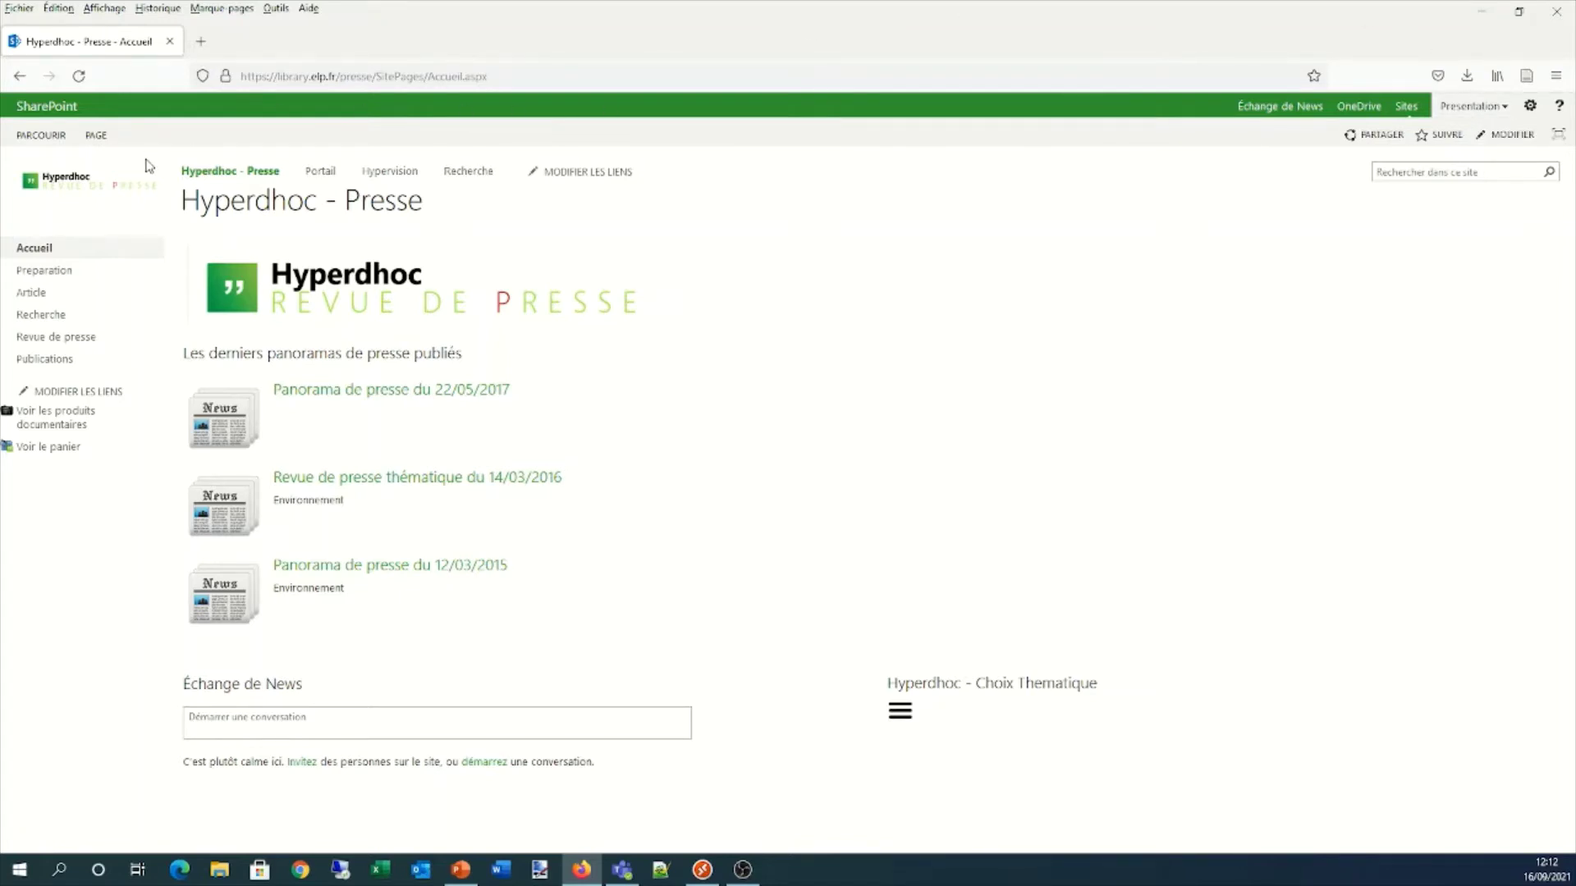
Open the Article library of the Hyperdhoc - Presse site
left_click(49, 301)
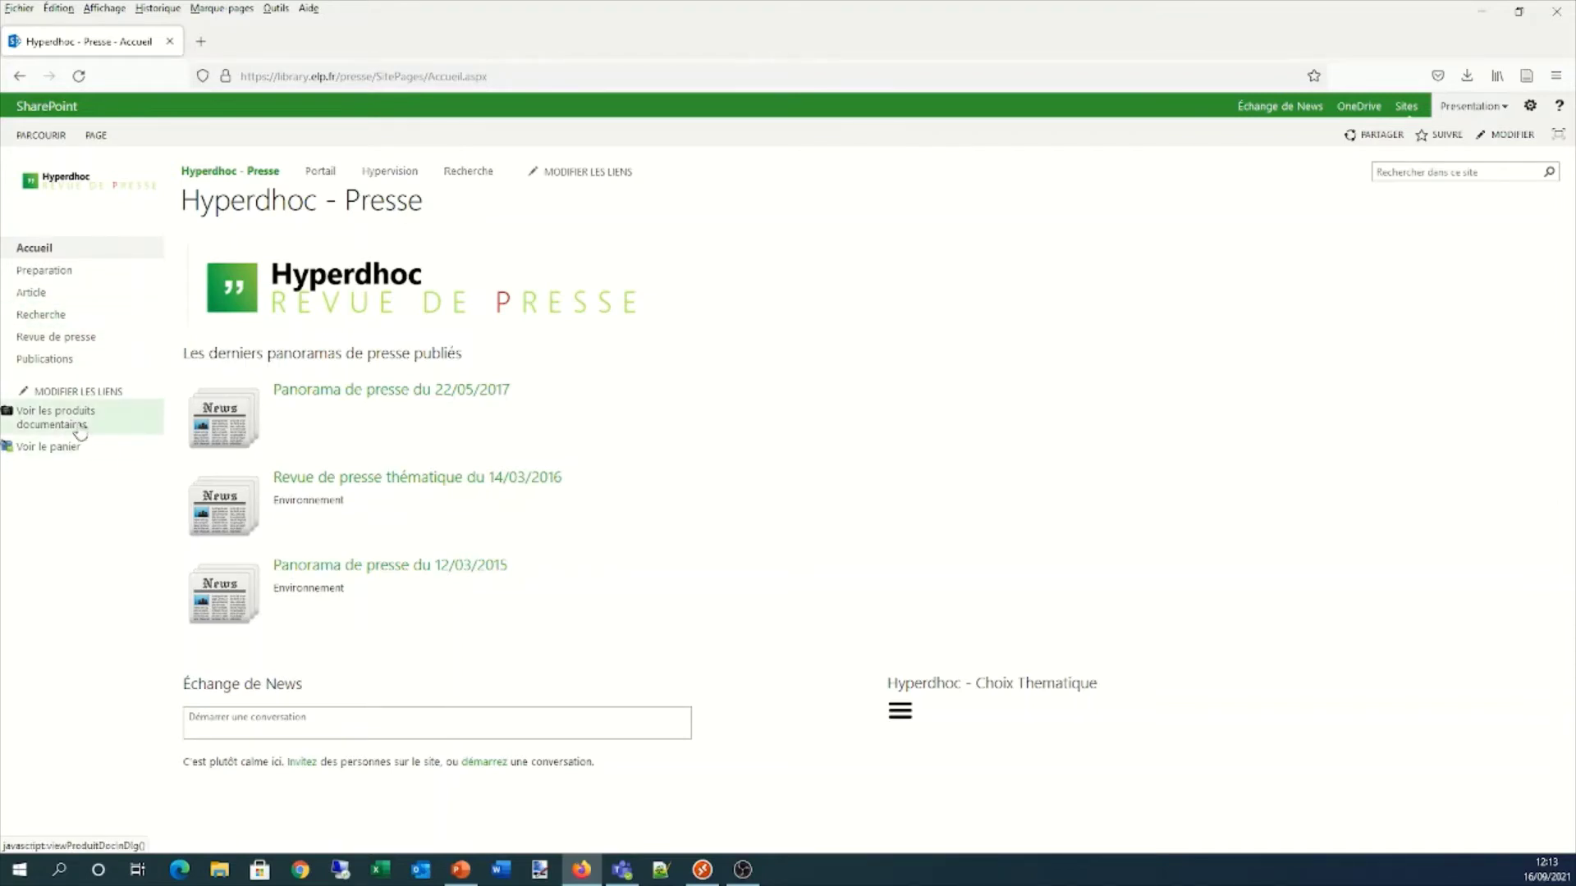
left_click(53, 296)
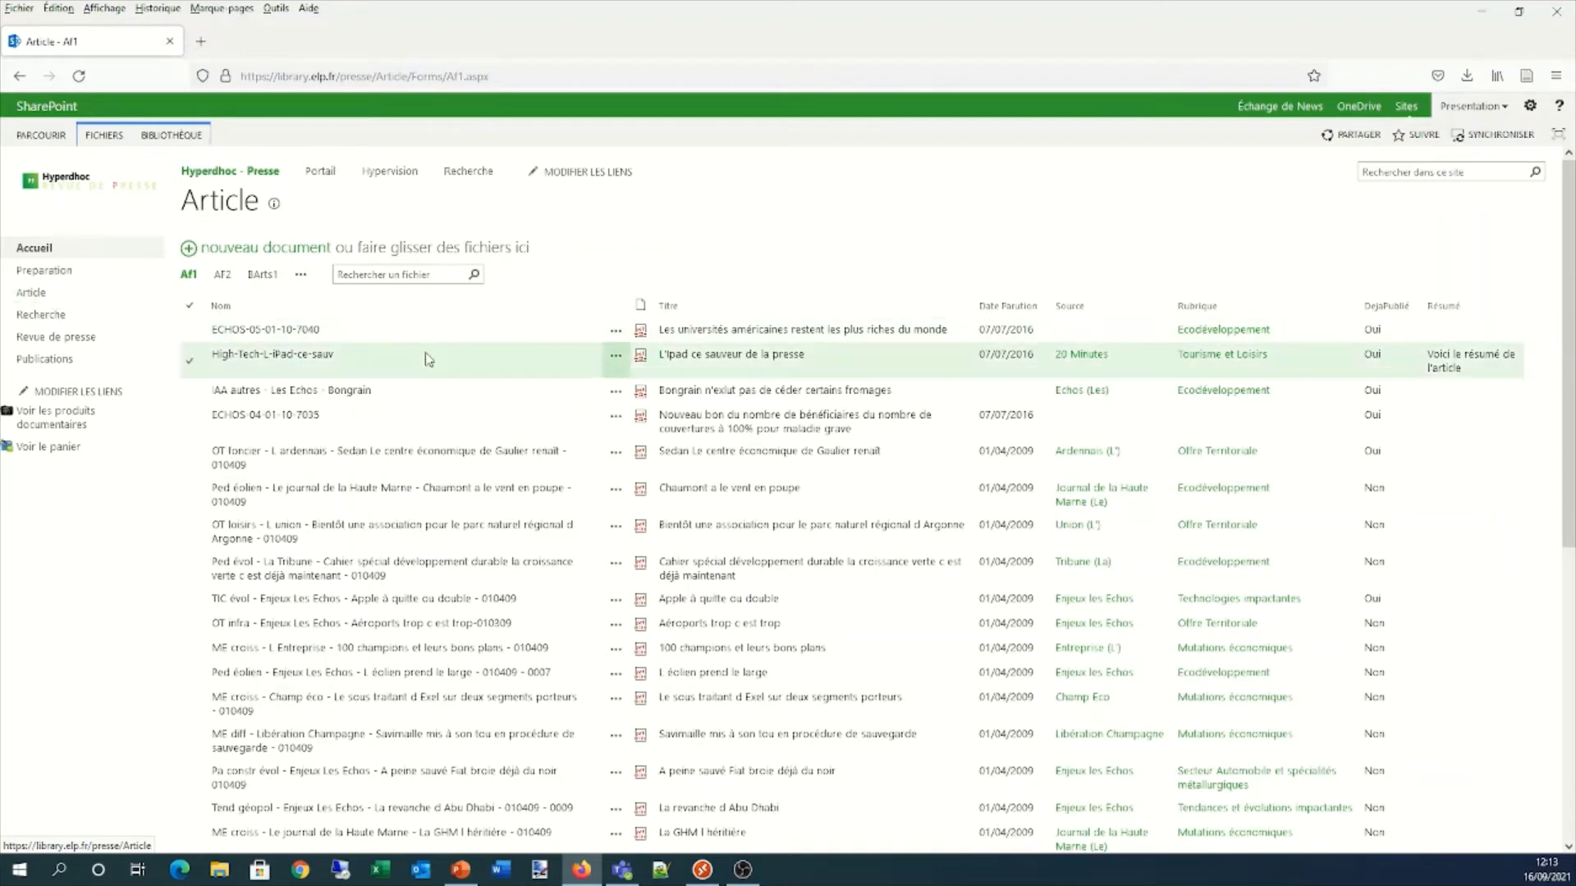
left_click(286, 430)
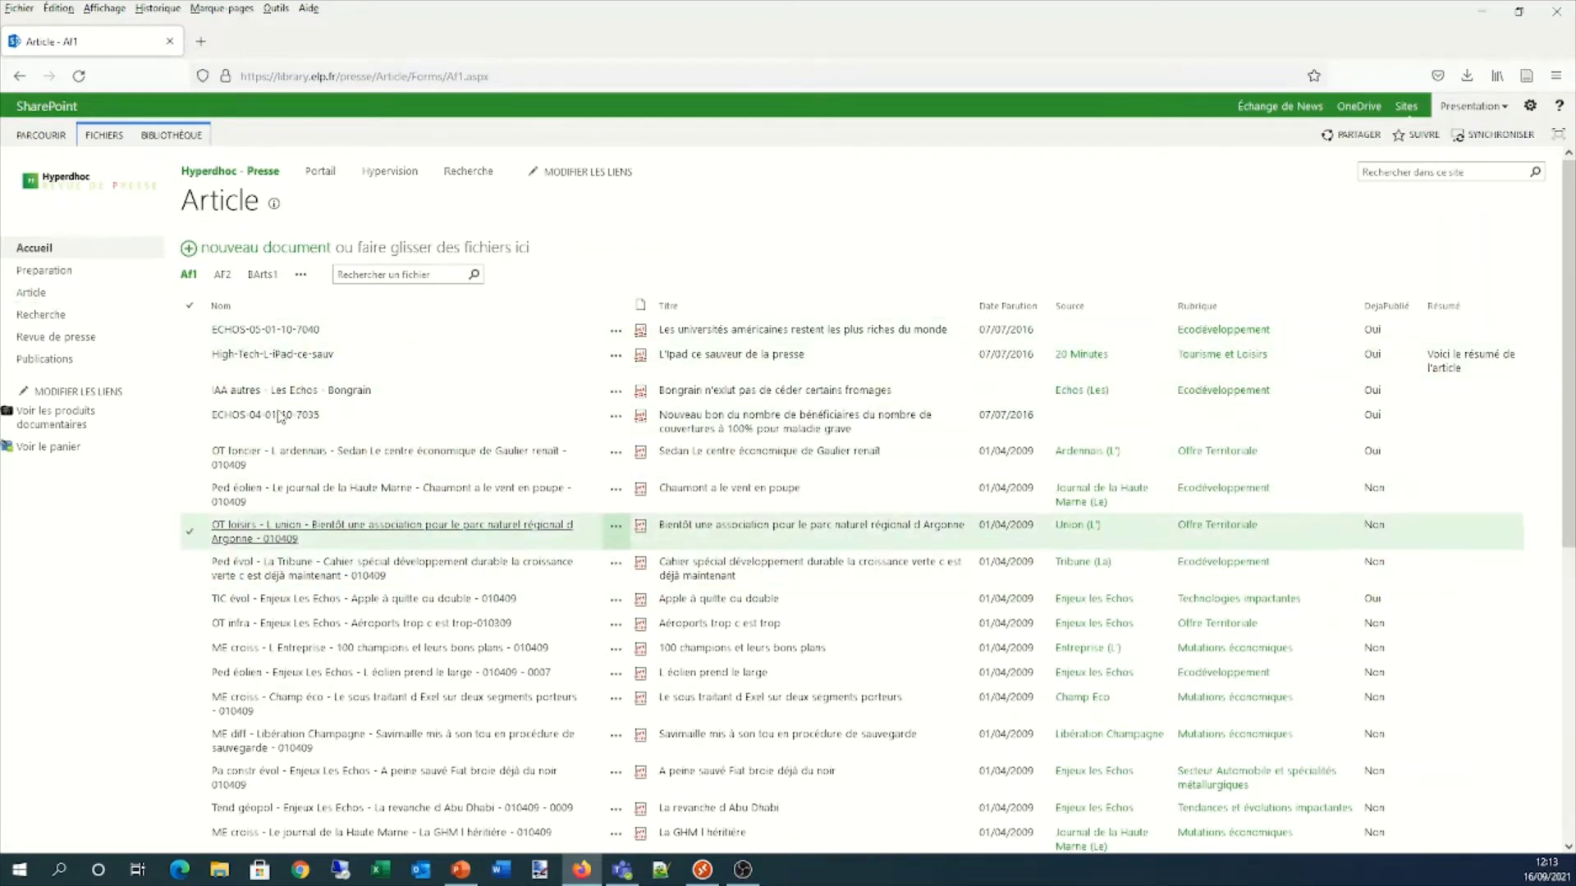
left_click(336, 336)
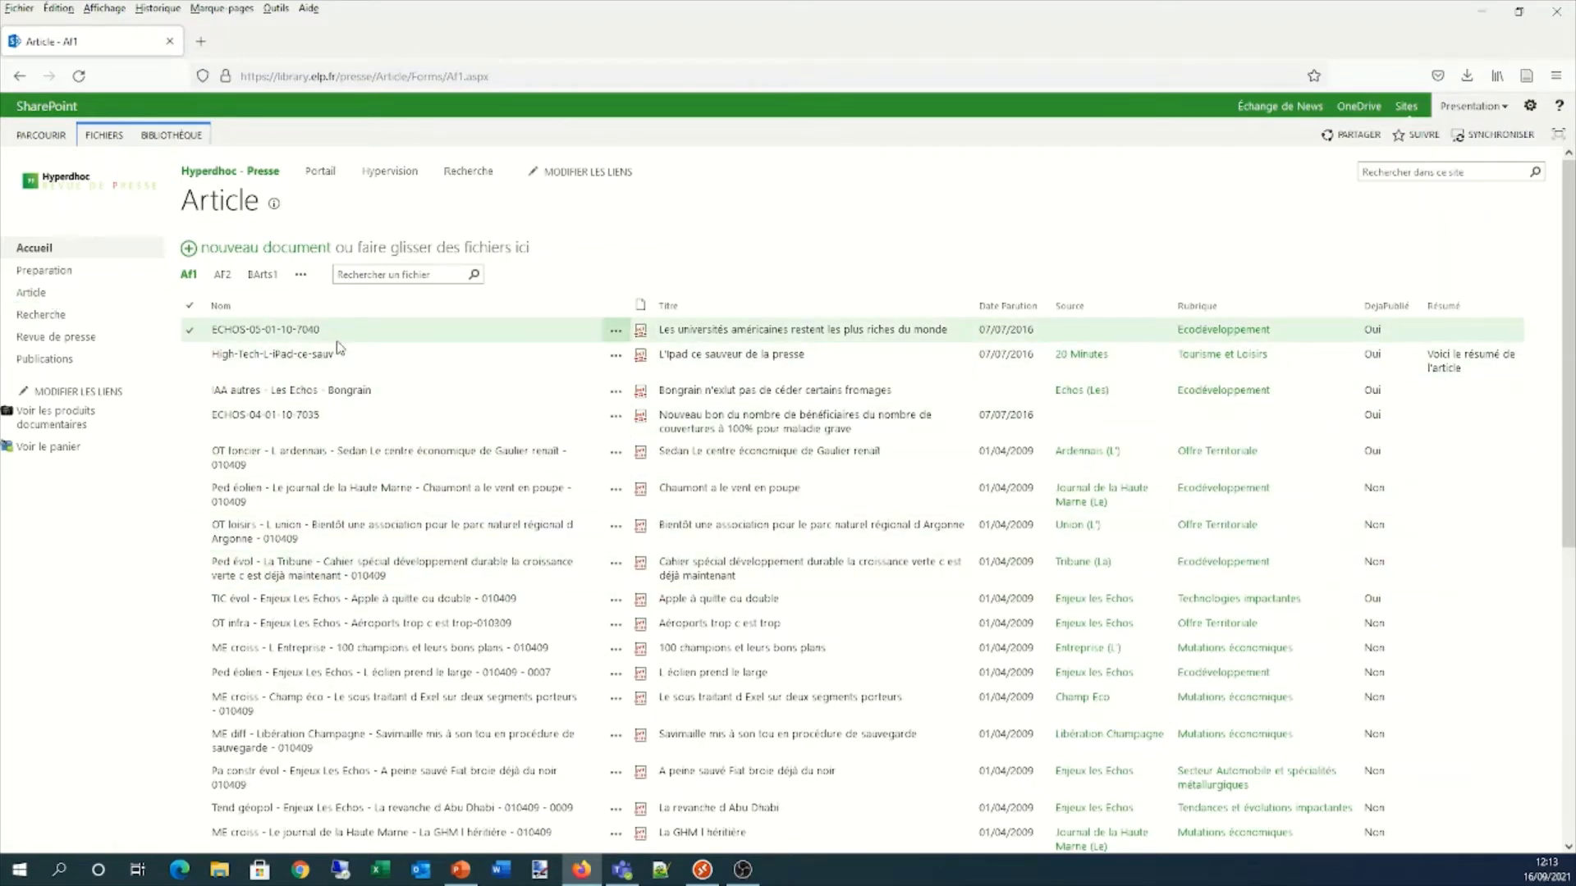
left_click(336, 497)
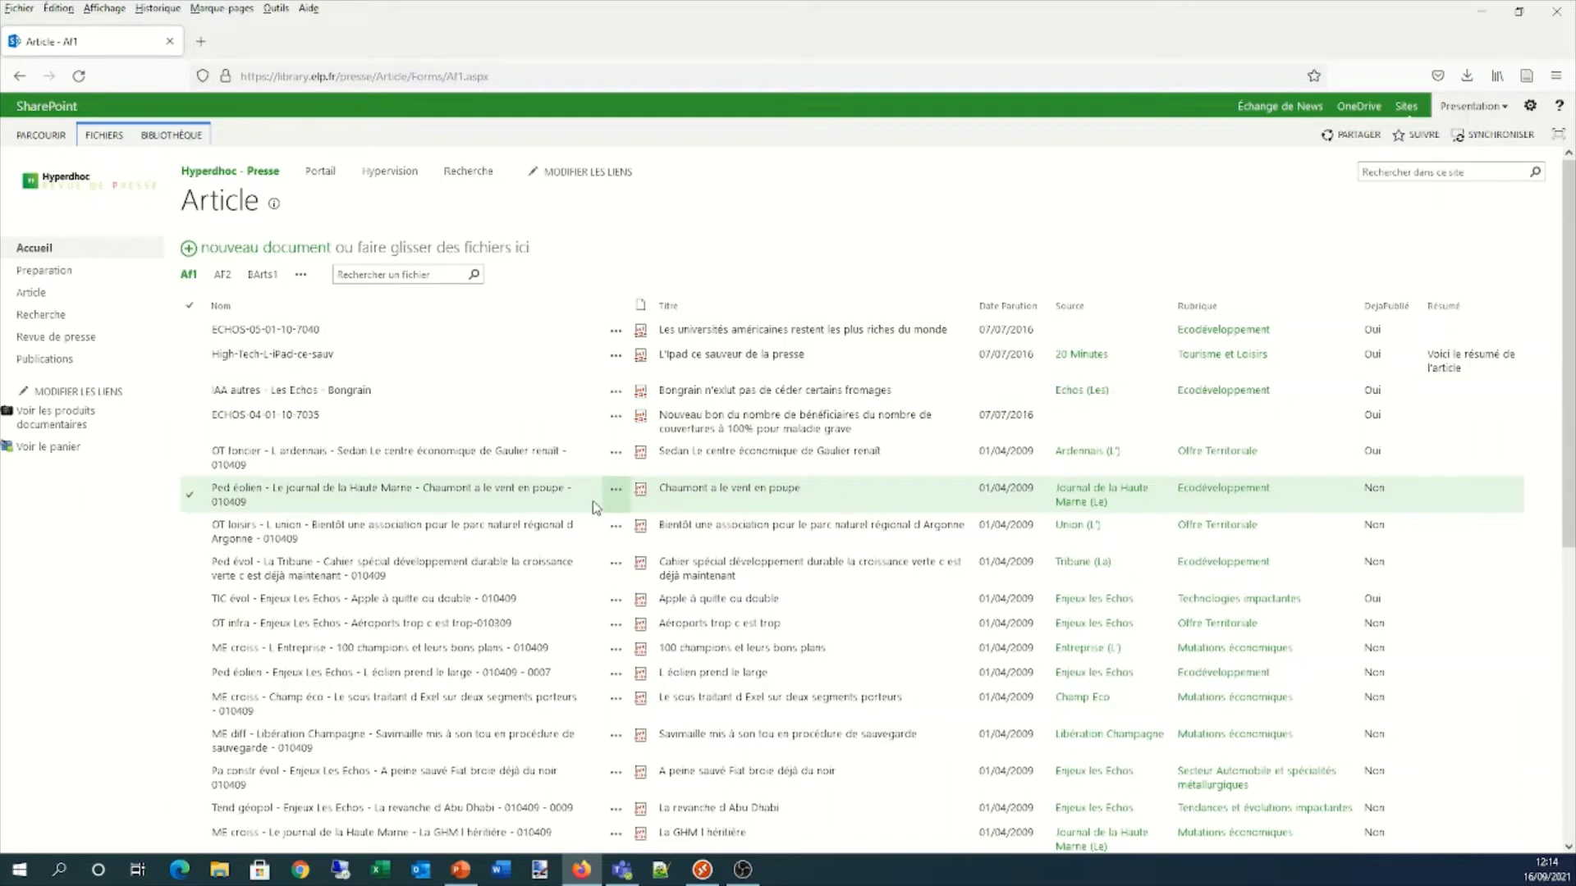
left_click(182, 131)
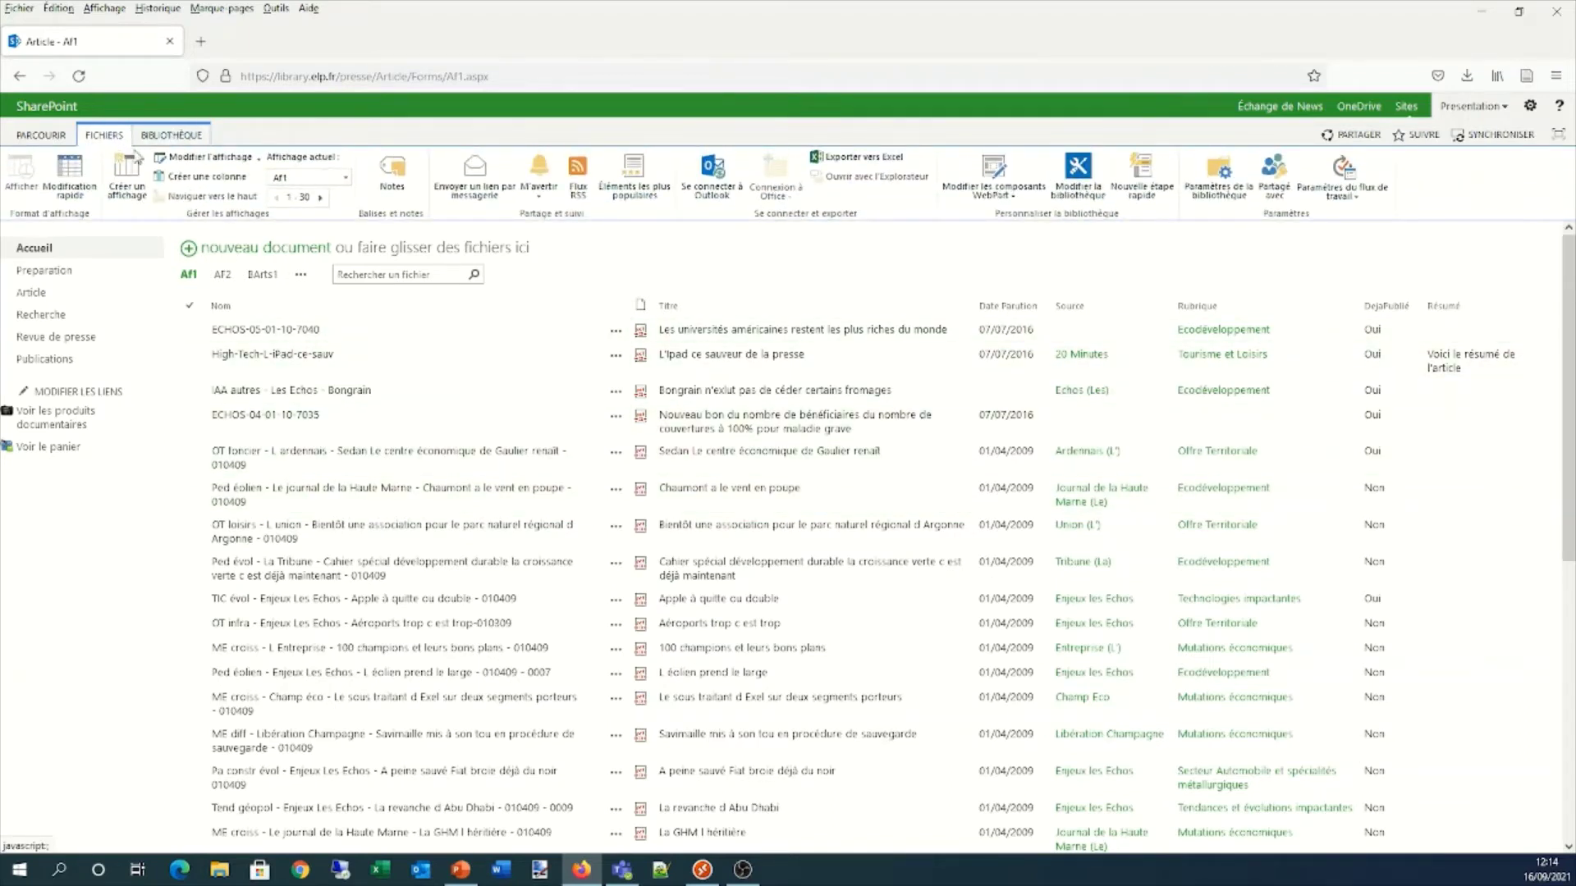
left_click(41, 134)
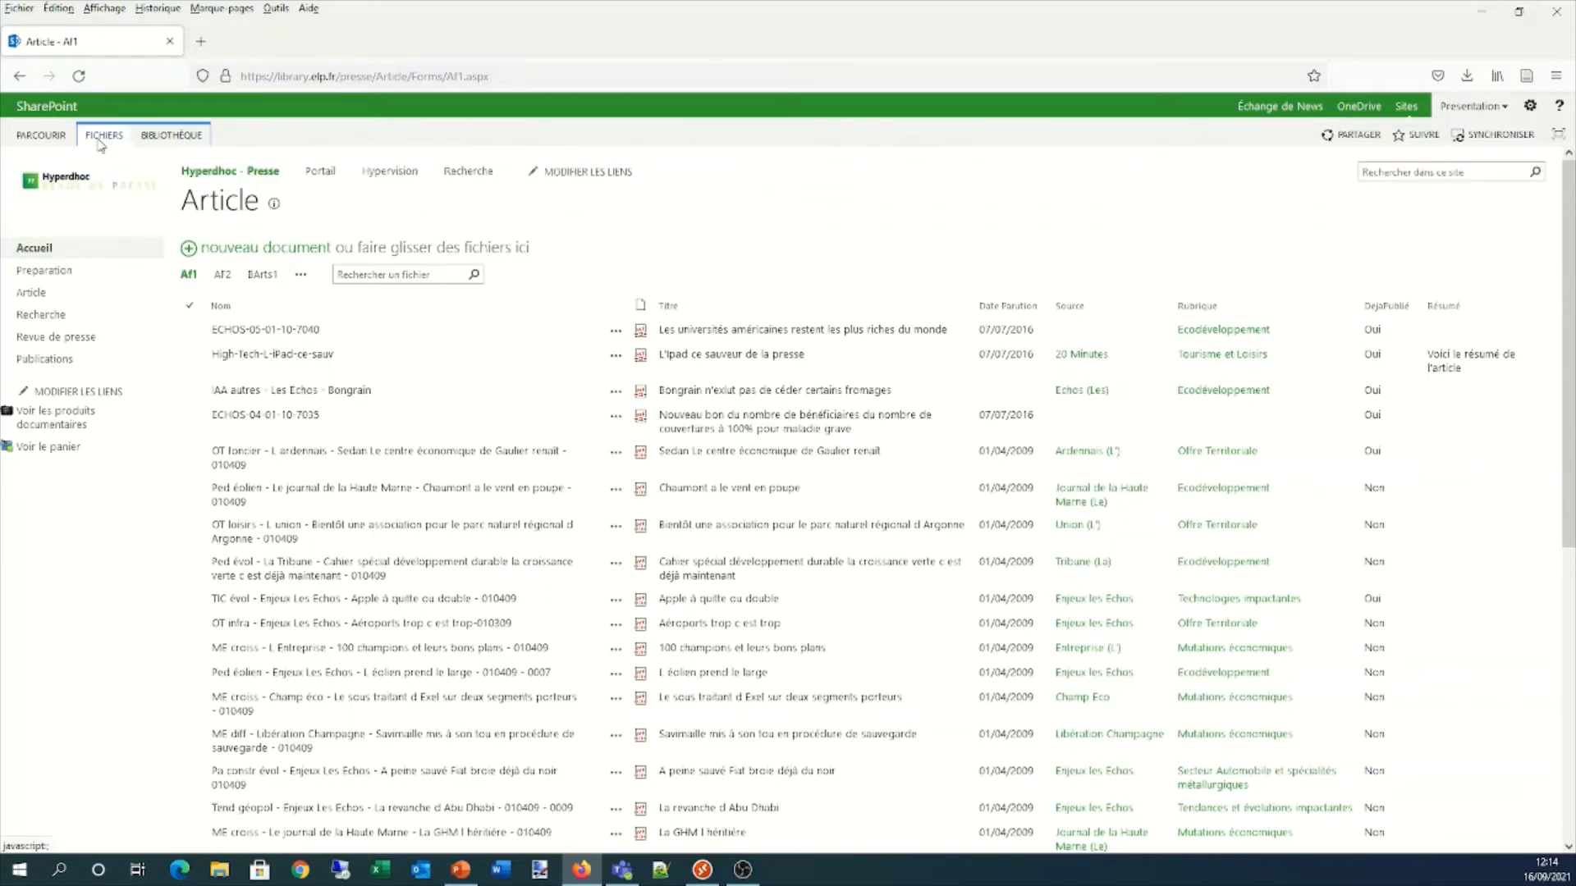
Start adding a new document to the Article library and open the file chooser
left_click(103, 135)
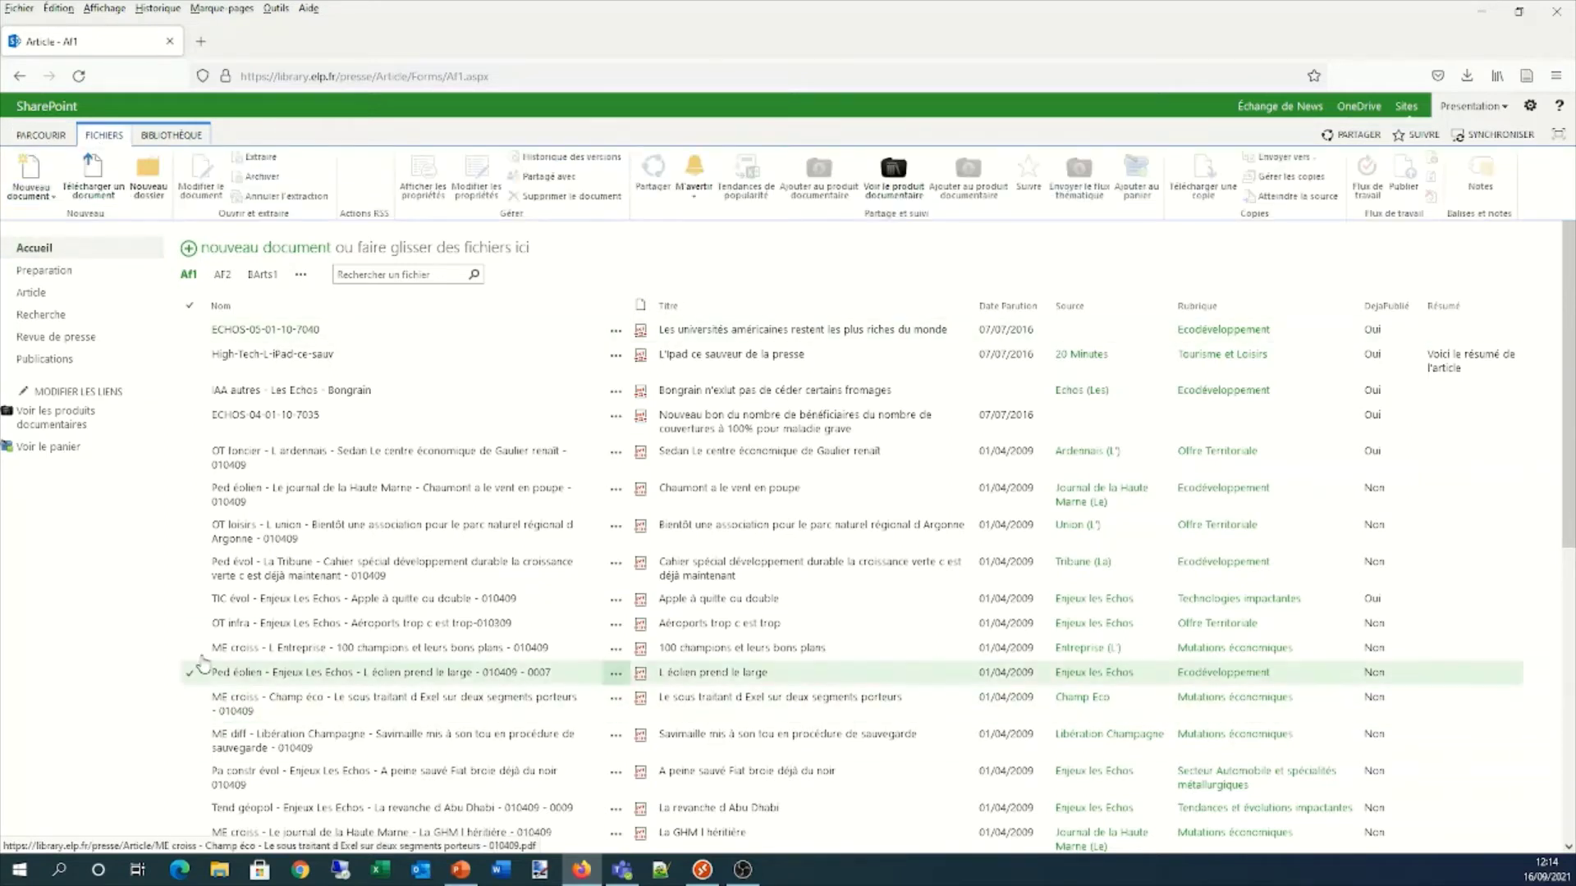
left_click(32, 194)
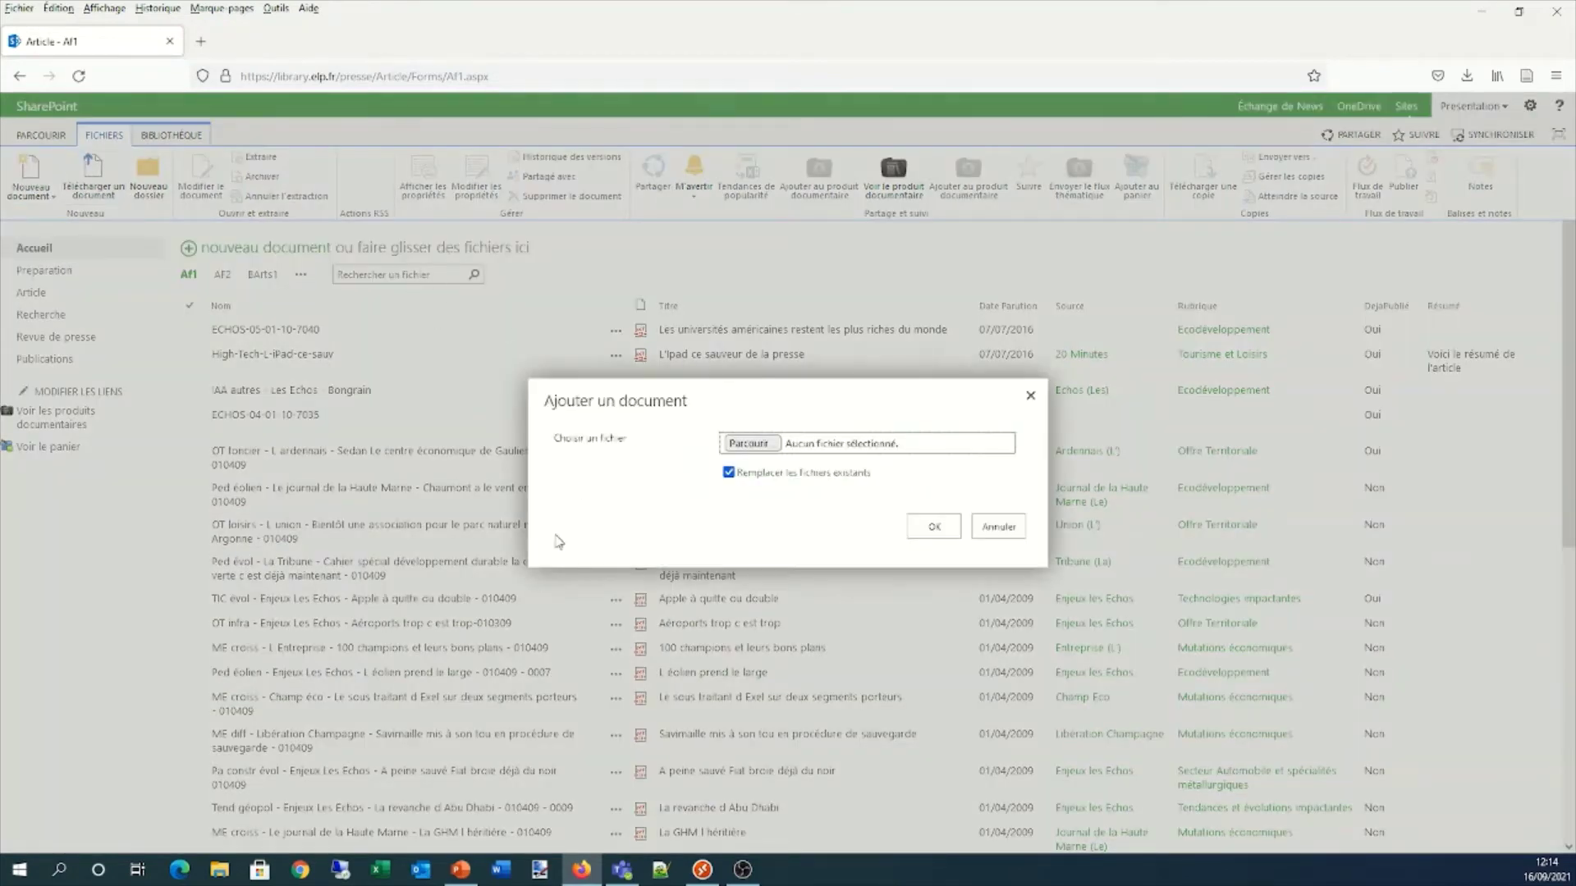
left_click(591, 434)
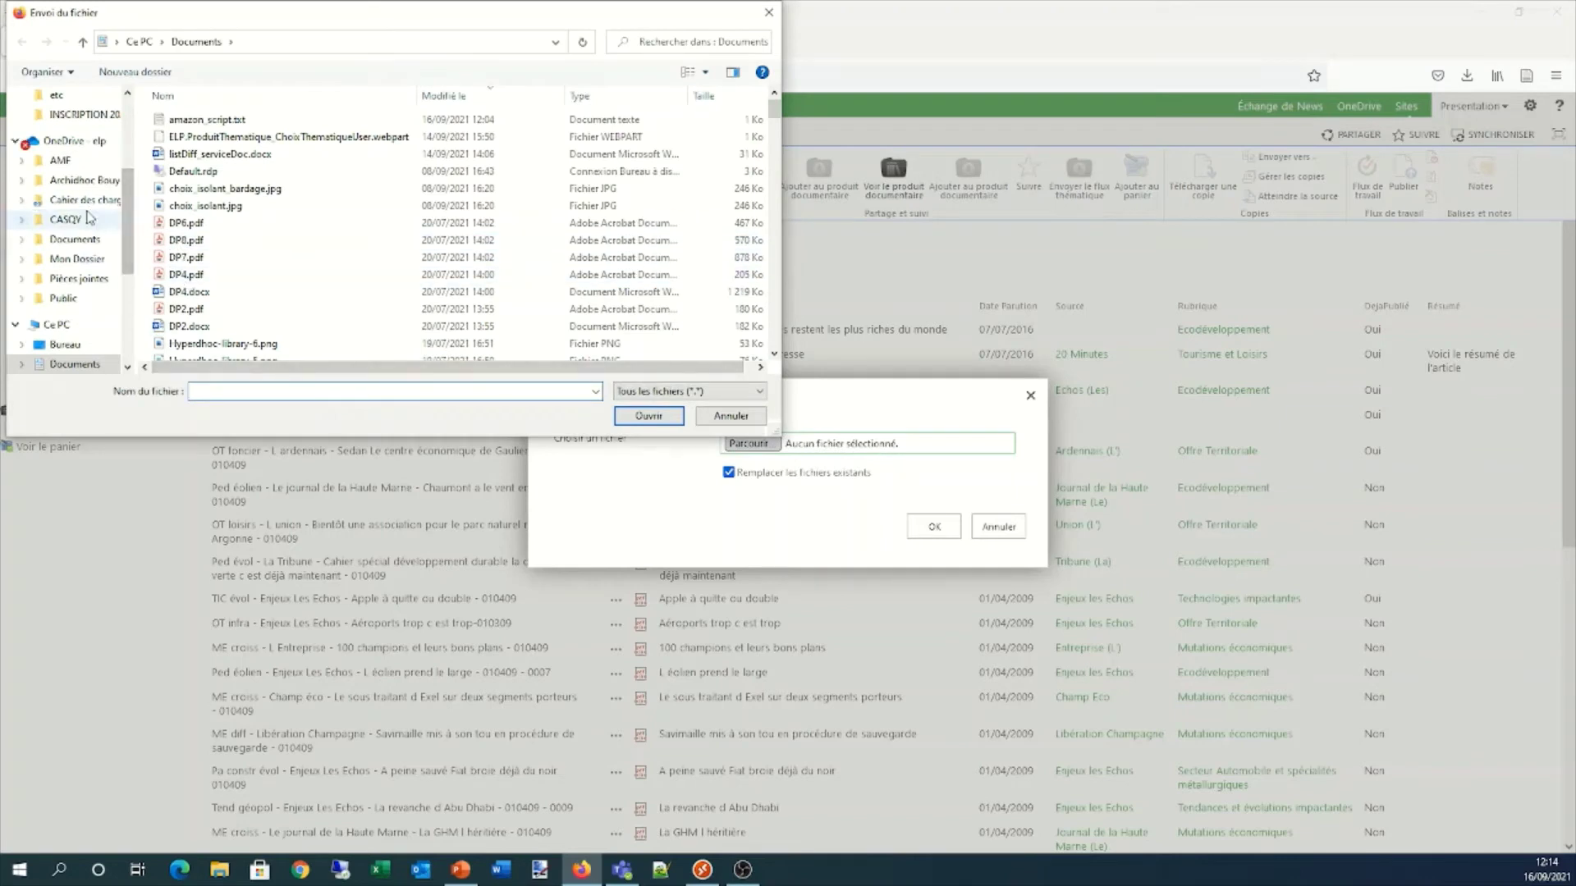
Browse to the Demo folder inside Travail on the FILES (D:) drive
left_click(62, 344)
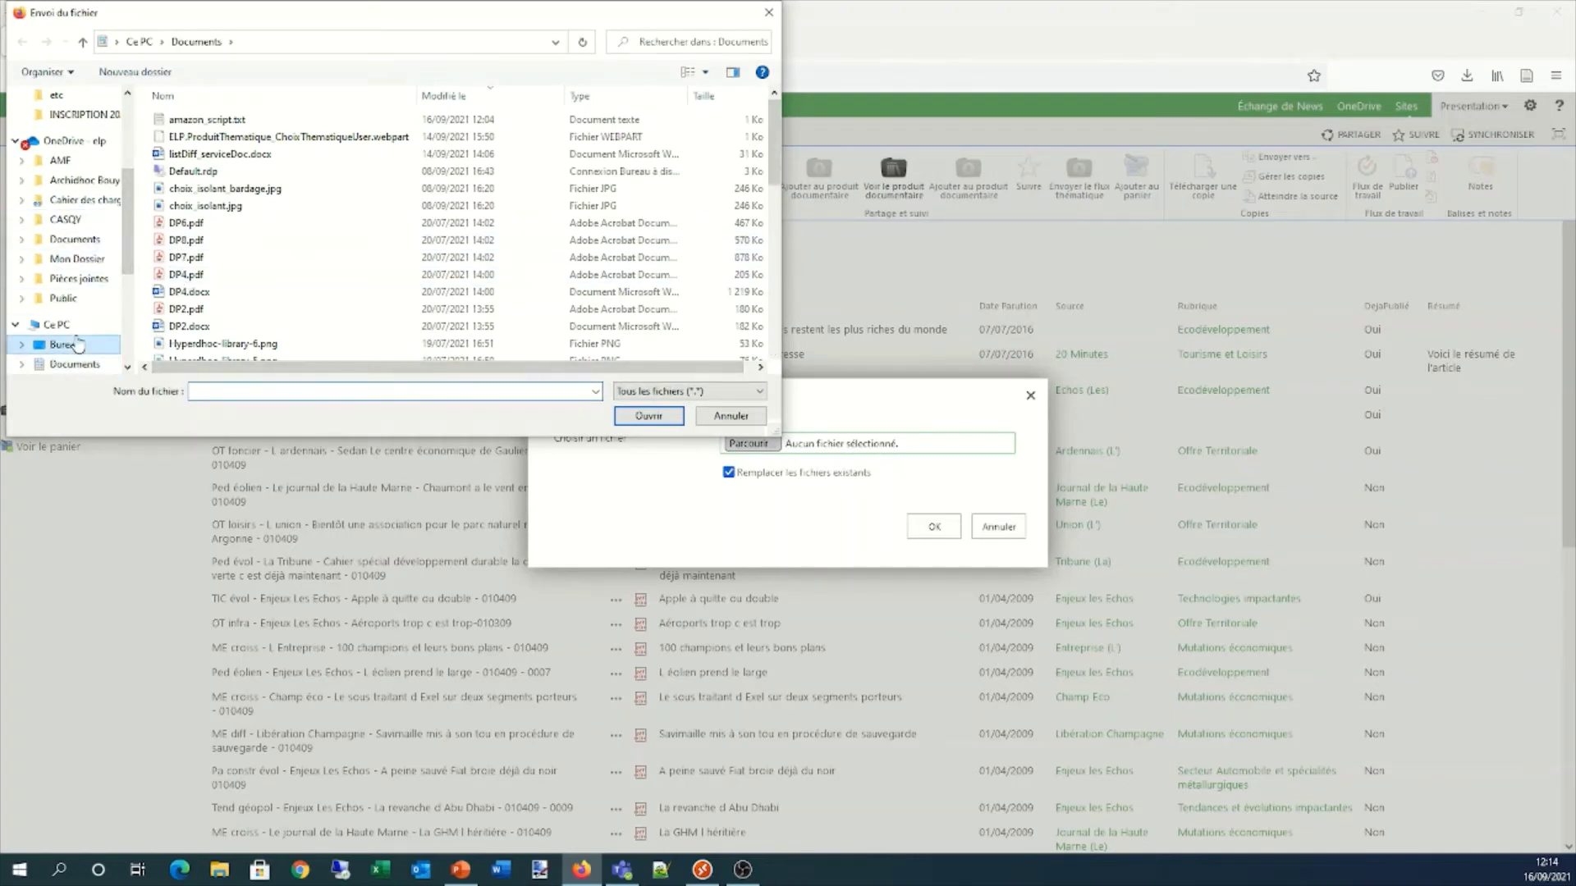
scroll(82, 344, "down", 2)
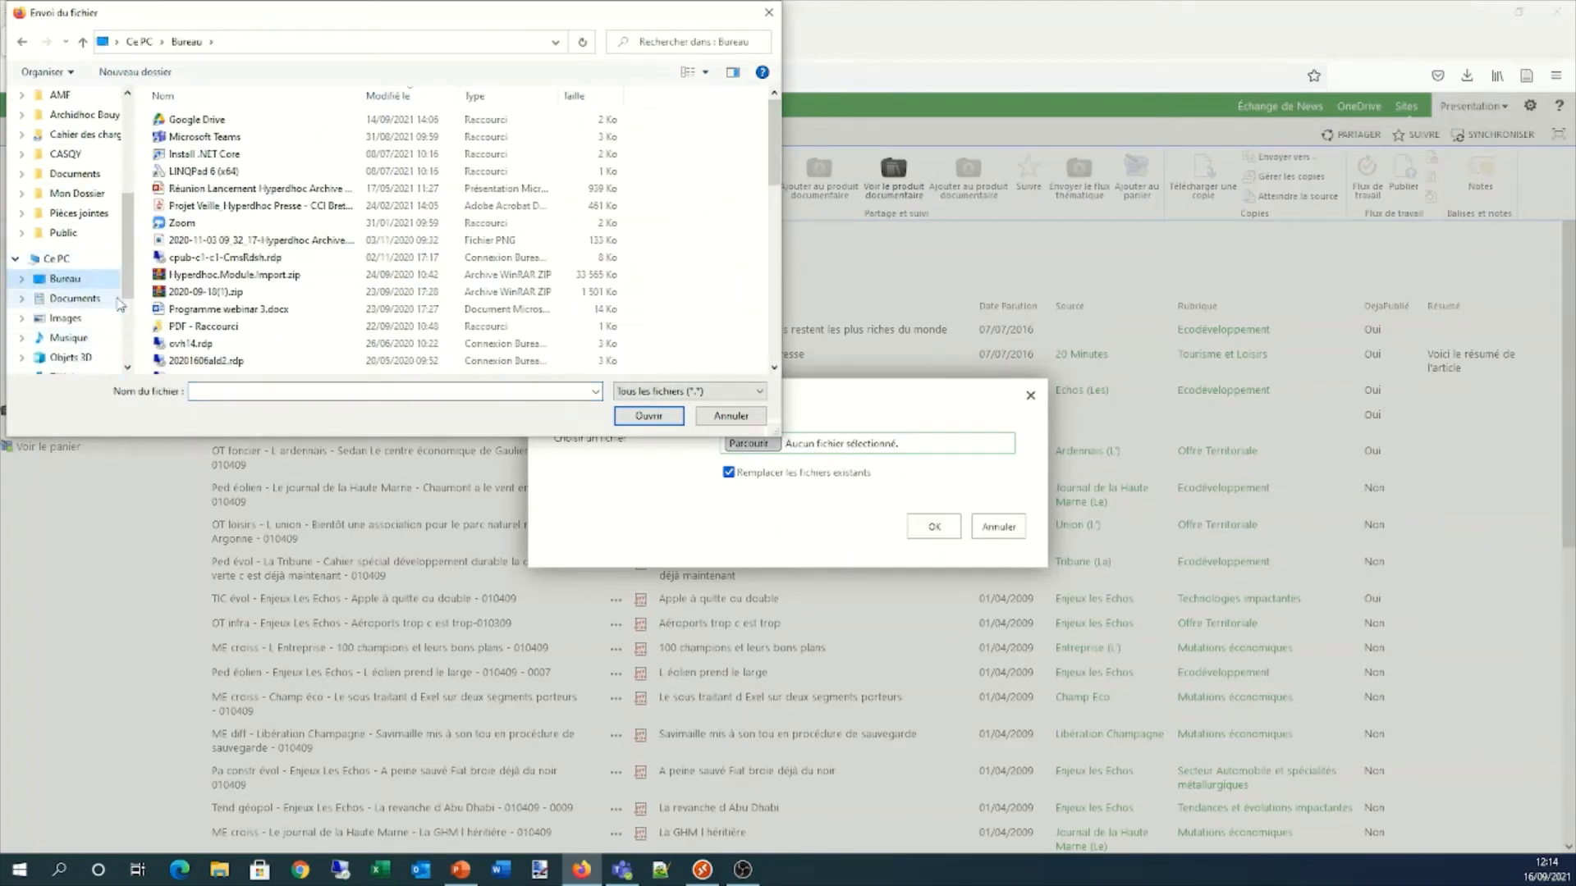
left_click(82, 339)
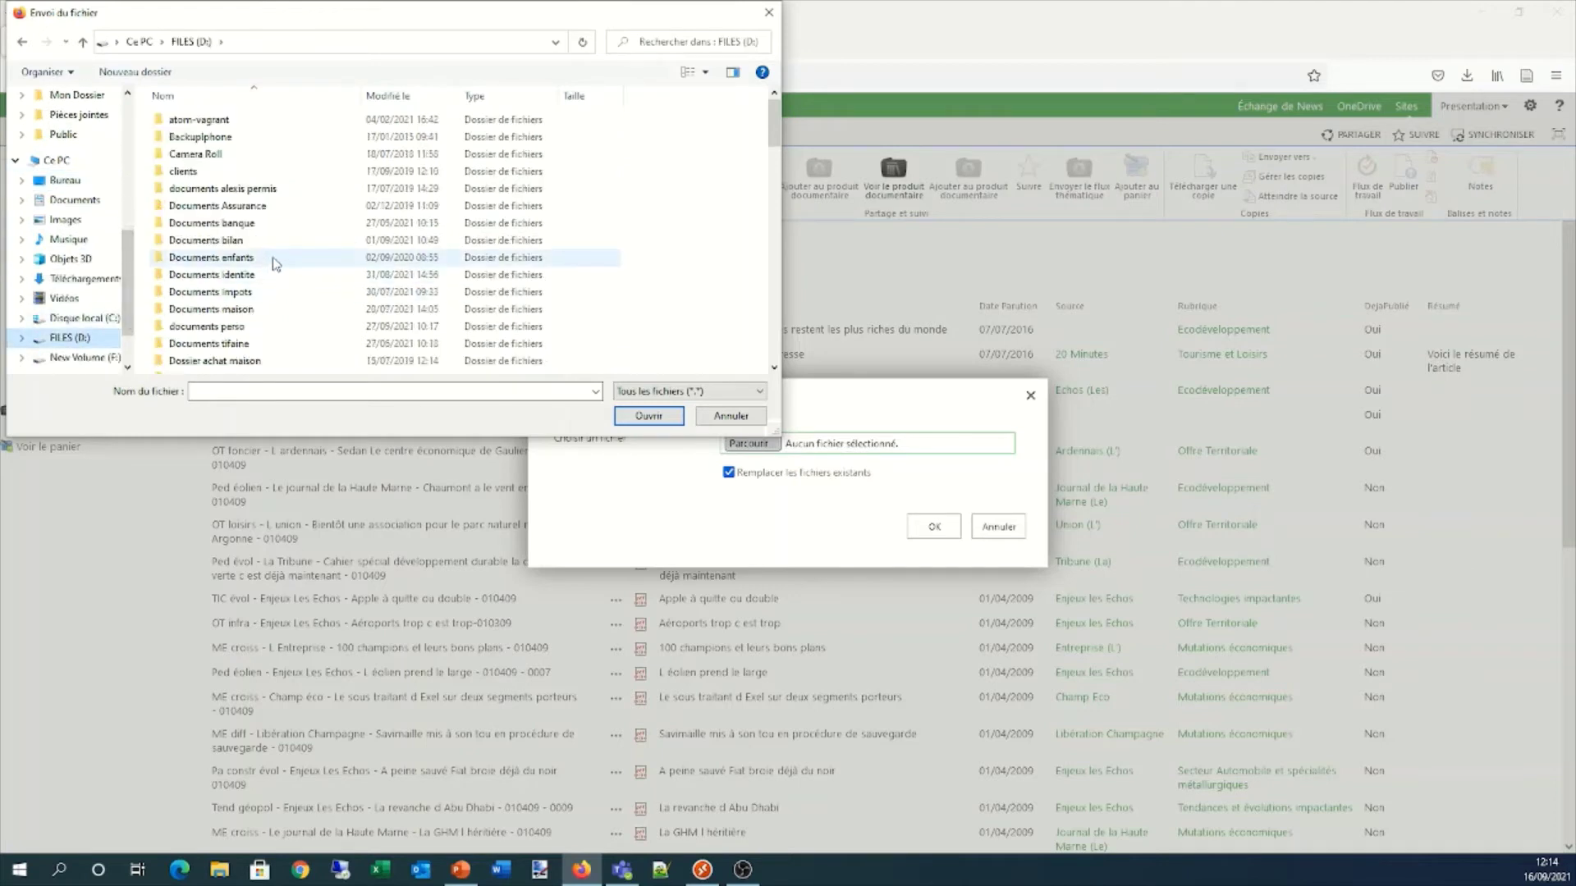
scroll(234, 280, "down", 3)
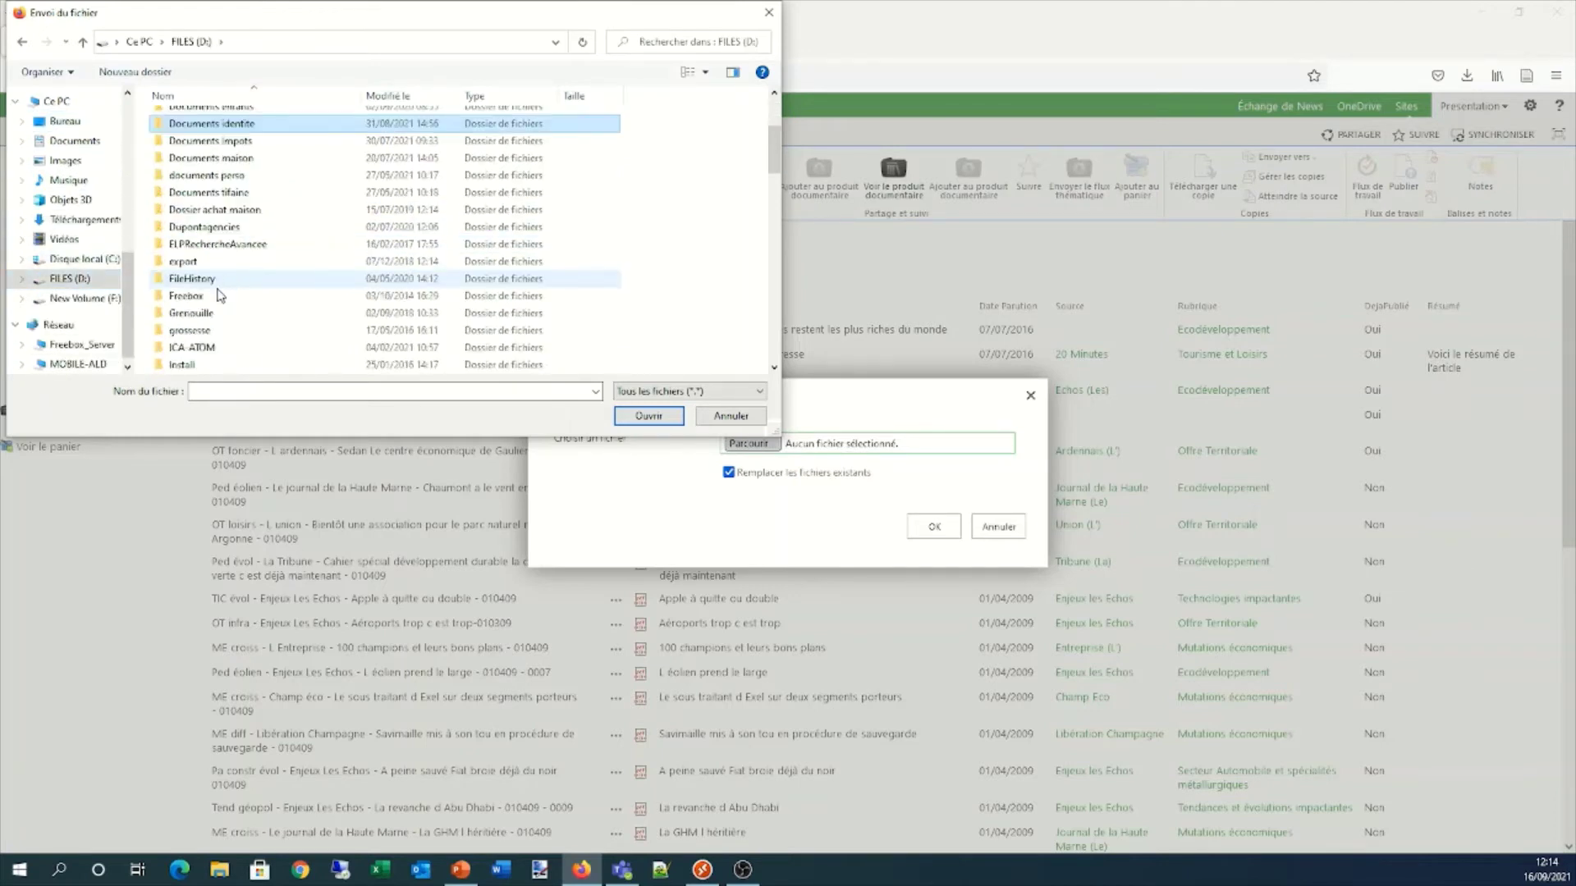
left_click(193, 332)
scroll(194, 339, "down", 4)
key("Return")
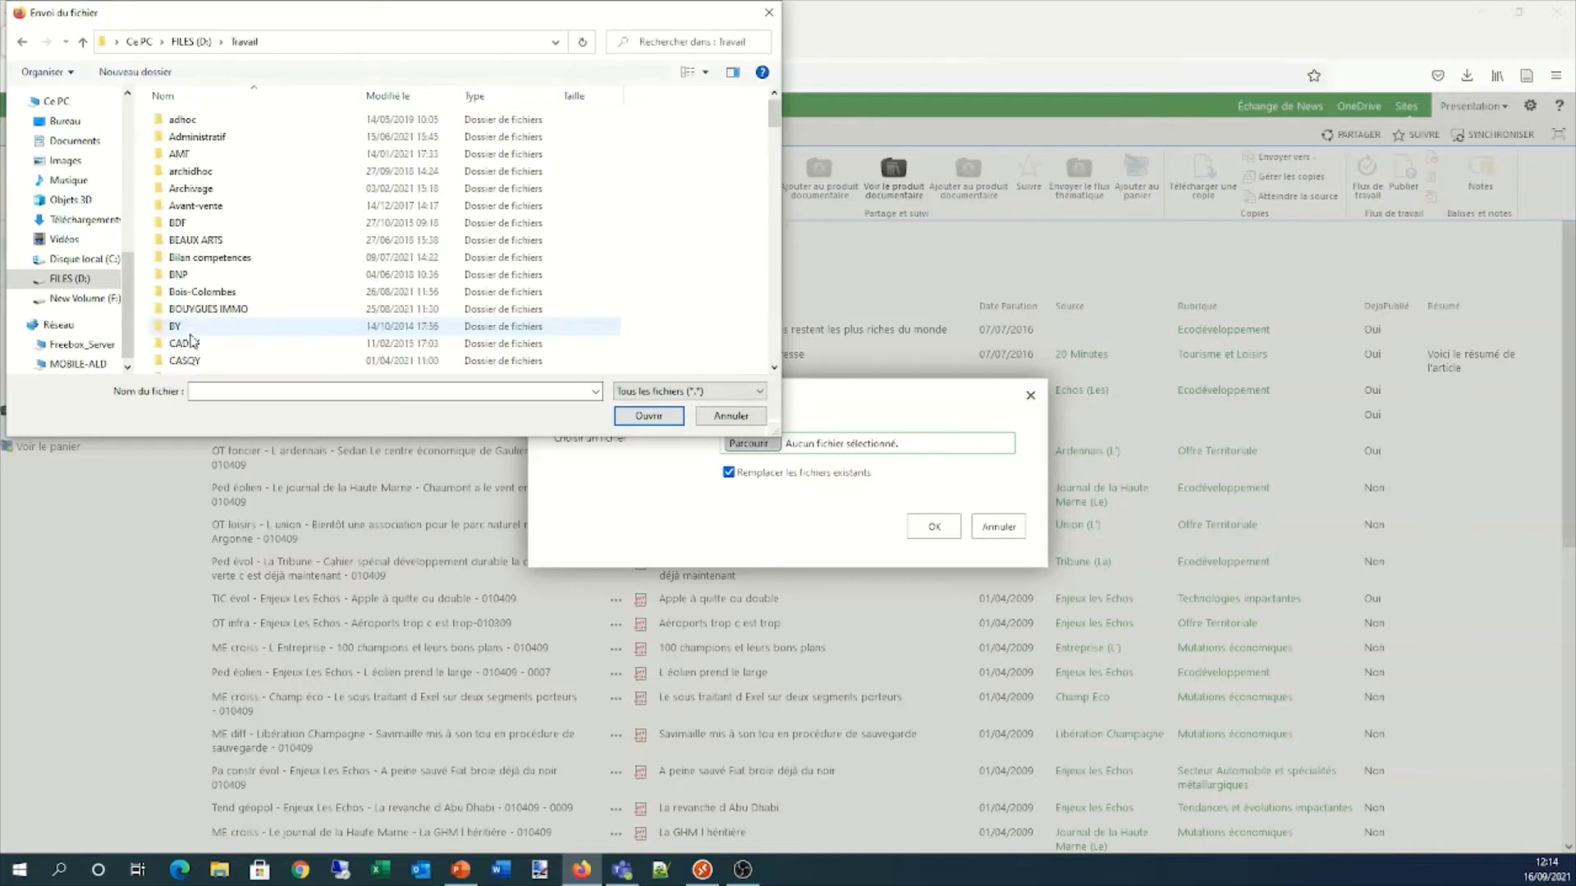
left_click(233, 191)
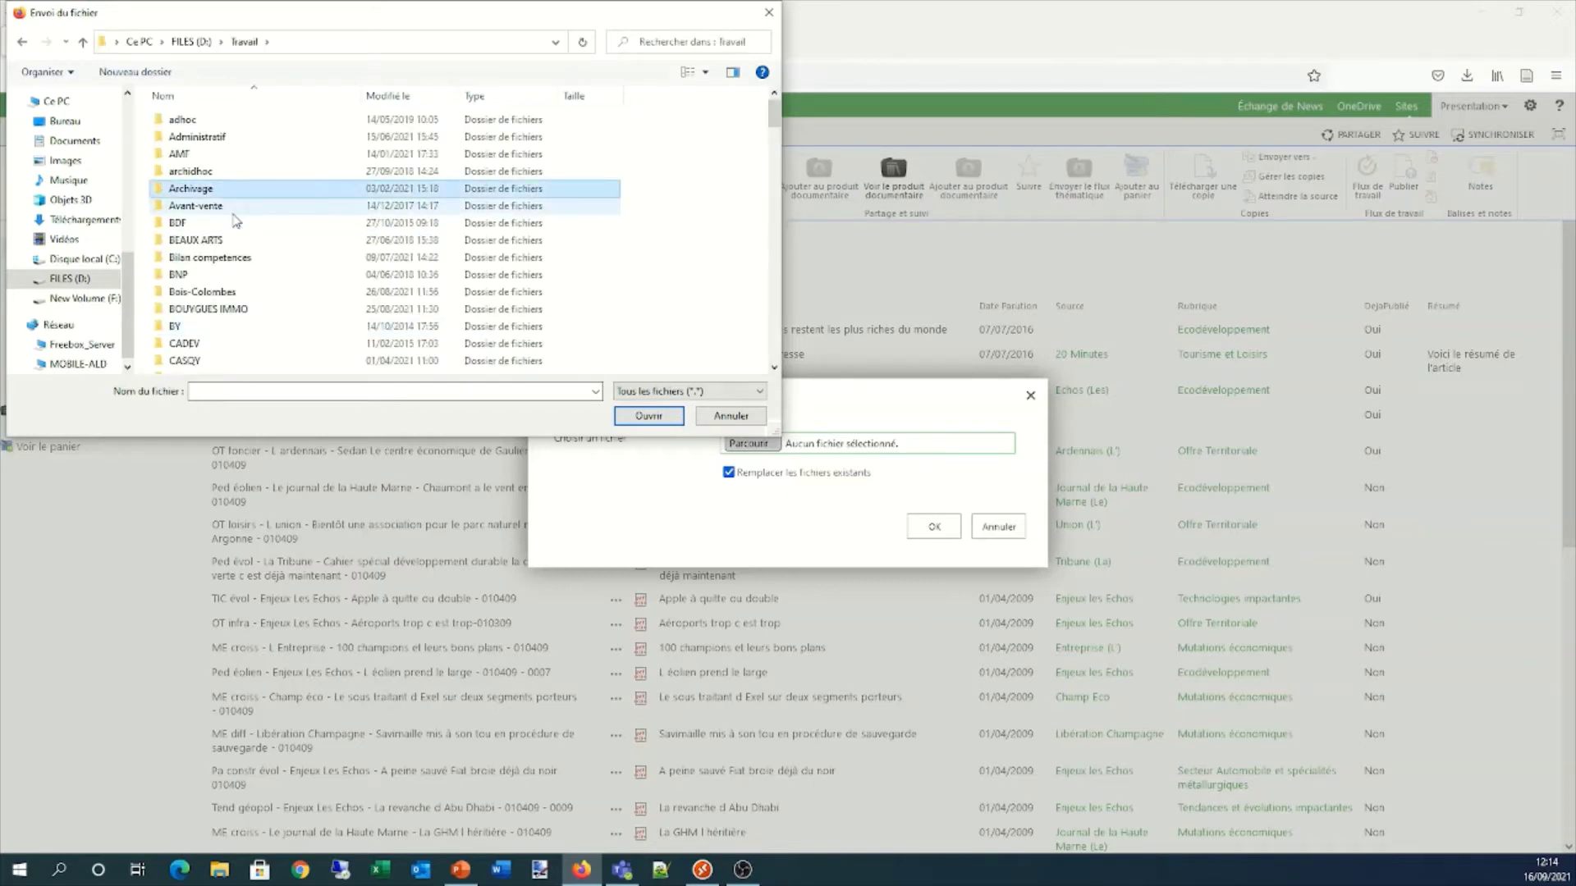
scroll(229, 242, "down", 1)
scroll(223, 247, "down", 2)
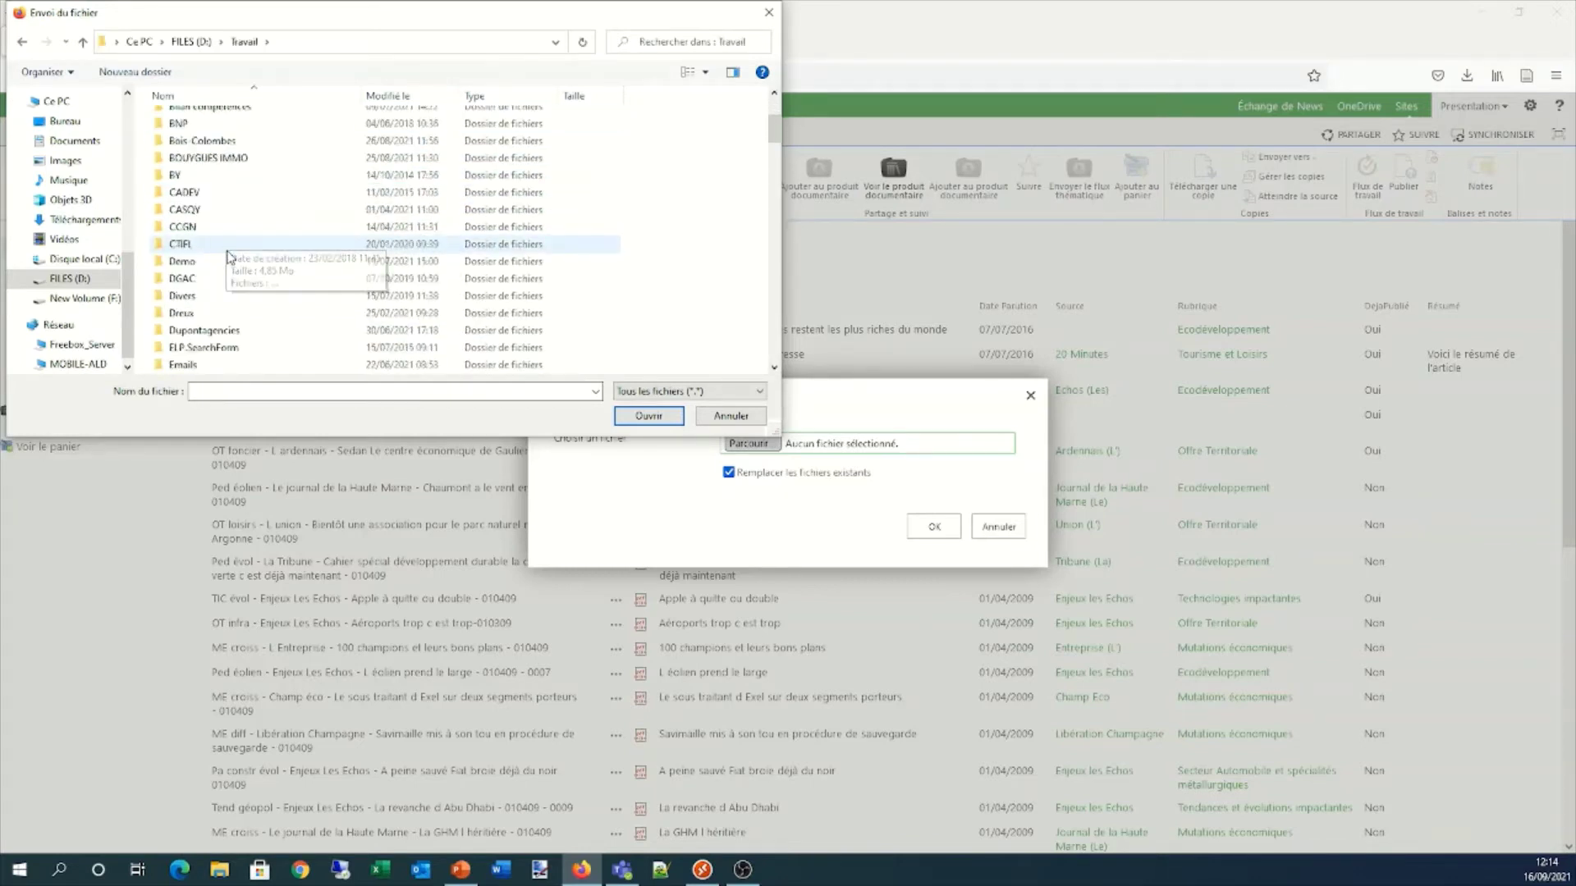
double_click(218, 256)
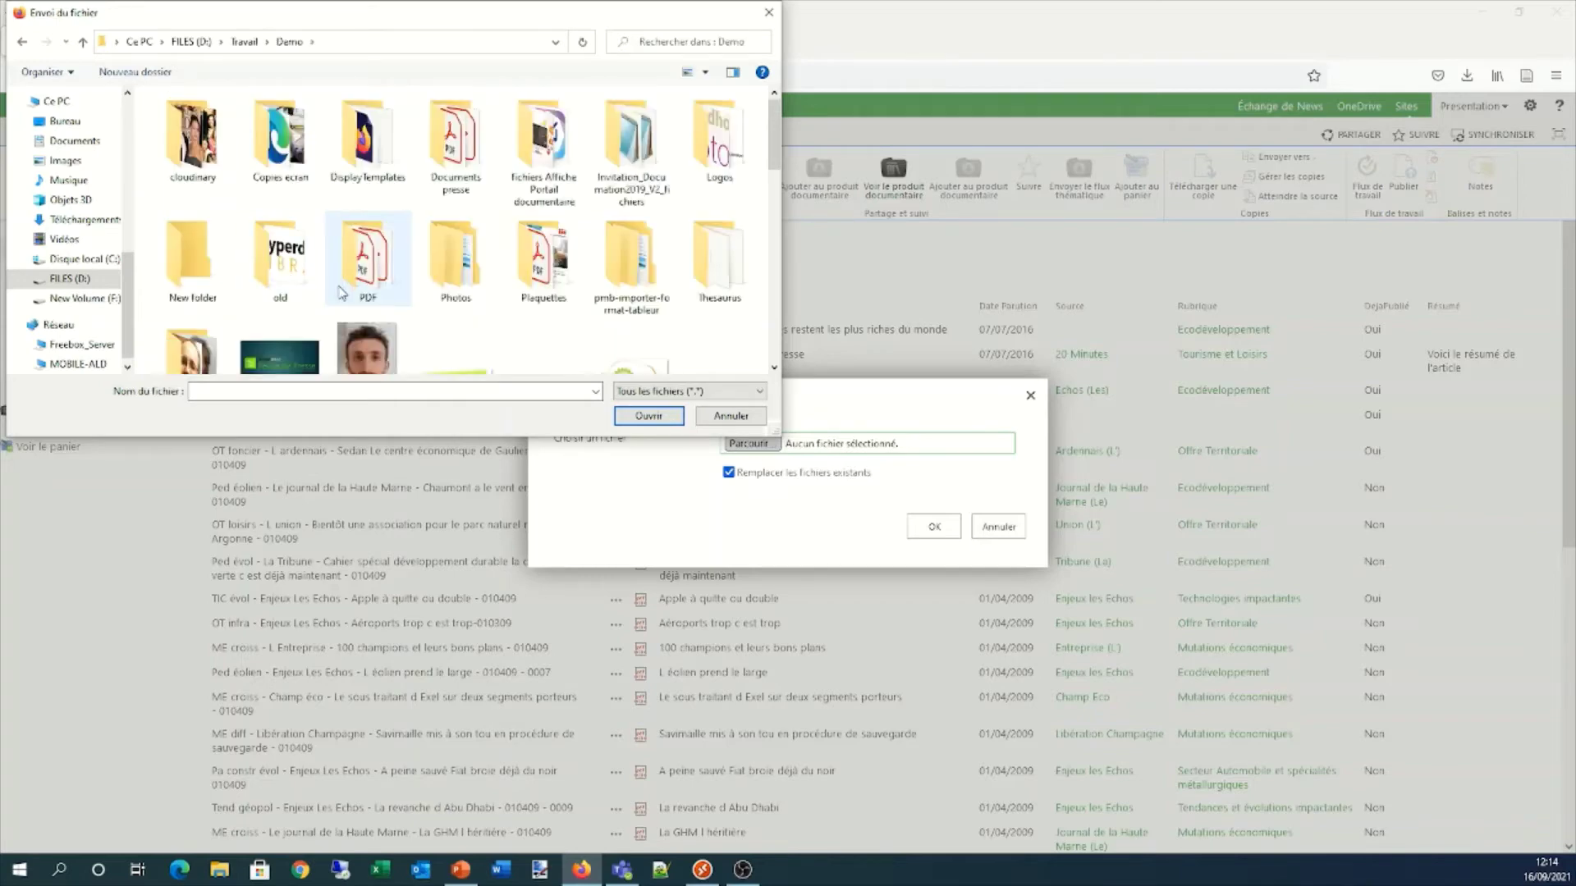
Choose the La gazette des communes PDF ending in "comme les autres" from the PDF folder and upload it, replacing existing files
scroll(343, 289, "down", 5)
scroll(343, 289, "up", 5)
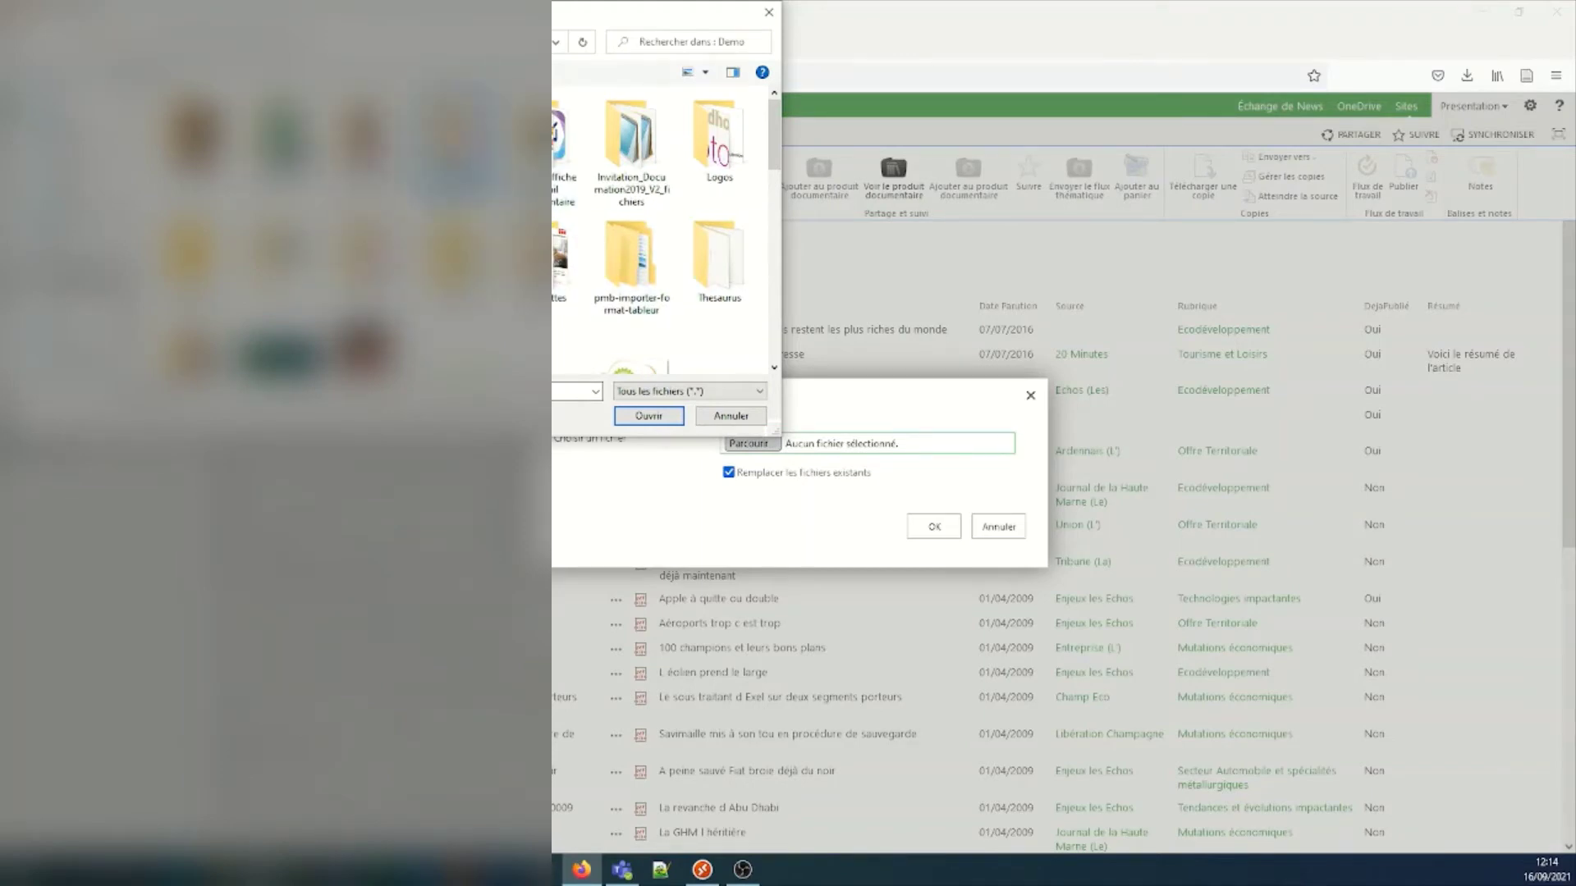
double_click(455, 137)
left_click(16, 41)
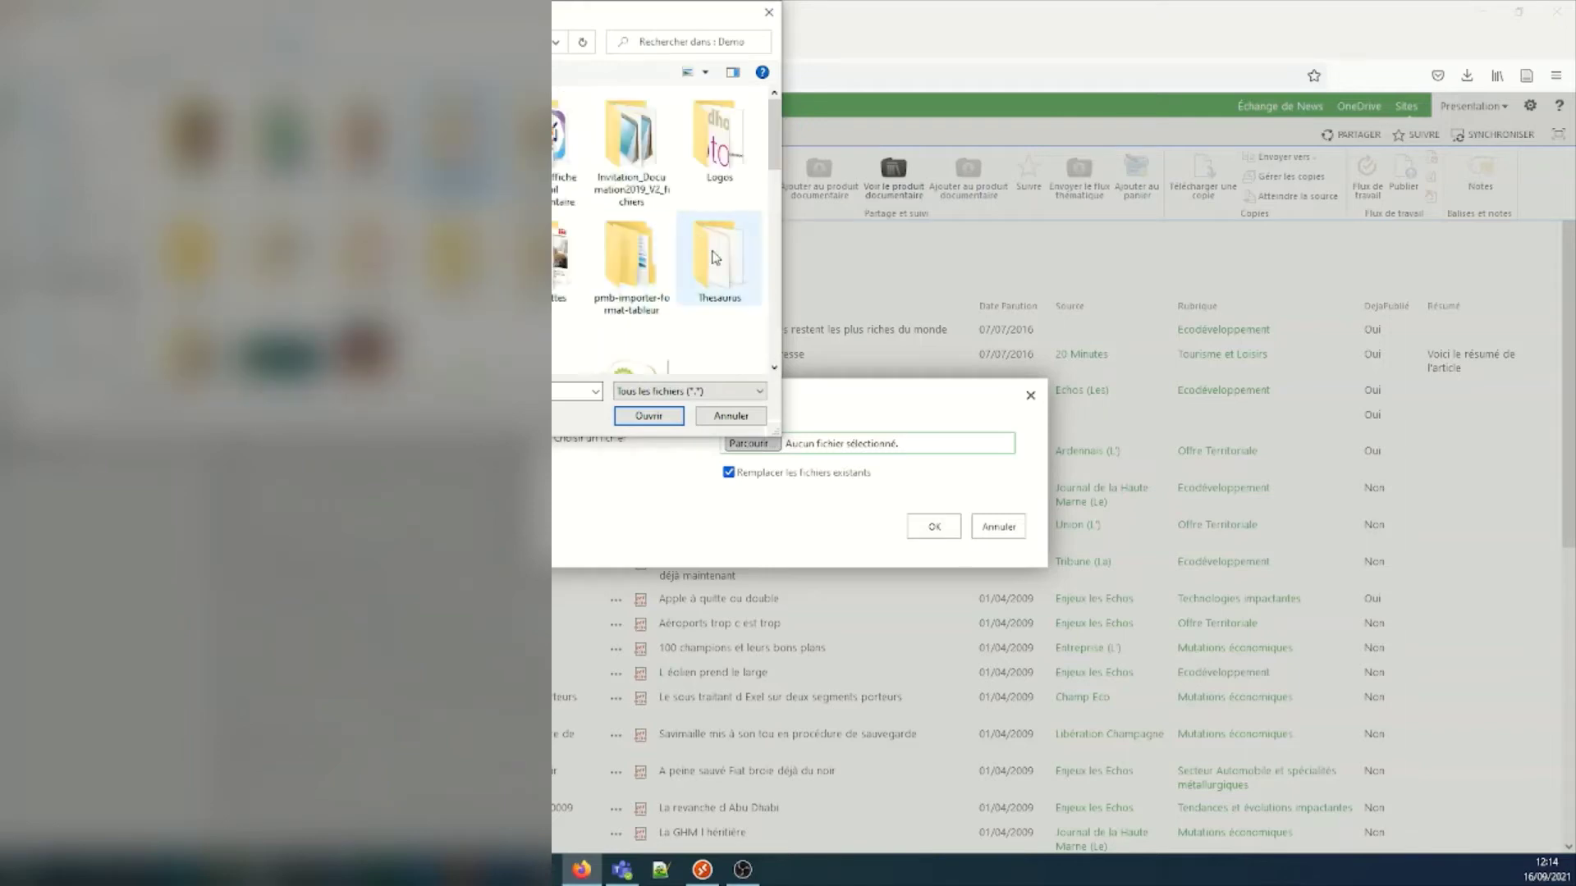
mouse_move(776, 153)
left_mouse_down()
mouse_move(772, 189)
mouse_move(767, 143)
left_mouse_up()
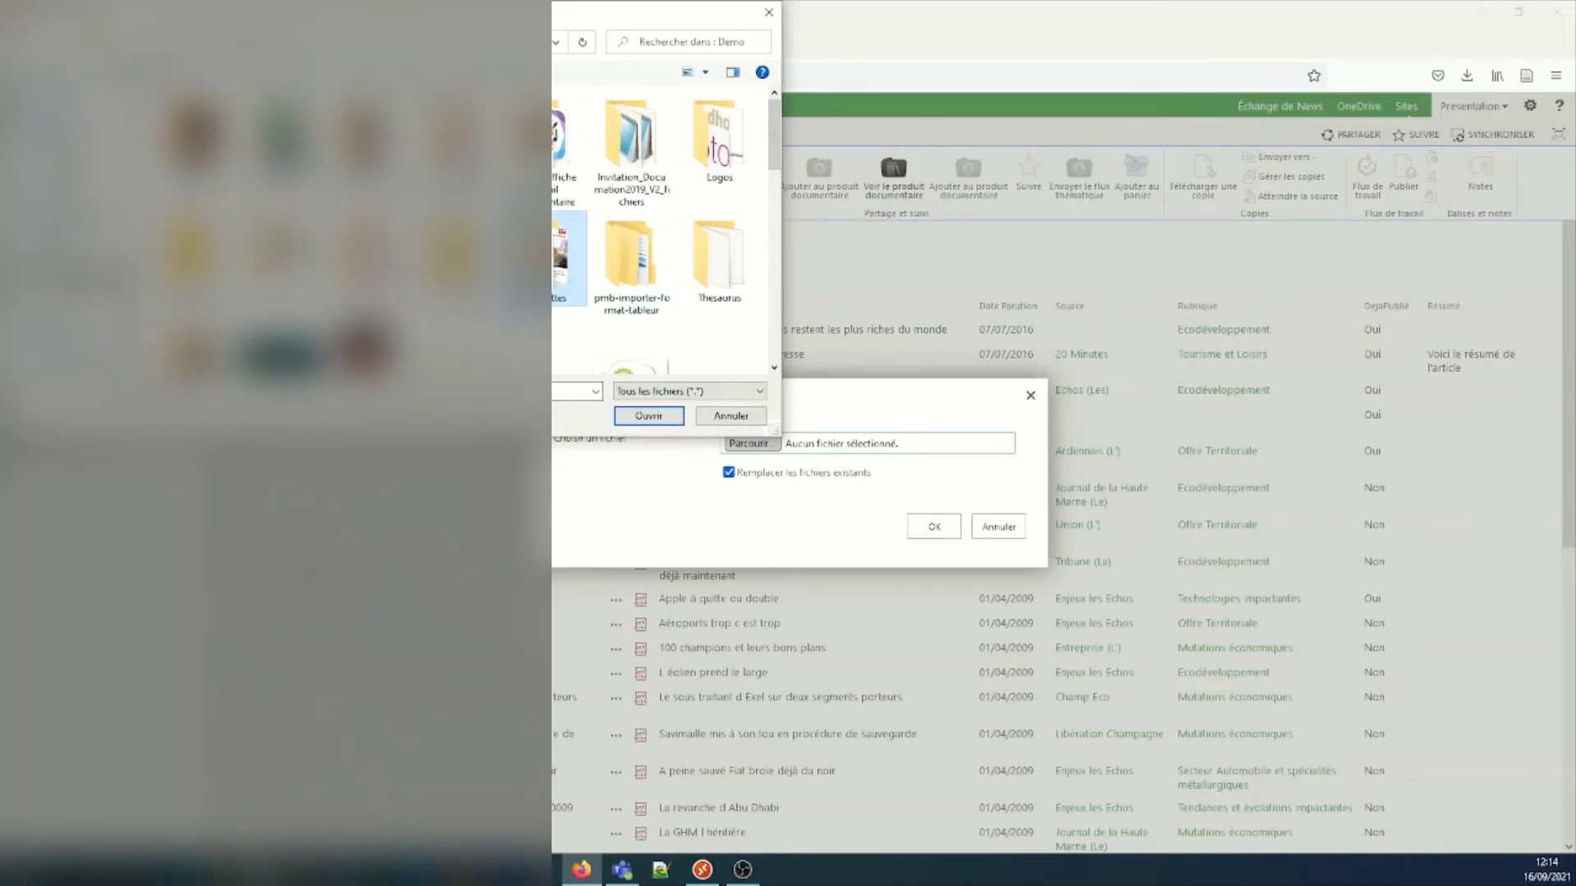
double_click(453, 257)
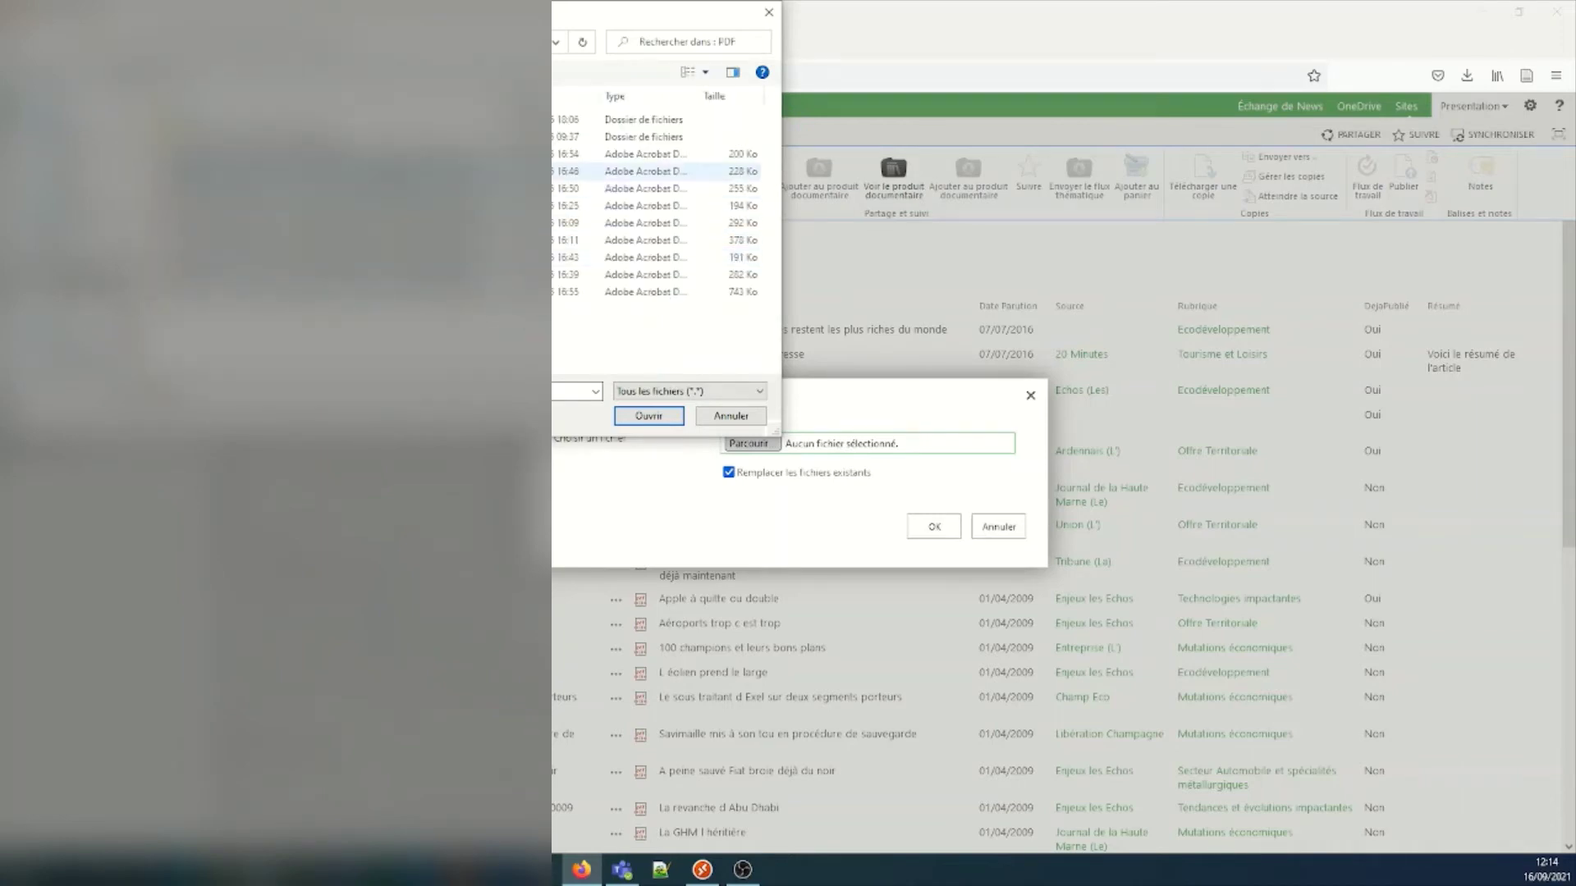
double_click(492, 170)
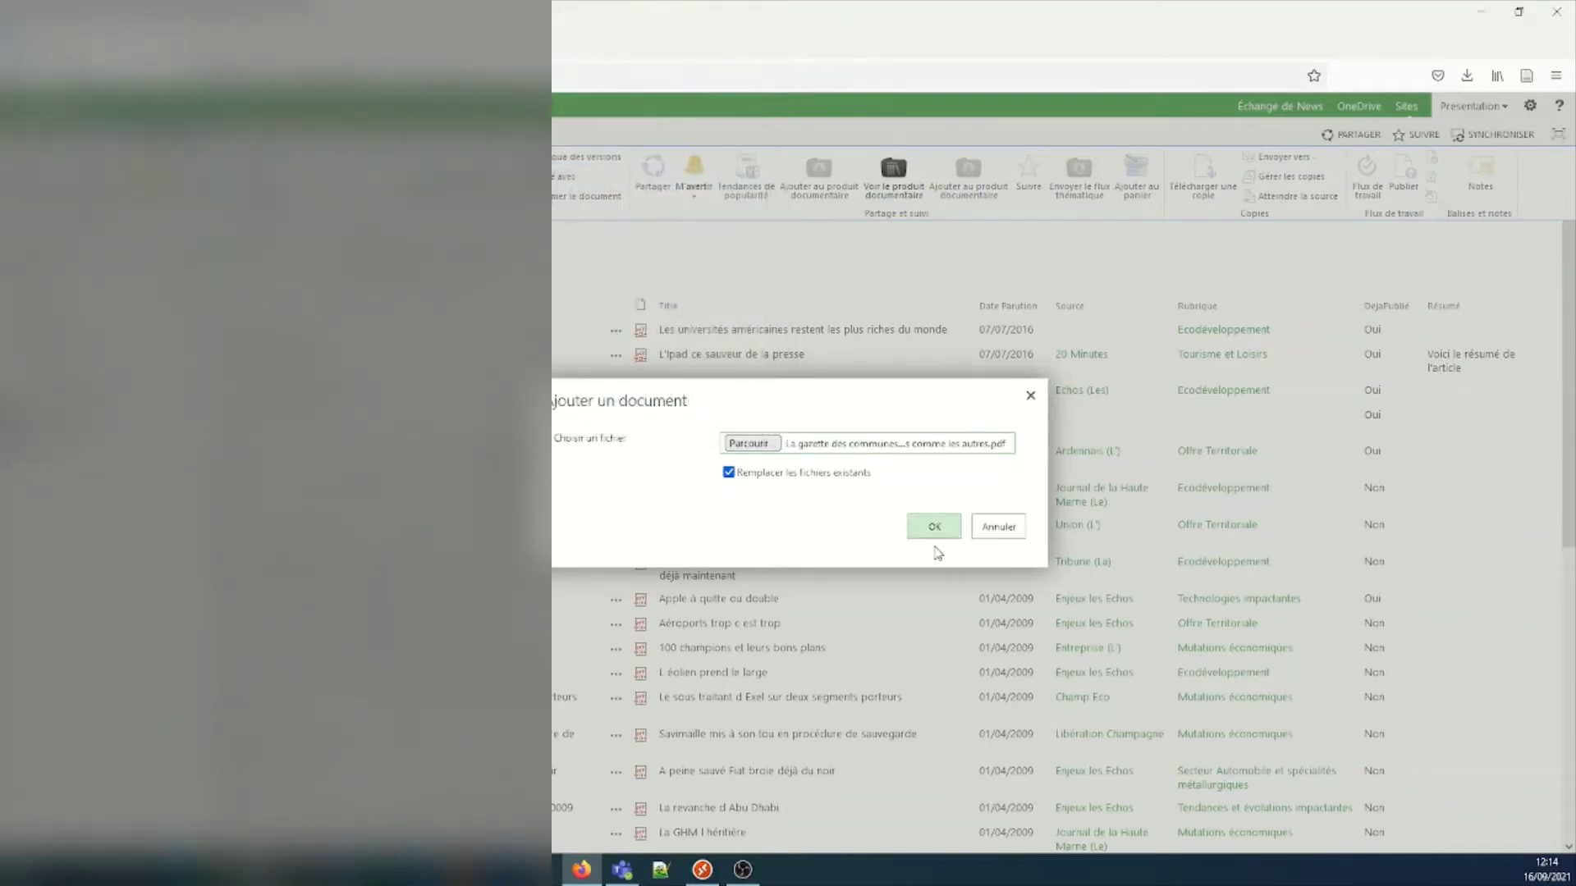
left_click(938, 531)
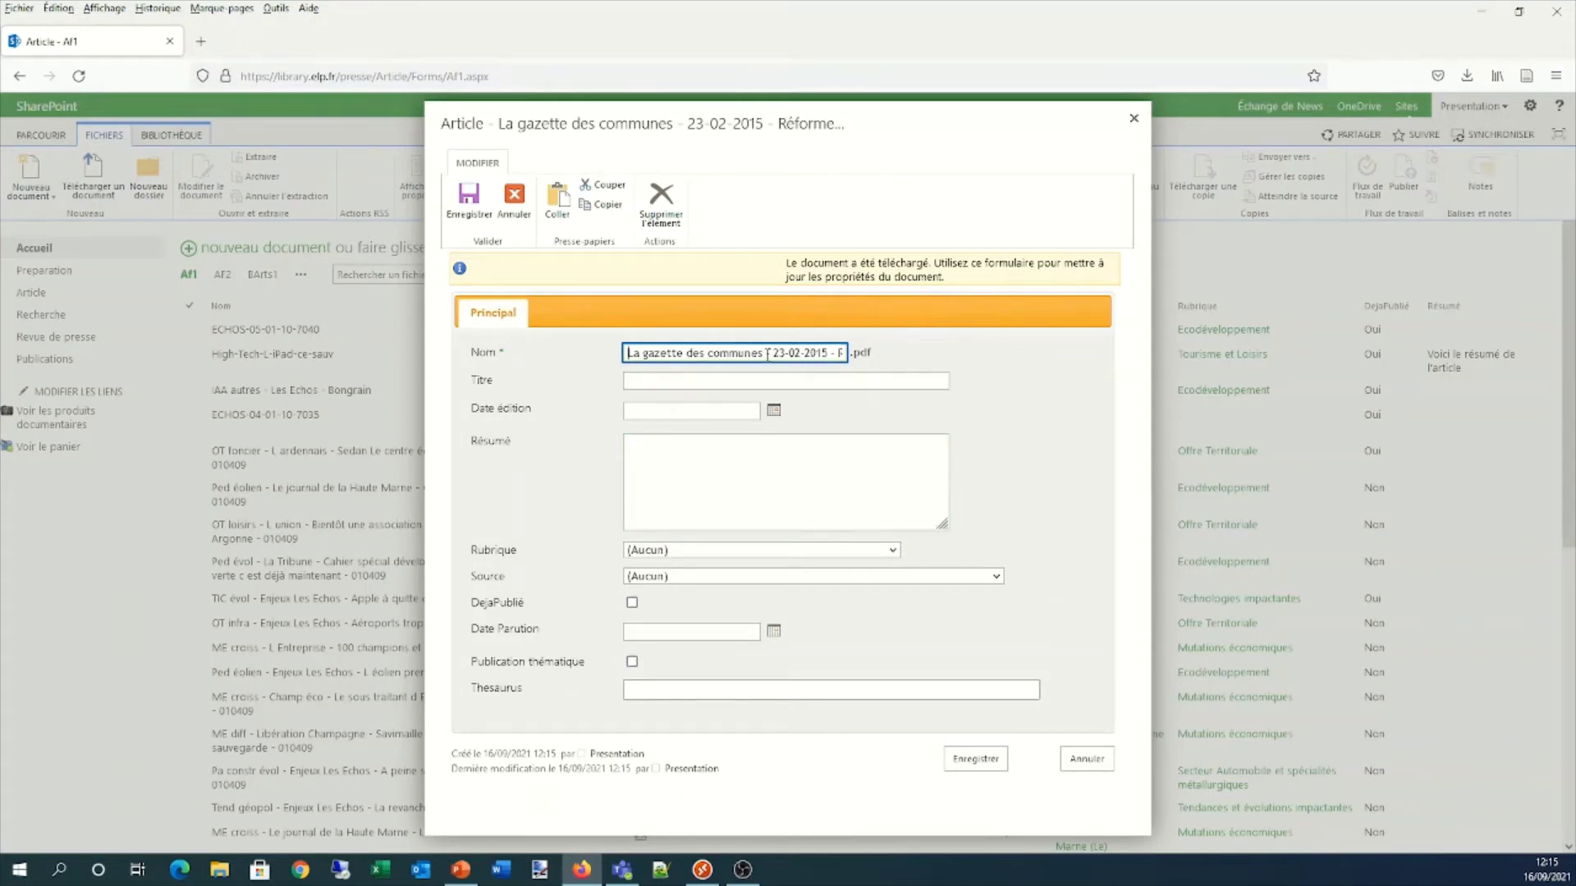
Copy "Rouen, une métropole pas comme les autres" from the end of the document's Nom into its Titre
left_click_drag(763, 353, 680, 349)
key("ctrl+shift+Left")
key("ctrl+shift+Left")
key("ctrl+shift+Left")
key("ctrl+shift+Left")
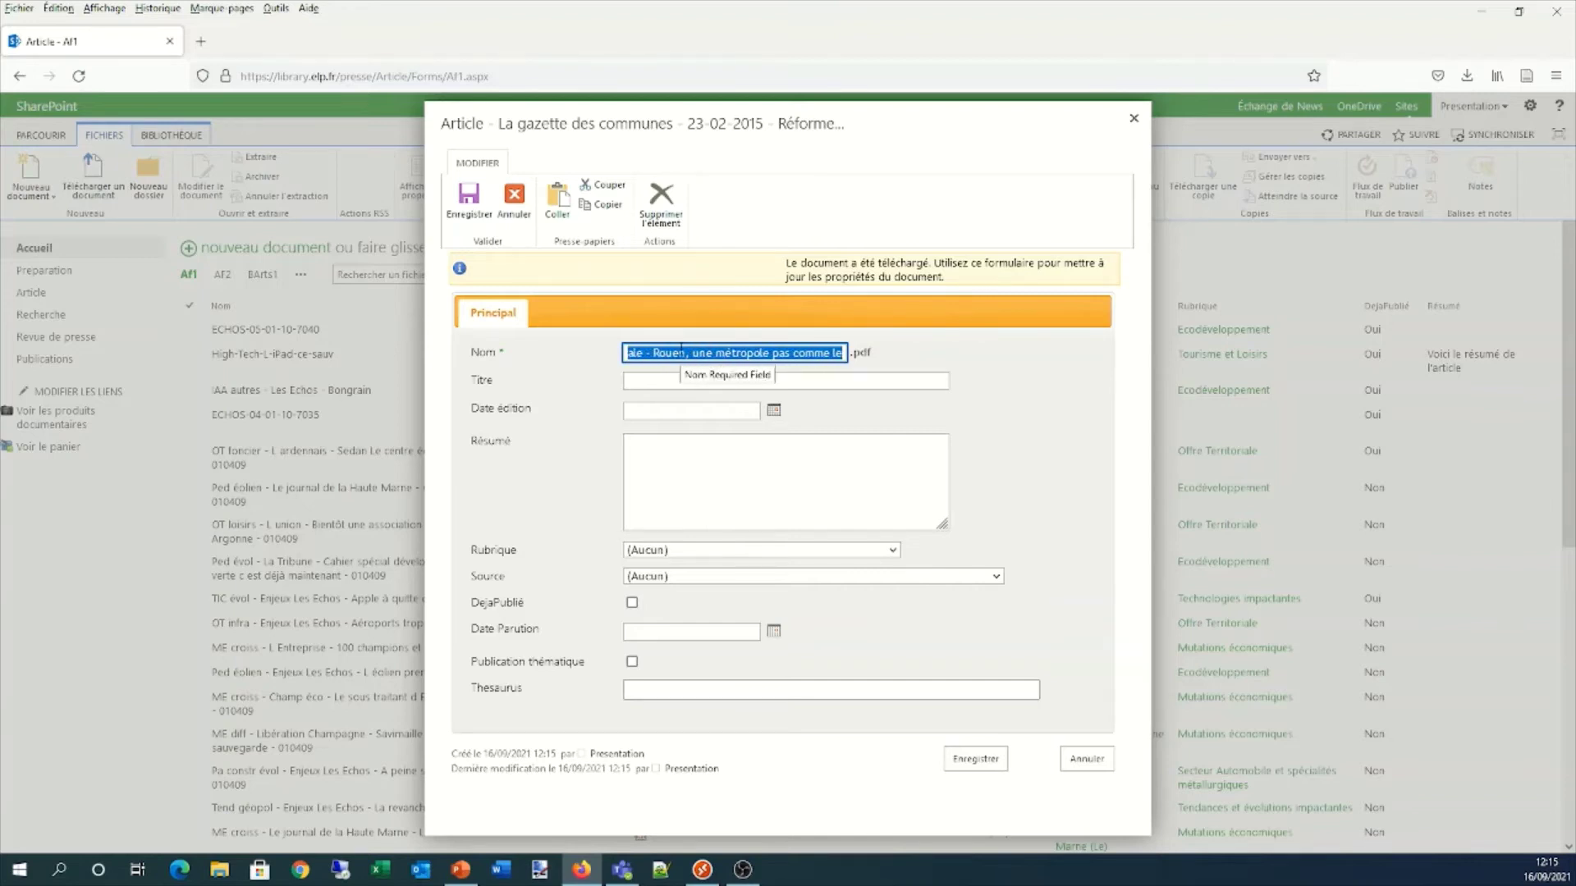
key("shift+Left")
key("shift+Left")
key("shift+Left")
key("shift+Left")
key("shift+Left")
key("shift+Left")
key("shift+Left")
key("shift+Left")
key("shift+Left")
key("shift+Left")
key("shift+Left")
key("shift+Left")
key("shift+Left")
key("shift+Left")
key("shift+Left")
key("shift+Left")
key("shift+Left")
key("shift+Left")
key("shift+Left")
key("shift+Left")
key("shift+Right")
key("shift+Right")
key("shift+Right")
key("shift+Right")
key("shift+Right")
key("shift+Right")
key("shift+Right")
key("shift+Right")
key("shift+Right")
key("shift+Right")
key("shift+Right")
key("shift+Right")
key("shift+Right")
key("shift+Right")
key("shift+Right")
key("shift+Right")
key("shift+Right")
key("shift+Right")
key("shift+Right")
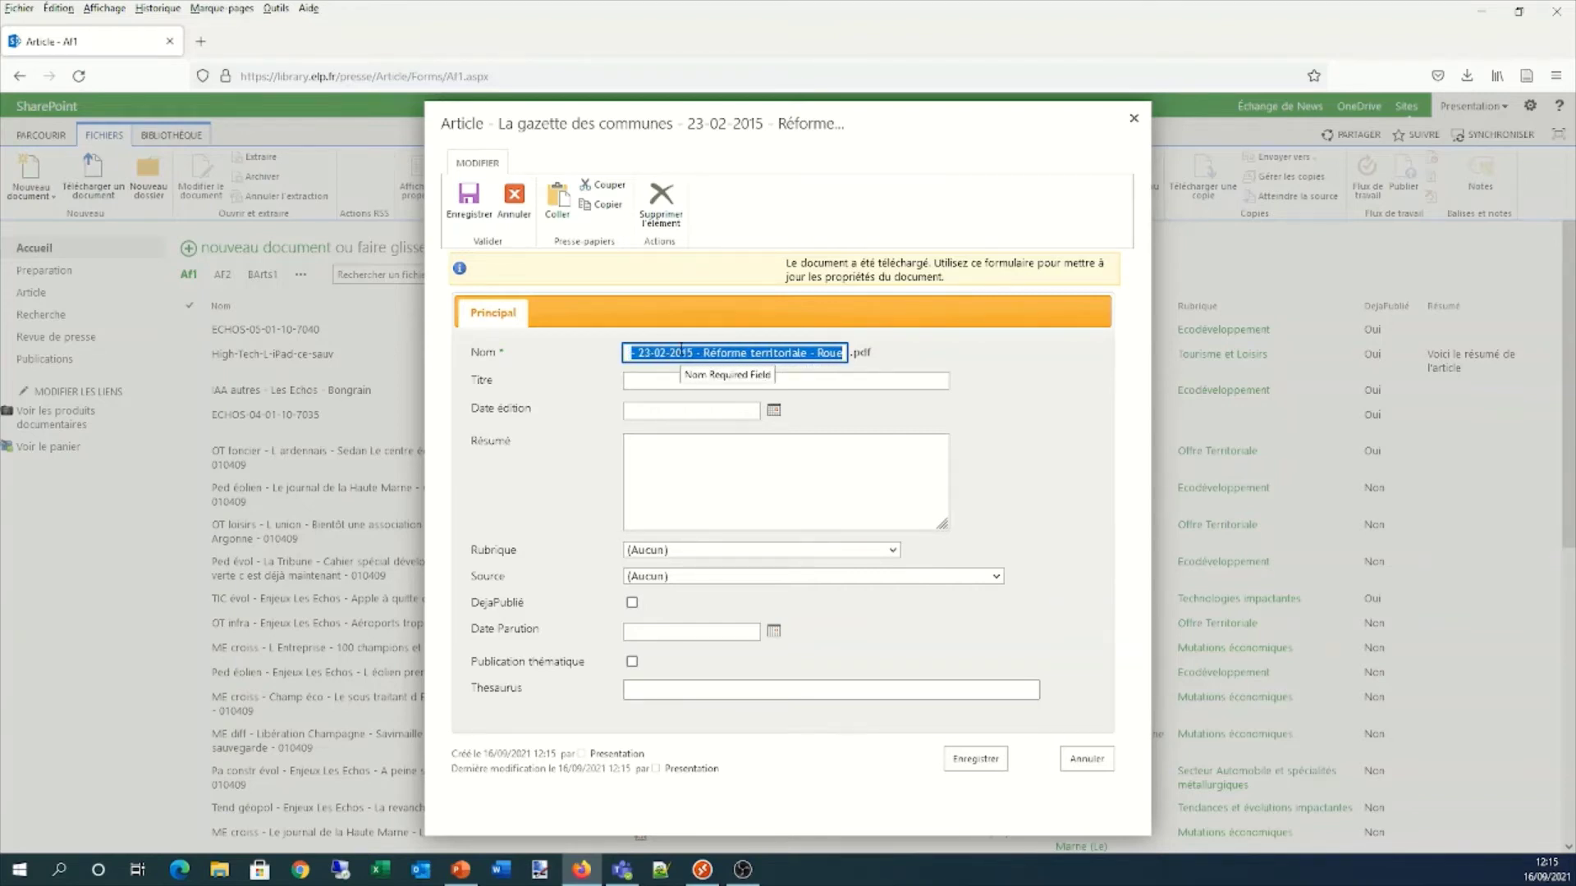
key("shift+Right")
key("shift+Right")
key("shift+Right")
key("shift+Right")
key("shift+Right")
key("shift+Right")
key("shift+Right")
key("shift+Right")
key("shift+Right")
key("shift+Right")
key("shift+Right")
key("shift+Right")
key("shift+Right")
key("shift+Right")
key("shift+Right")
key("shift+Right")
key("shift+Right")
key("shift+Right")
key("shift+Right")
key("shift+Right")
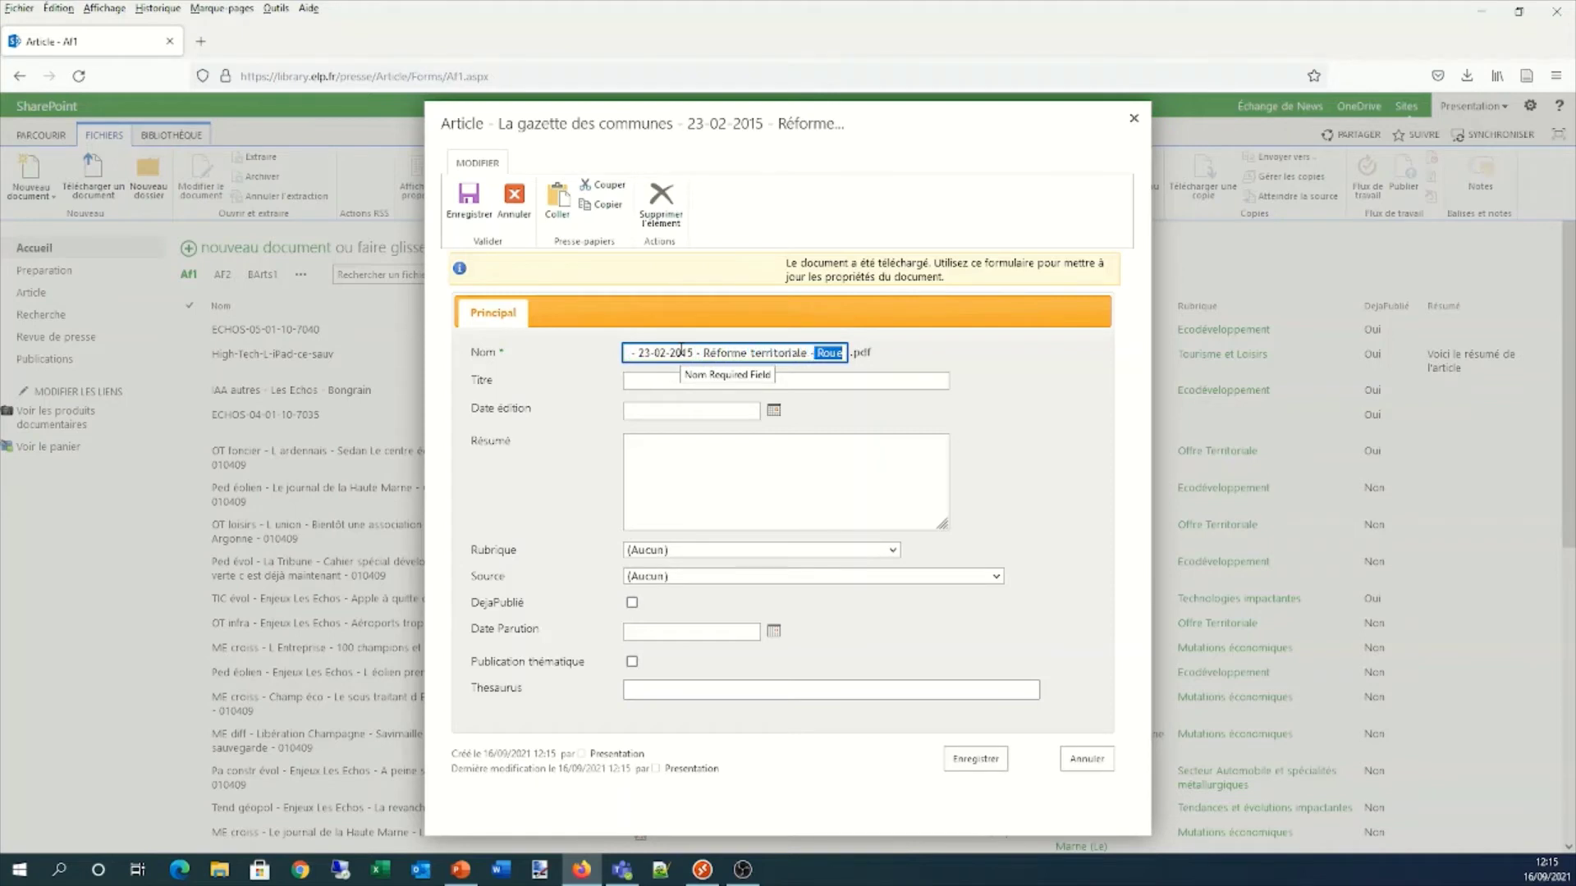
left_click(633, 390)
type("Rouen, une métropole pas comme les autres")
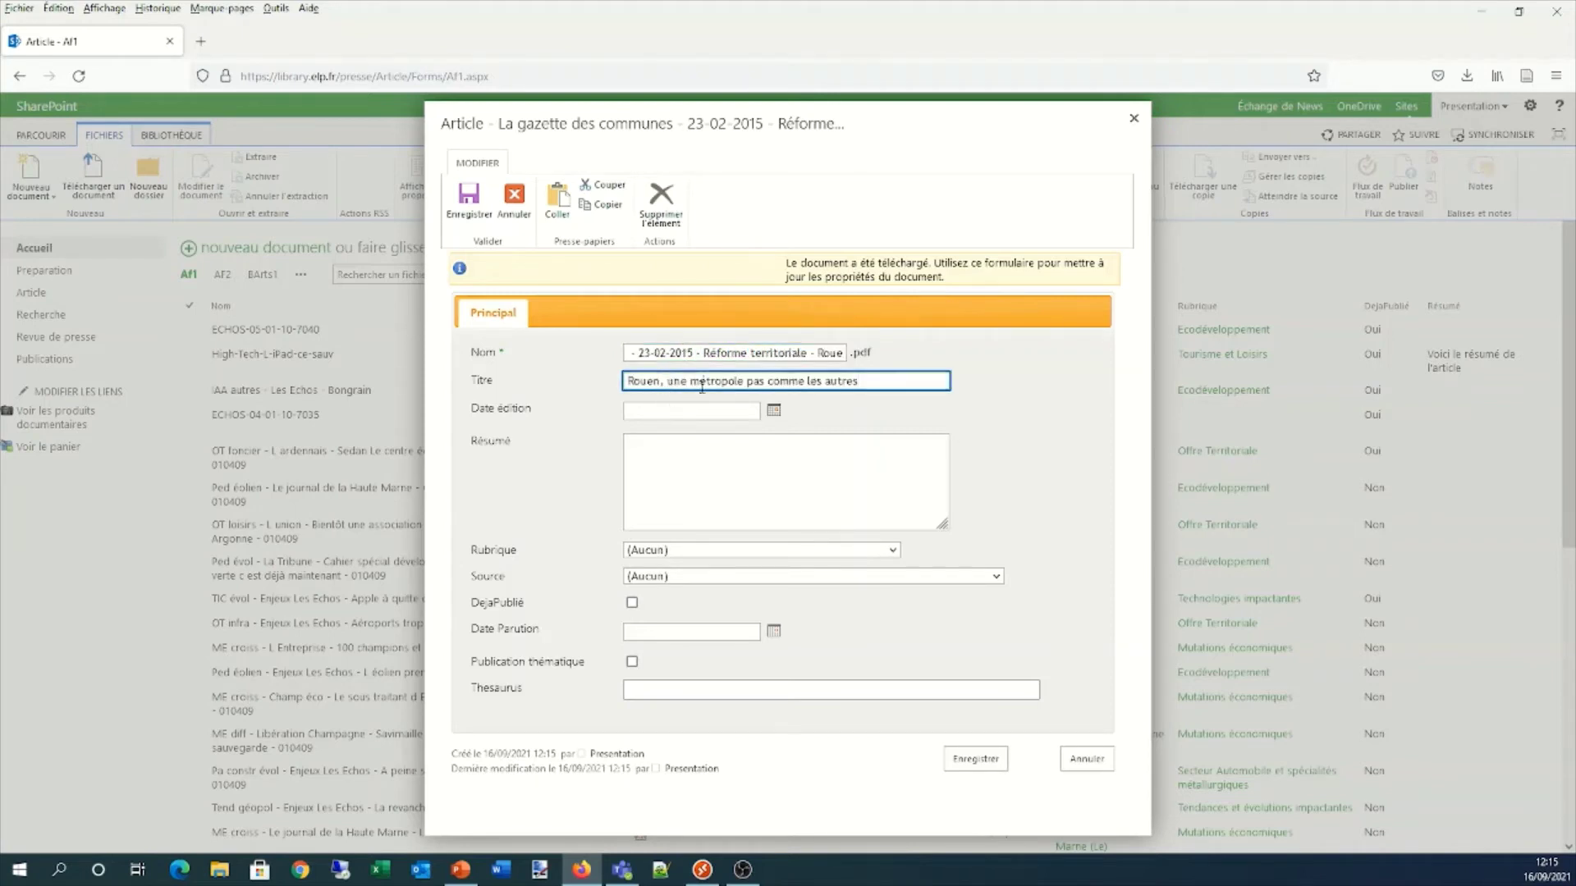
Set the article's Date édition to 16/09/2021 using the calendar
left_click(668, 411)
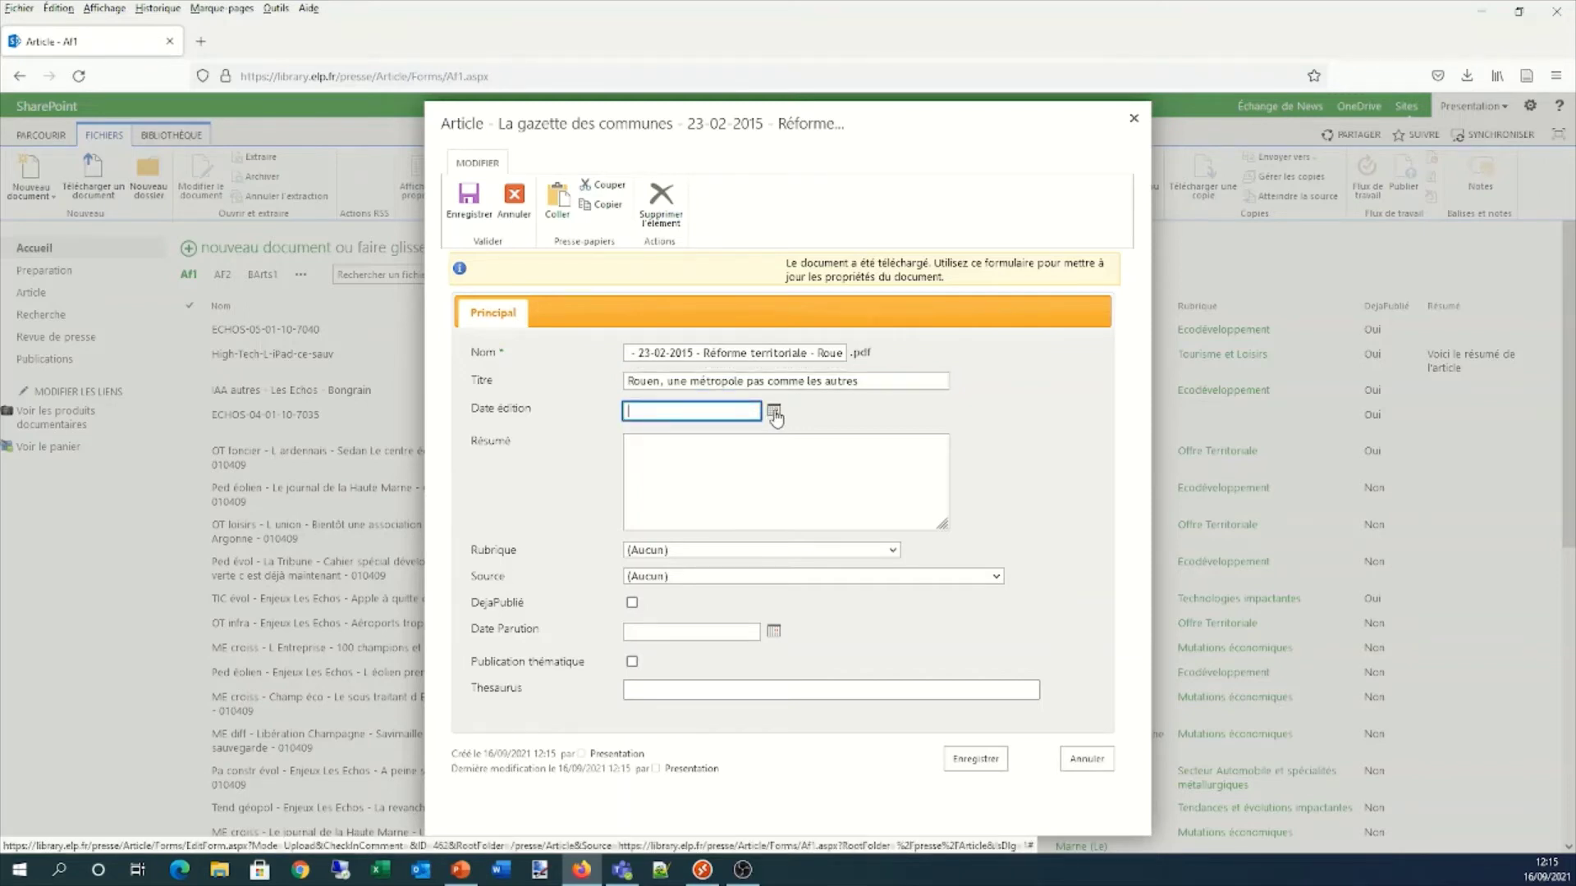
left_click(774, 415)
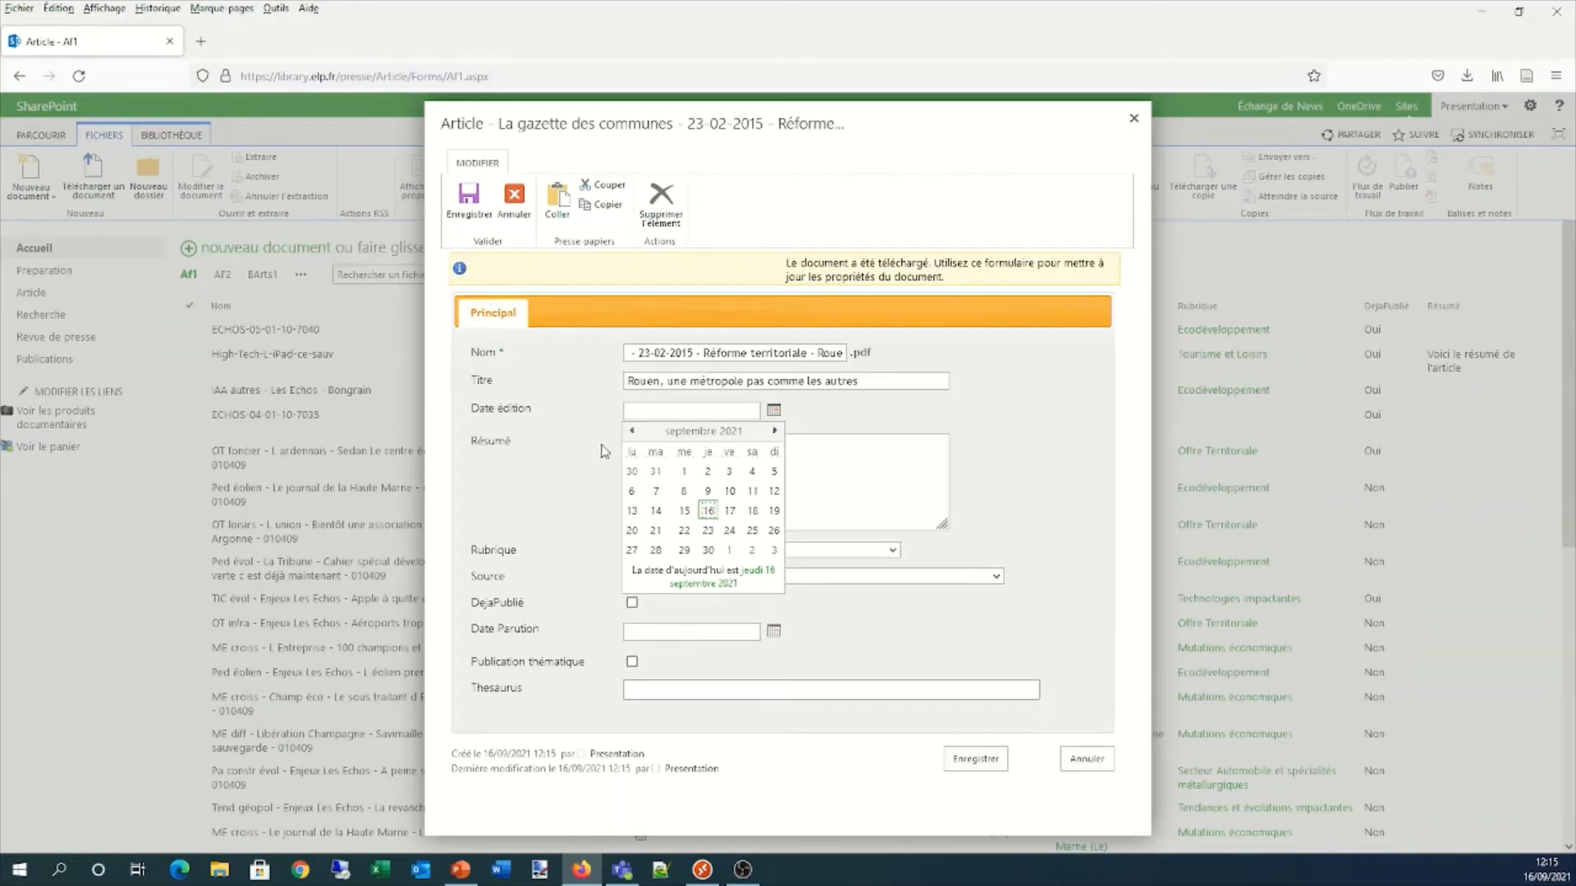
left_click(708, 511)
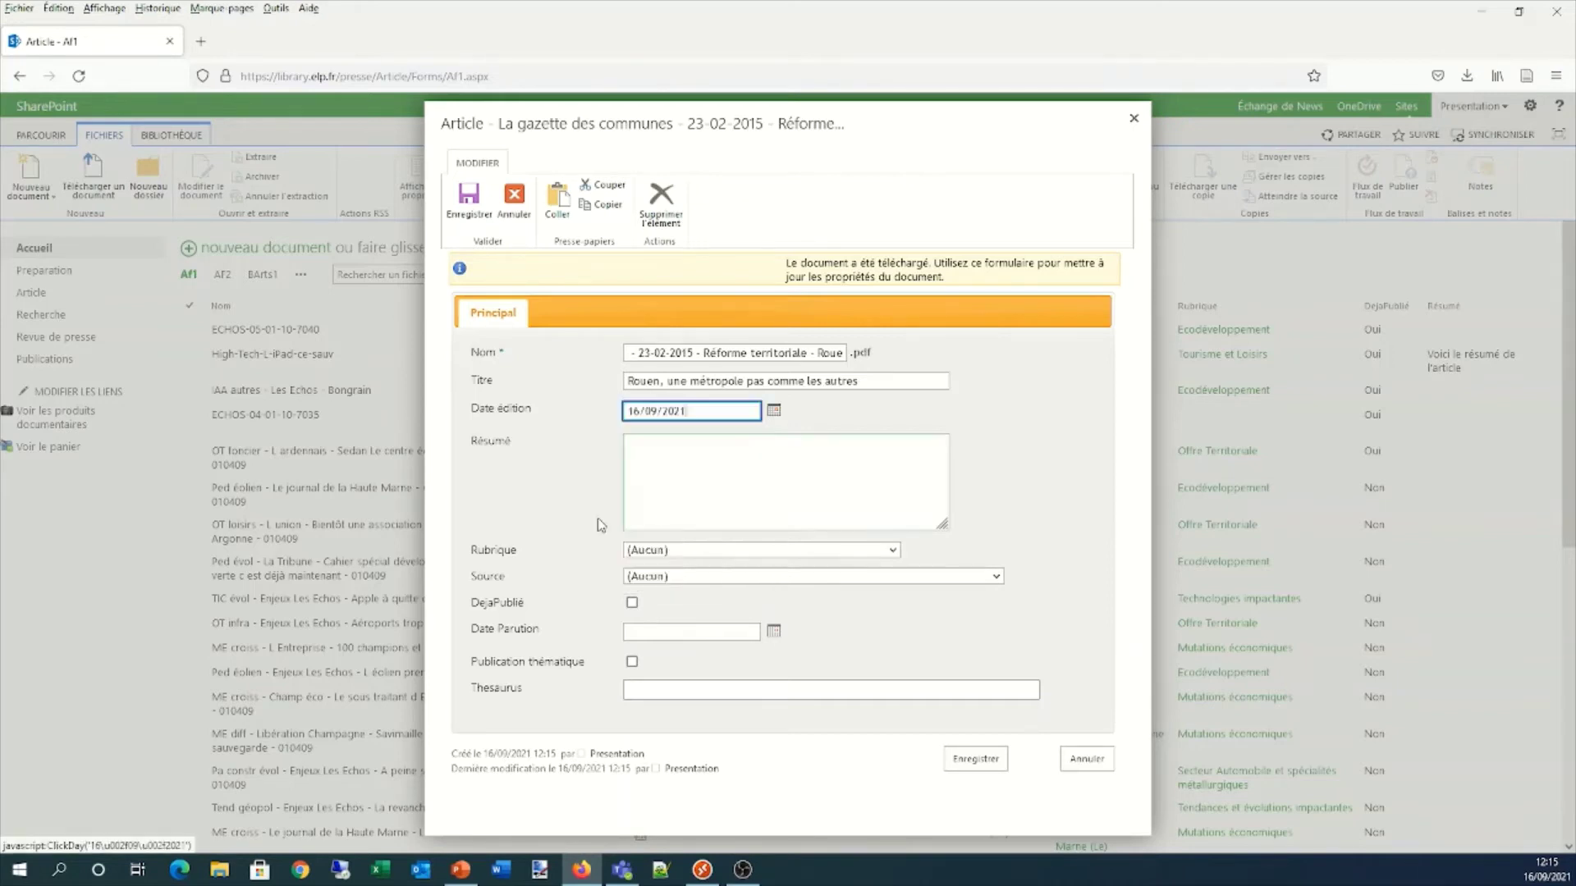
left_click(699, 488)
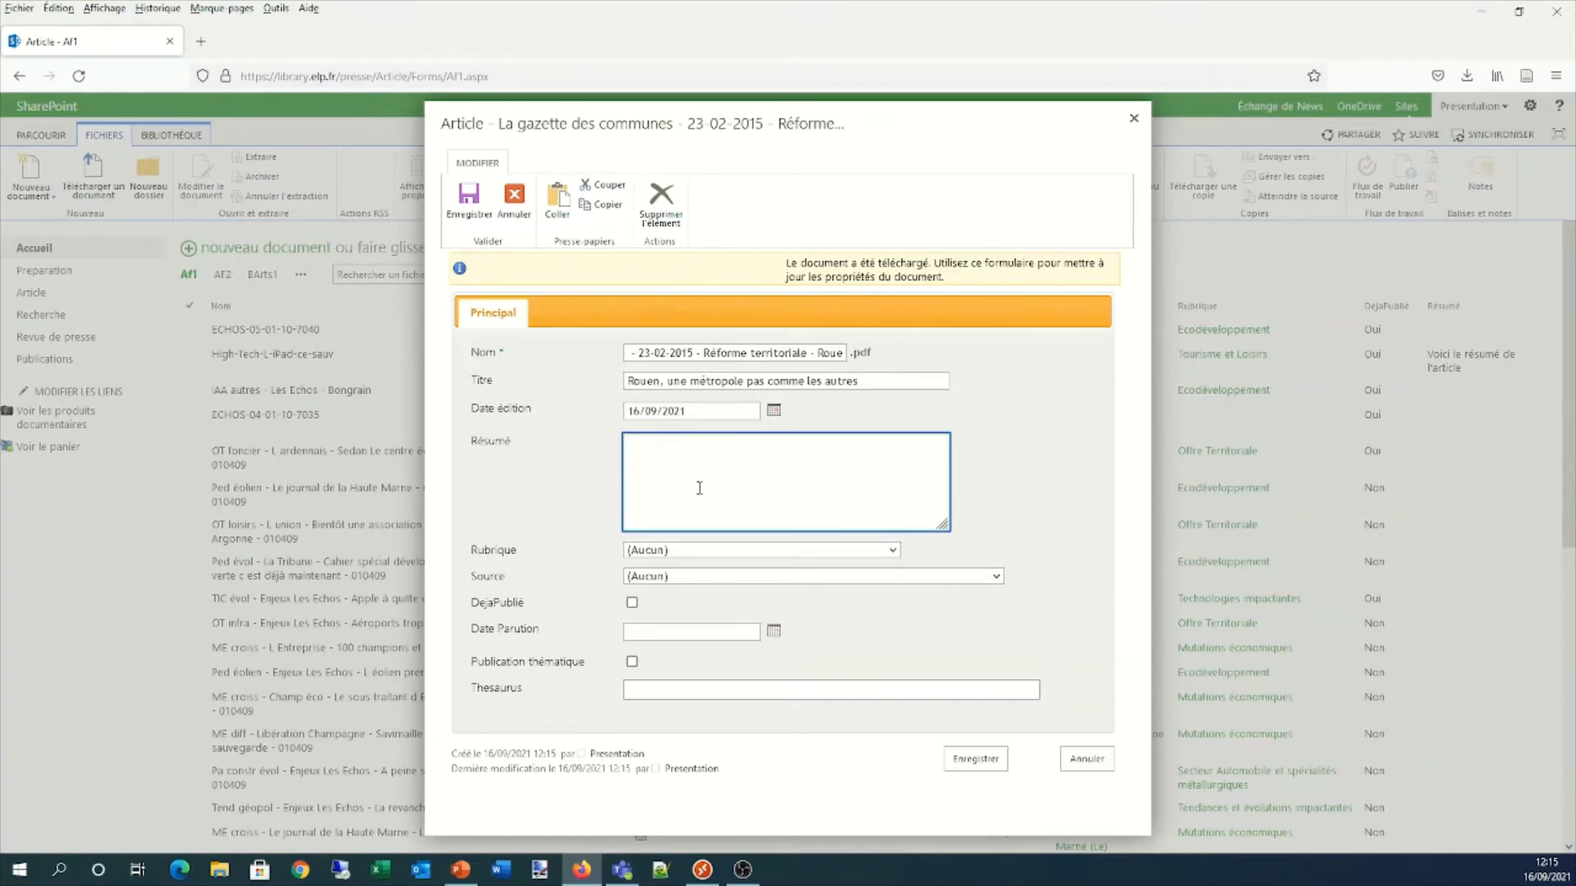
left_click(700, 552)
left_click(702, 554)
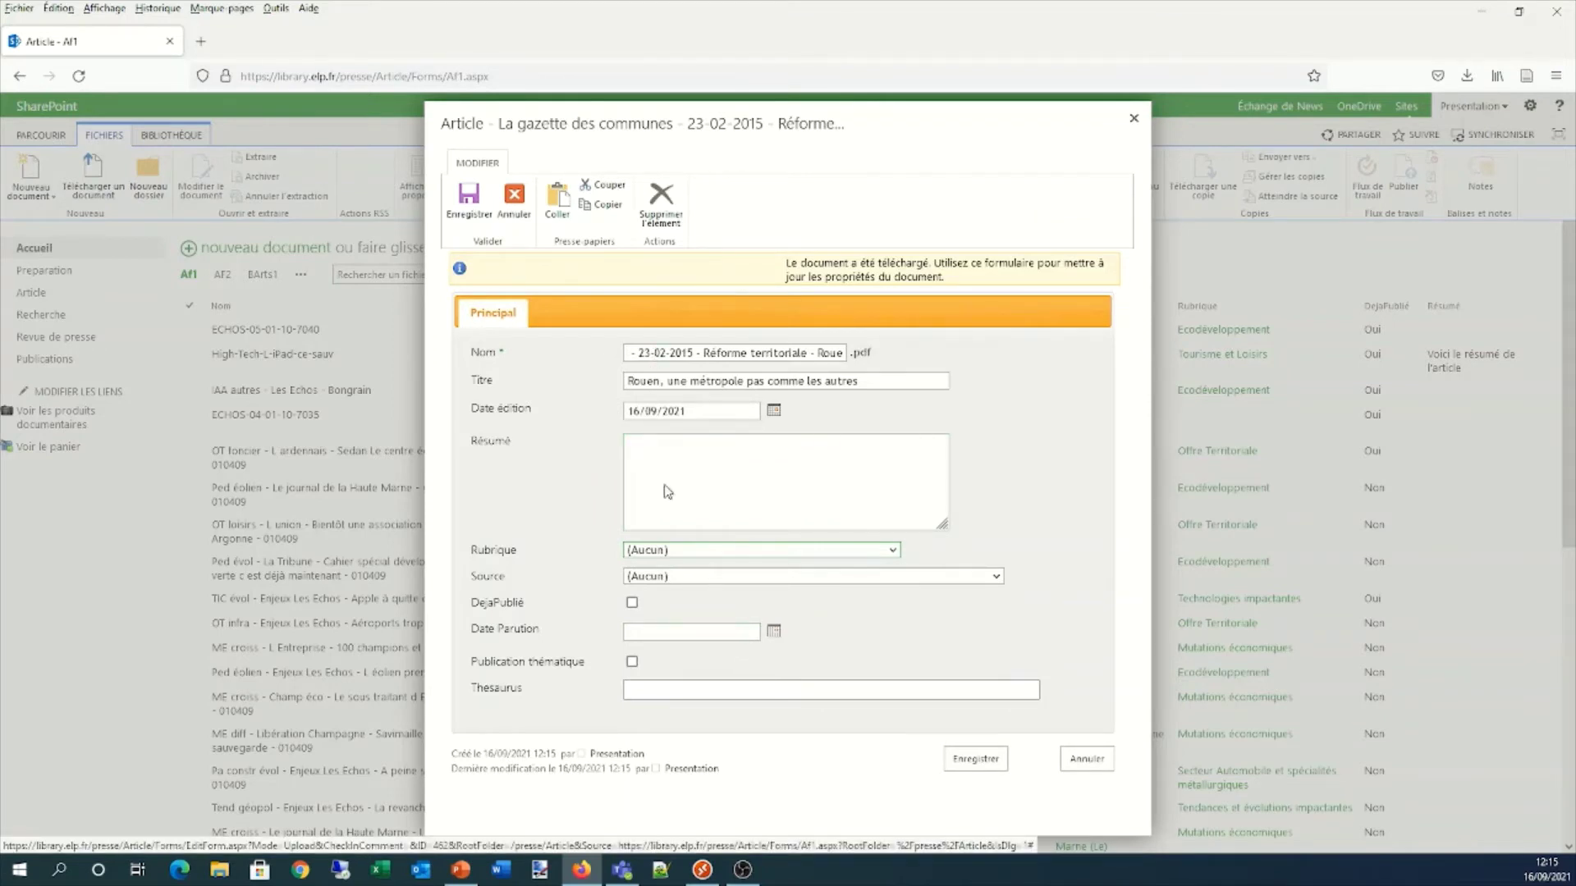
Set the article's Date Parution to 23/02/2015, matching the date in its Nom
left_click_drag(694, 352, 646, 352)
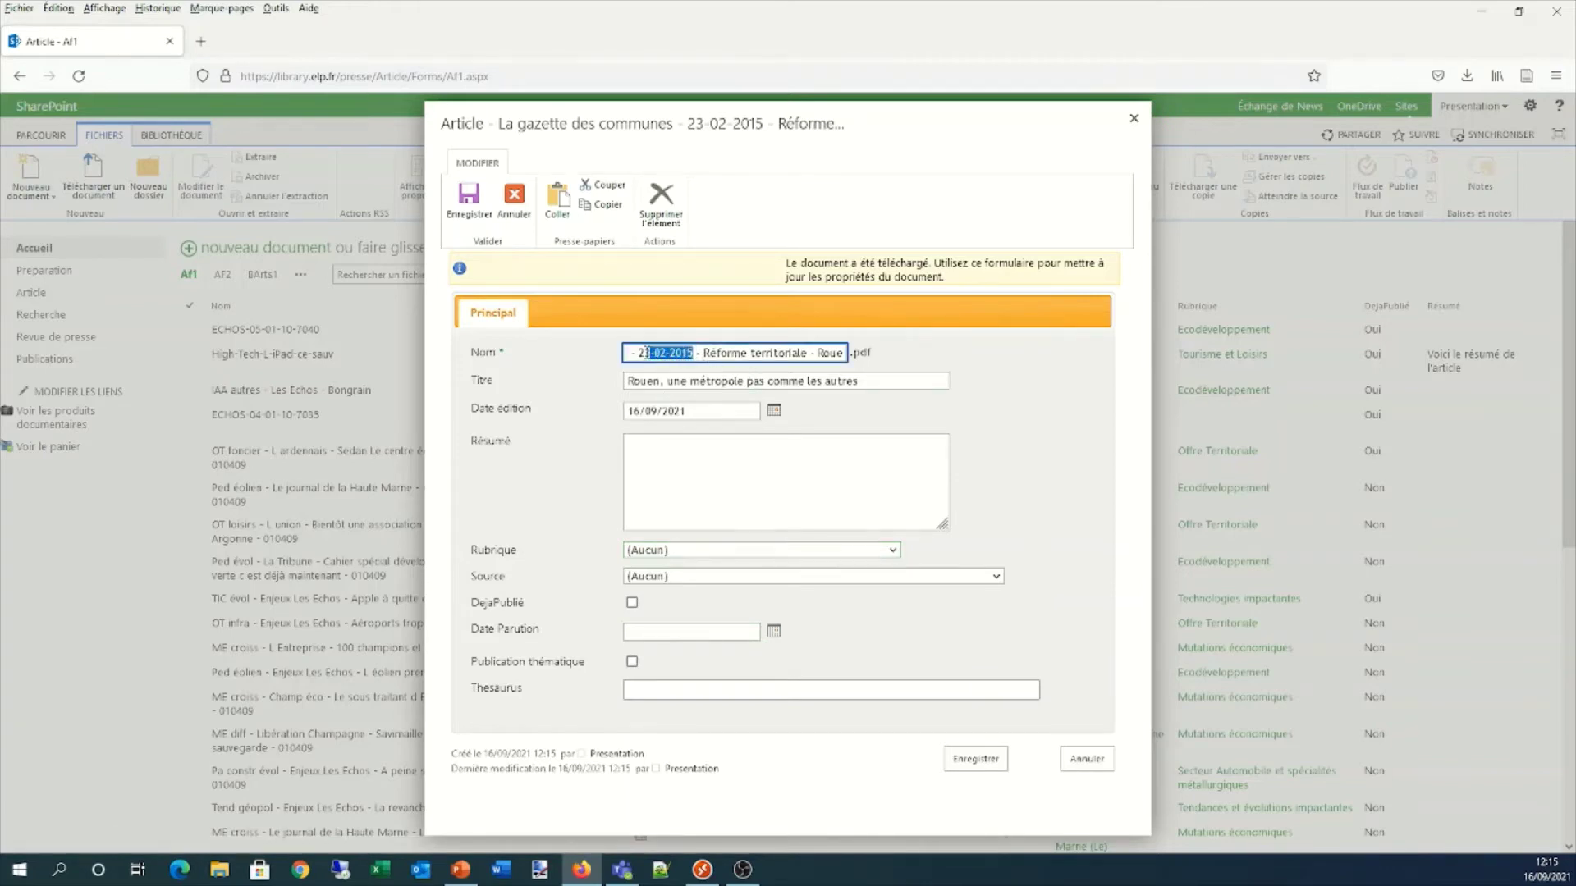
left_click(666, 634)
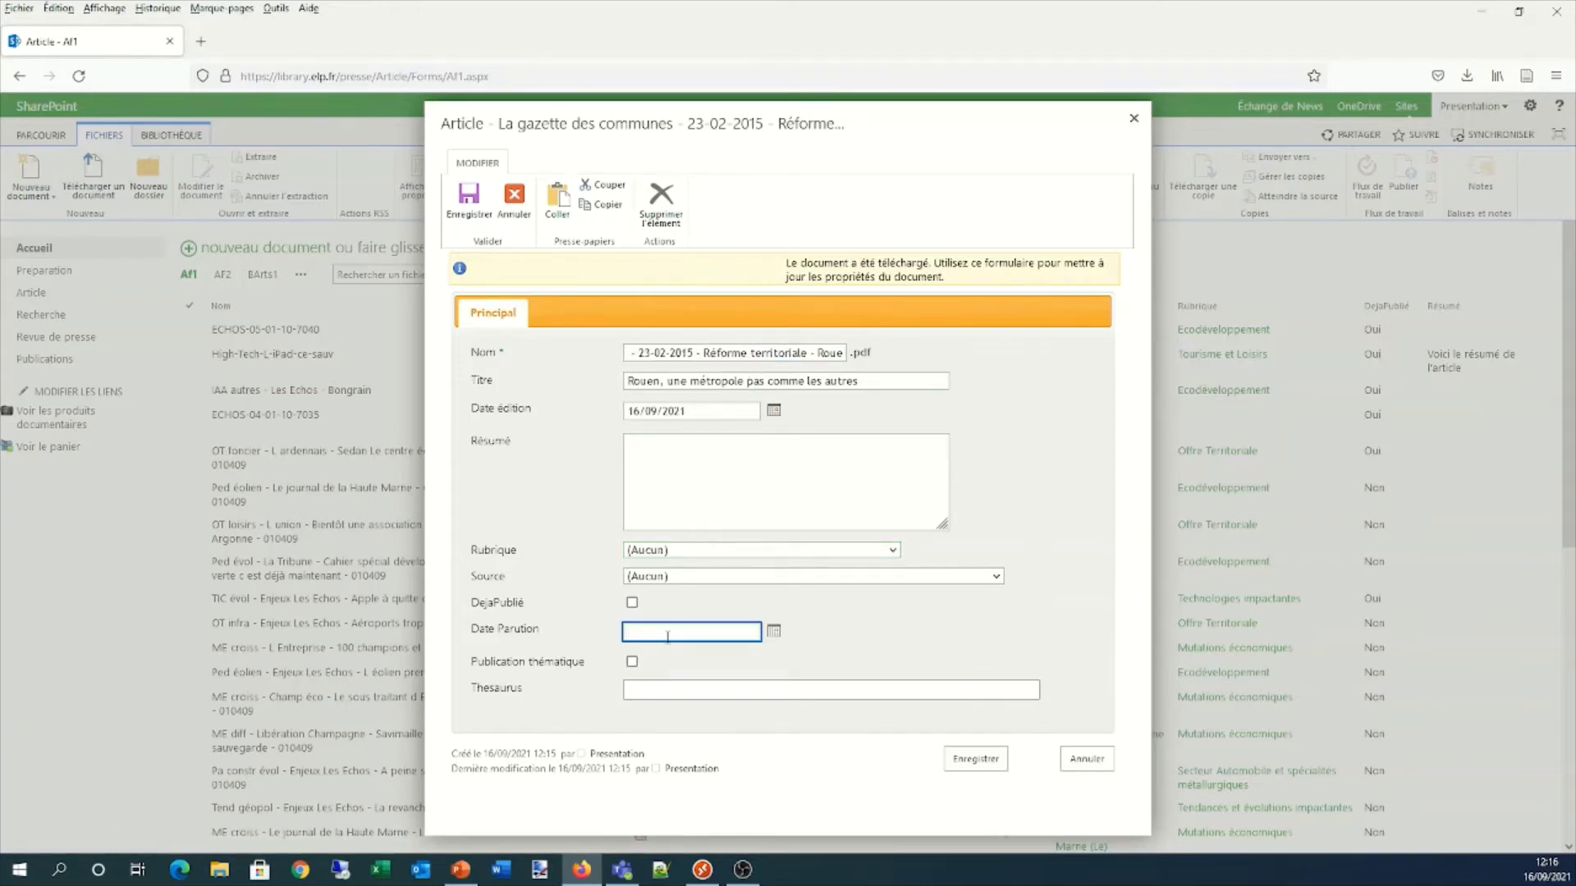
type("23/02/2015")
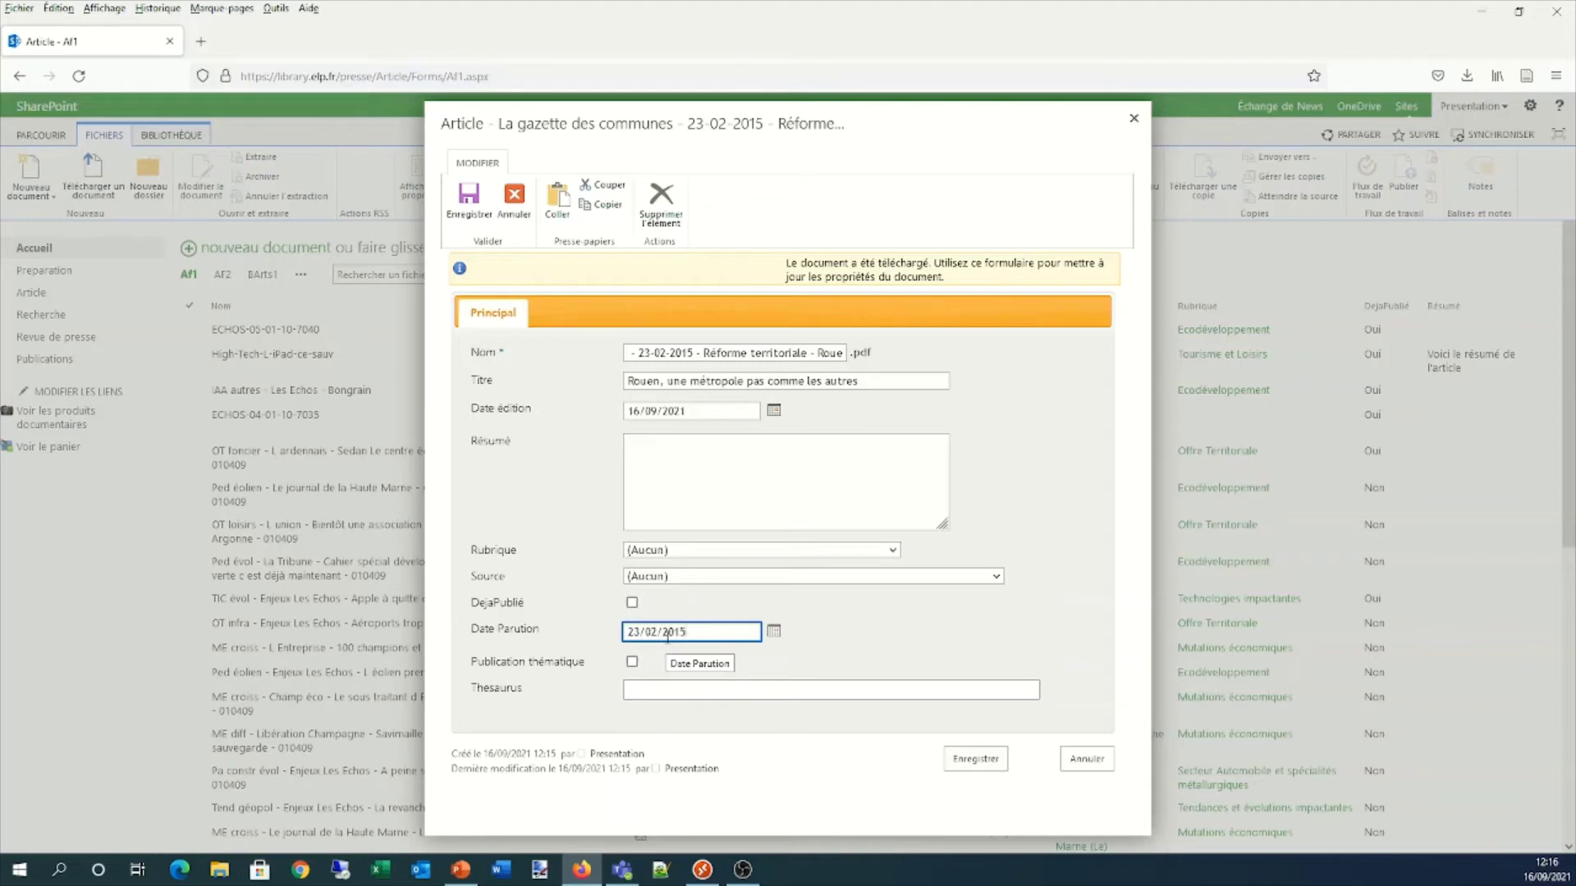
Set the article's Rubrique to Offre Territoriale
left_click(679, 555)
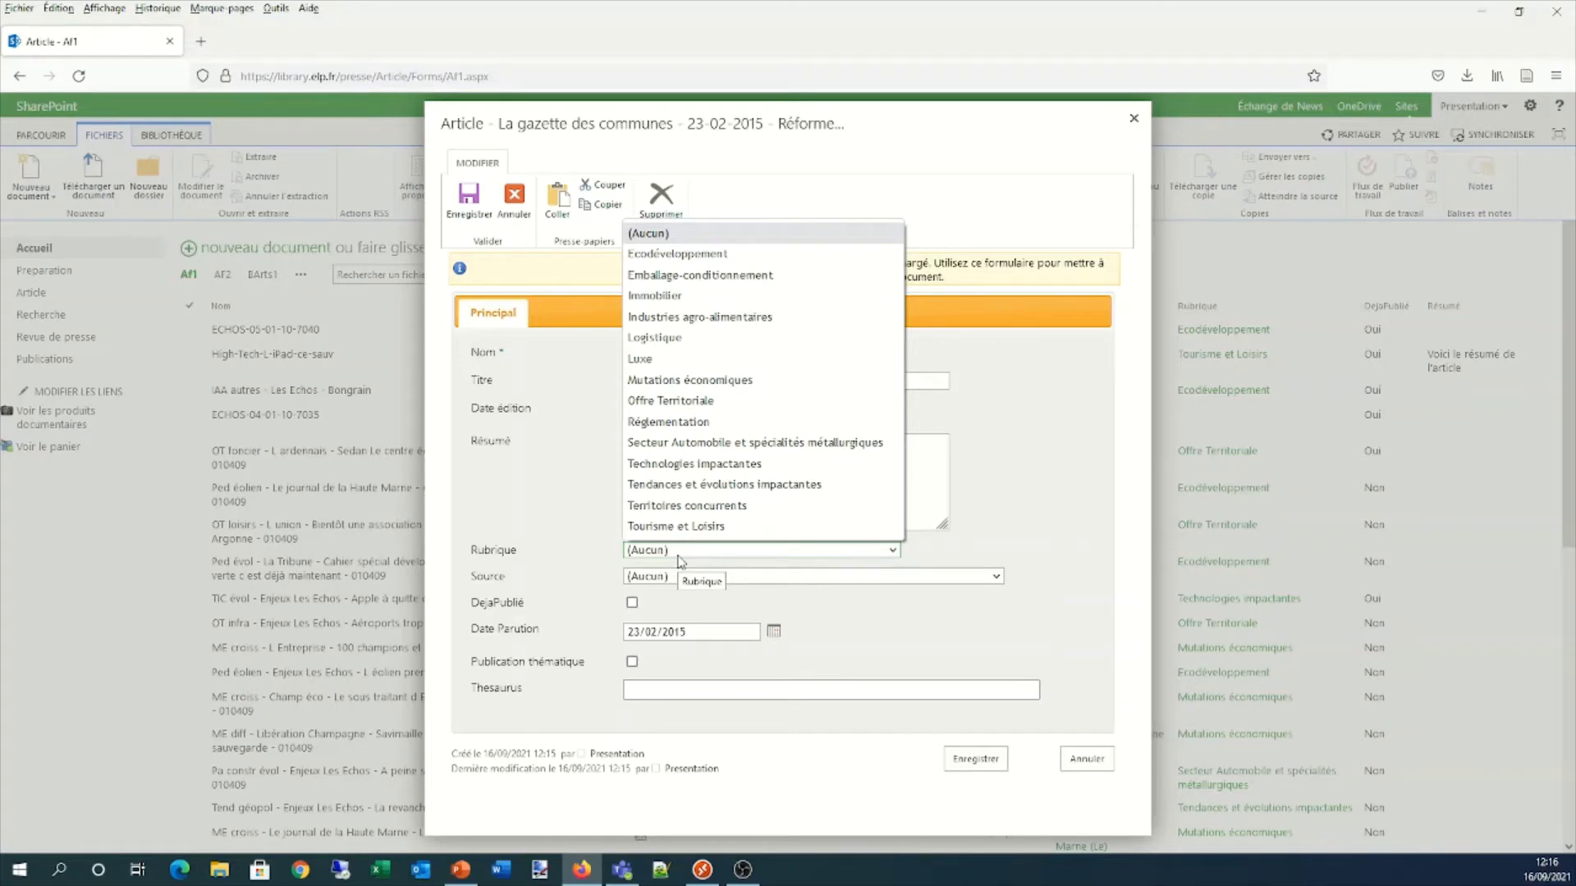
left_click(678, 557)
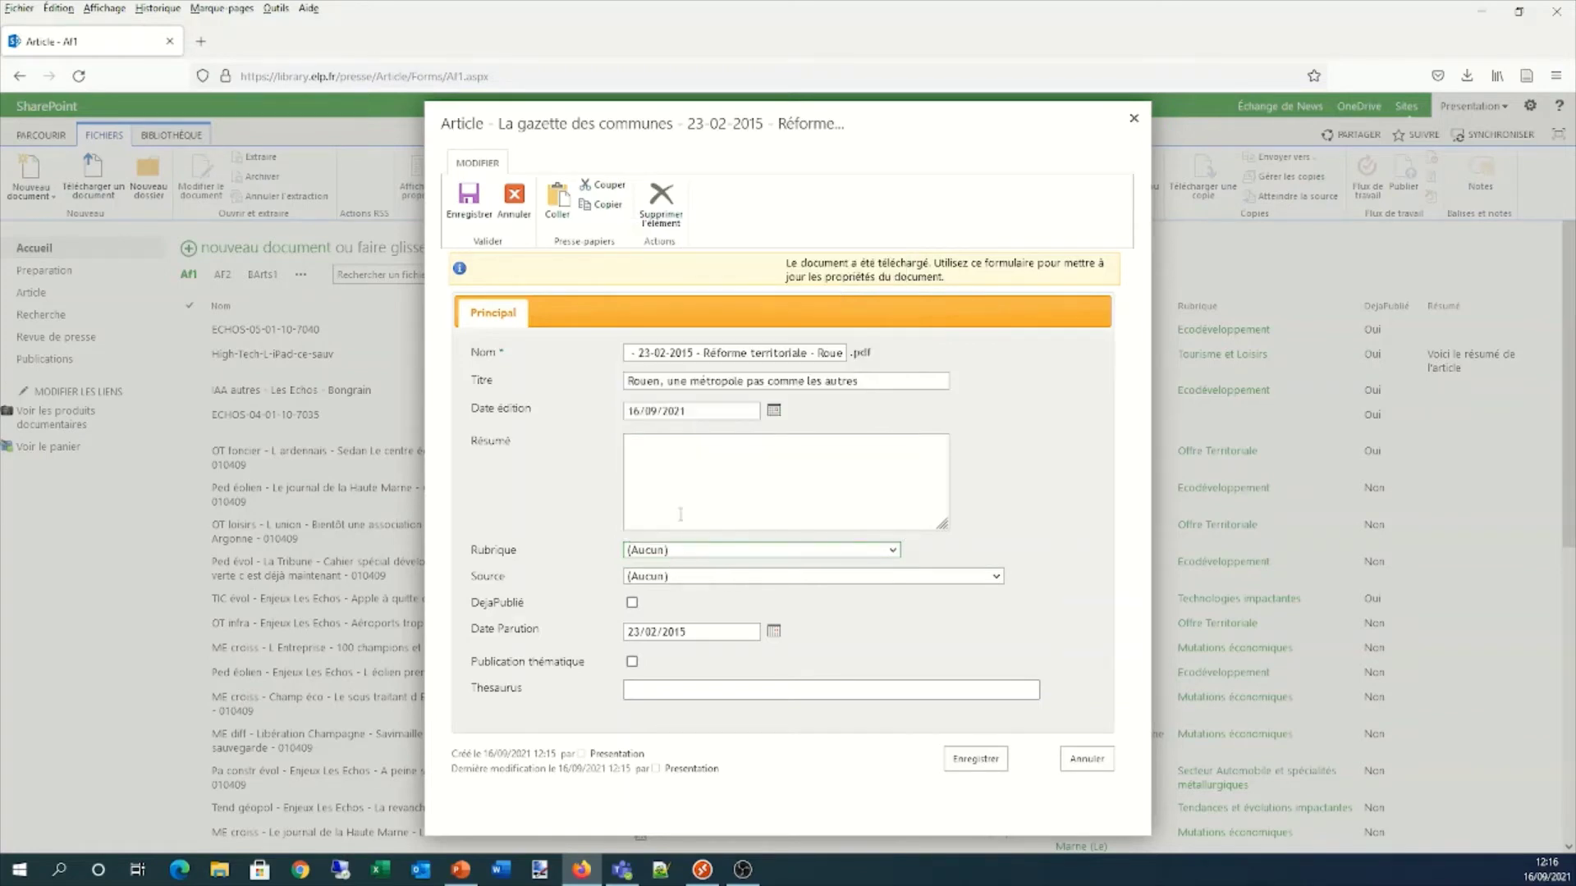
left_click(671, 555)
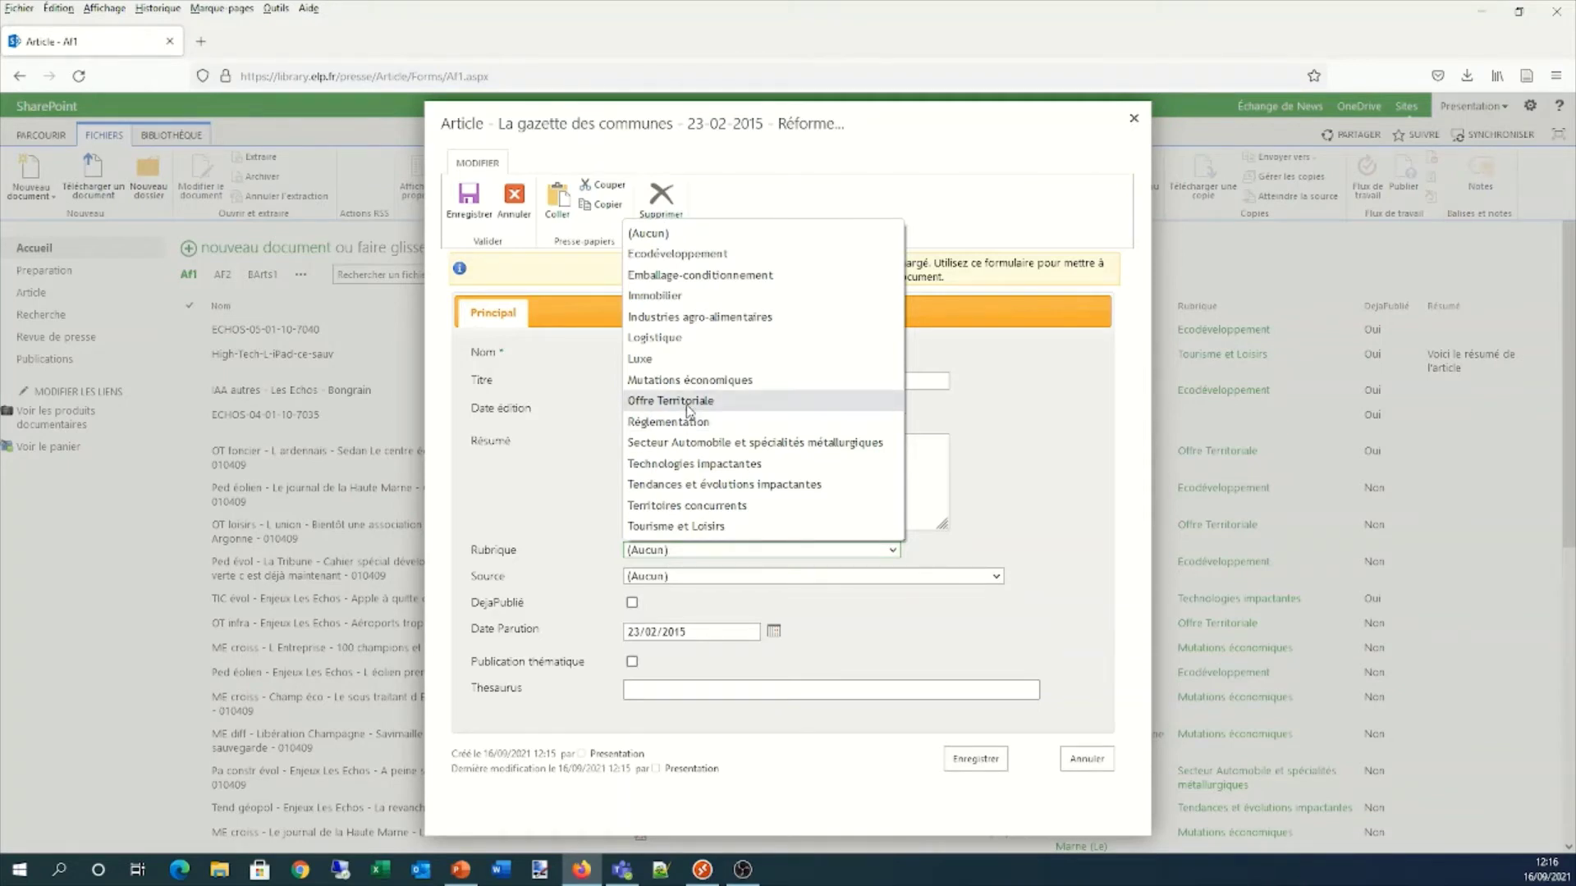
left_click(604, 430)
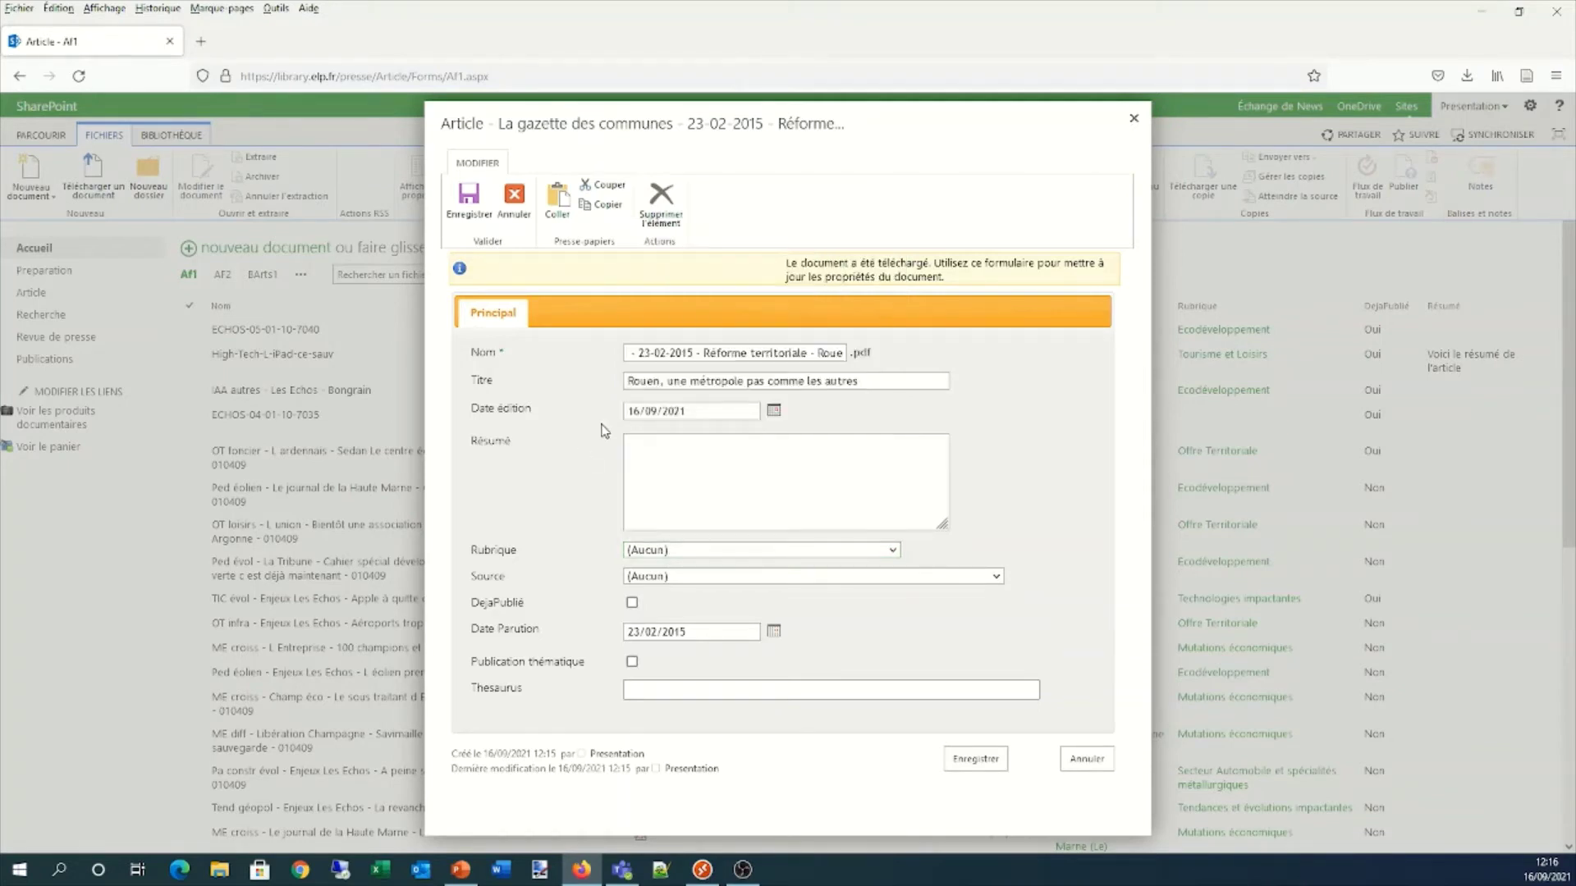
left_click(675, 551)
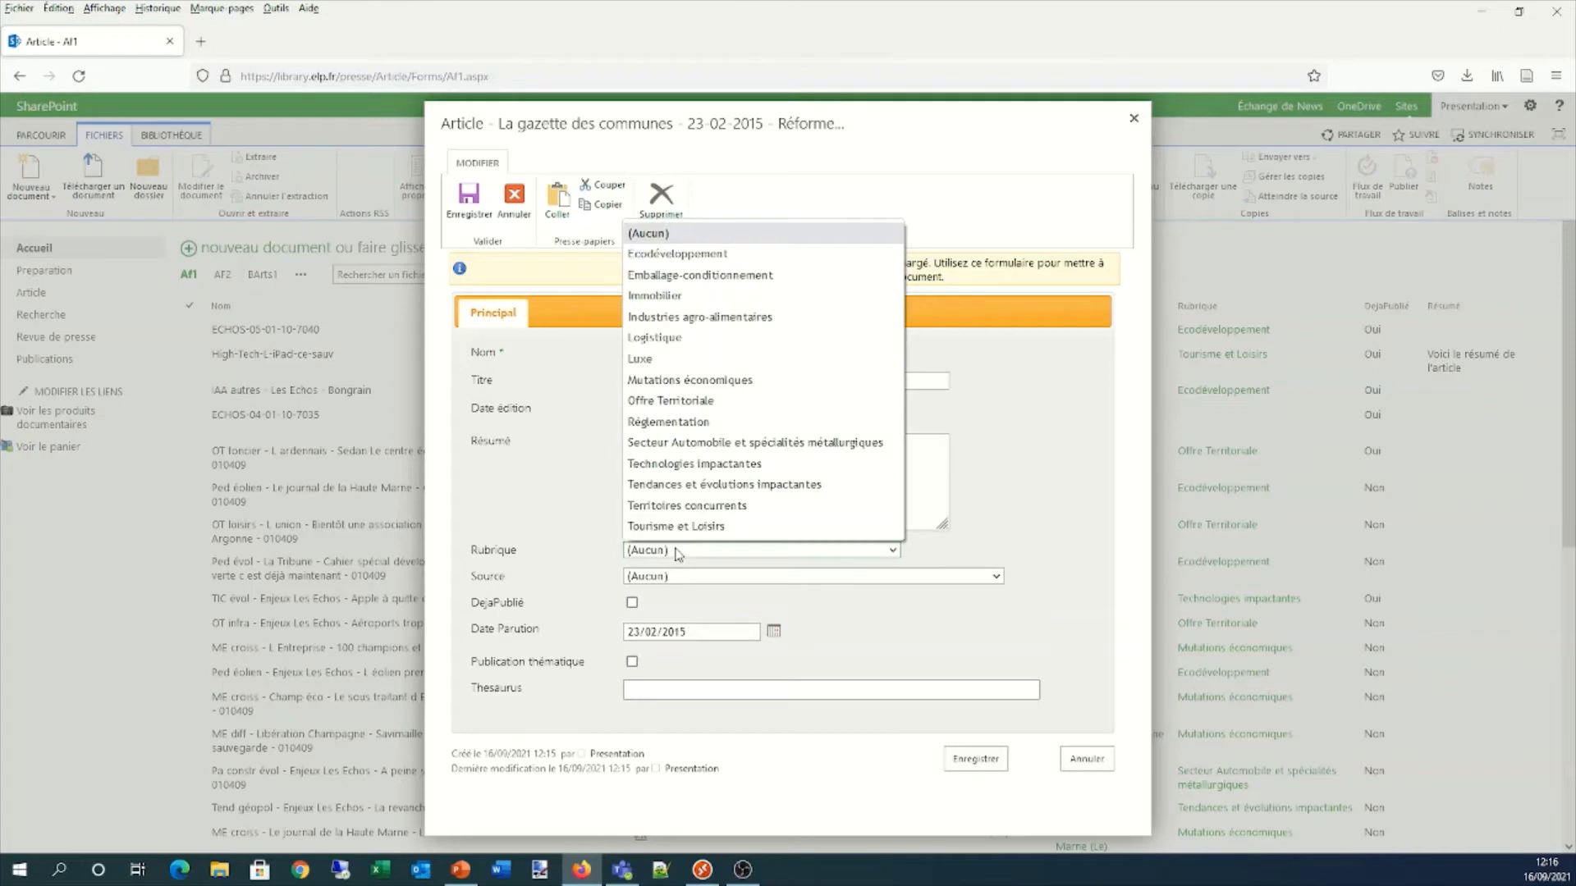
left_click(710, 402)
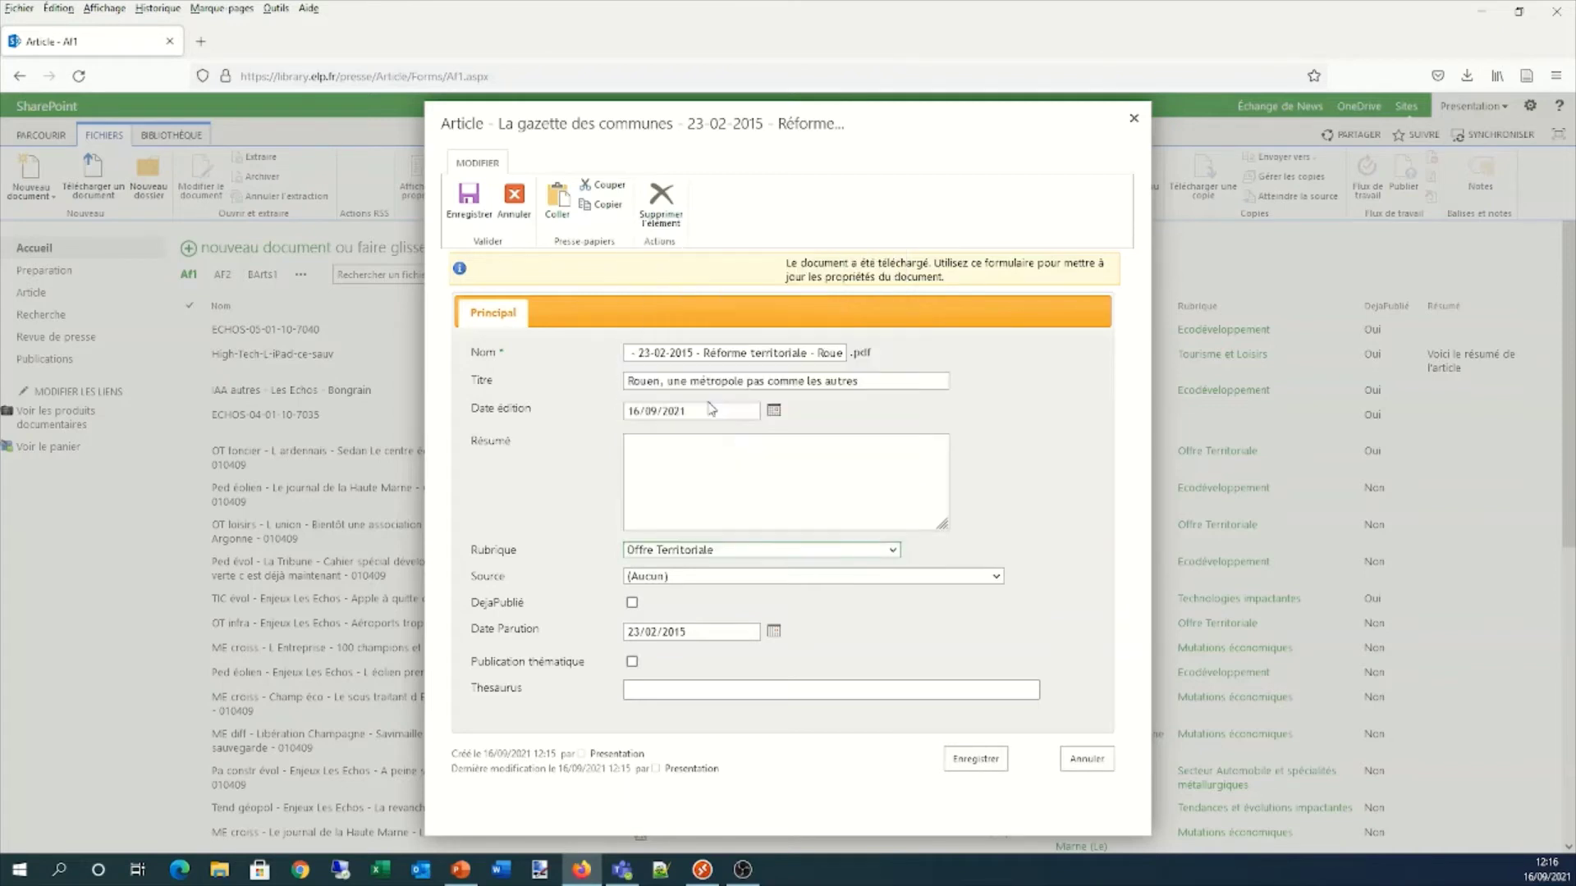
Set the article's Source to Gazette des communes (La), the newspaper named at the start of its Nom
left_click(663, 579)
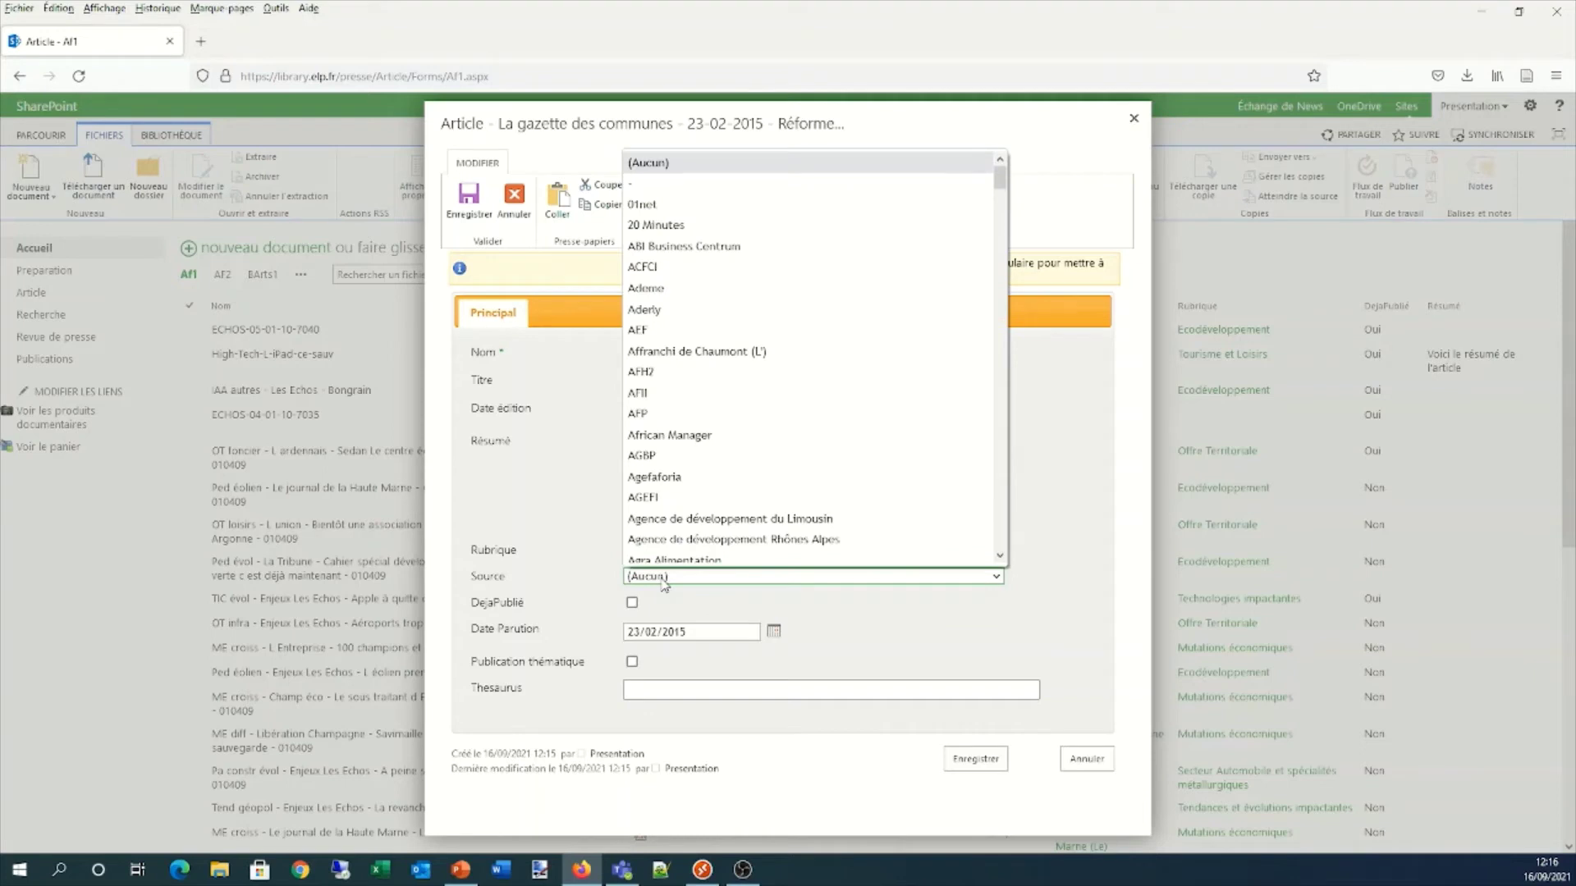
left_click(663, 578)
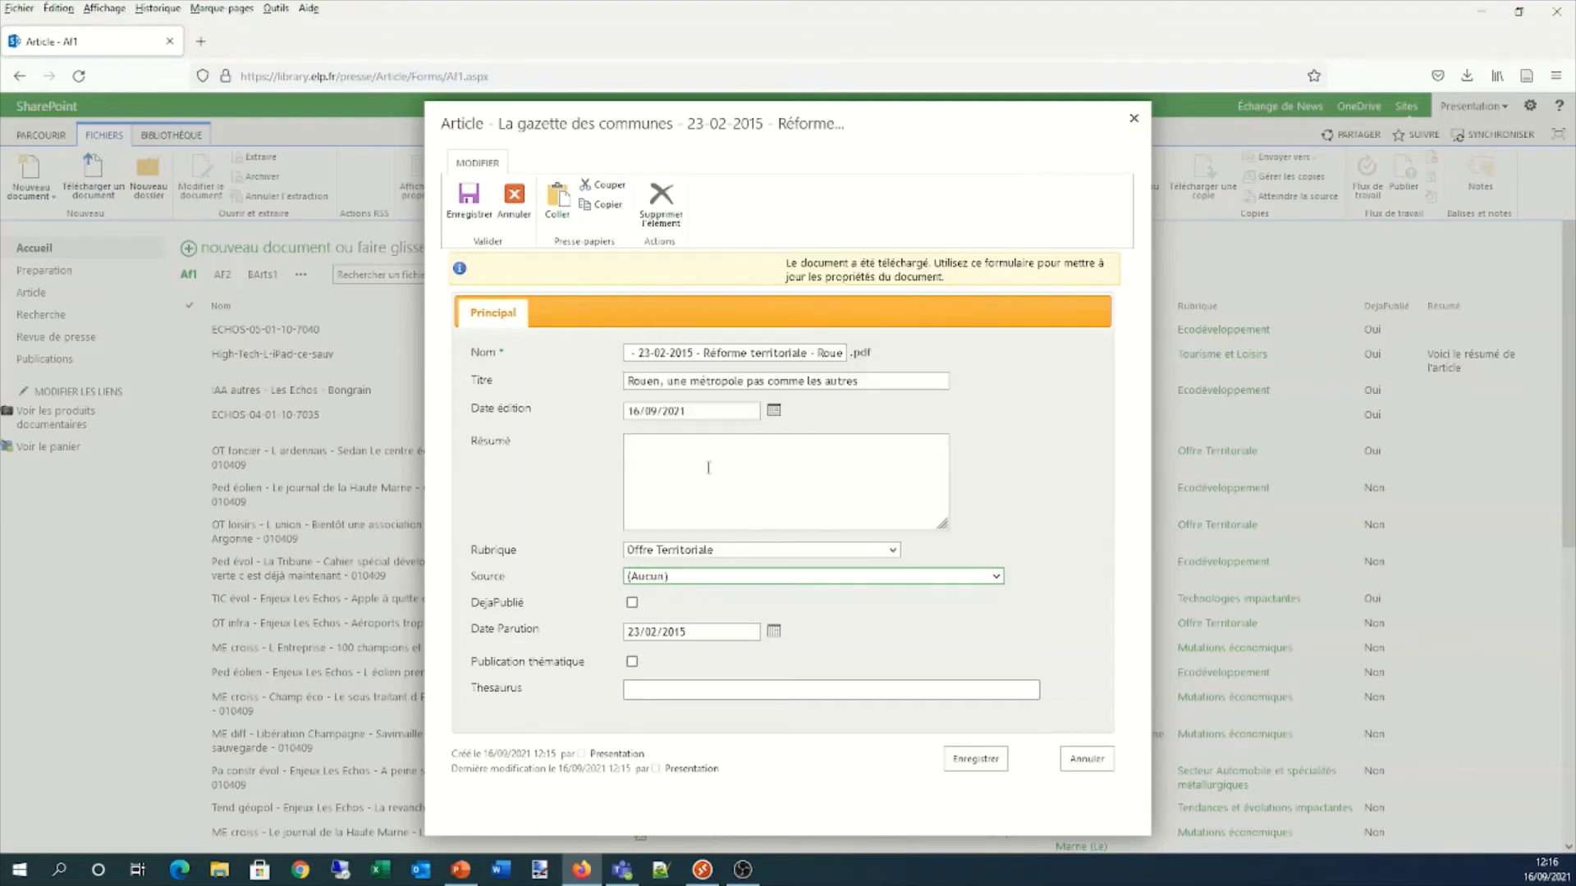
left_click_drag(727, 354, 598, 353)
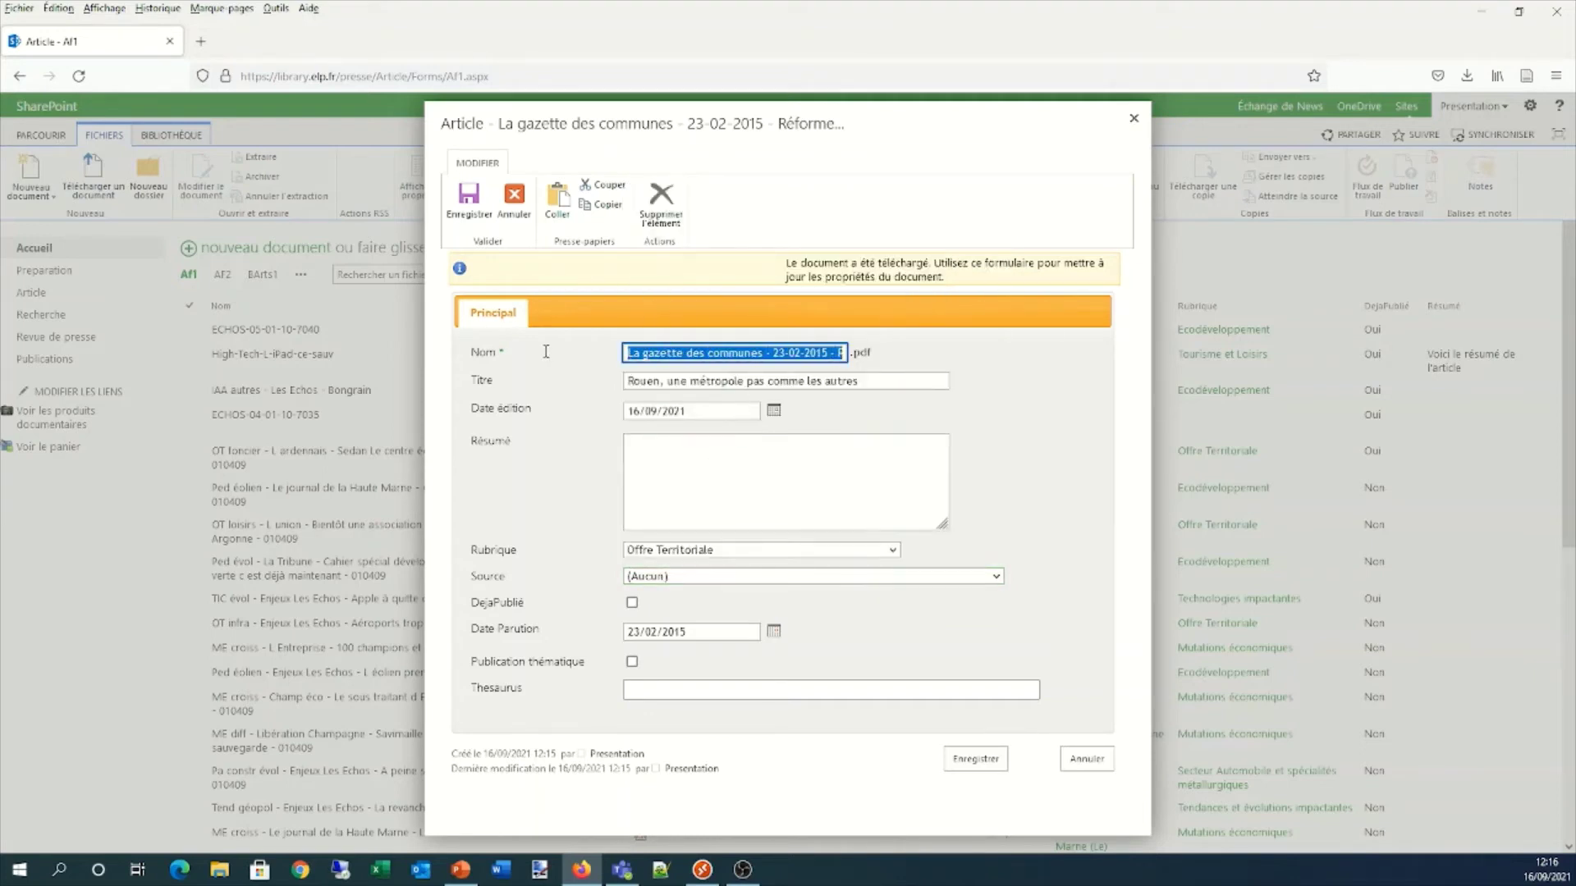
left_click(712, 557)
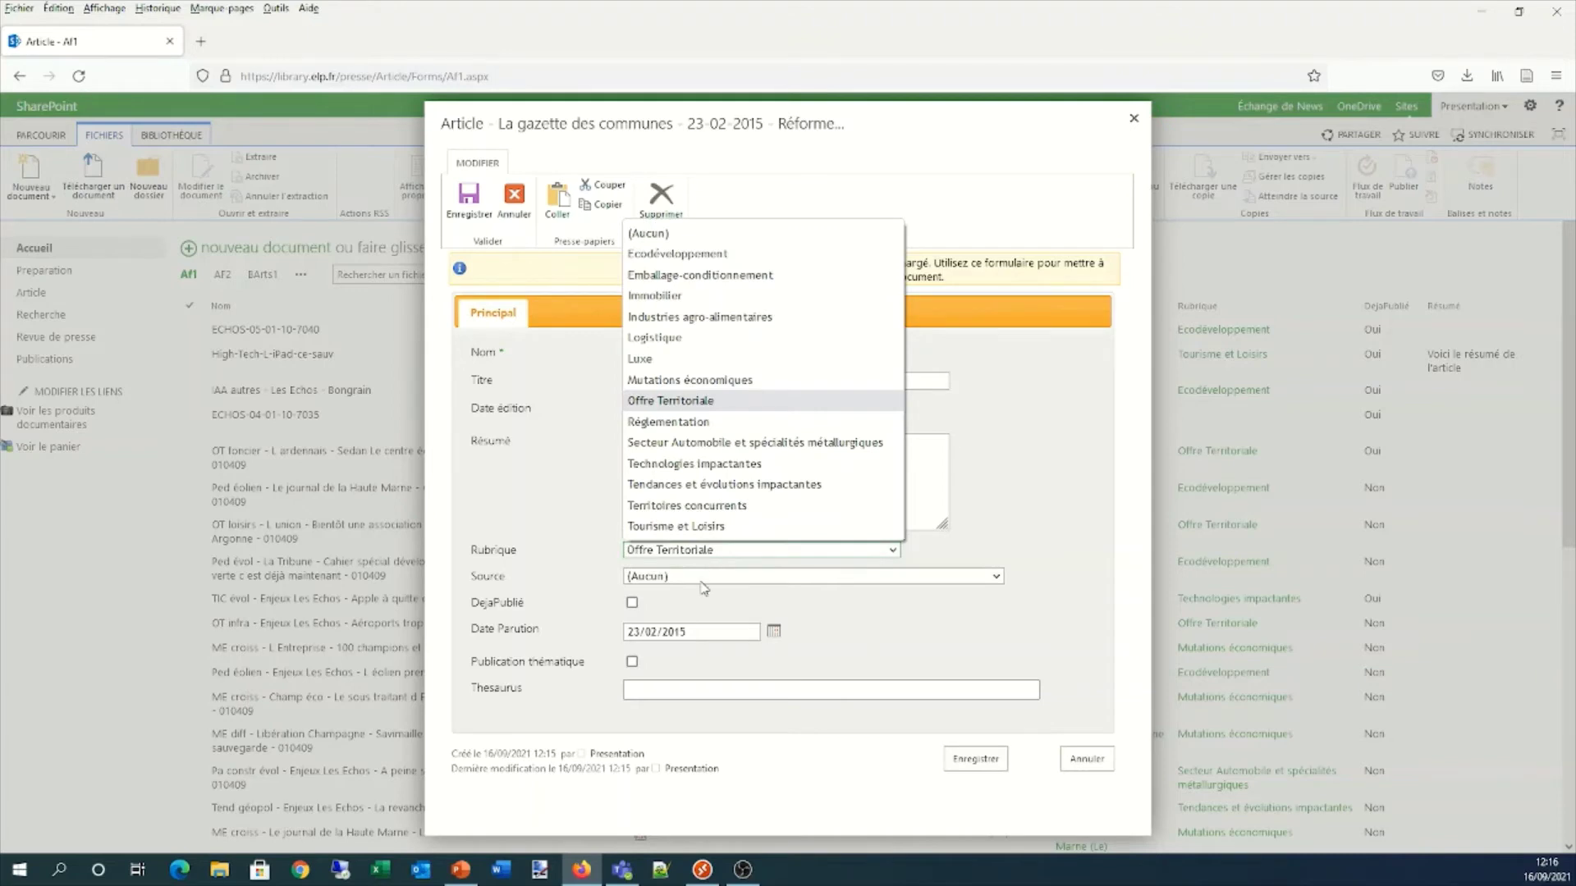
left_click(704, 581)
key("l")
scroll(730, 525, "down", 5)
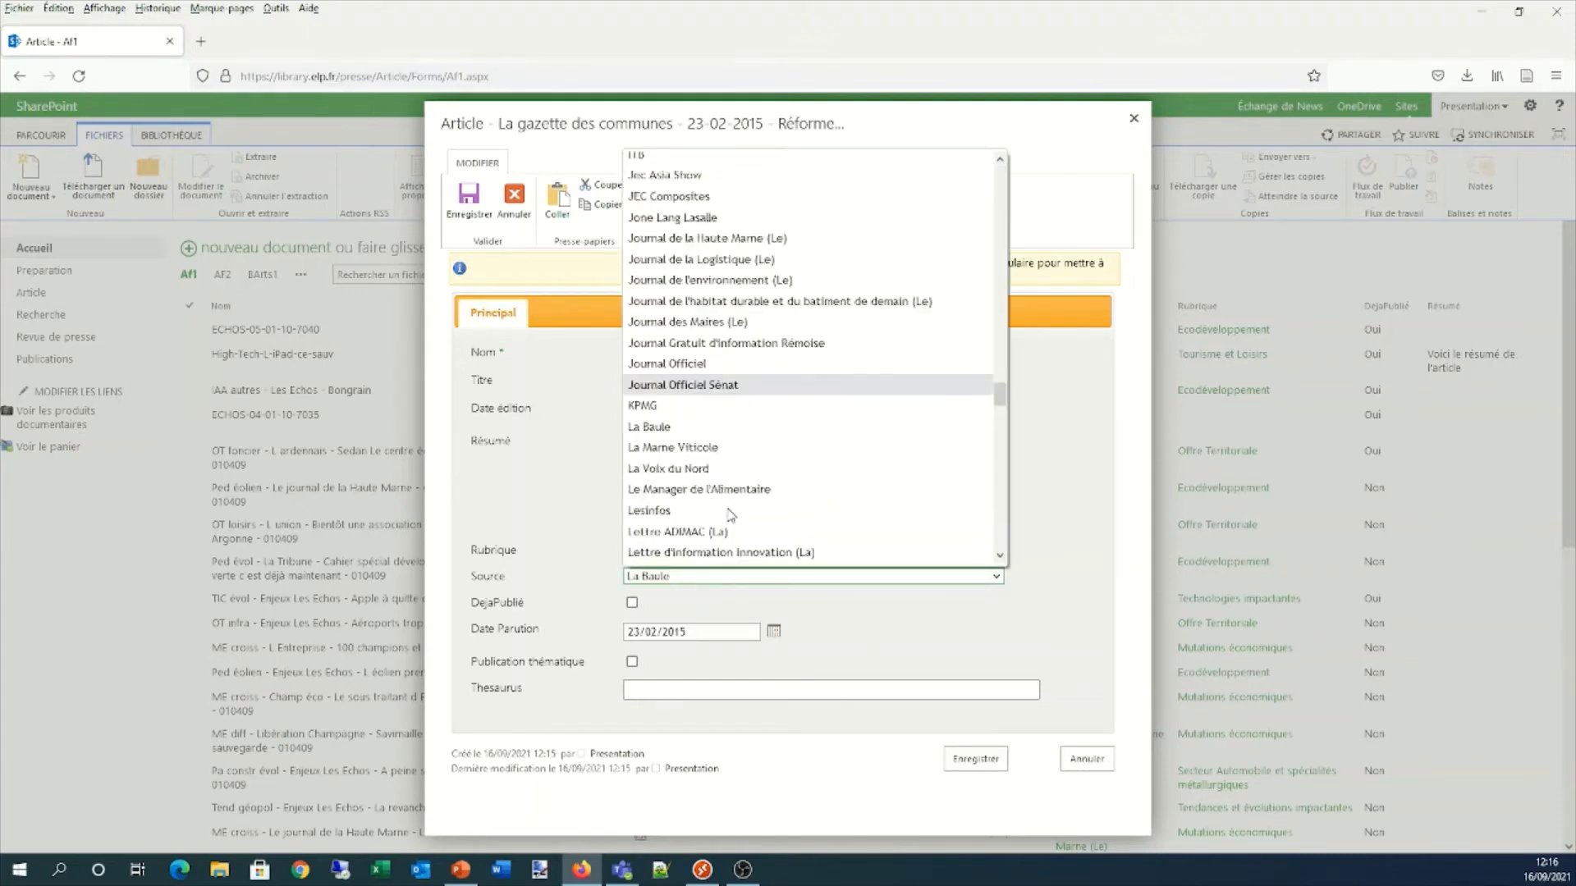
left_click(673, 583)
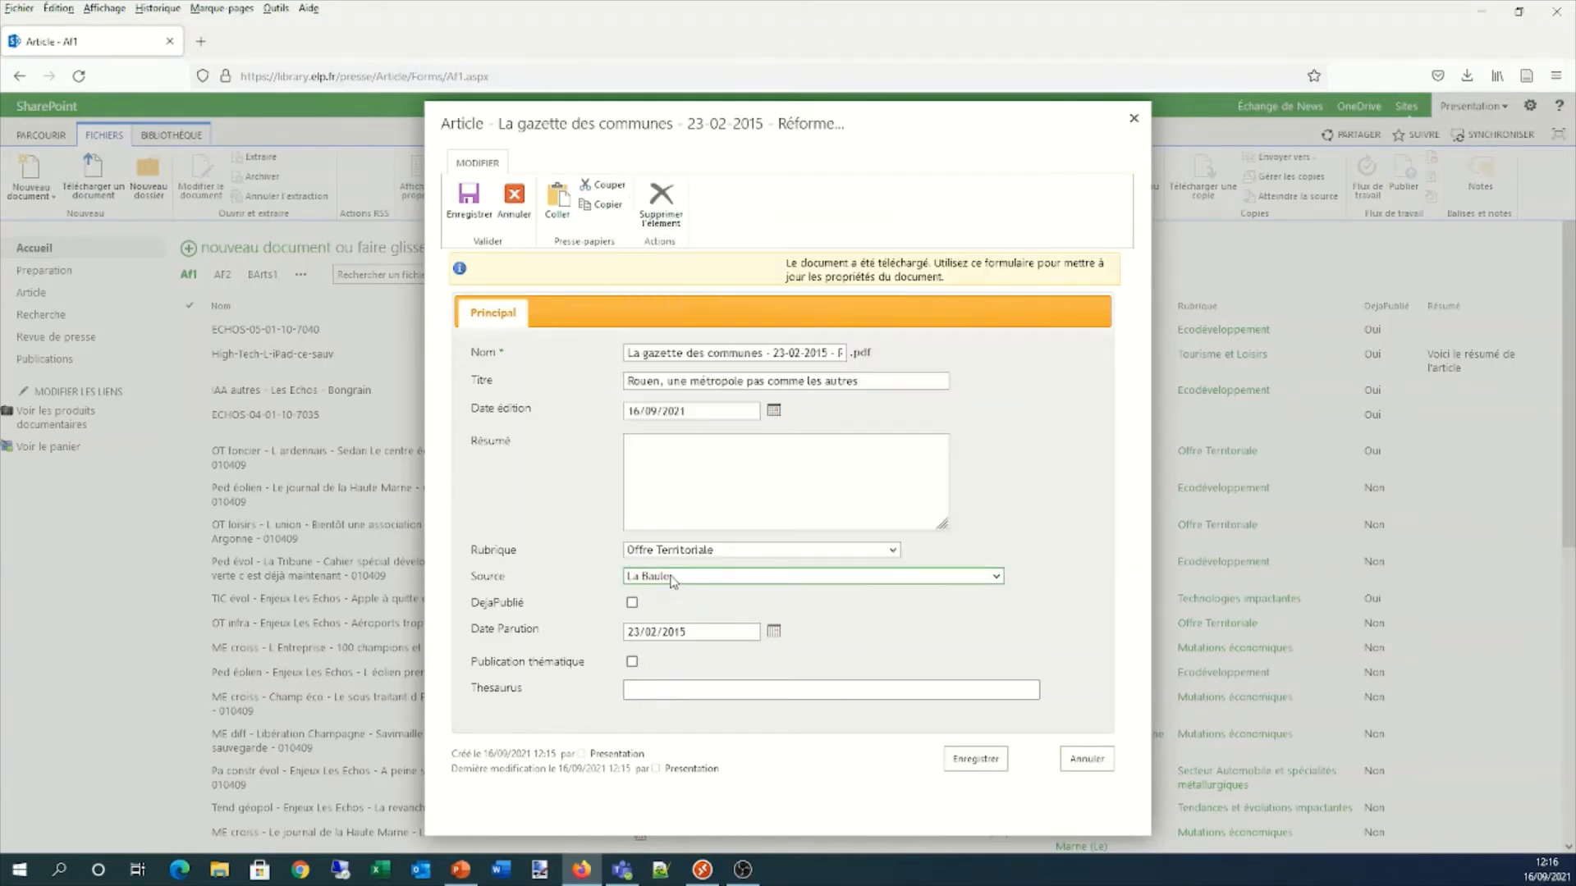
left_click(673, 581)
key("g")
key("Return")
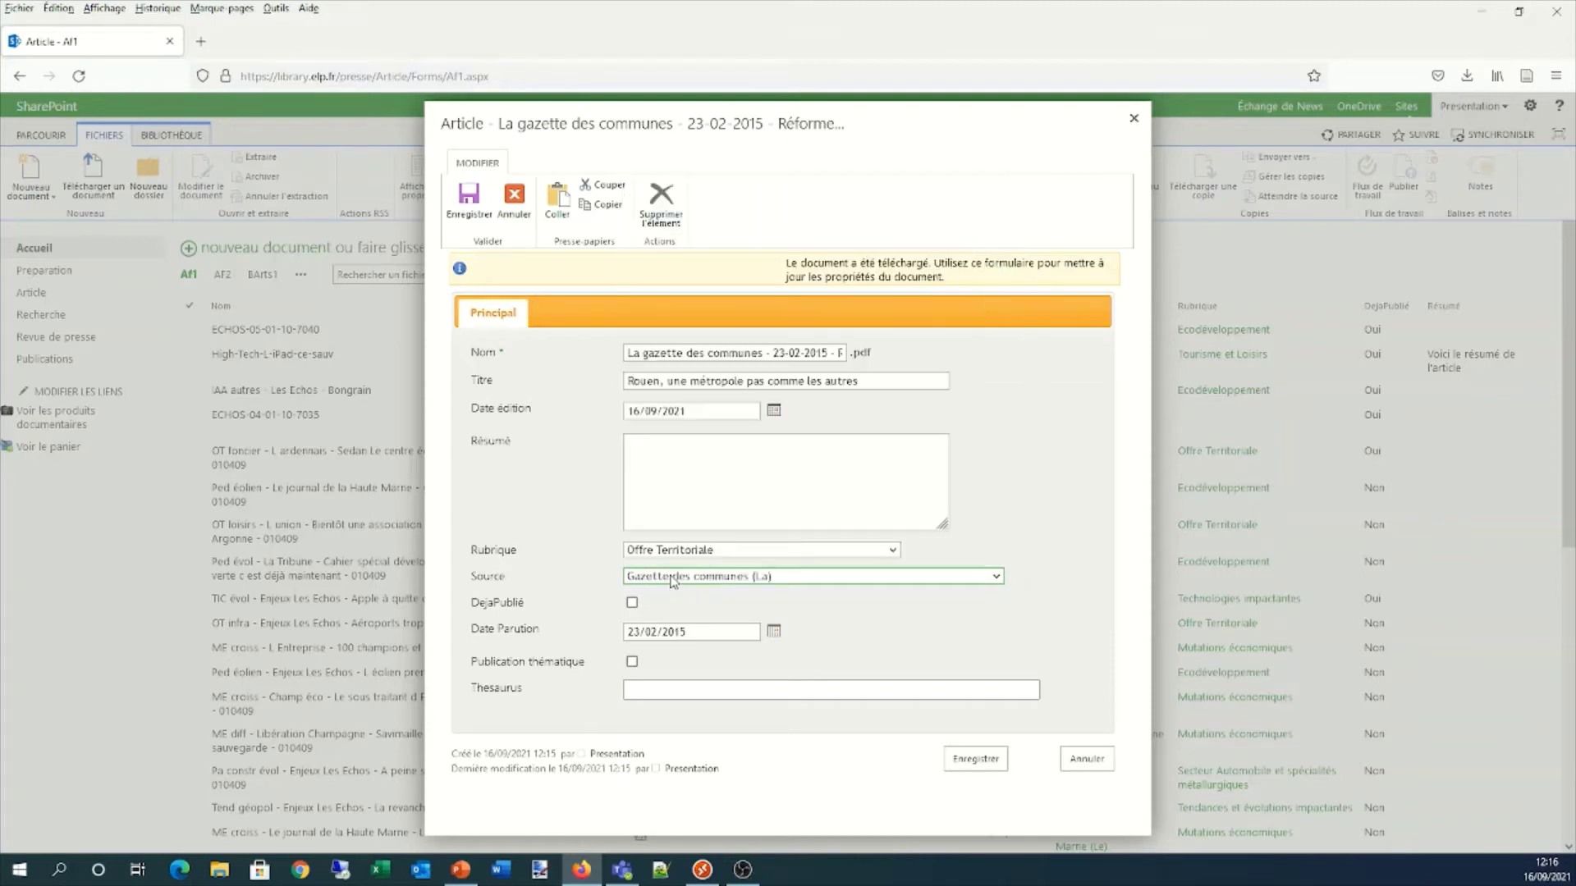
Find and add the Thesaurus term HOTEL DE VILLE to the article and save its properties
left_click(689, 687)
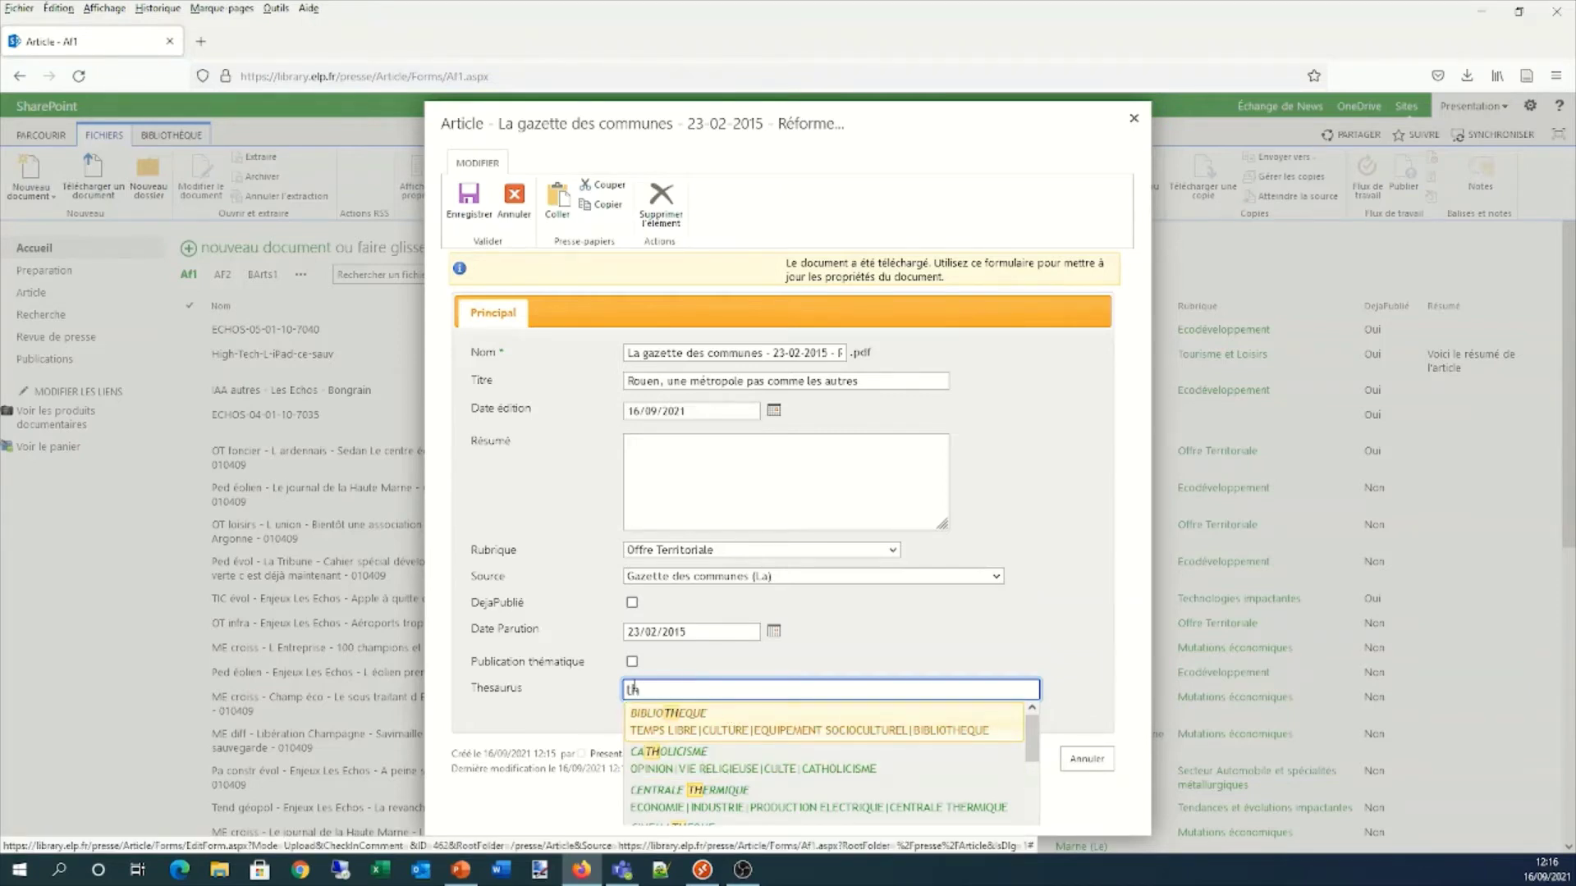
key("ctrl+a")
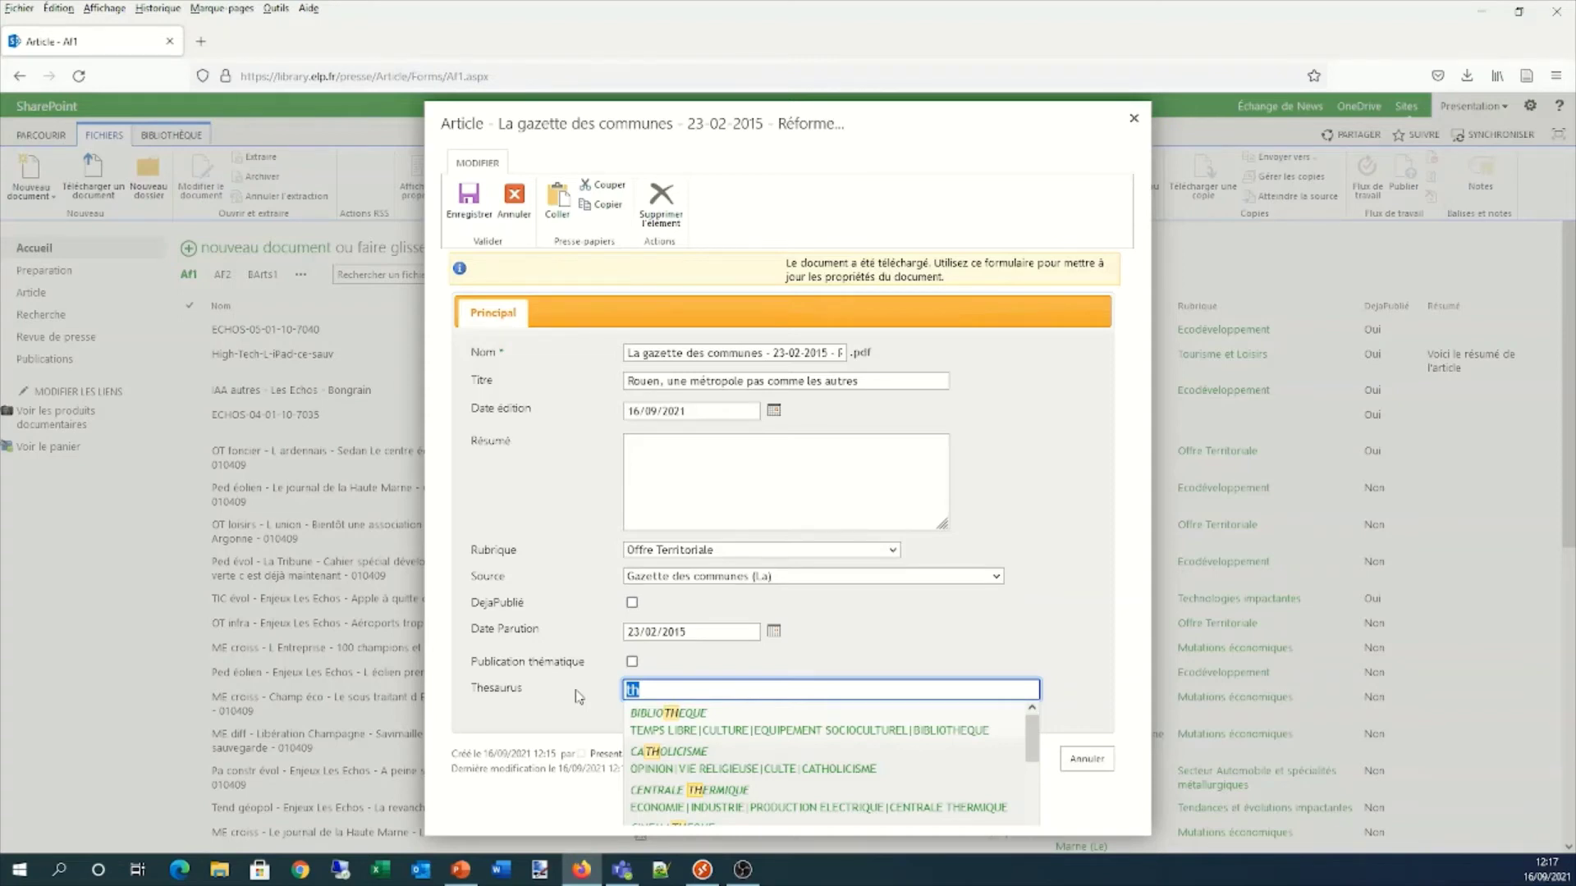
type("metro")
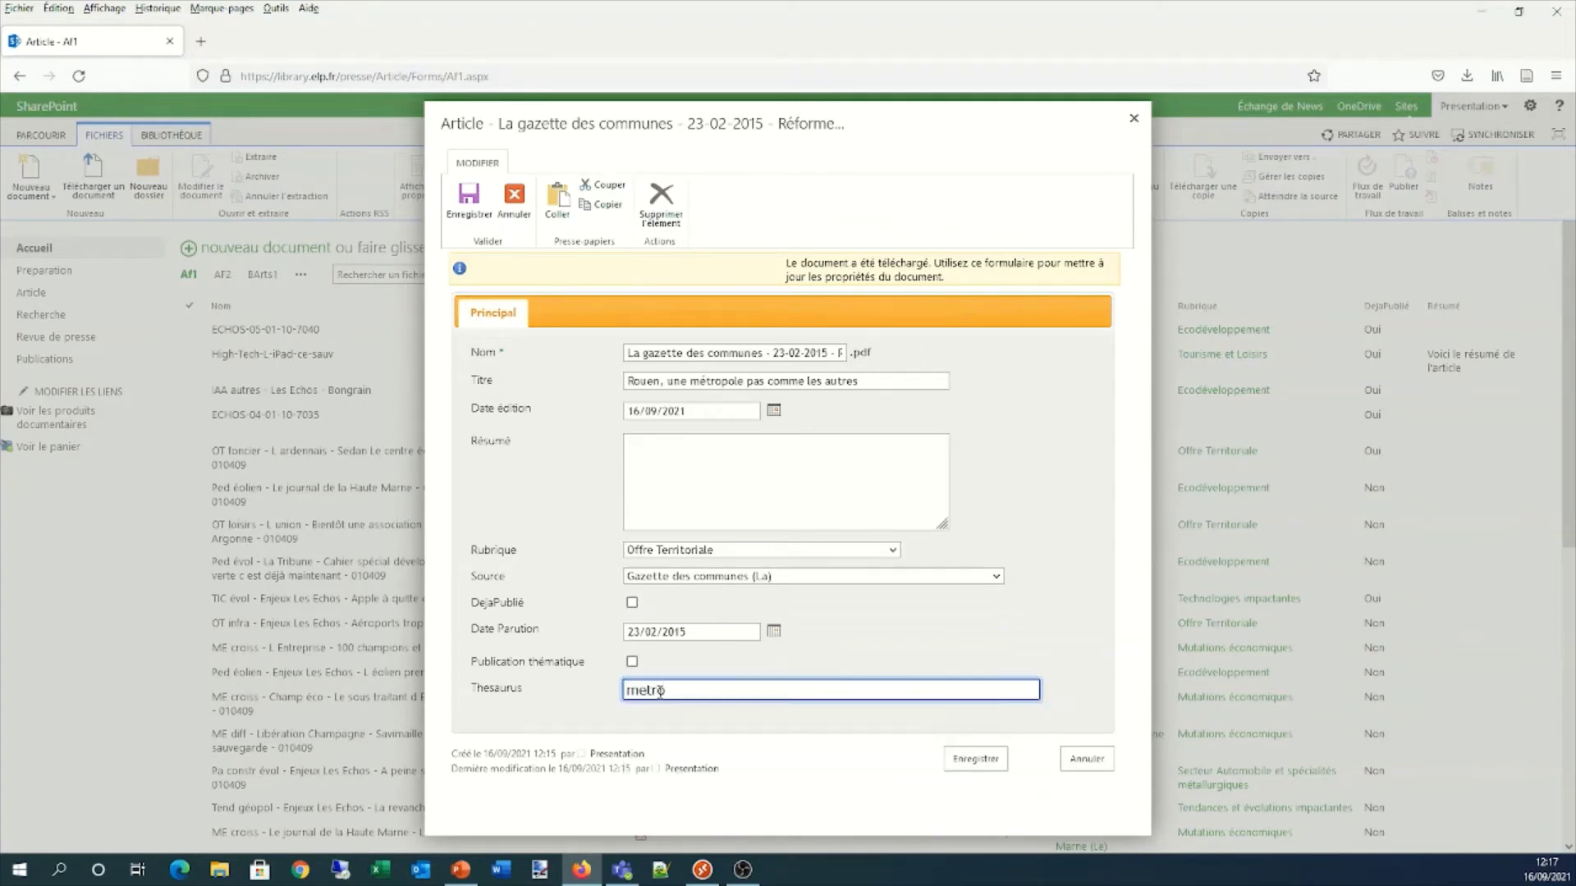
left_click_drag(662, 690, 624, 690)
type("vill")
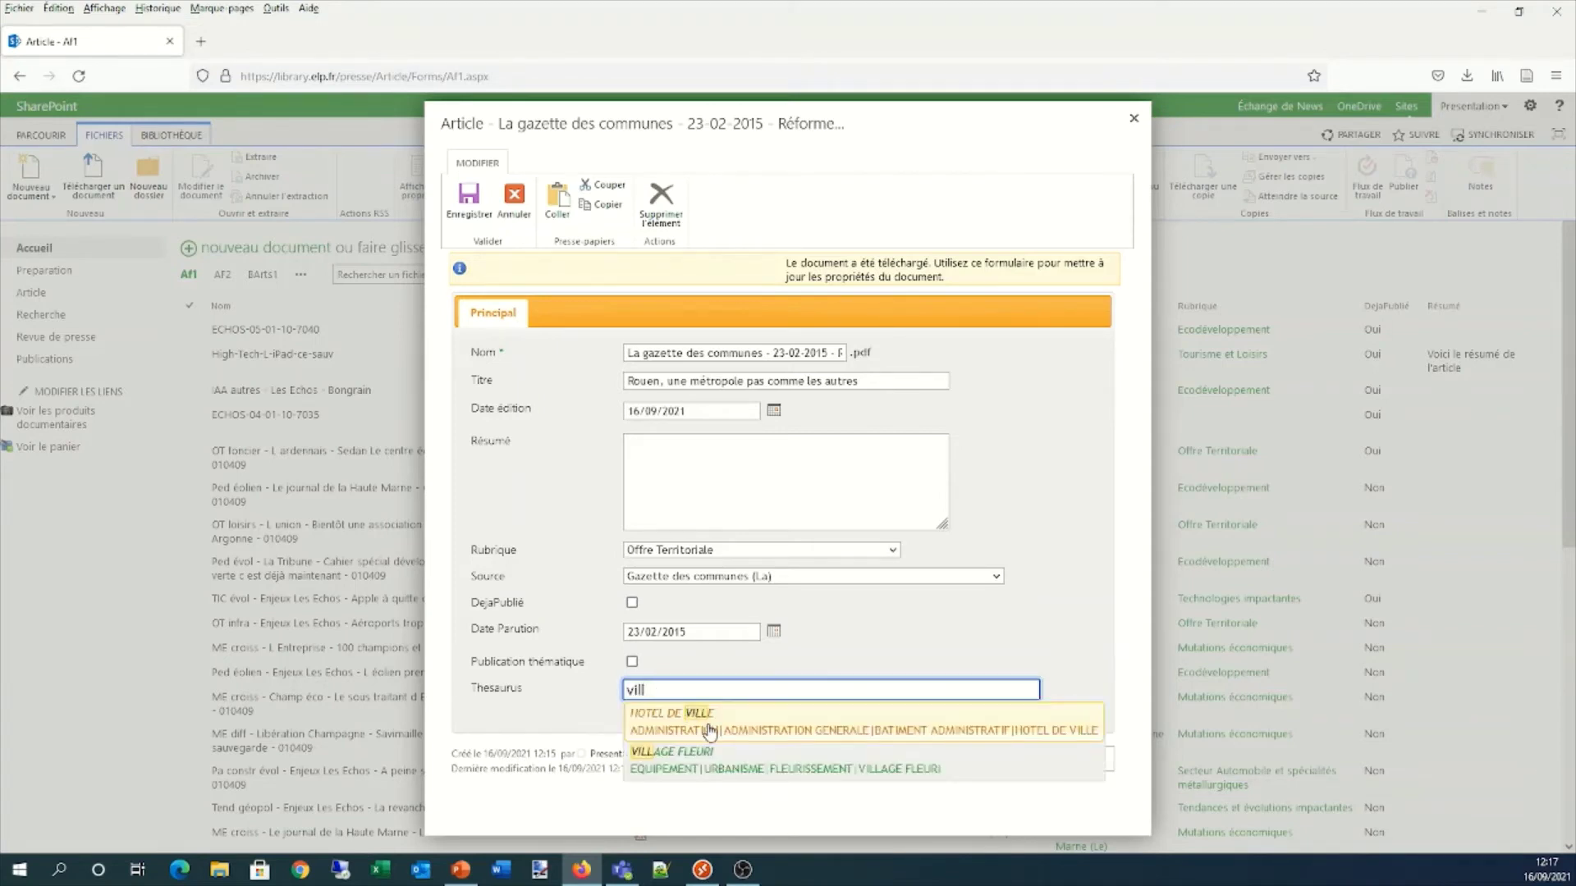
left_click(707, 726)
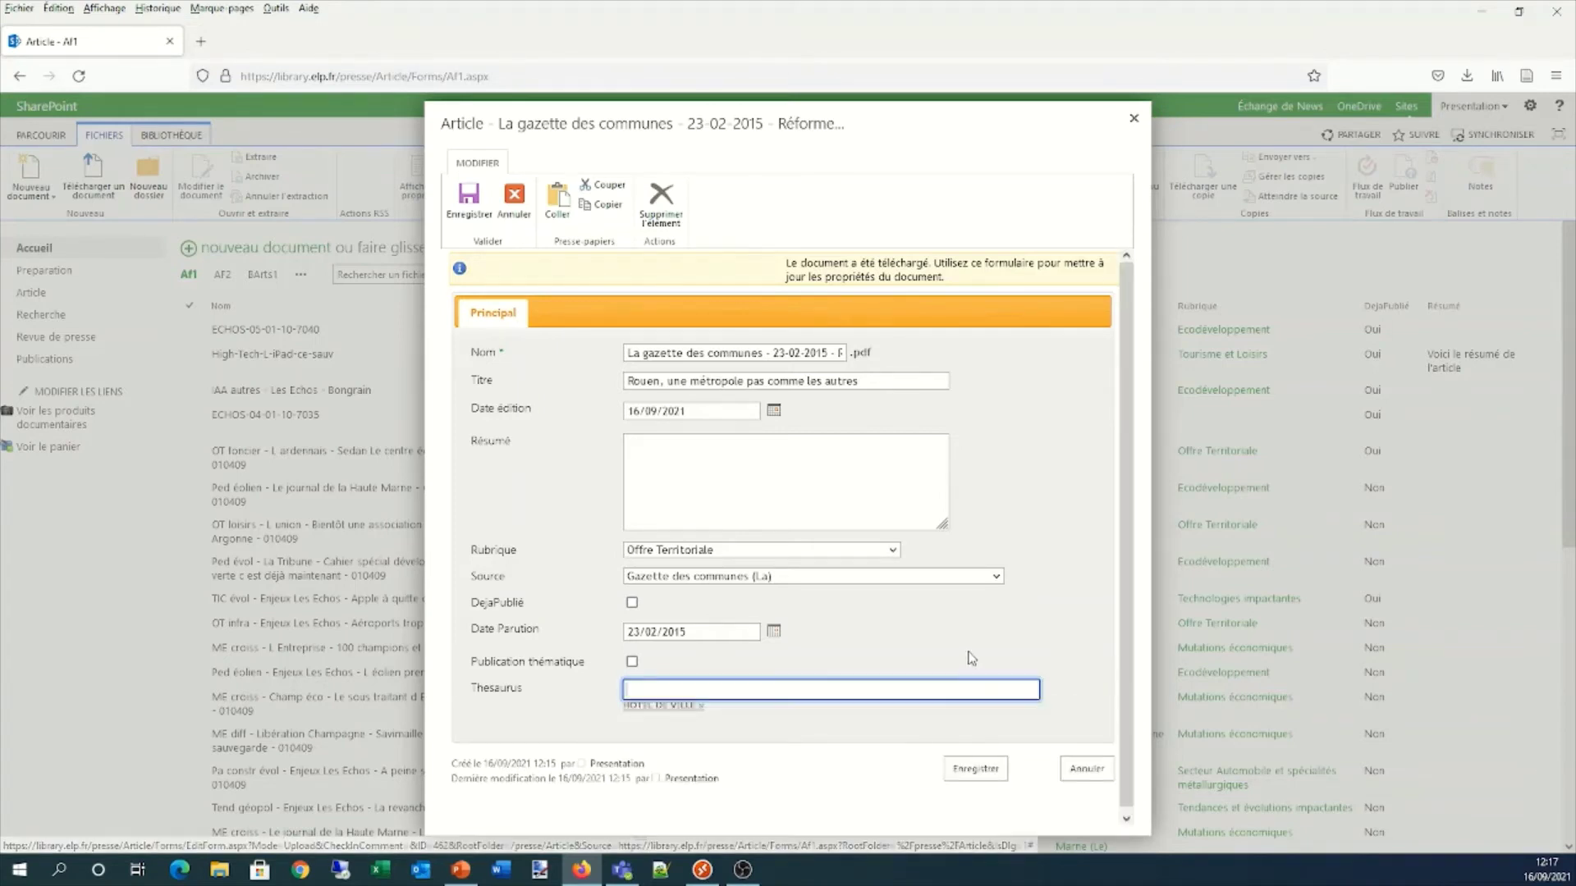
left_click(966, 771)
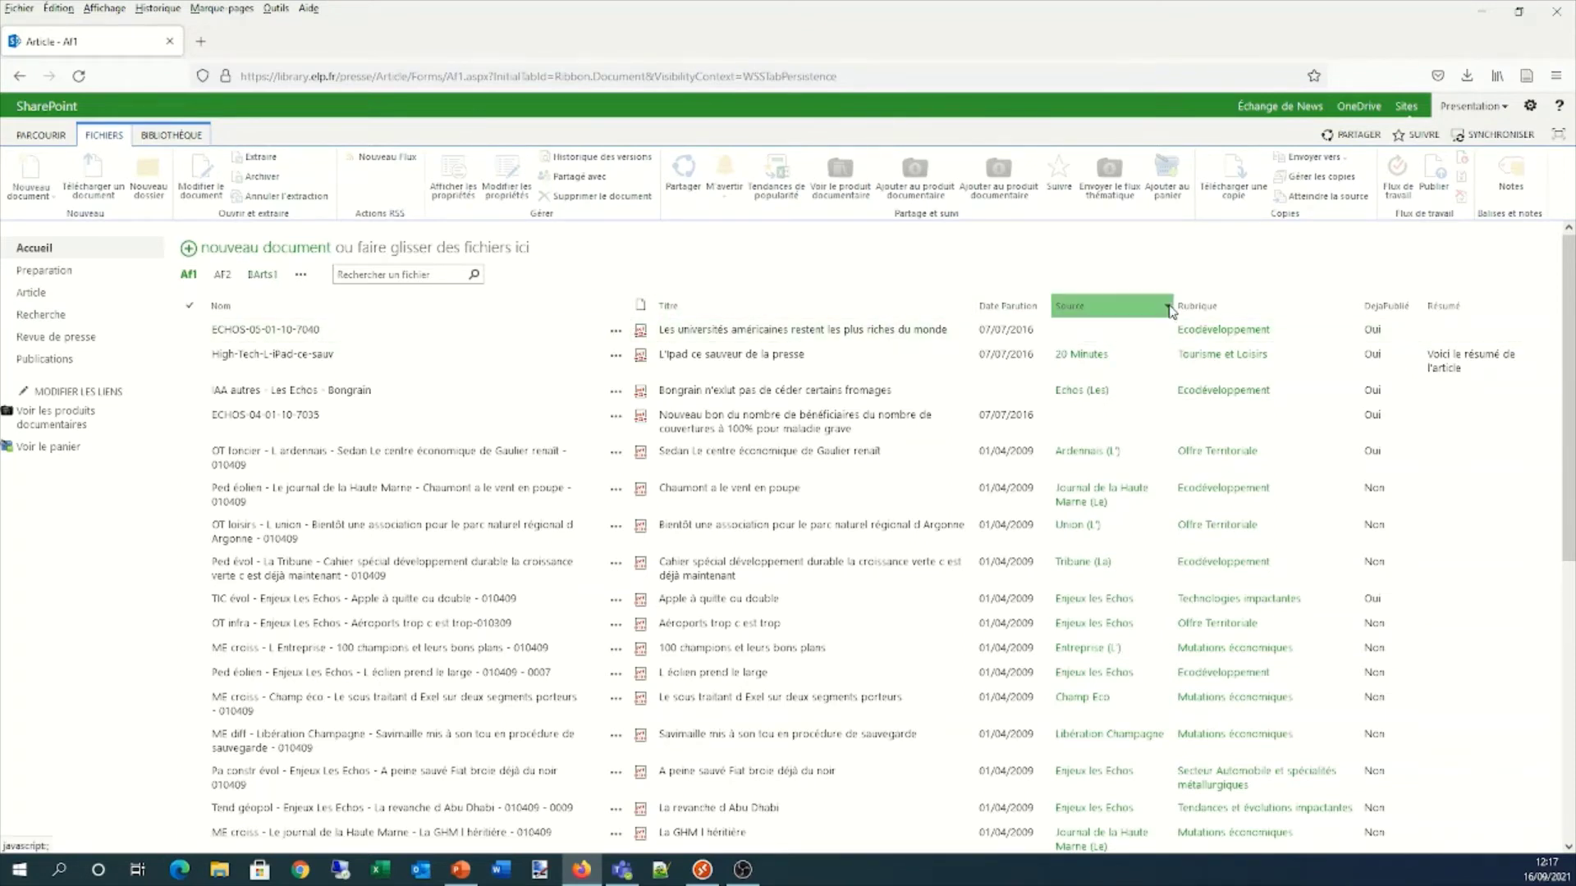
Filter the article library by the Source Gazette des communes (La) to view the uploaded article
left_click(1168, 307)
scroll(1026, 492, "down", 5)
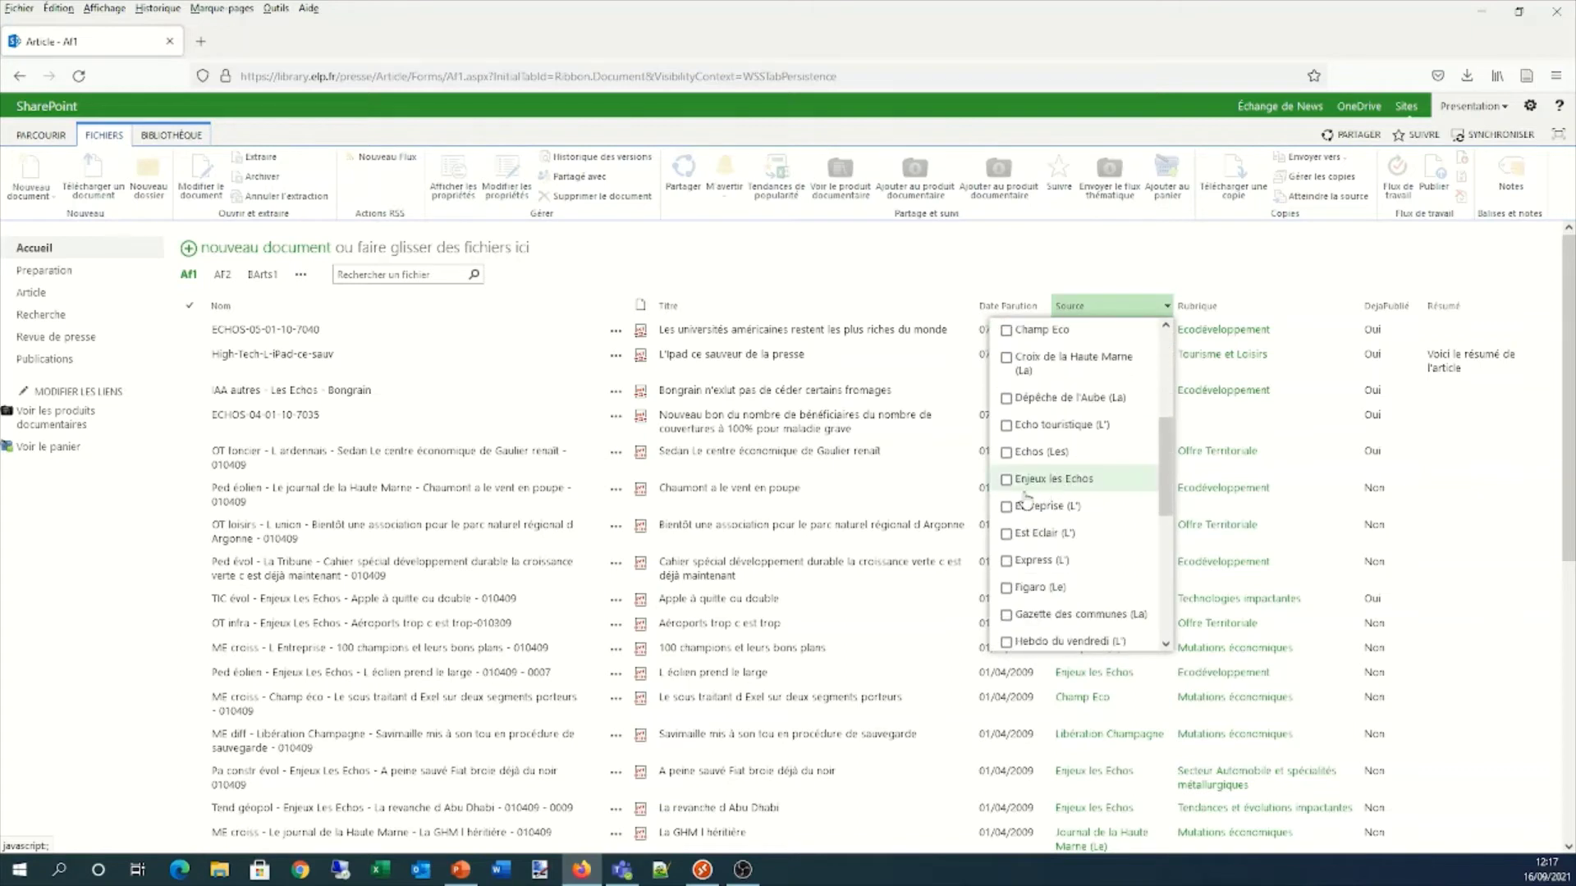
scroll(1018, 500, "down", 3)
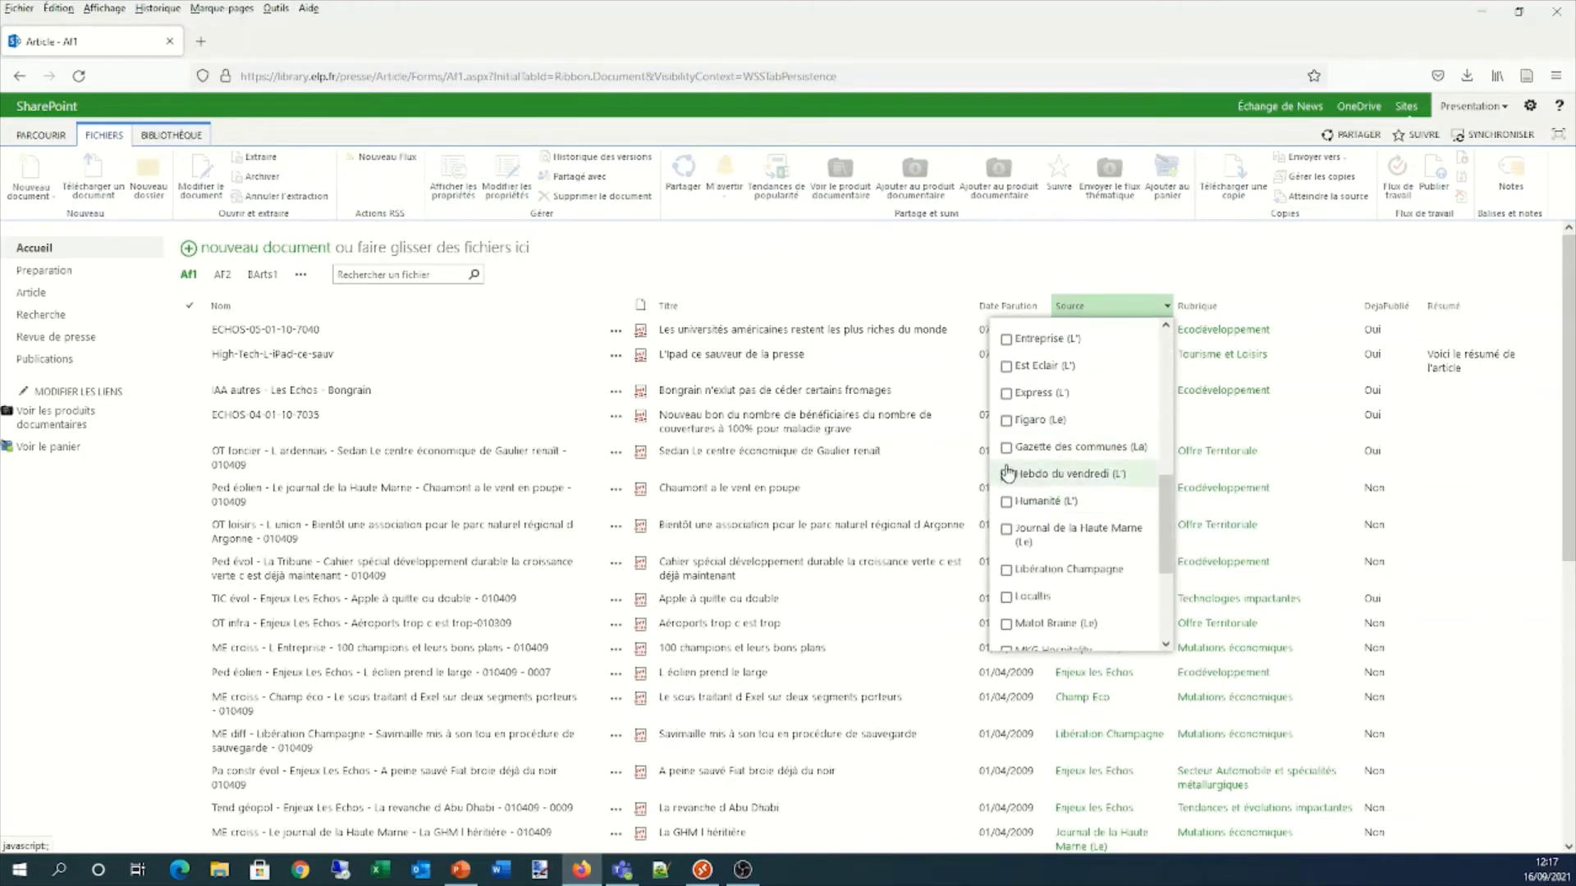
left_click(1007, 447)
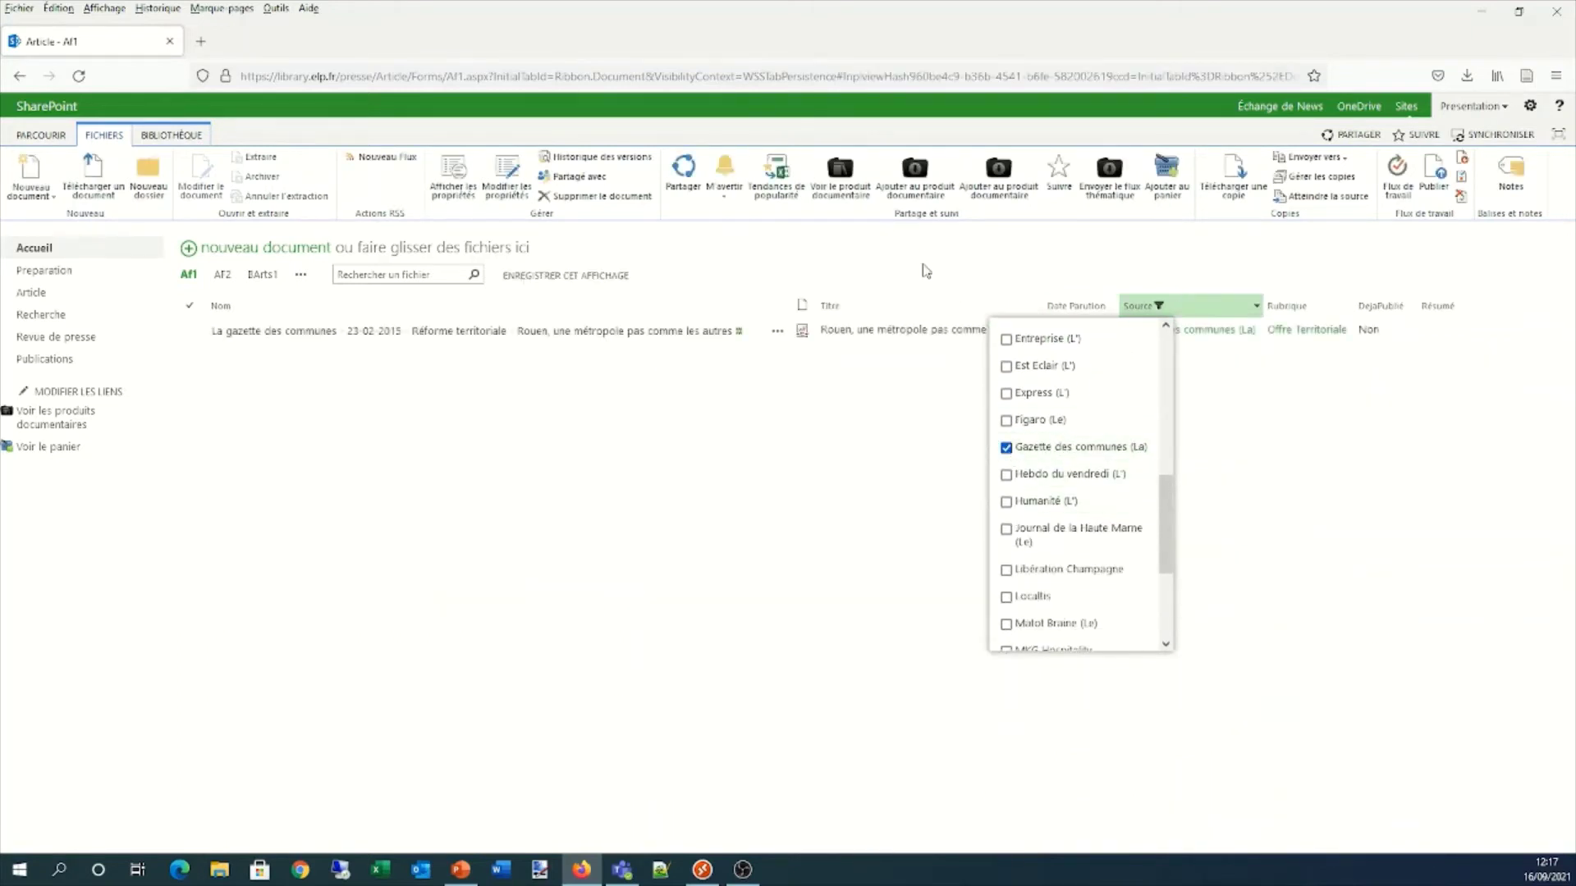
left_click(925, 270)
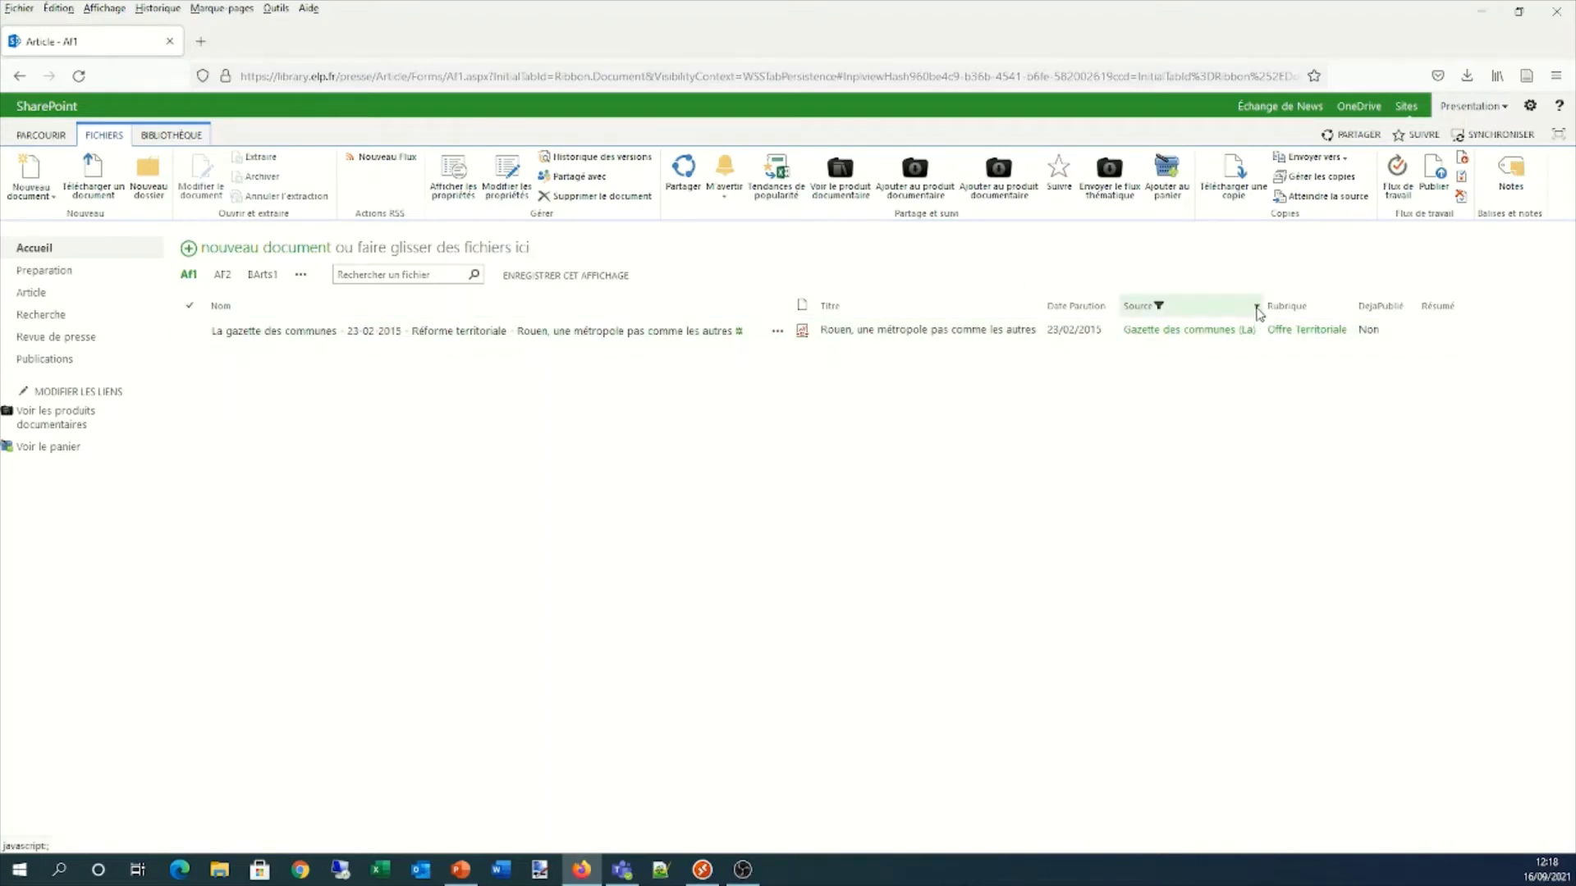
Clear the Source filter from the article library
left_click(1255, 306)
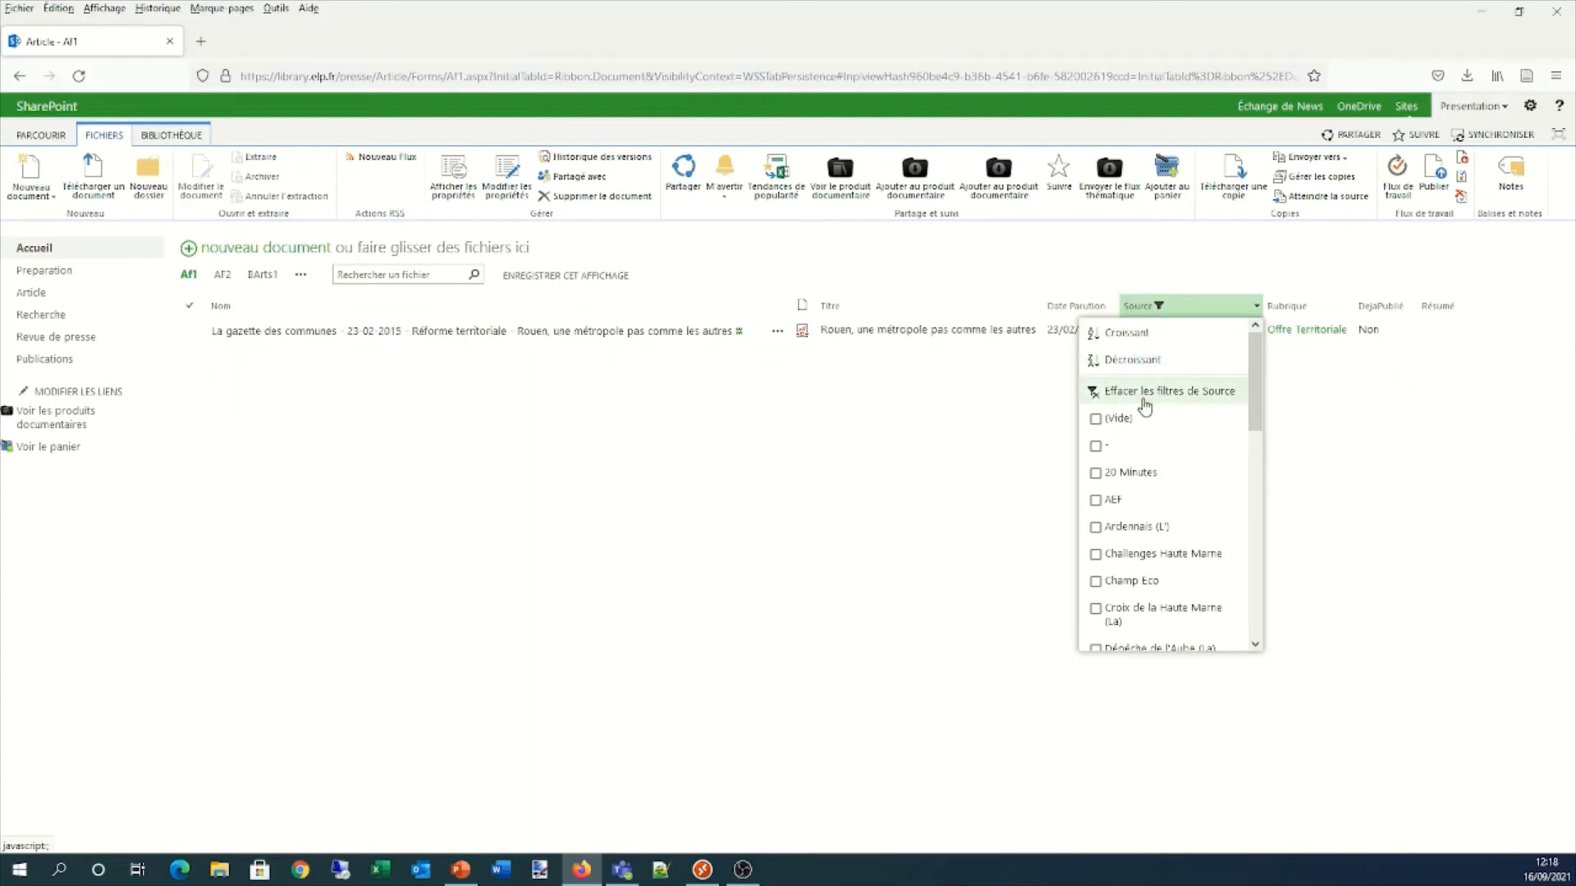
left_click(1147, 392)
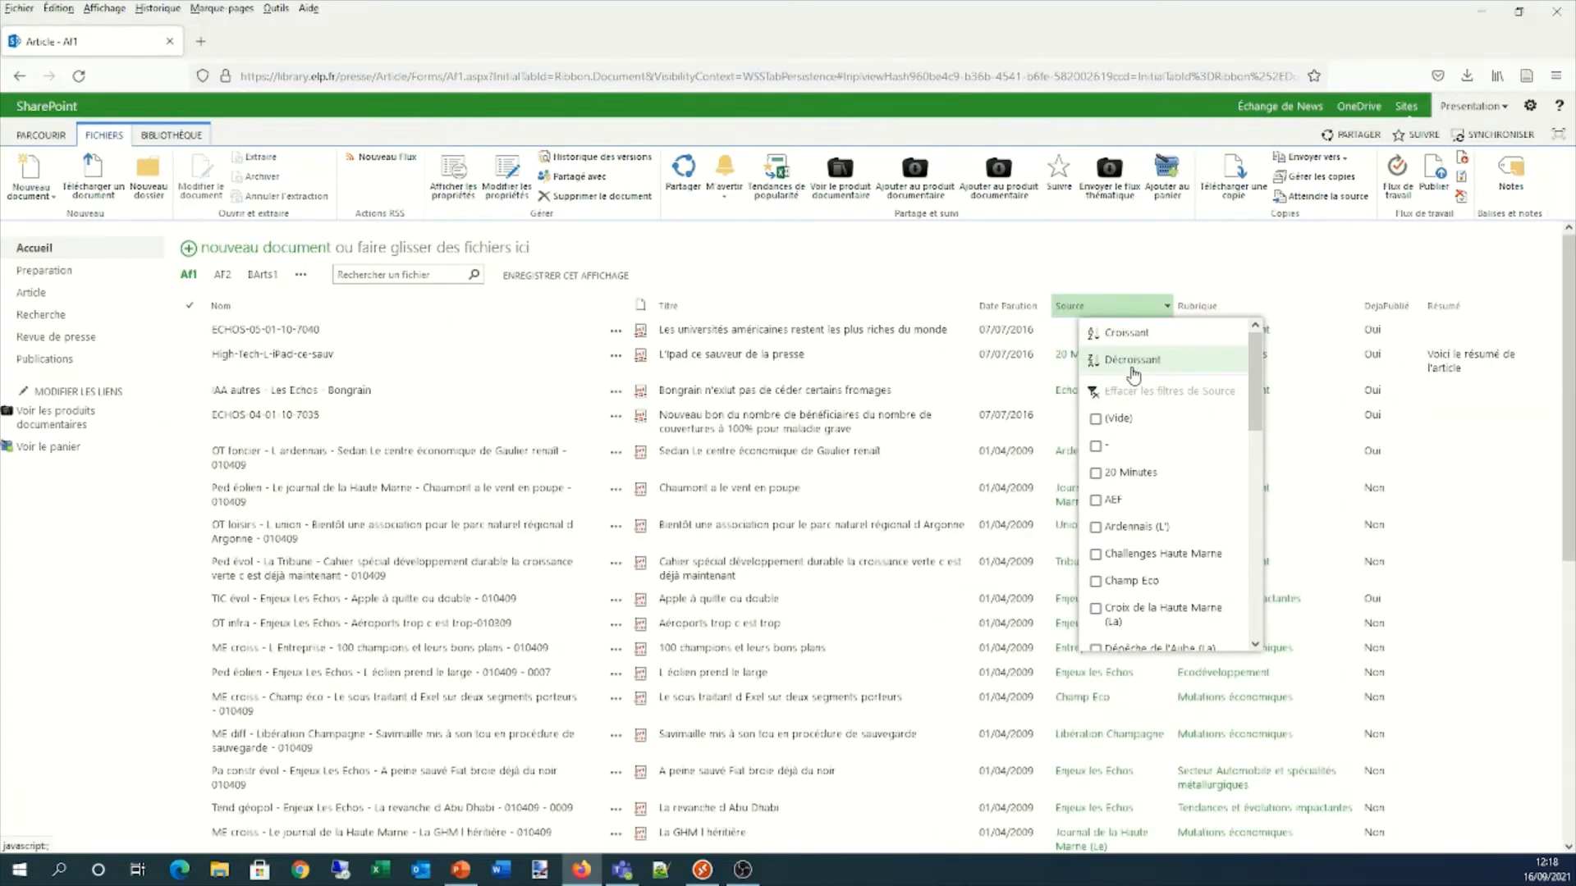
left_click(1124, 255)
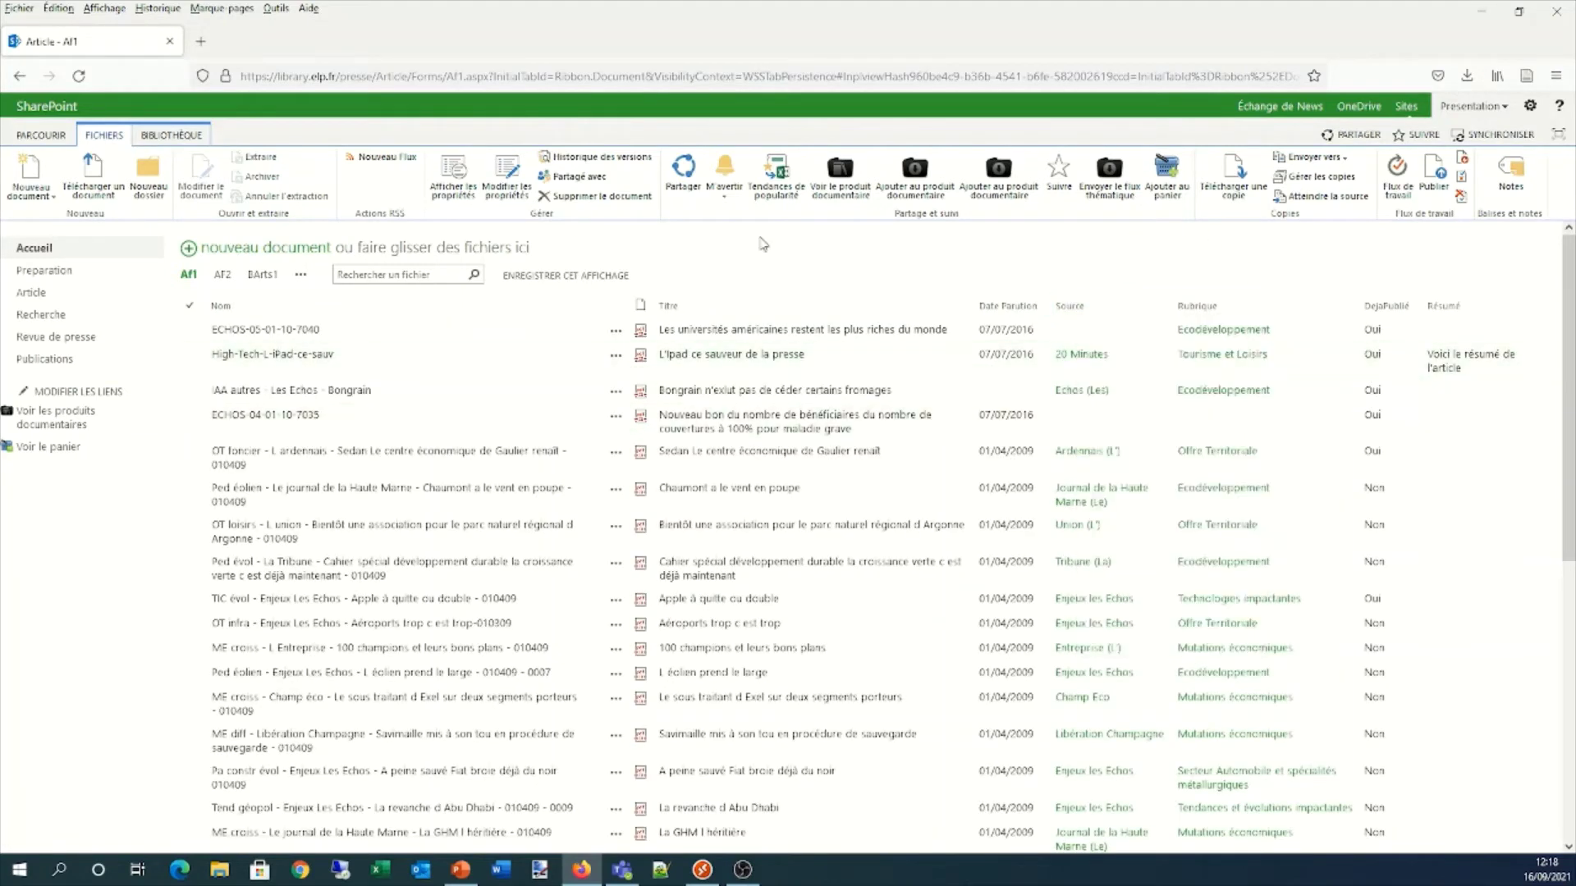
left_click(189, 394)
left_click(190, 531)
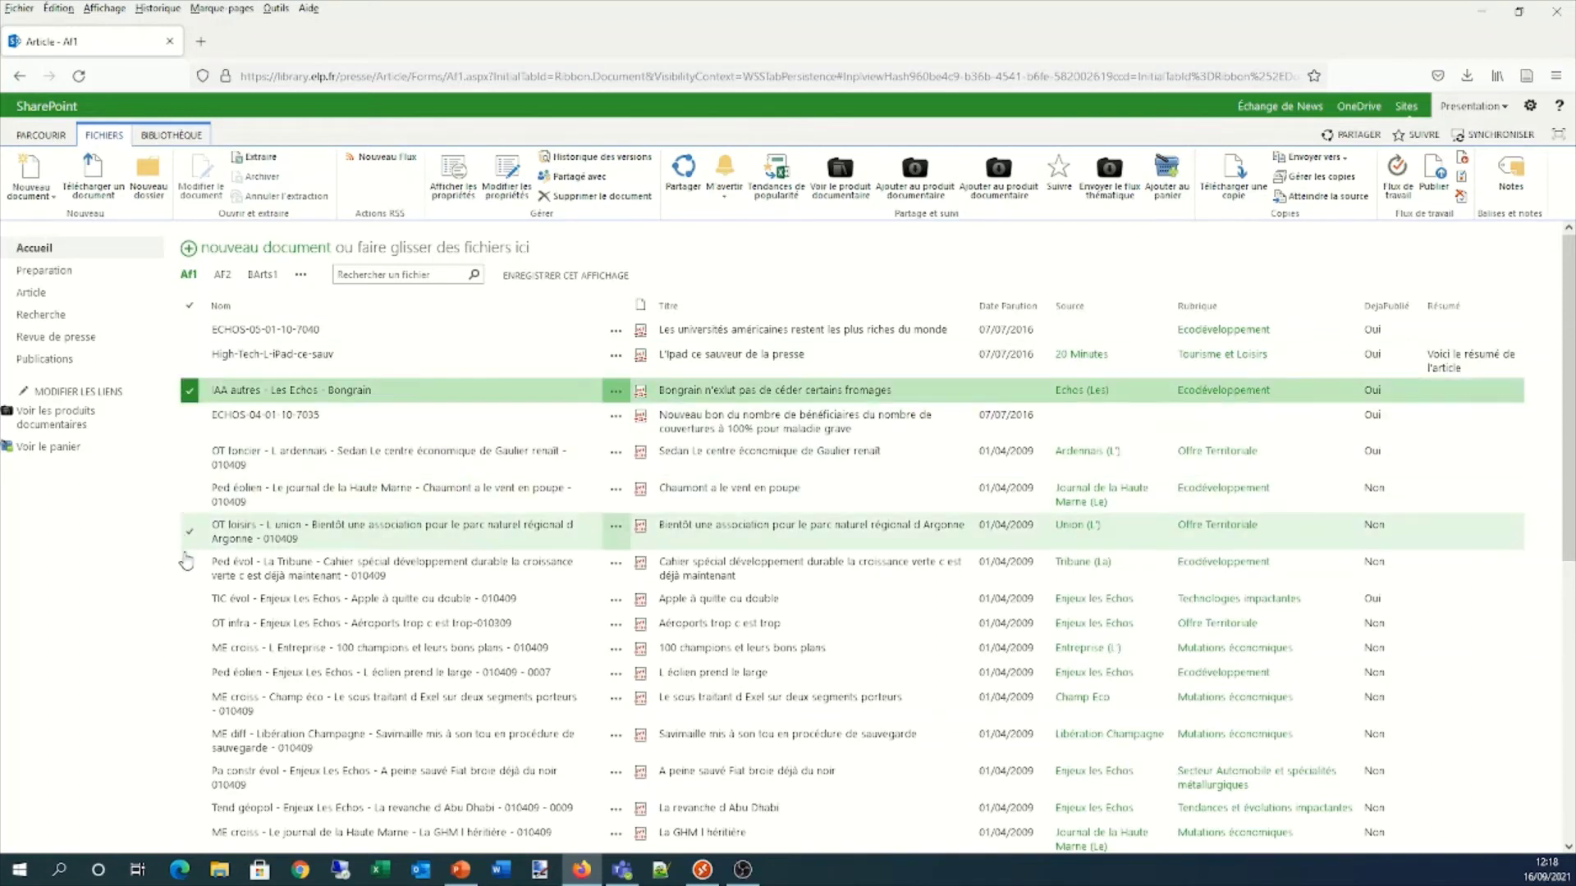
left_click(190, 567)
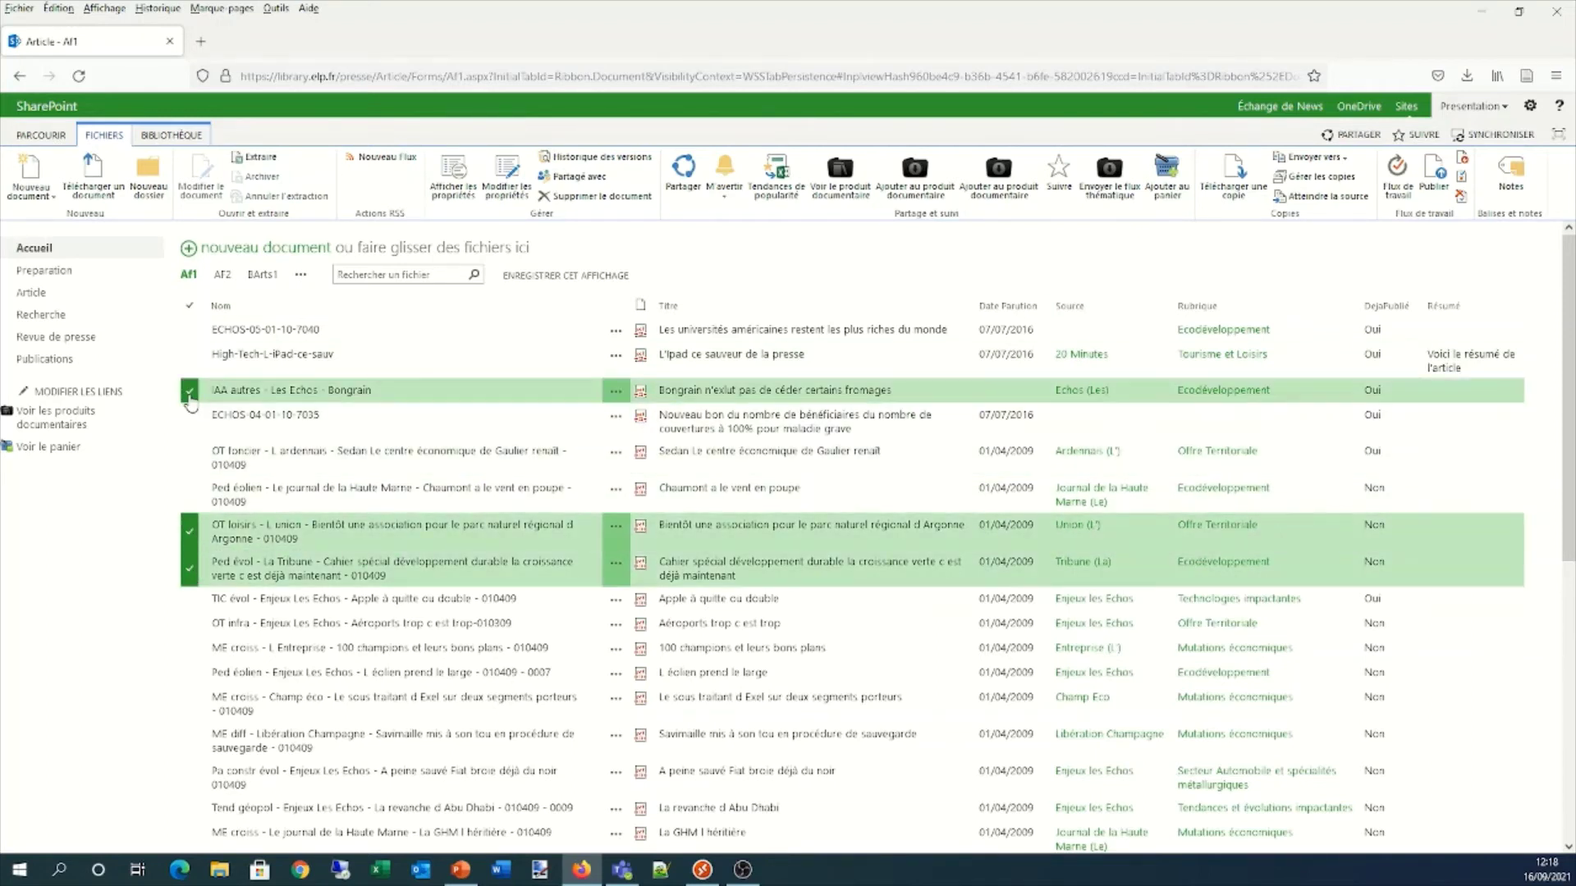
left_click(189, 390)
left_click(190, 531)
left_click(189, 568)
Open the documentary products page and look through the list of available press panoramas
left_click(93, 439)
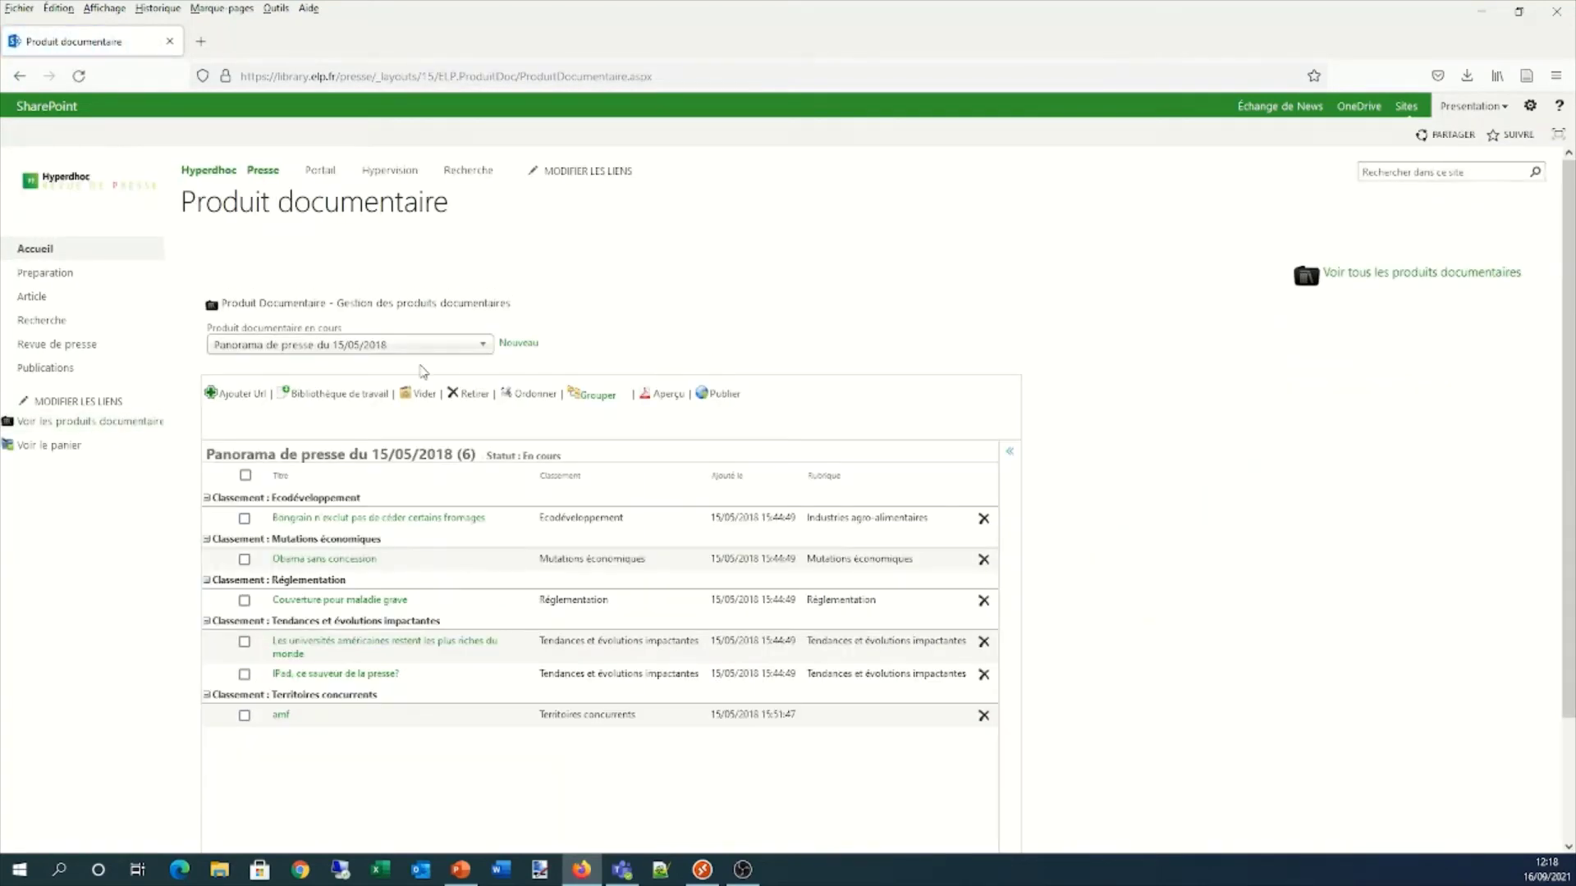
left_click(375, 347)
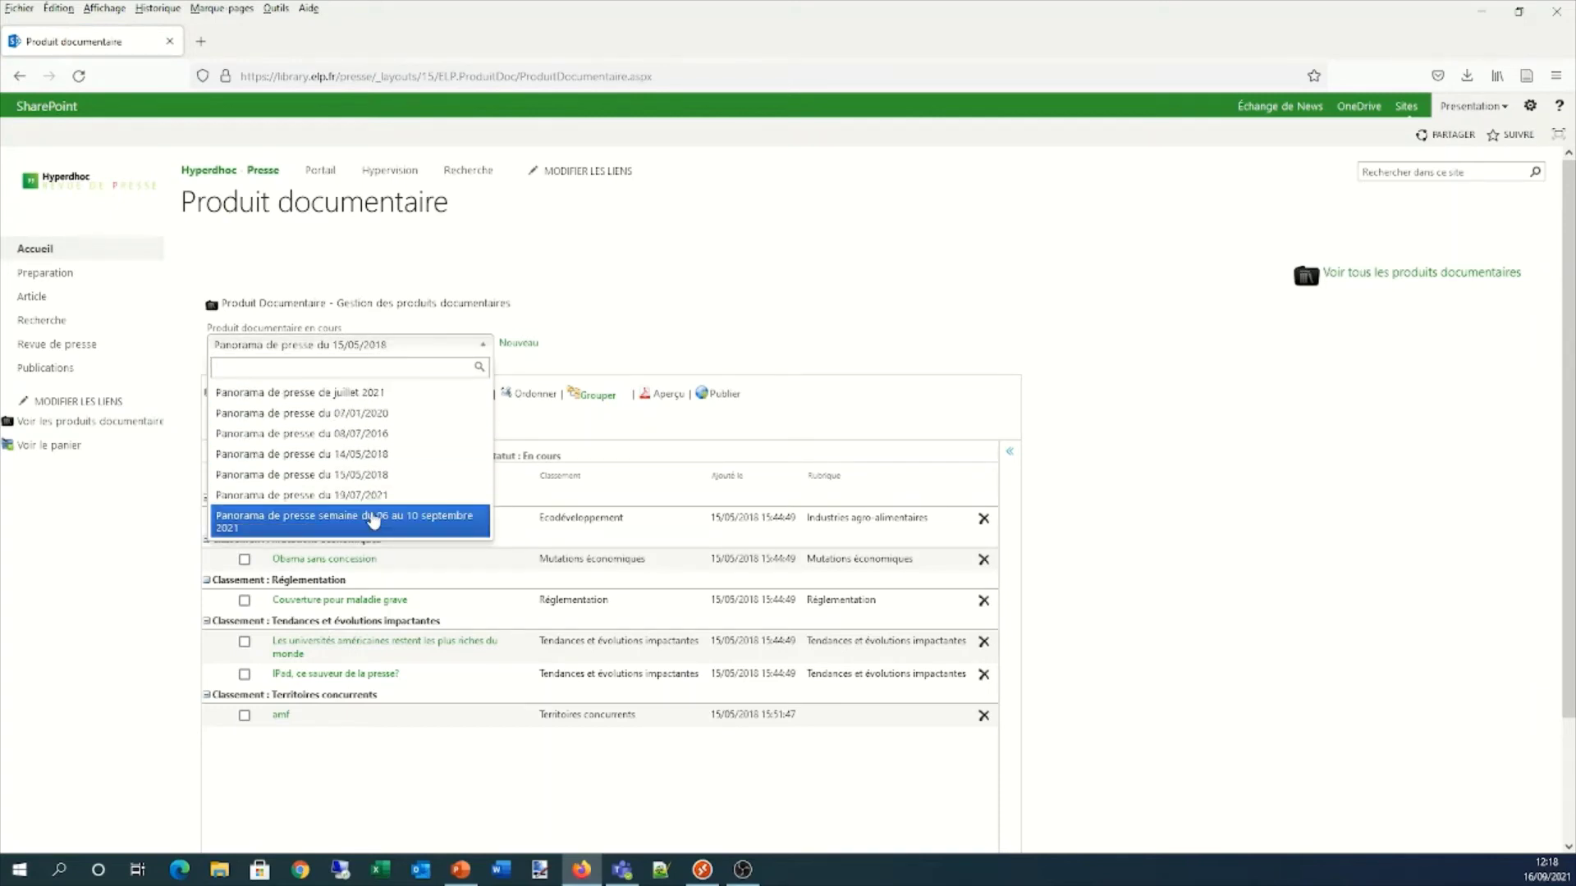
left_click(706, 277)
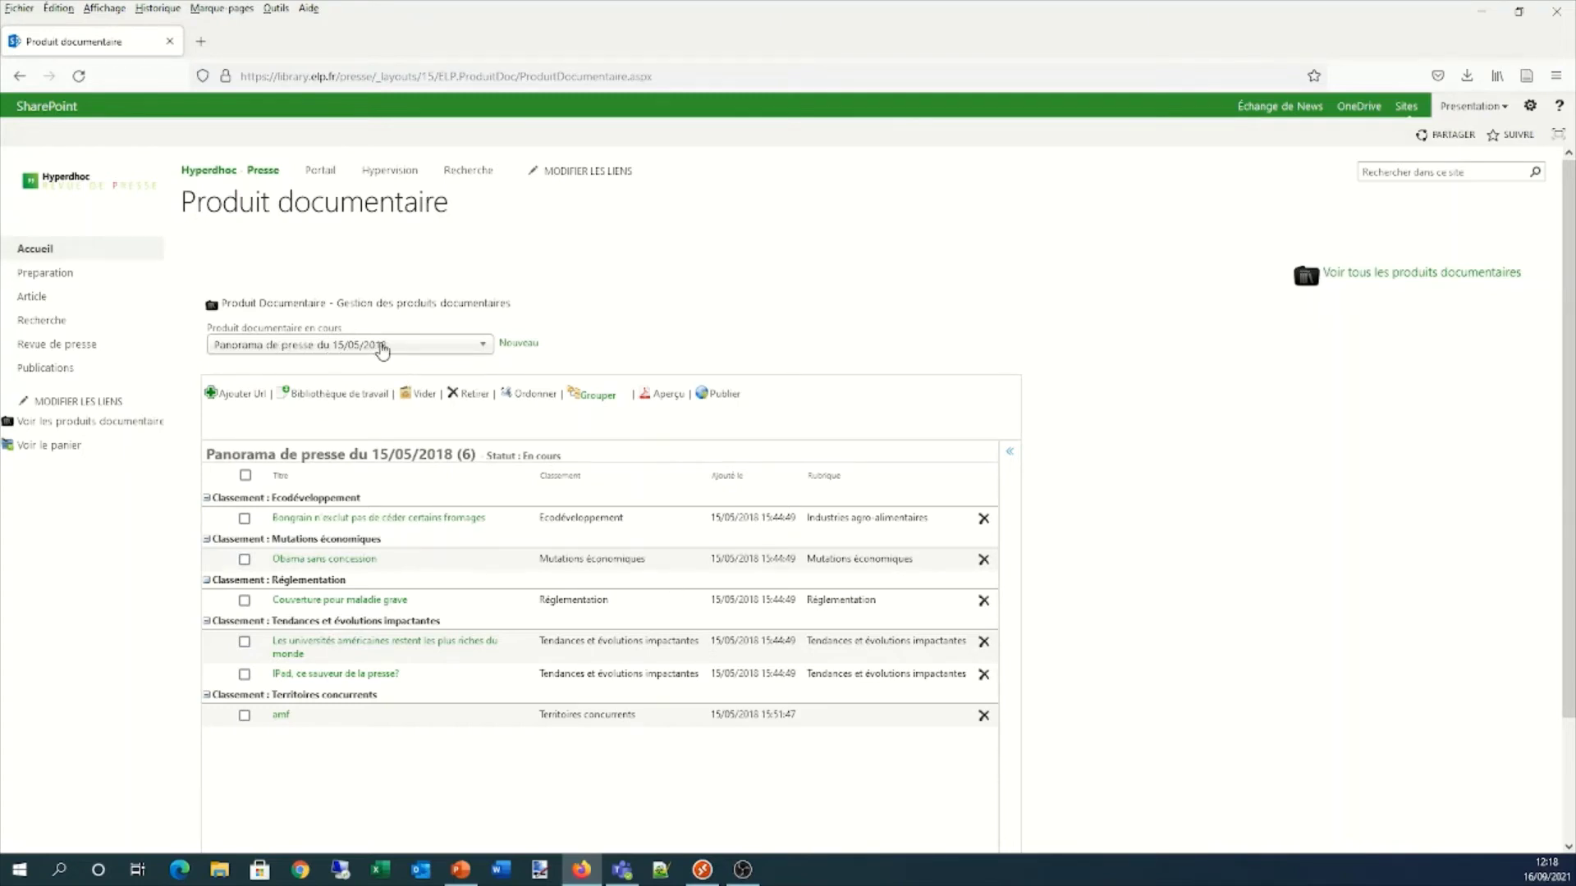
left_click(383, 348)
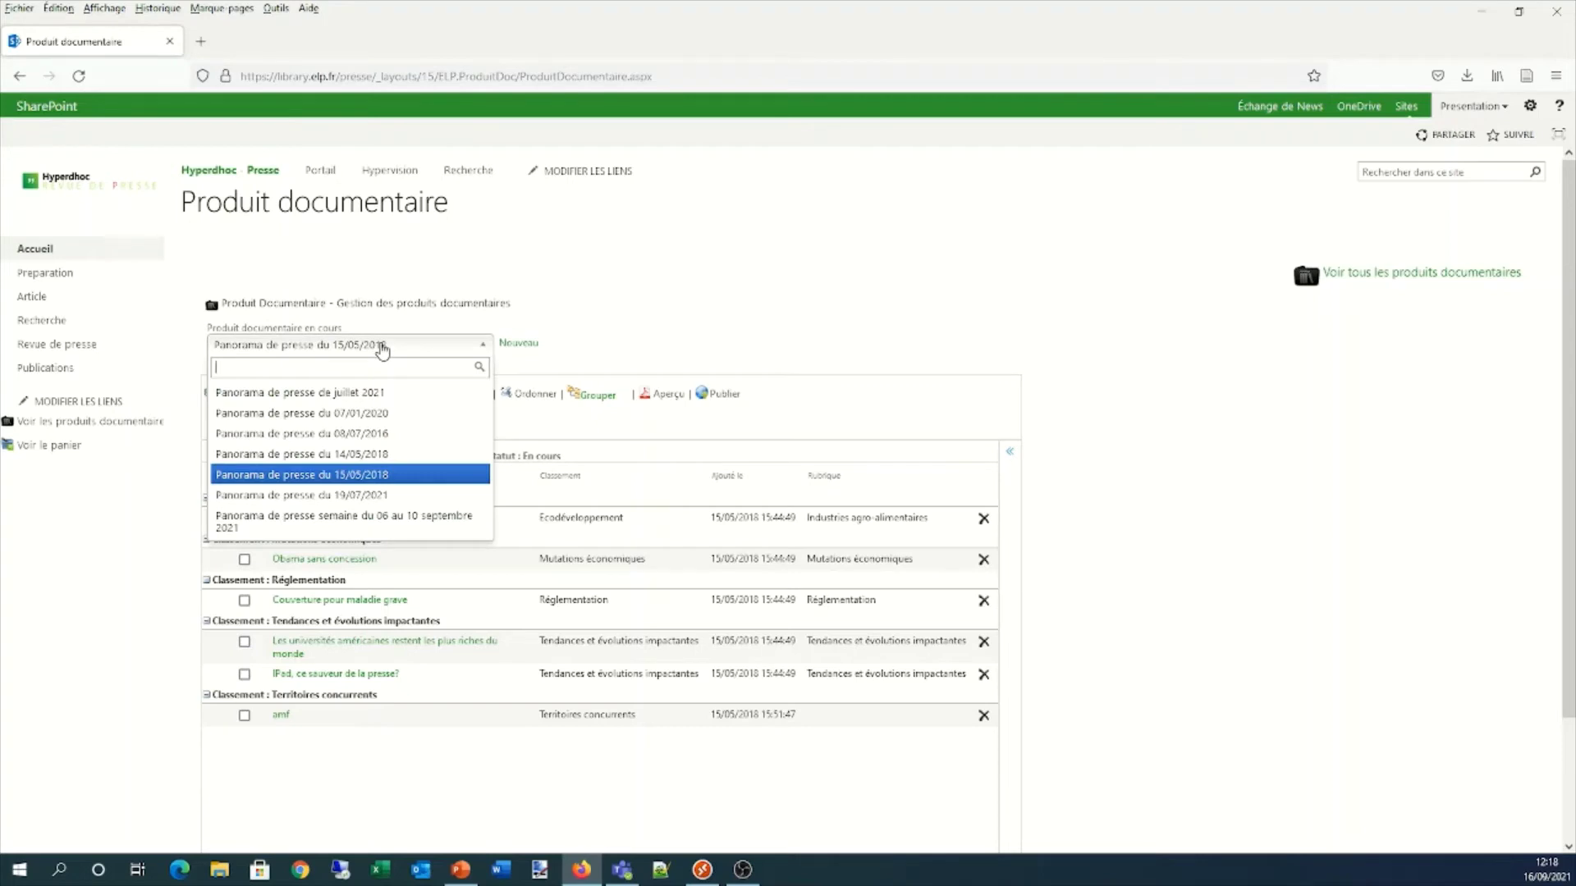
left_click(387, 351)
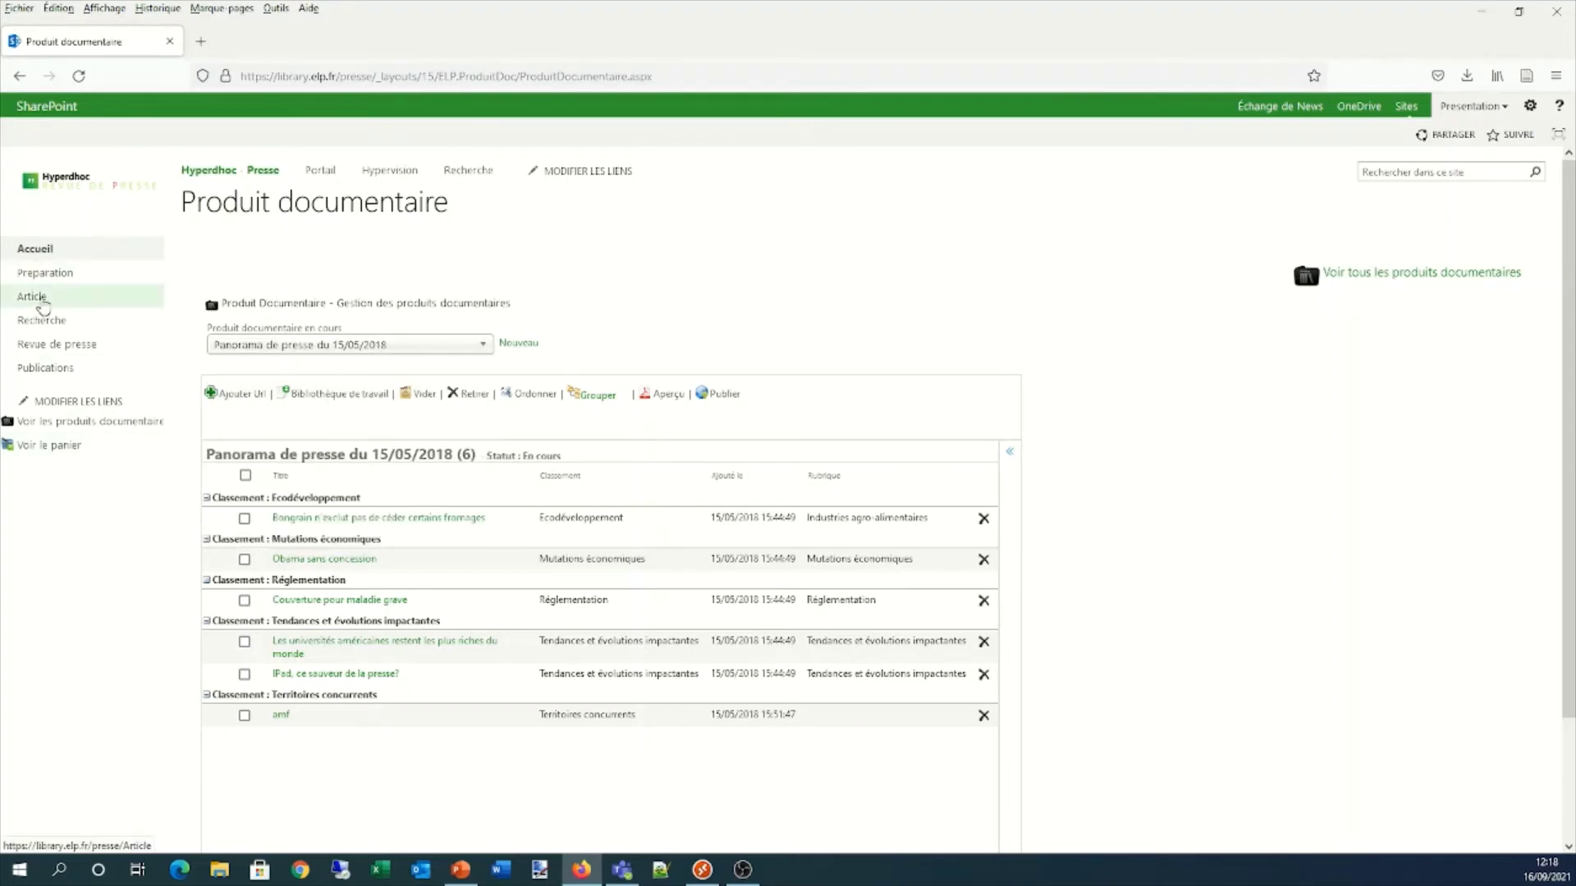
left_click(32, 298)
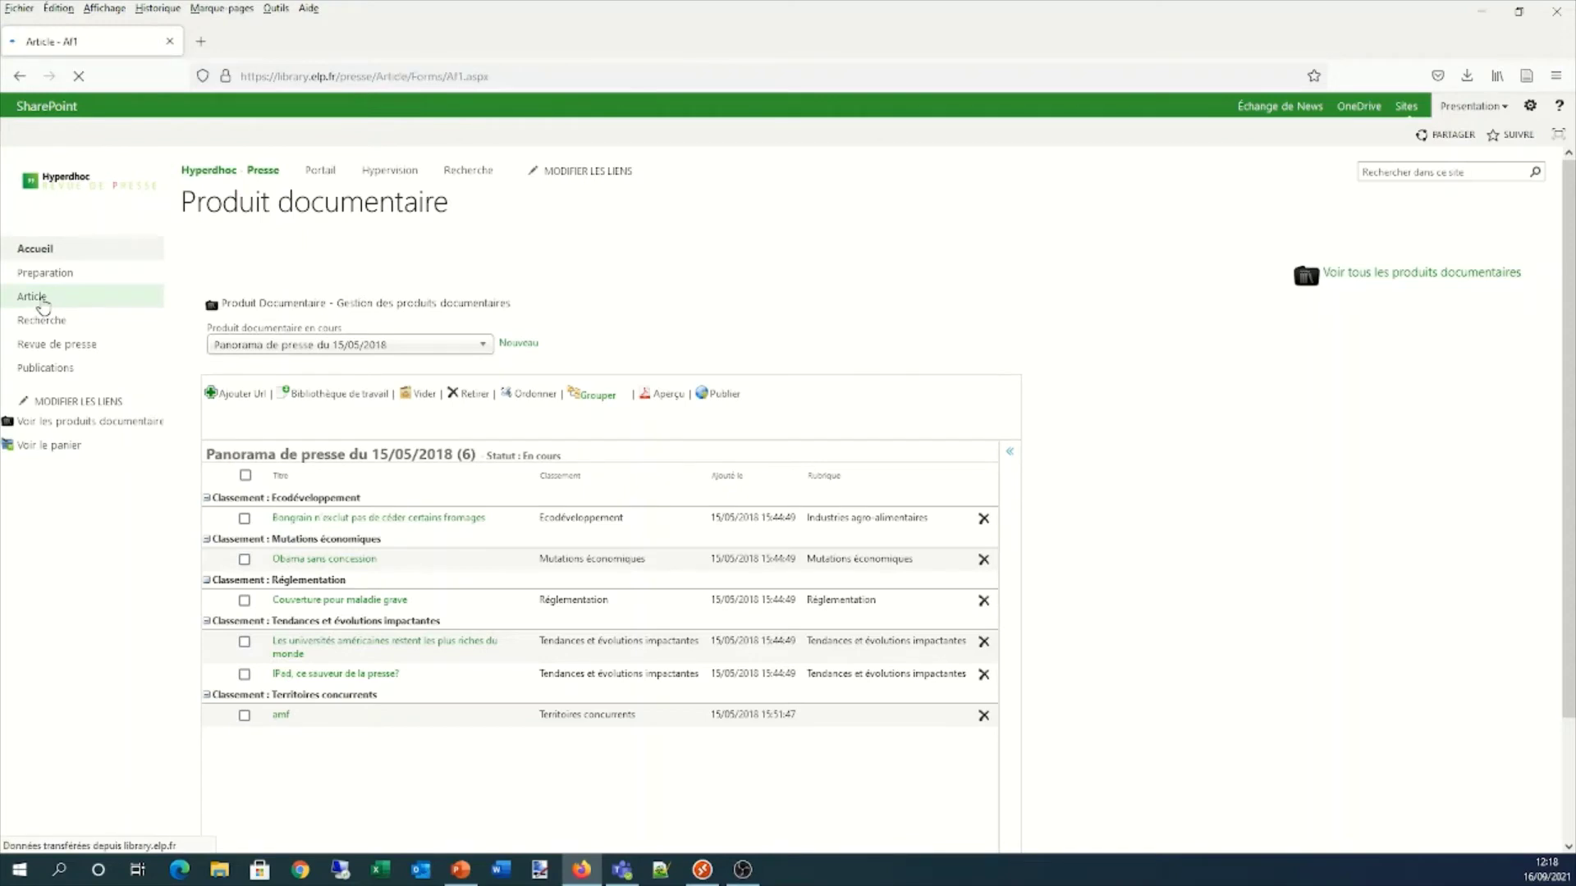
left_click(195, 417)
left_click(193, 456)
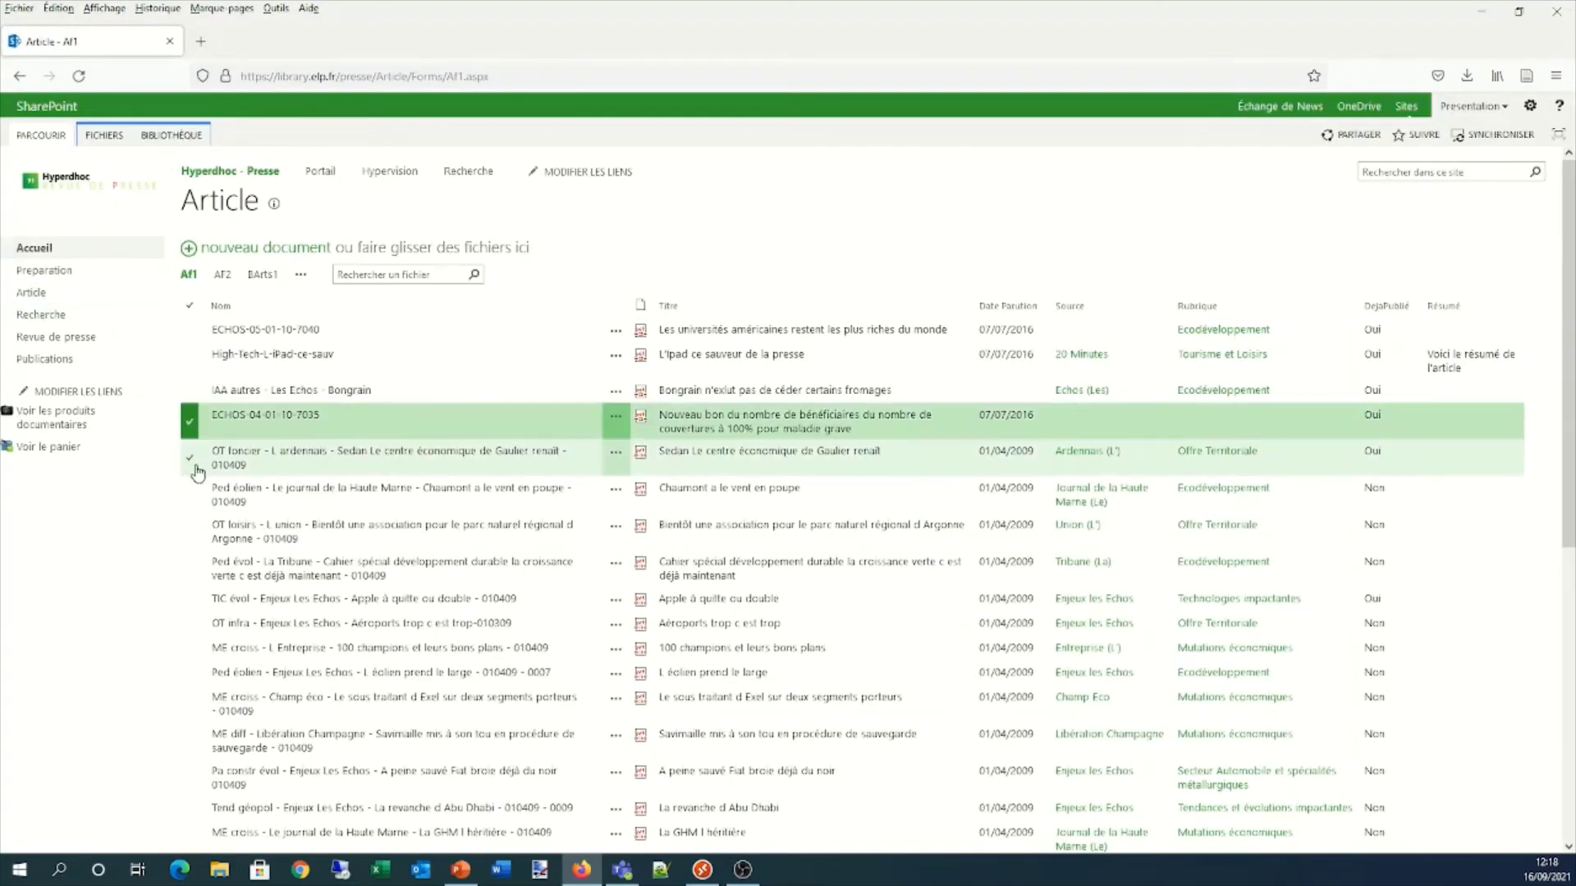
left_click(194, 493)
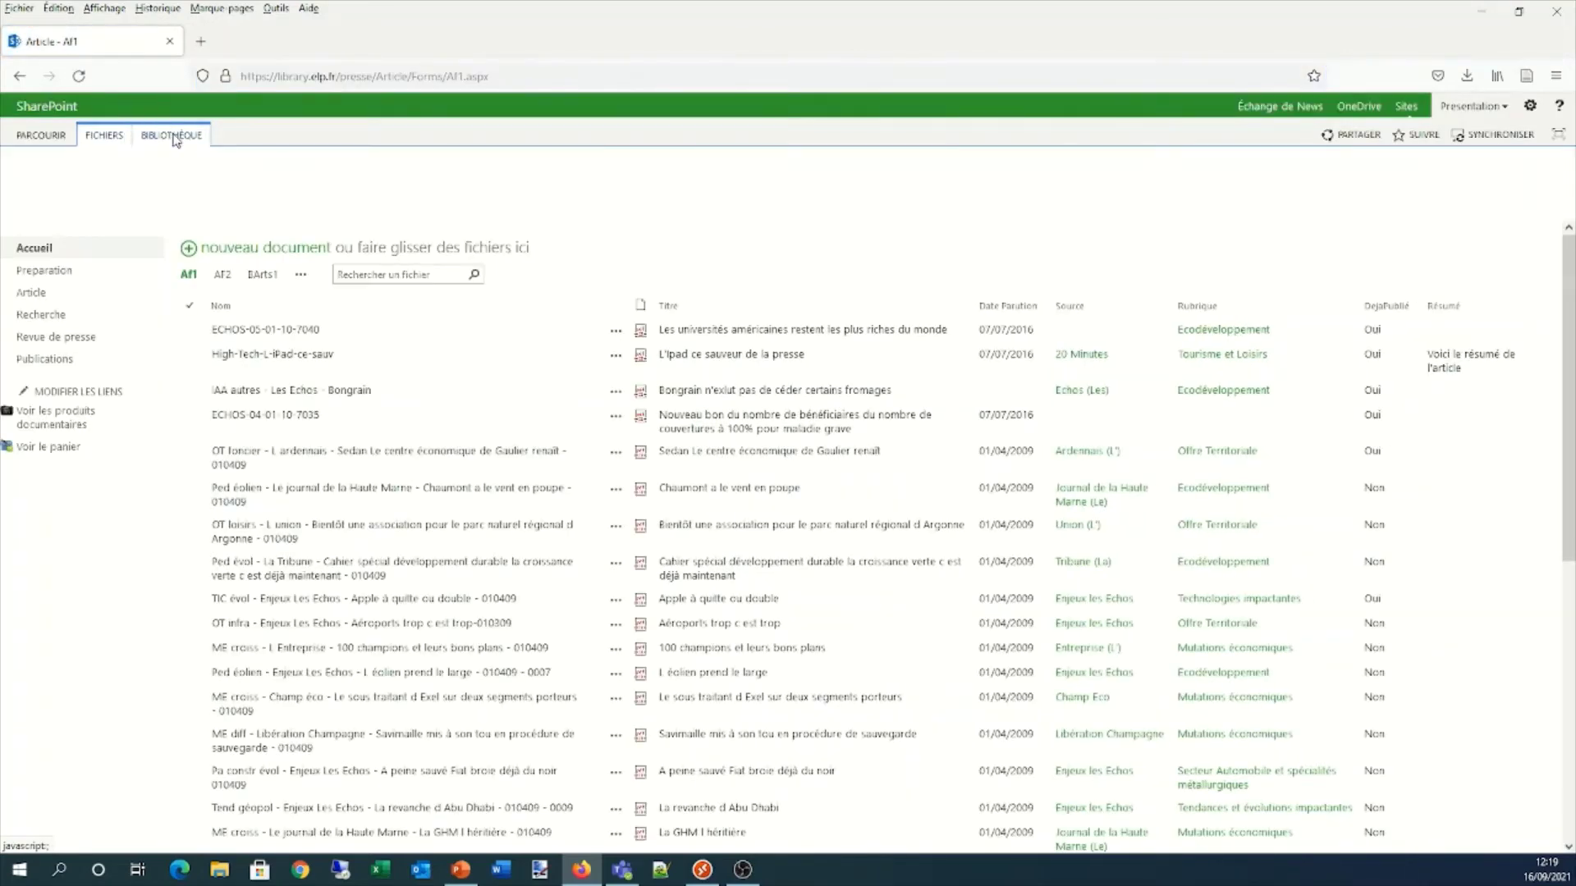
Show the library's file commands and select the article OT foncier - L ardennais - Sedan Le centre économique de Gaulier renait
left_click(123, 138)
left_click(44, 139)
left_click(104, 136)
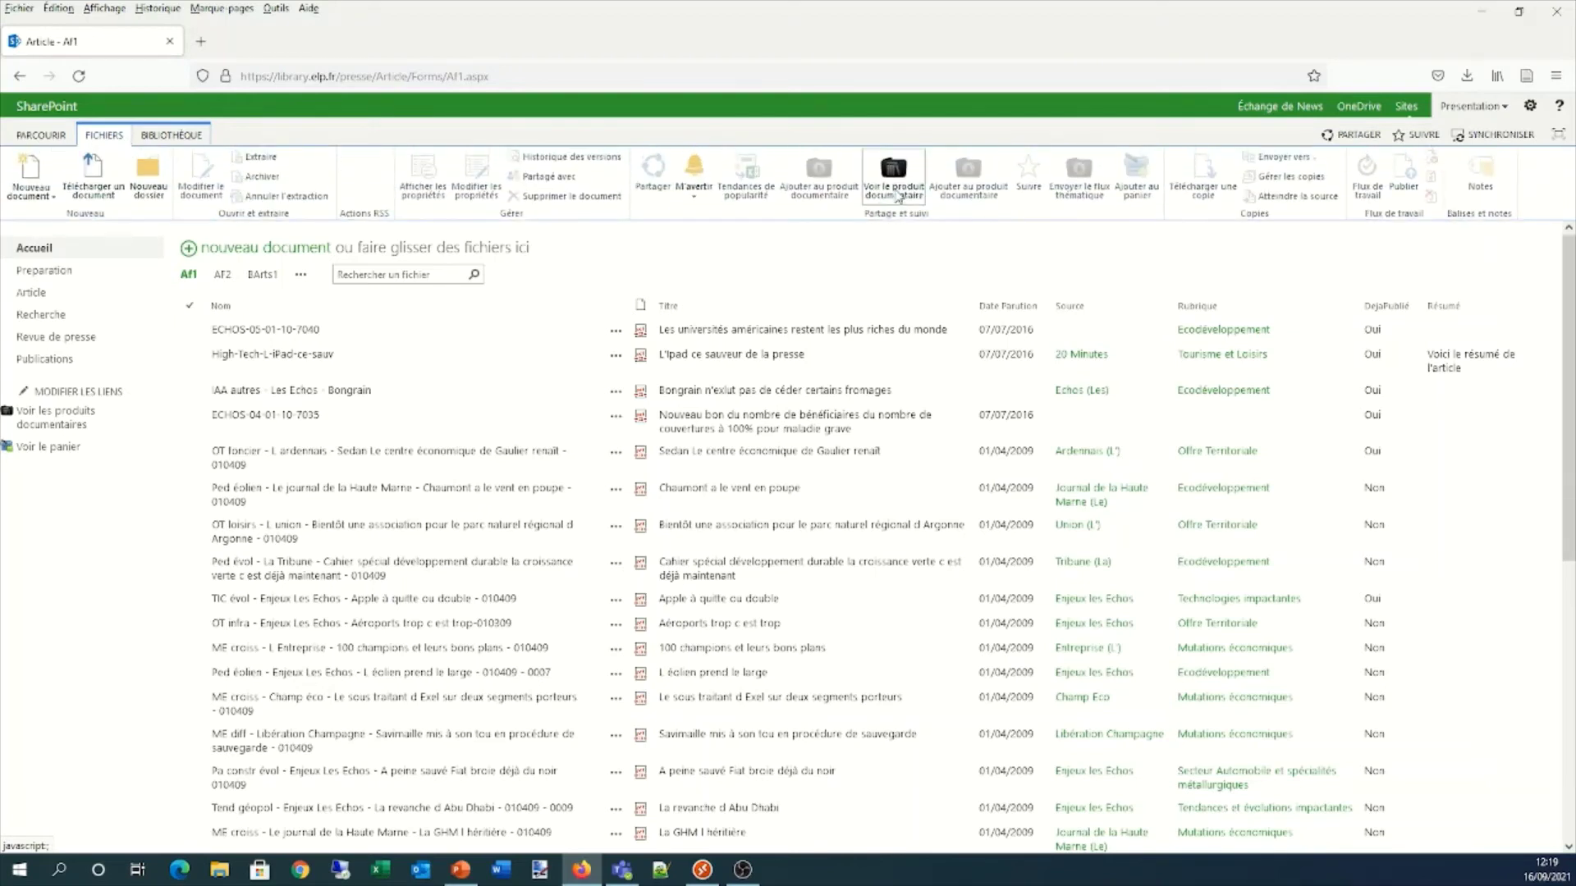
left_click(189, 457)
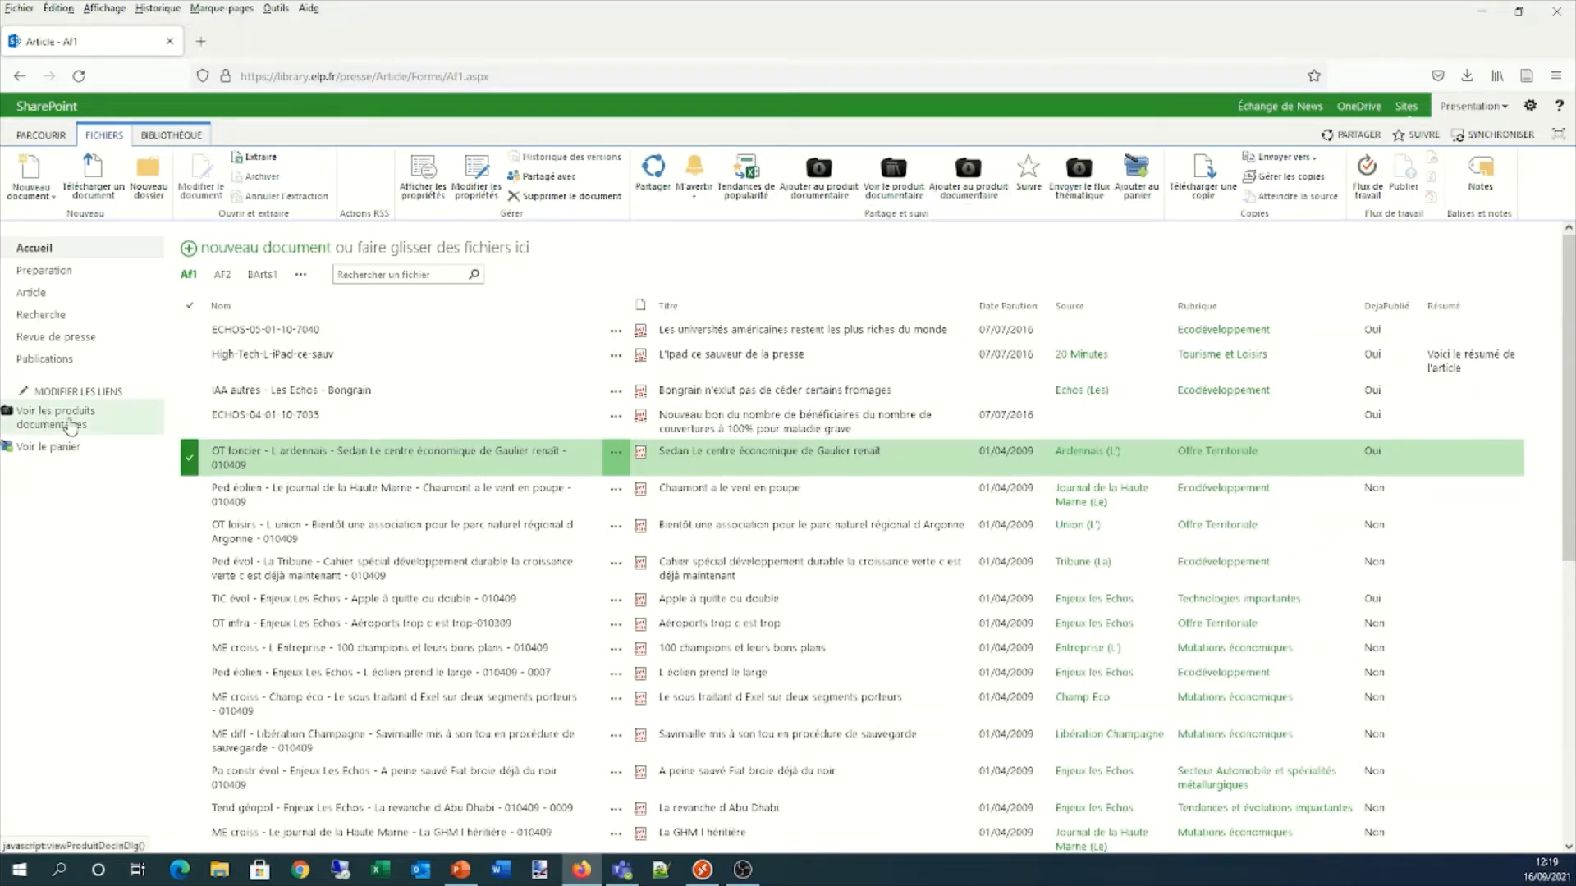
Open the documentary products page and switch through the juillet 2021 and 07/01/2020 panoramas to Panorama de presse du 14/05/2018
left_click(71, 425)
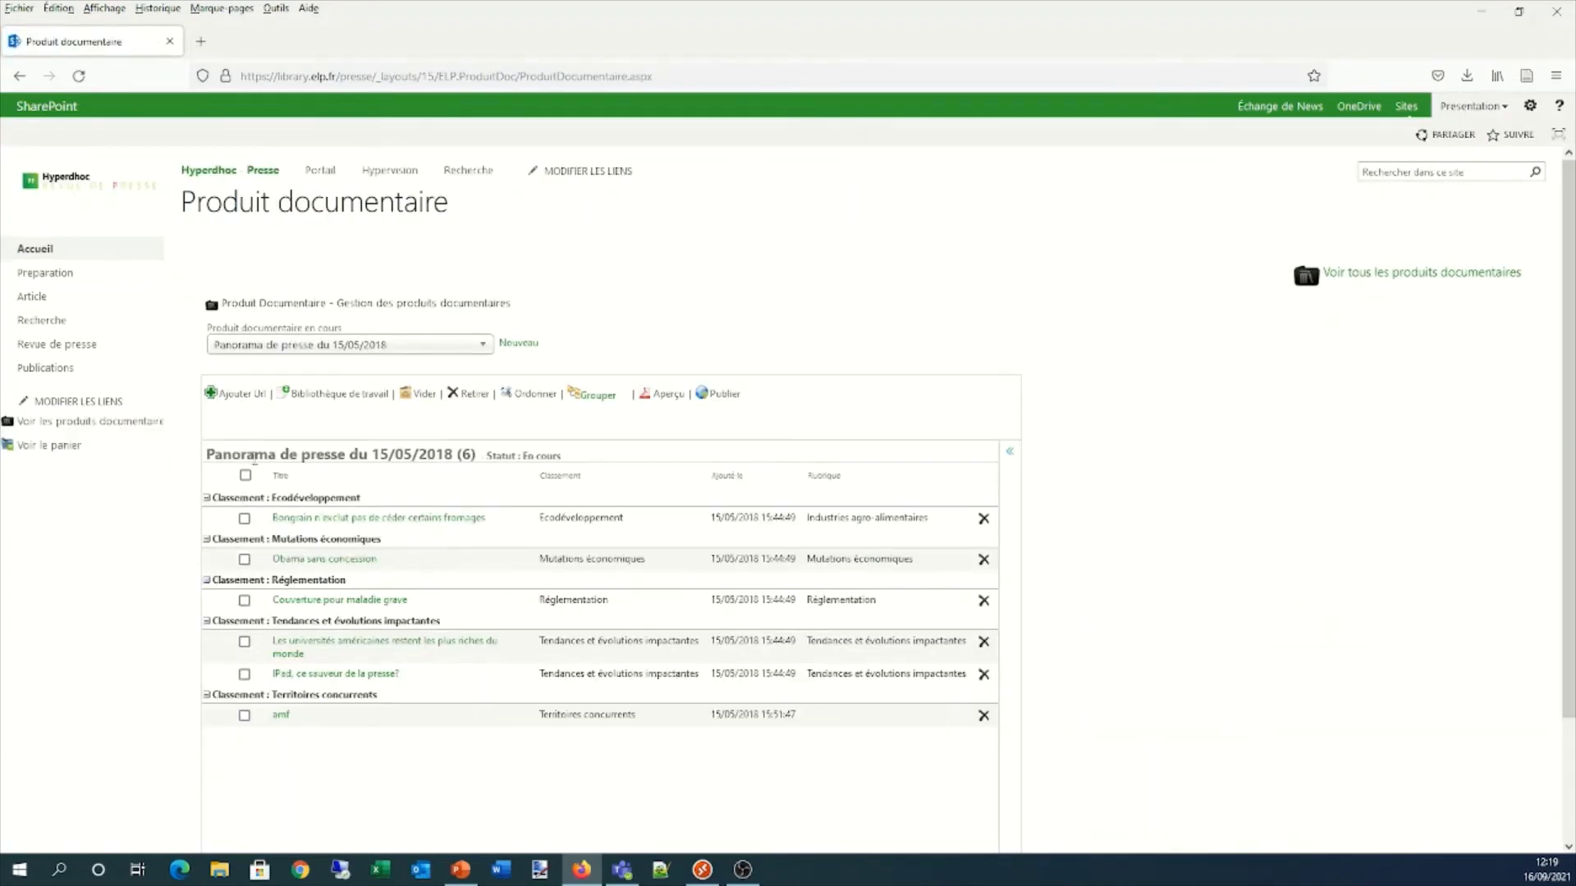
left_click(429, 346)
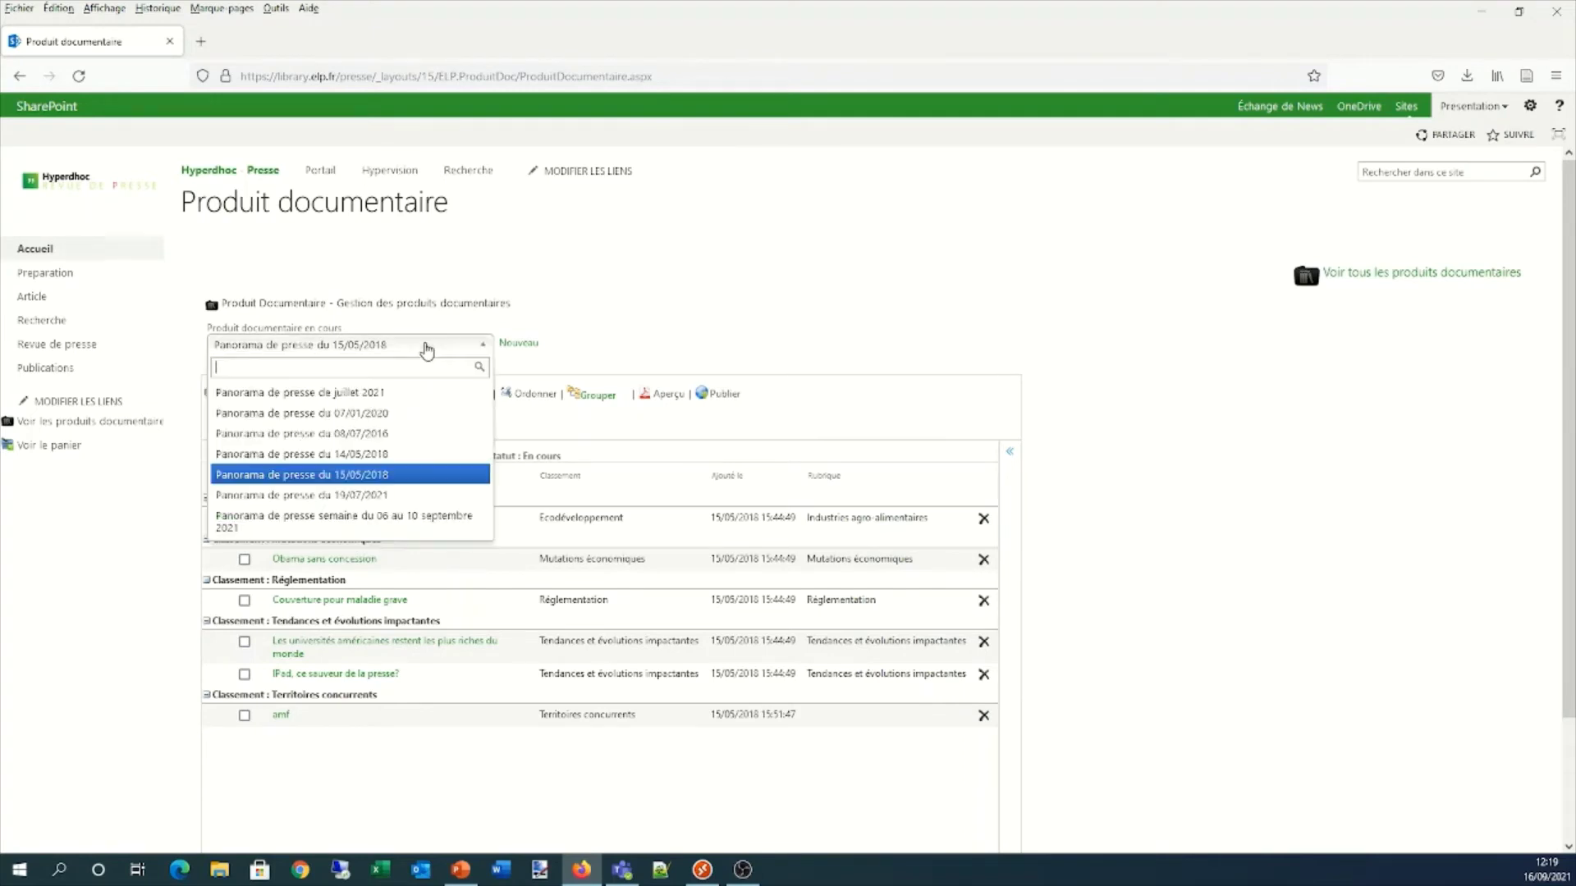
left_click(391, 391)
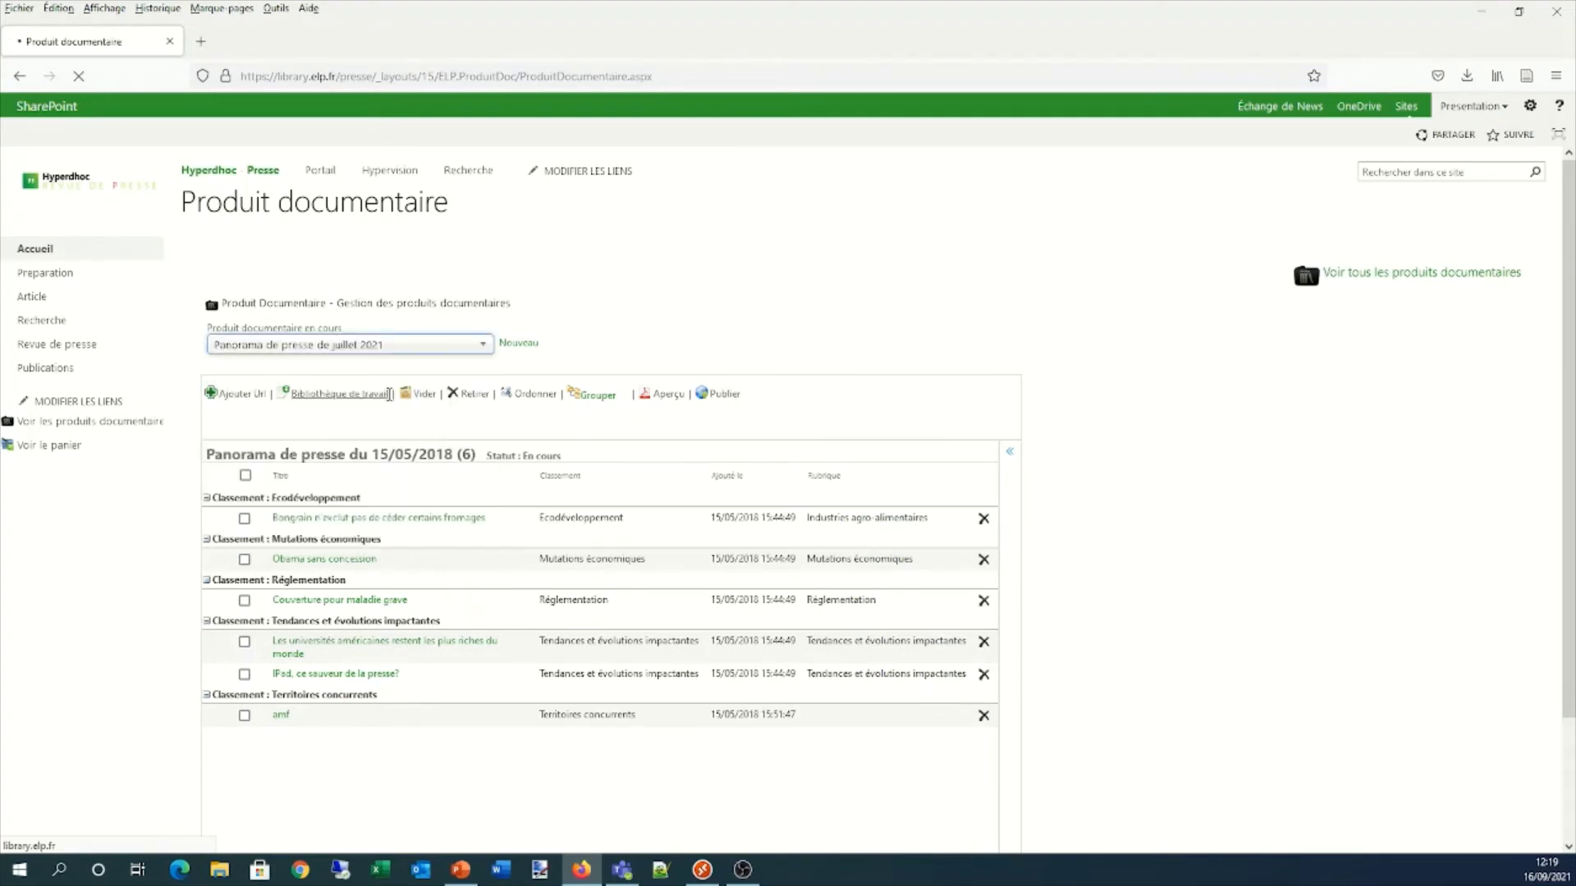
left_click(405, 348)
left_click(375, 413)
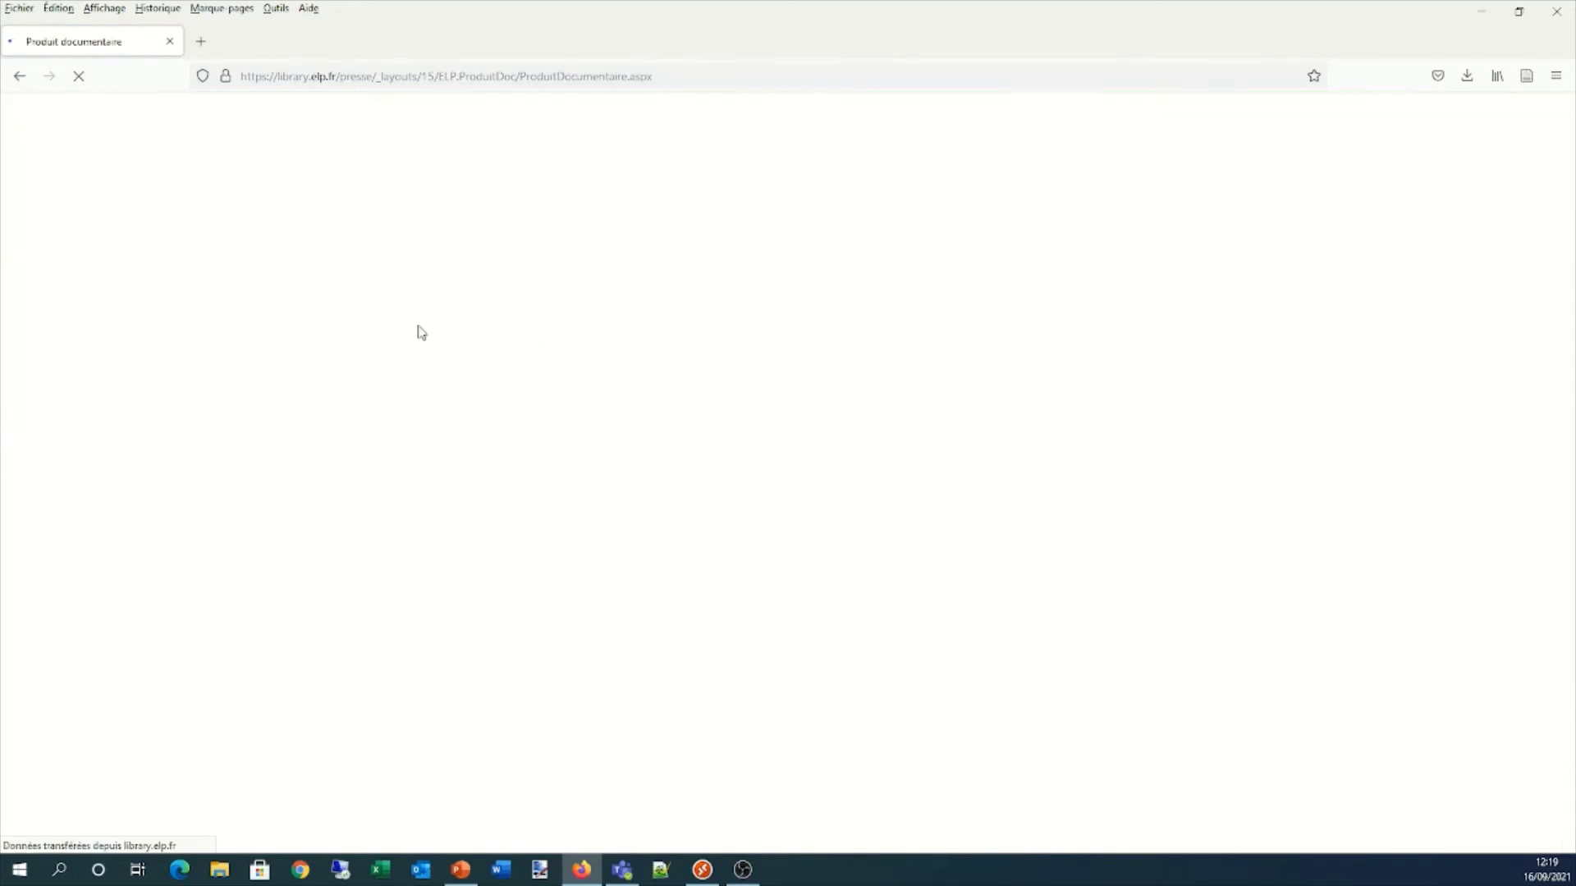
left_click(387, 346)
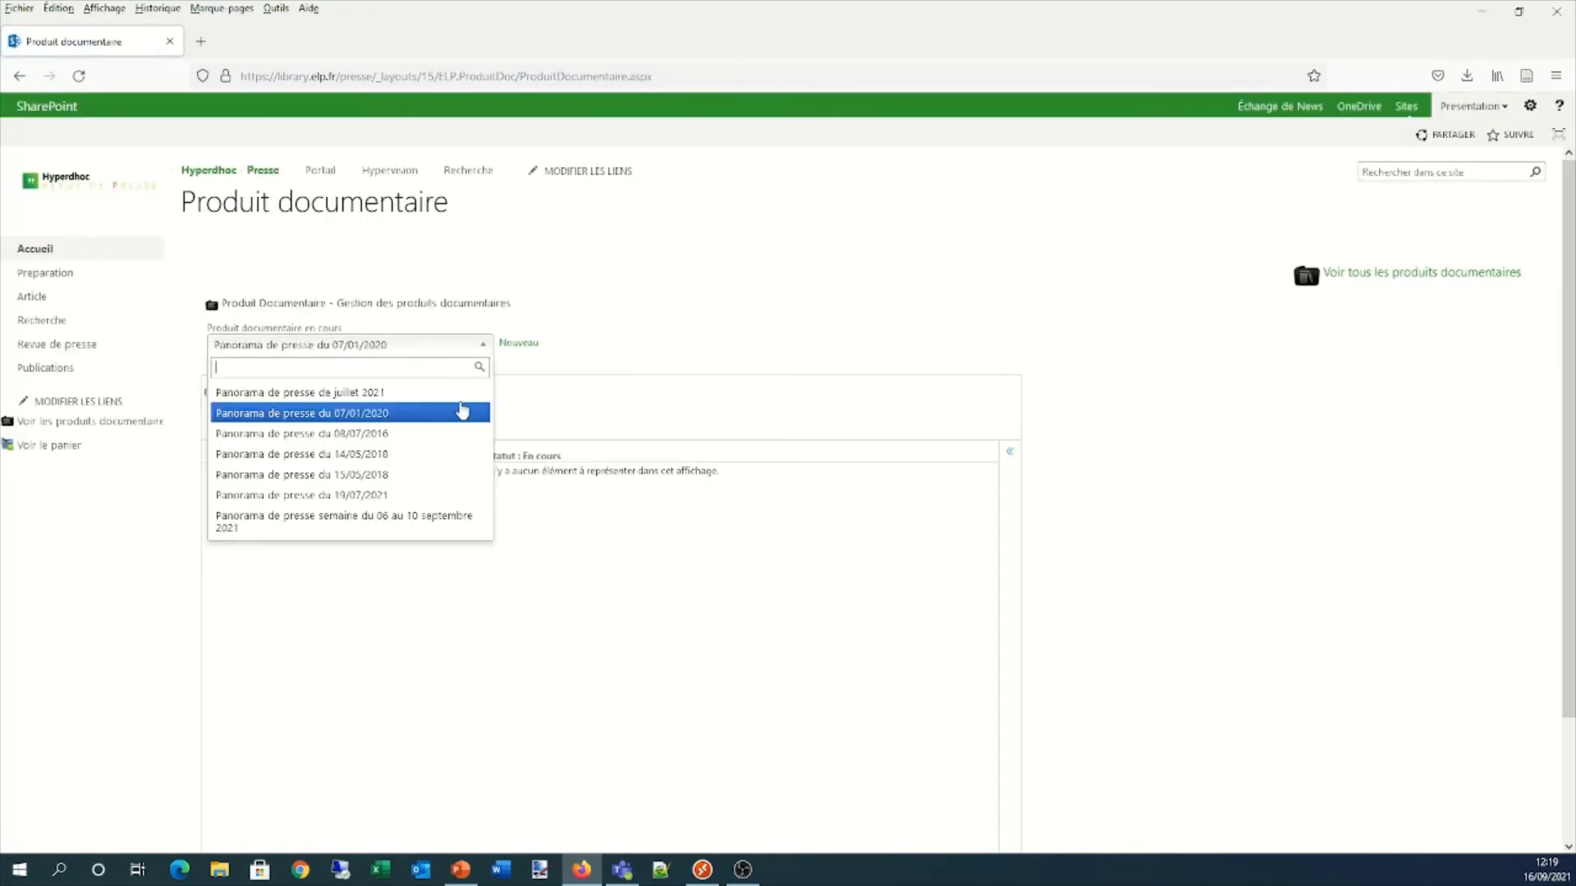
left_click(391, 454)
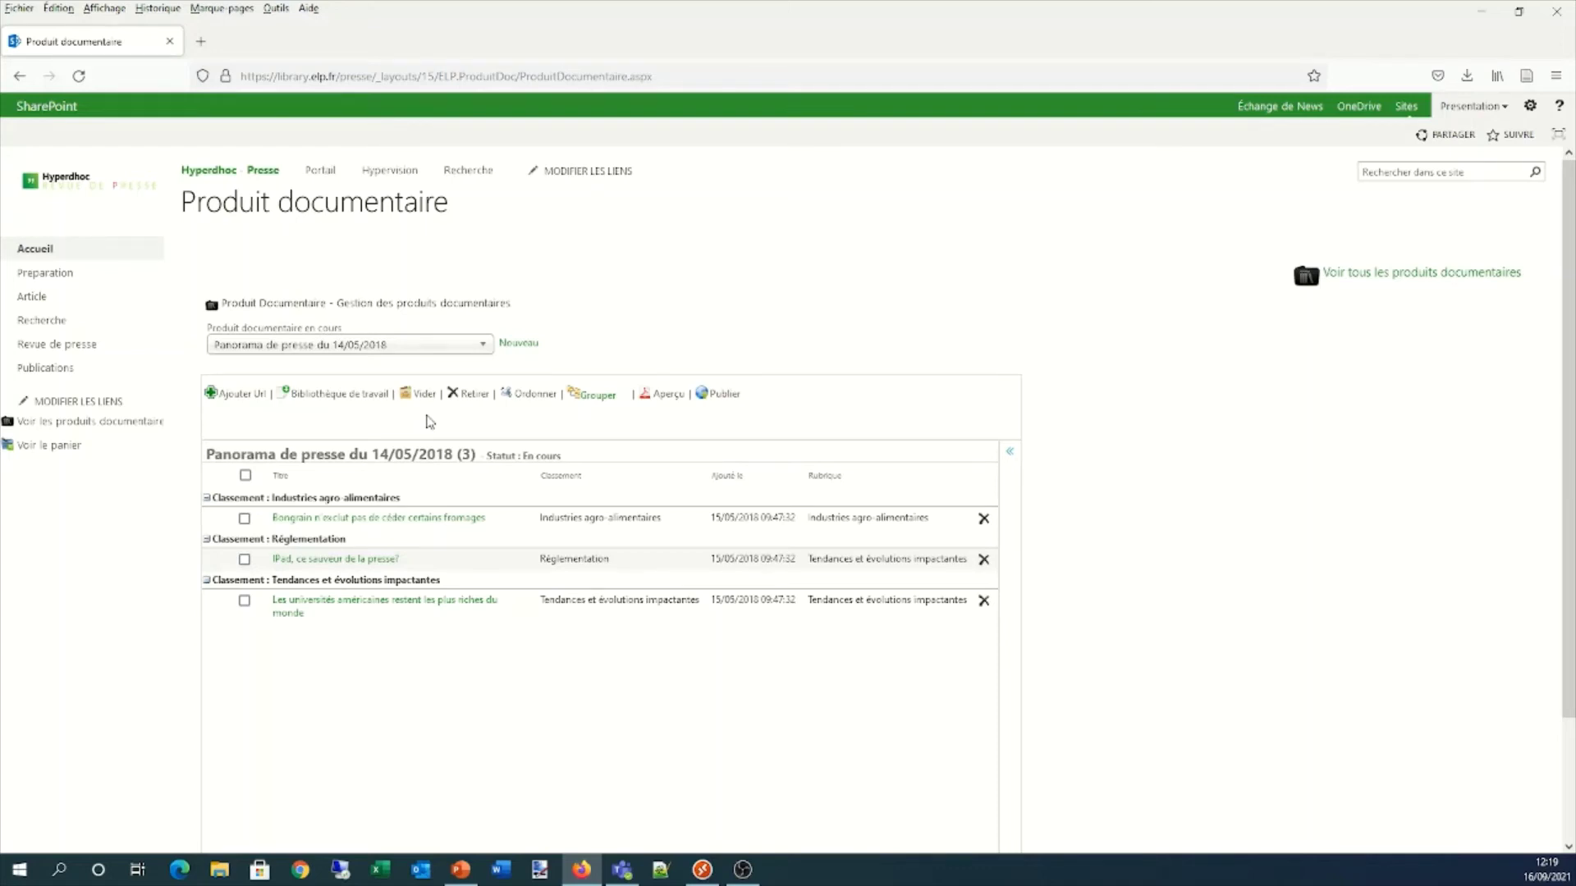
Select all three articles of the panorama and compare the Bongrain article's Classement and Rubrique with the available classifications
left_click(244, 519)
left_click(244, 558)
left_click_drag(541, 517, 638, 518)
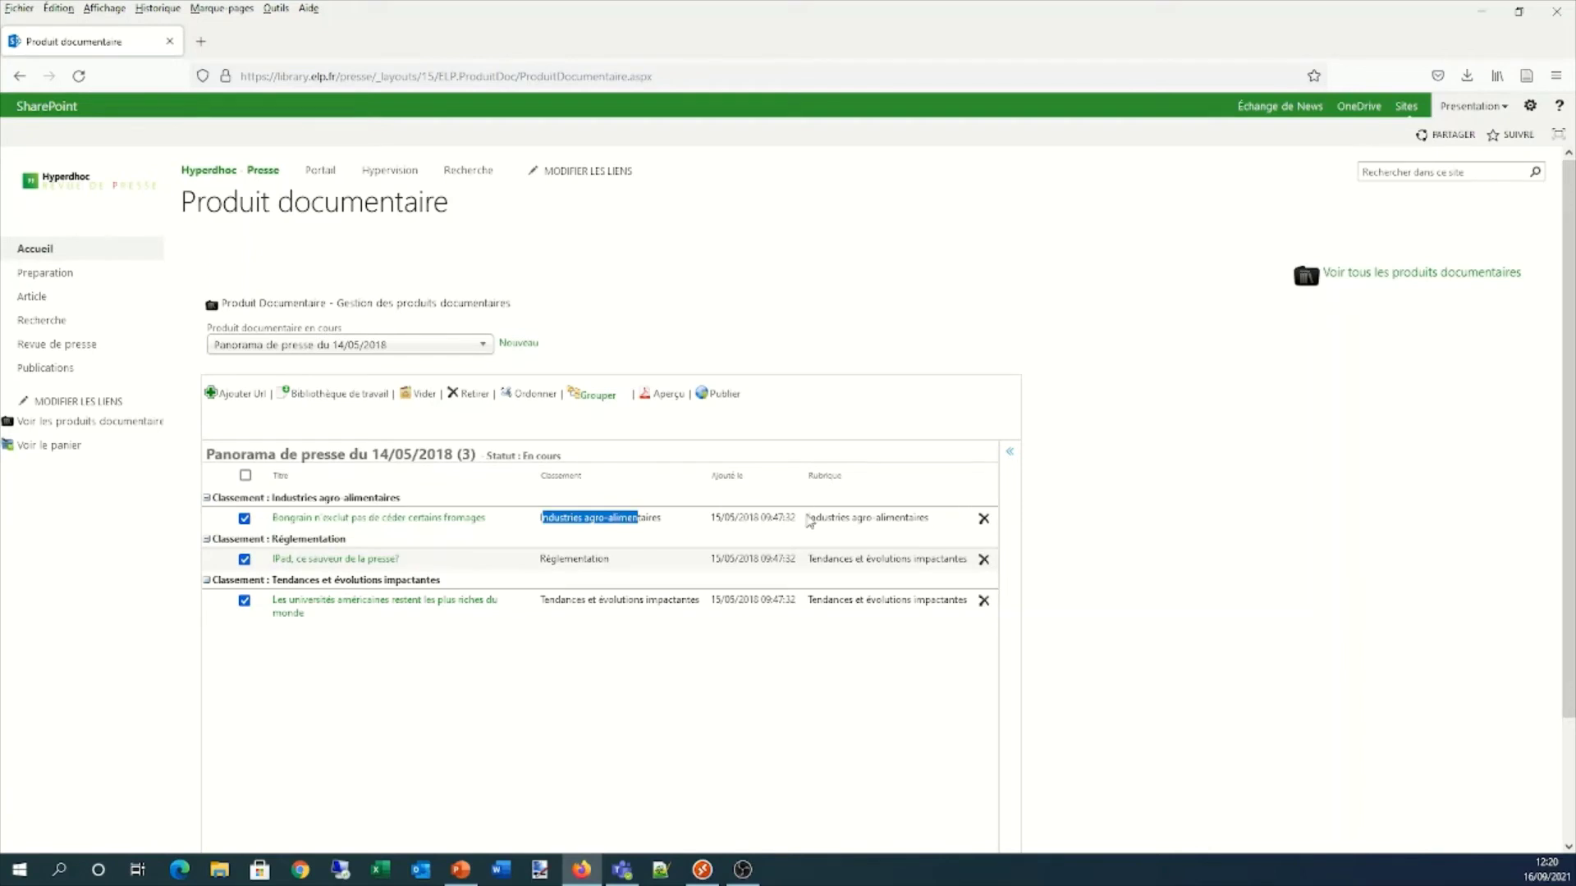
left_click_drag(808, 519, 926, 520)
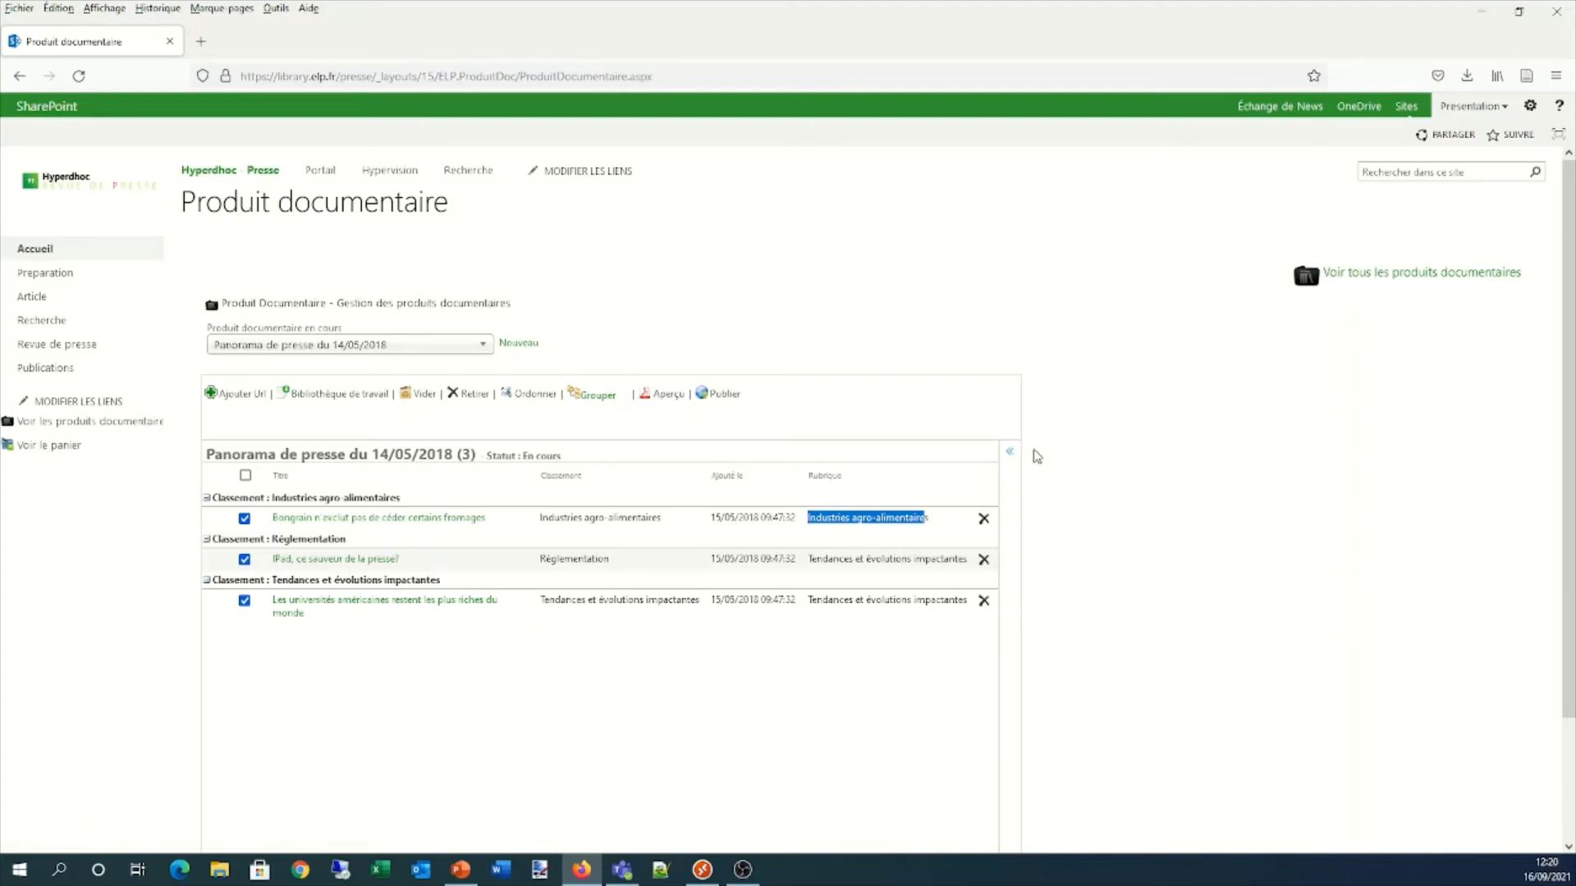
left_click(1013, 454)
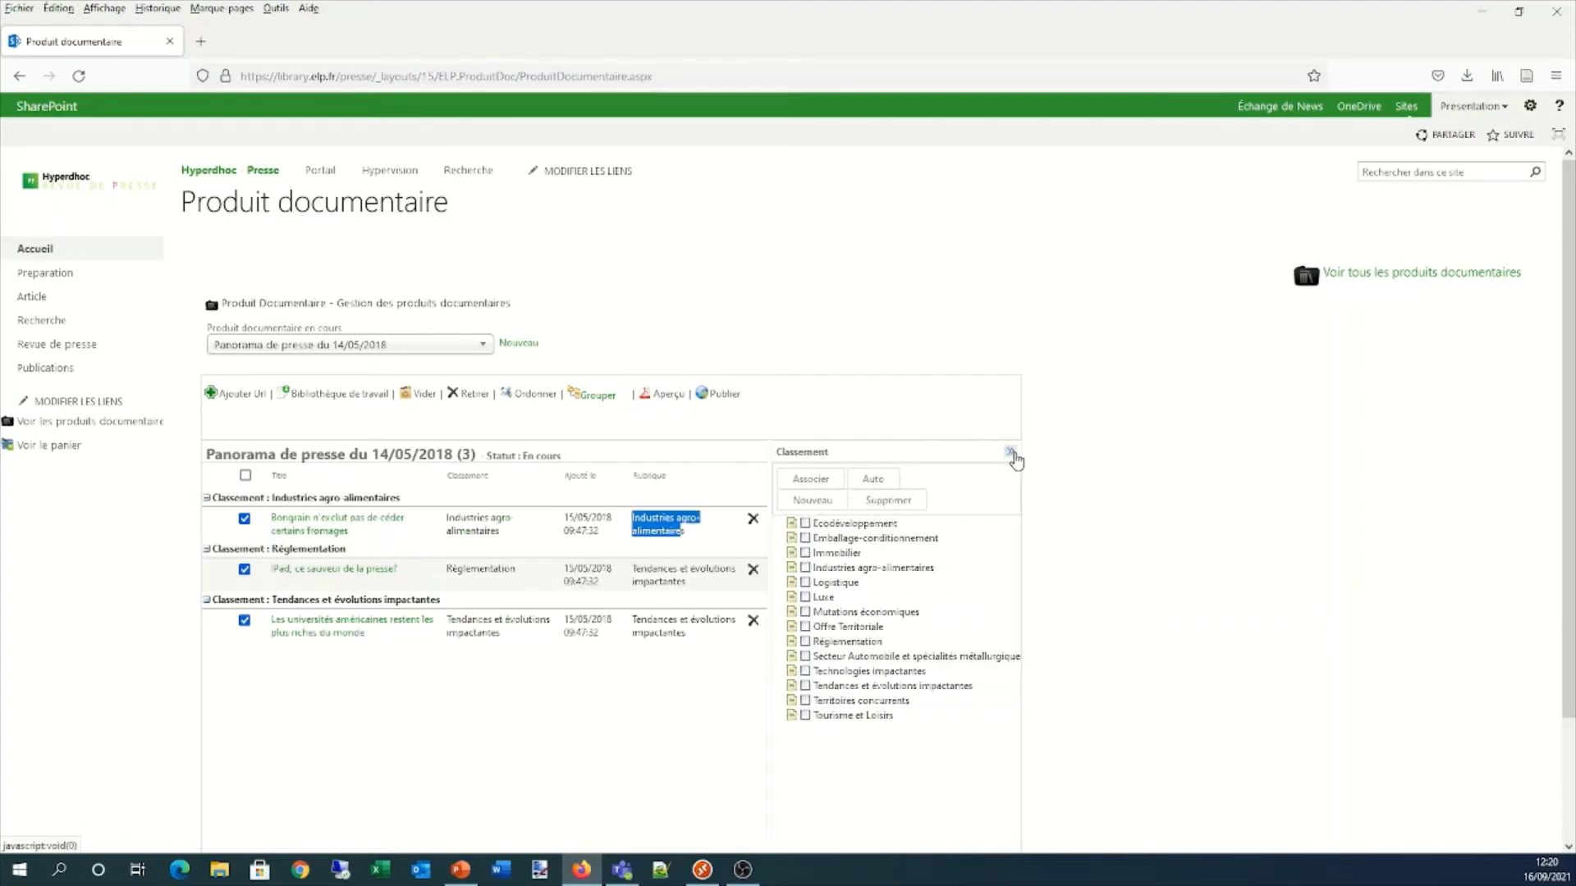
left_click(1011, 453)
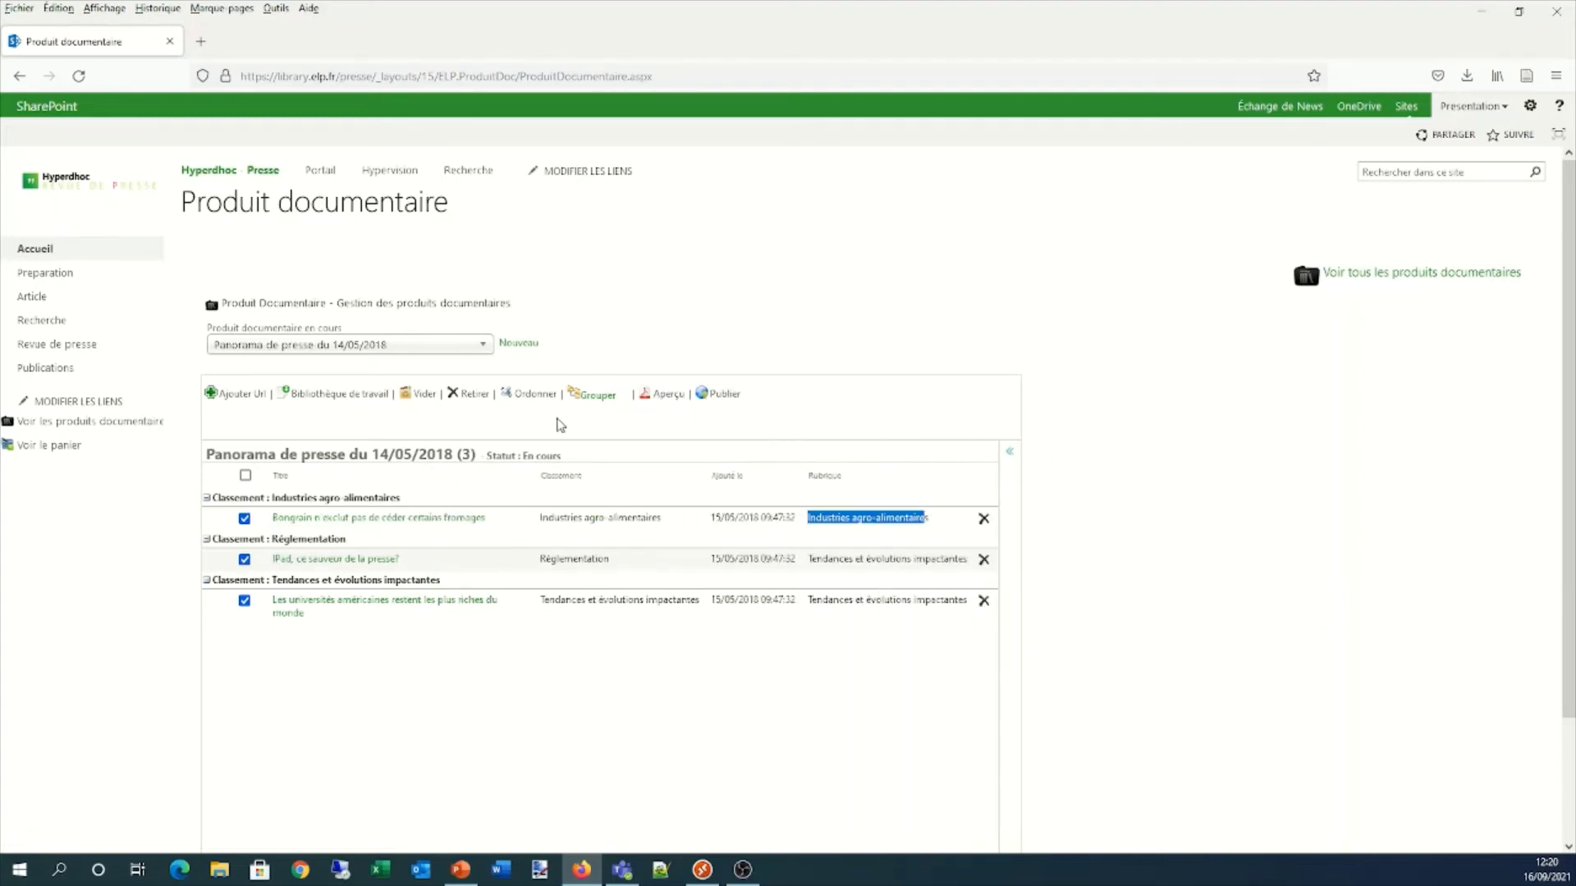
Preview the Panorama de presse du 14/05/2018 as a PDF, look over its header and article summary, and close the preview
left_click(657, 400)
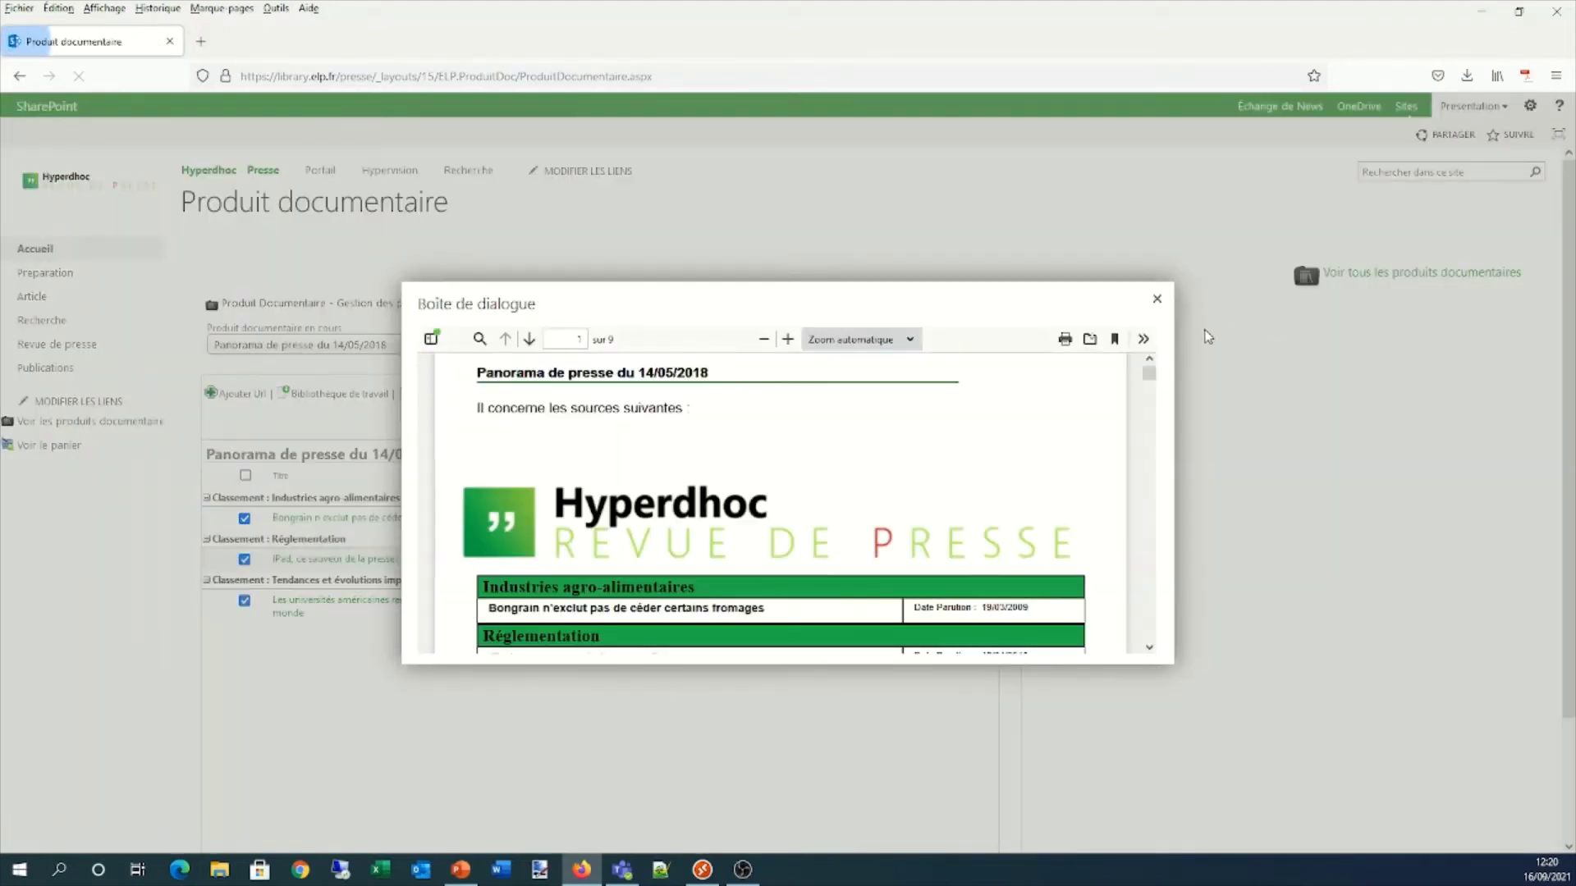
scroll(1025, 491, "down", 3)
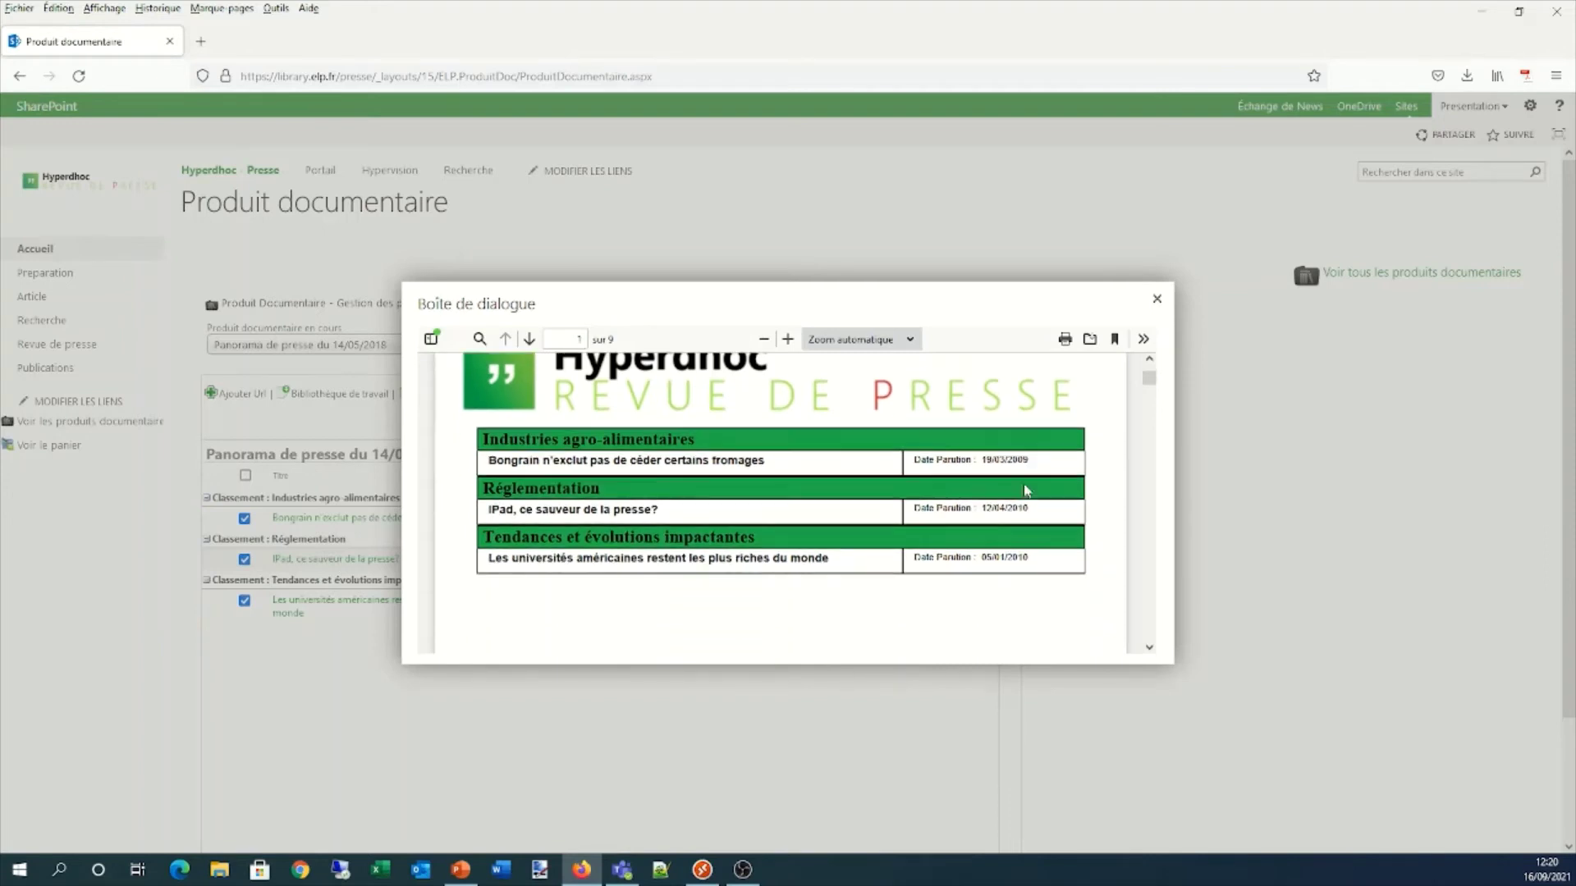
scroll(1025, 491, "up", 3)
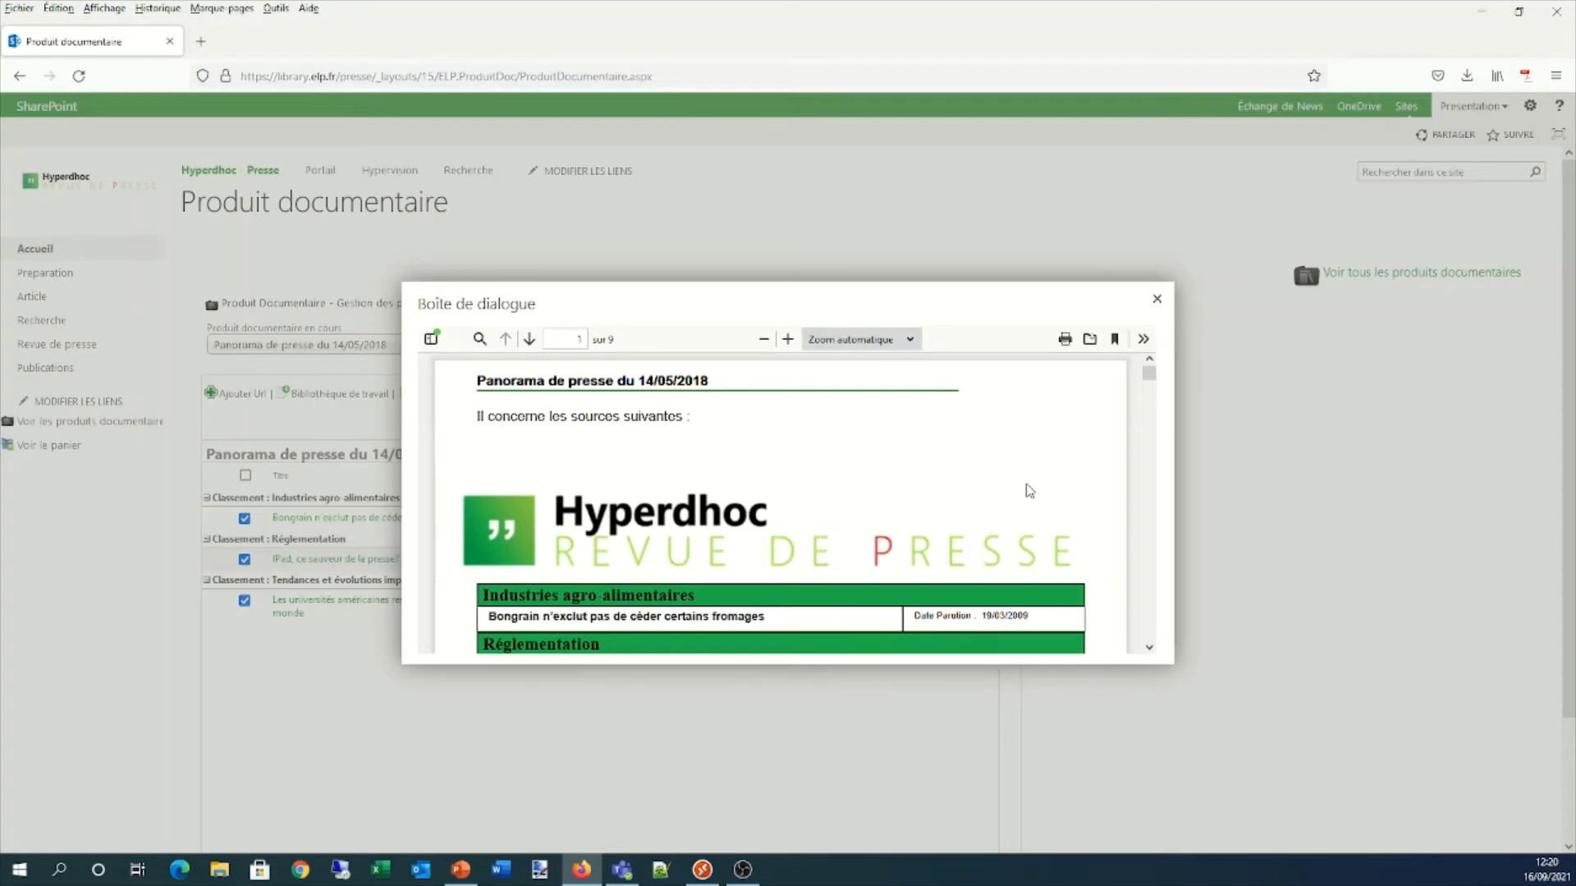
scroll(995, 480, "down", 3)
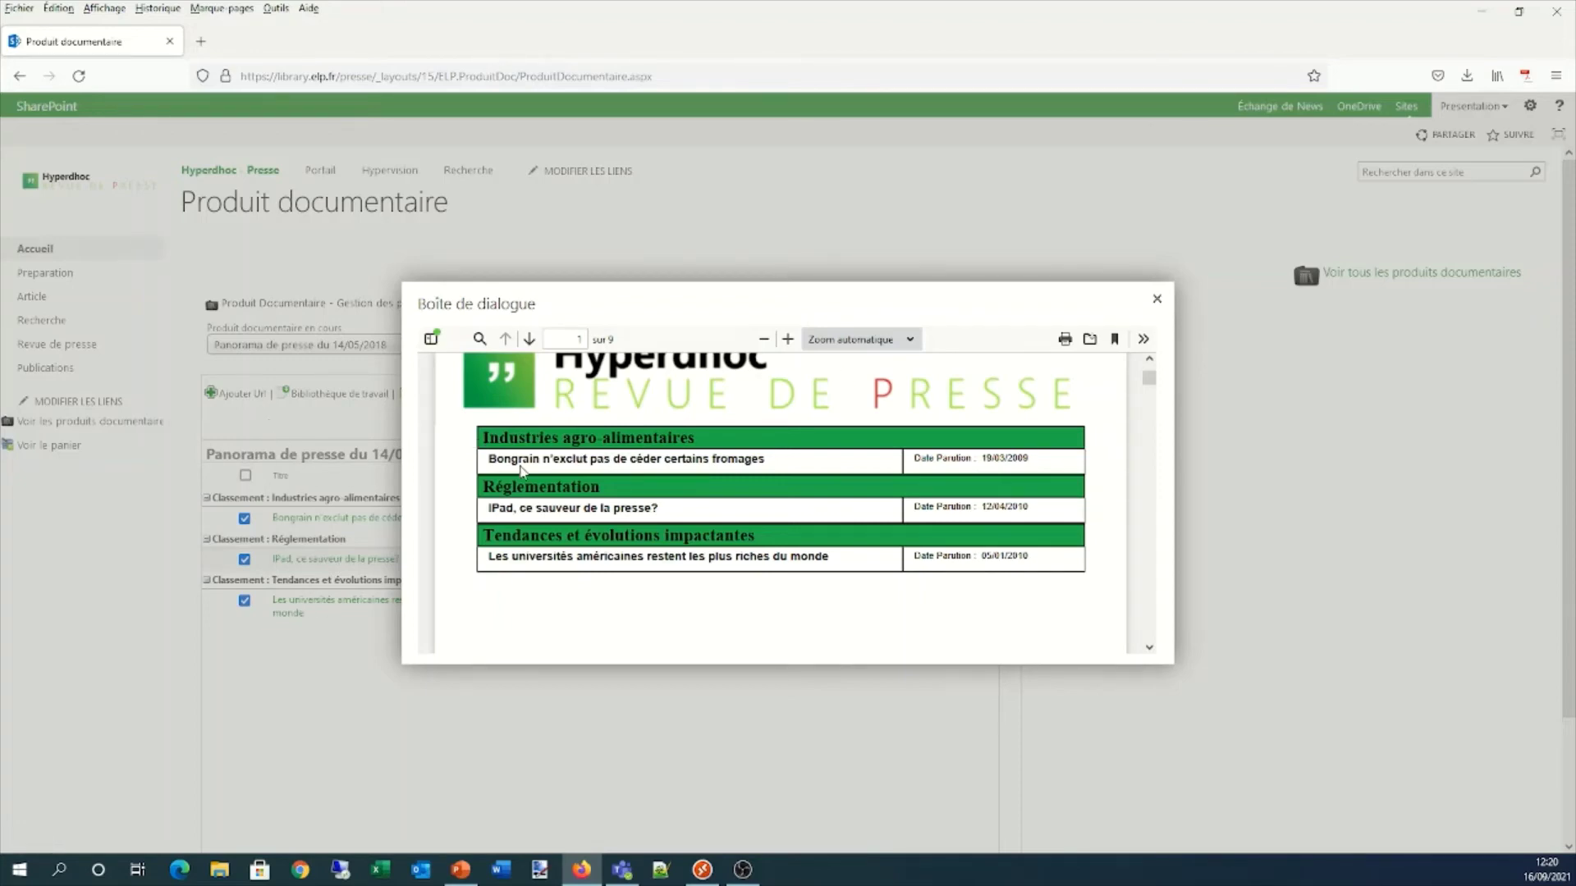
left_click(1157, 299)
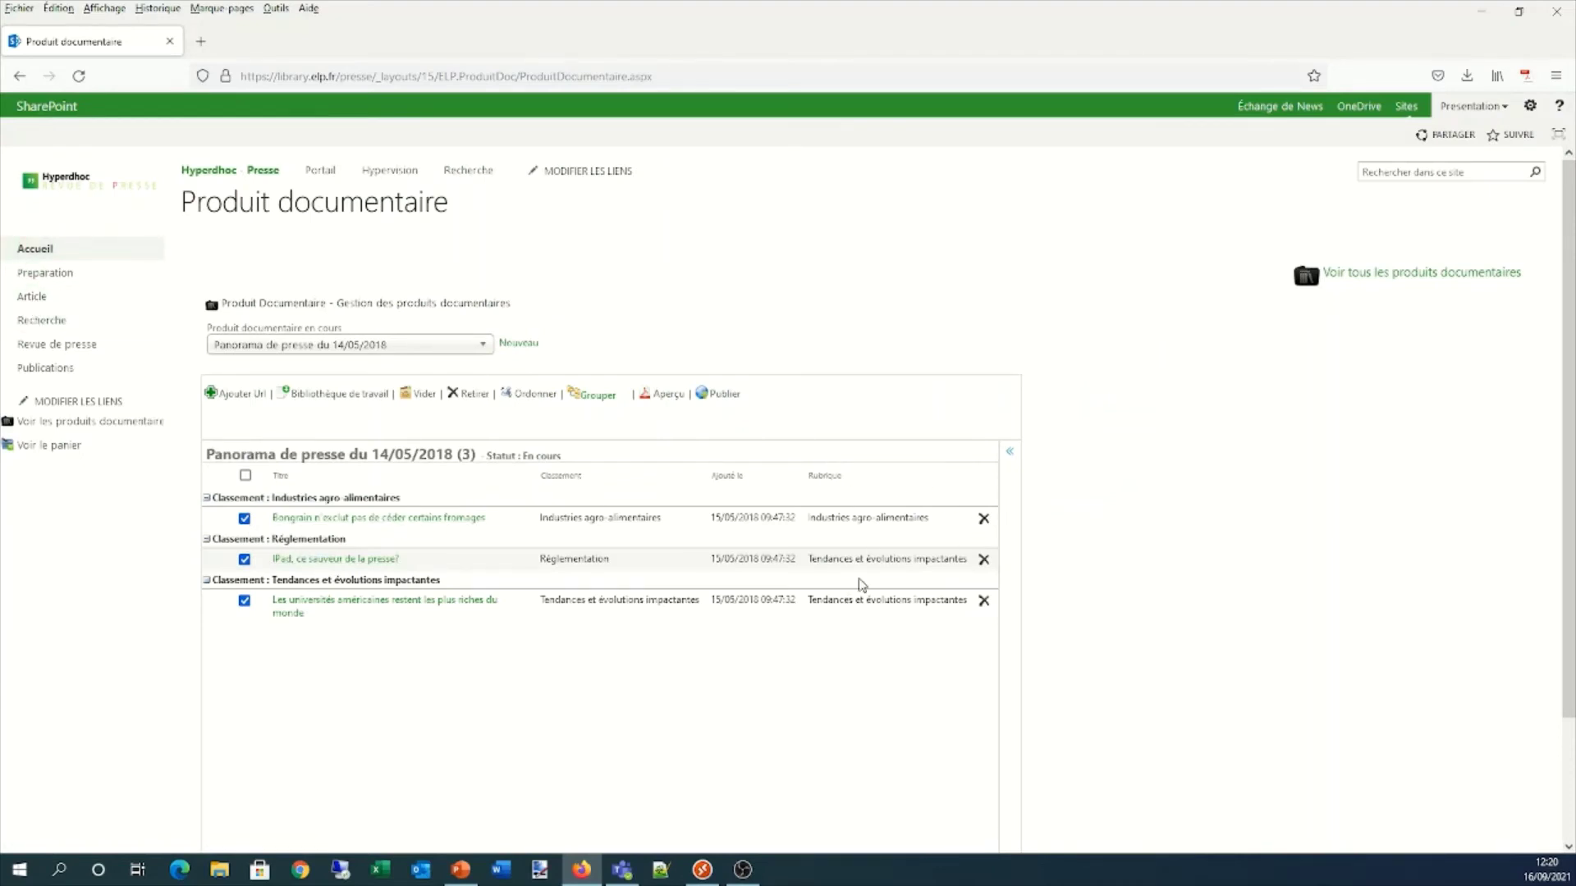
Show the classification list and examine how Classement relates to Rubrique for the Bongrain and iPad articles
left_click(1010, 452)
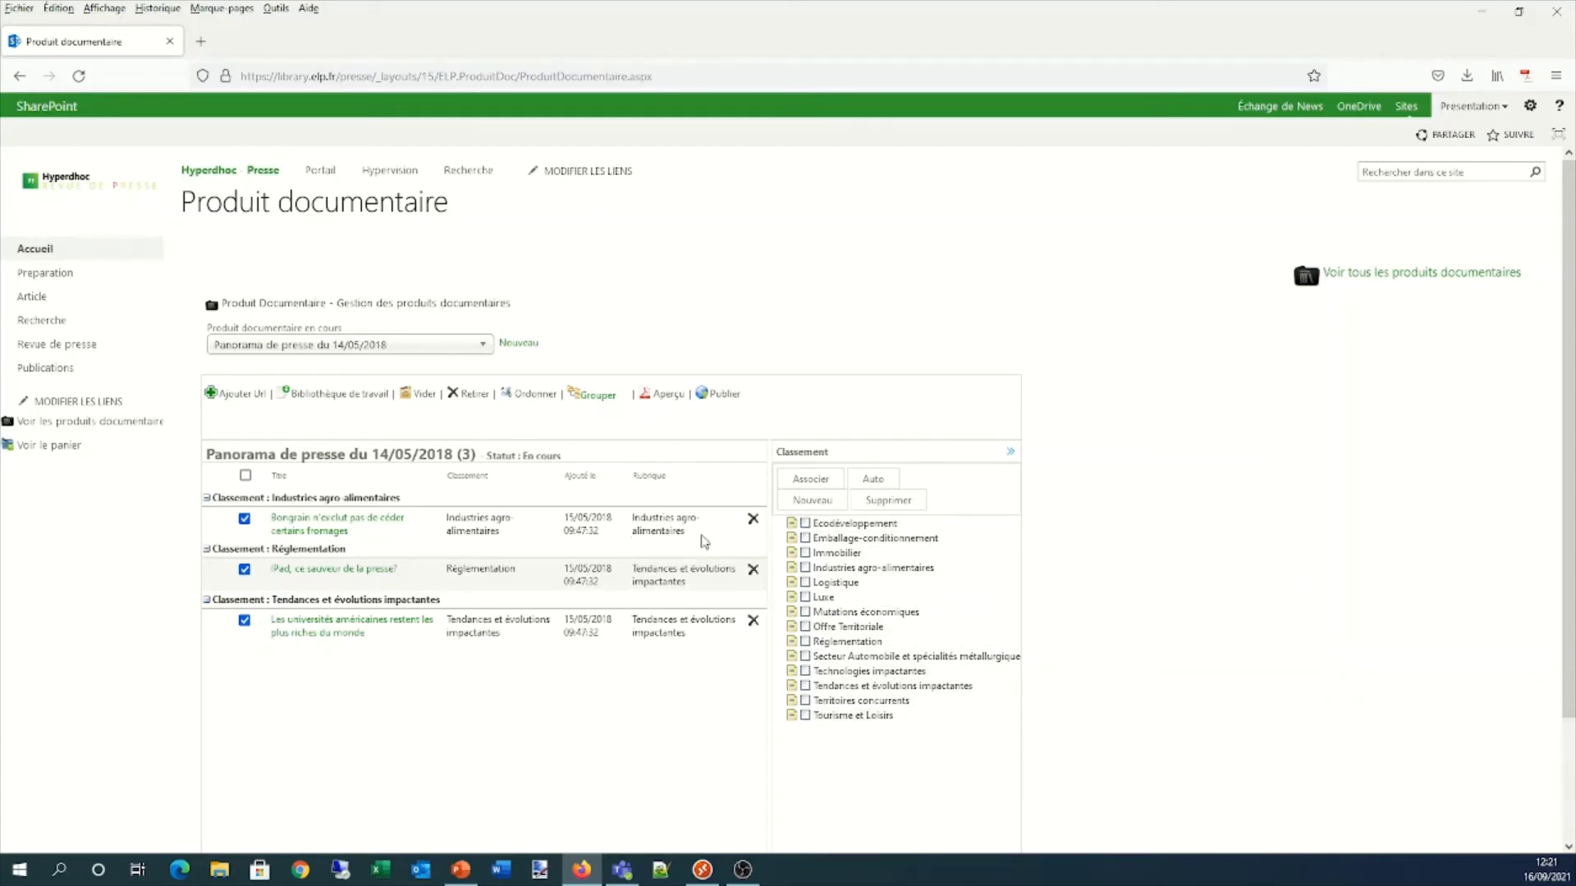
left_click_drag(695, 533, 635, 518)
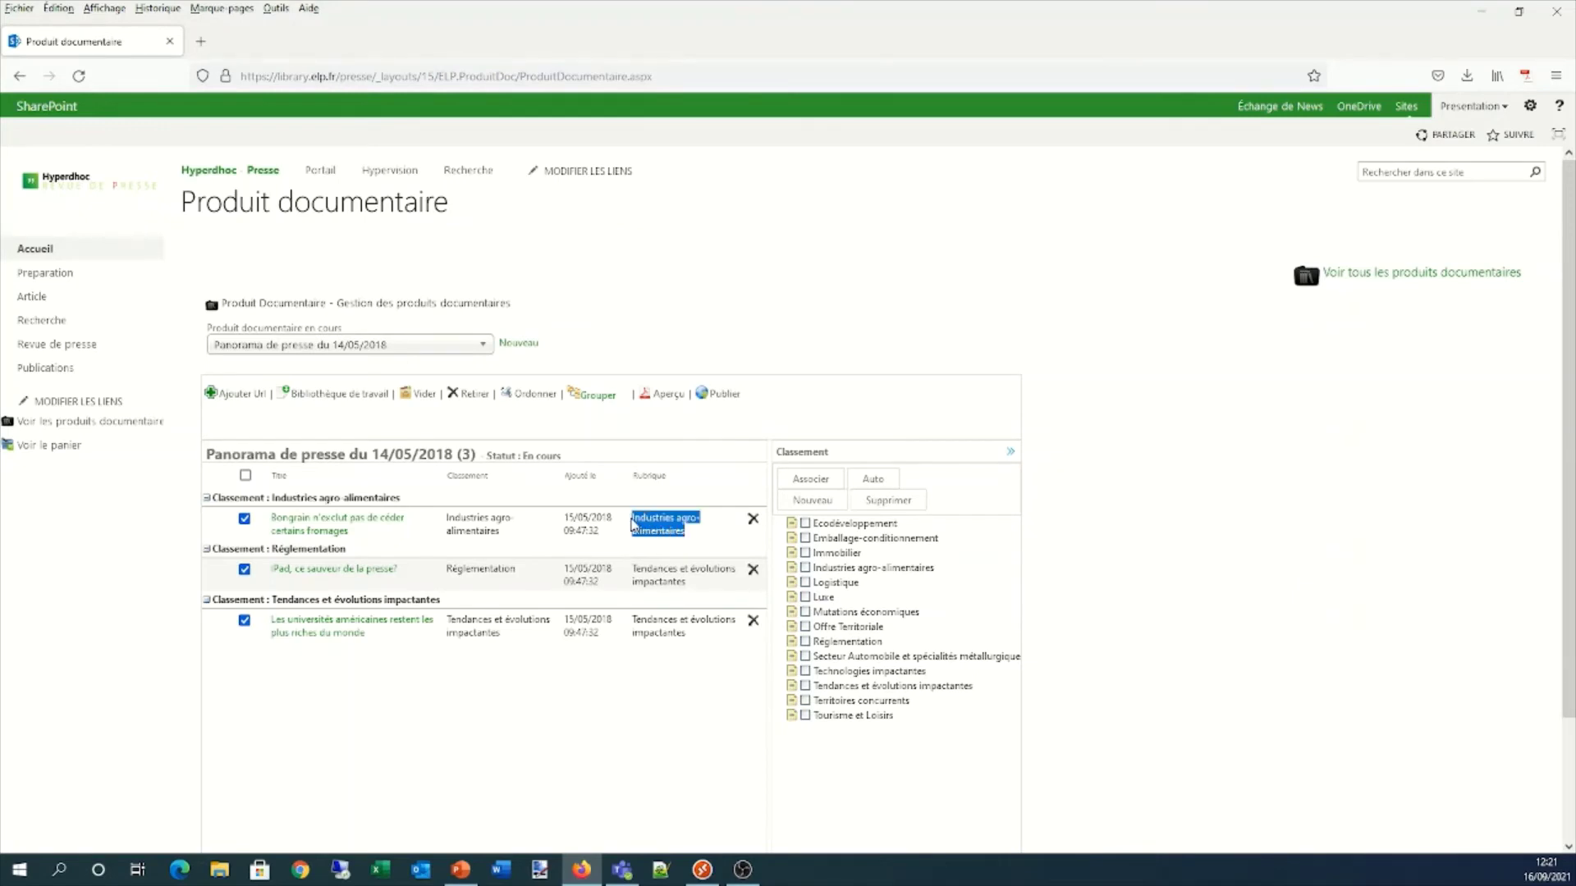
left_click_drag(499, 531, 449, 523)
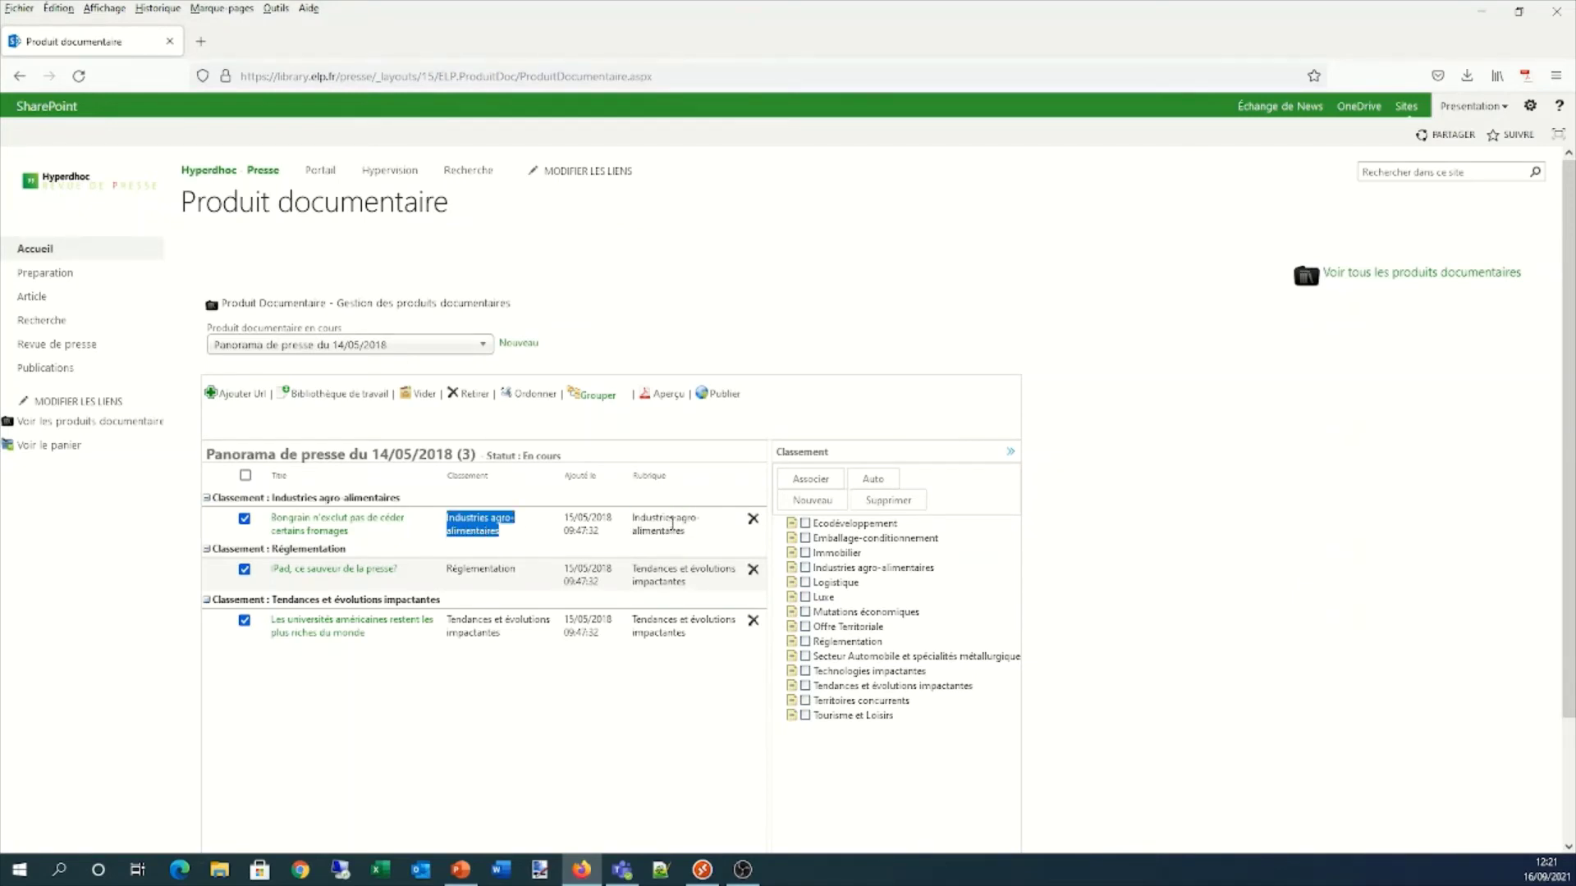
left_click_drag(693, 531, 624, 523)
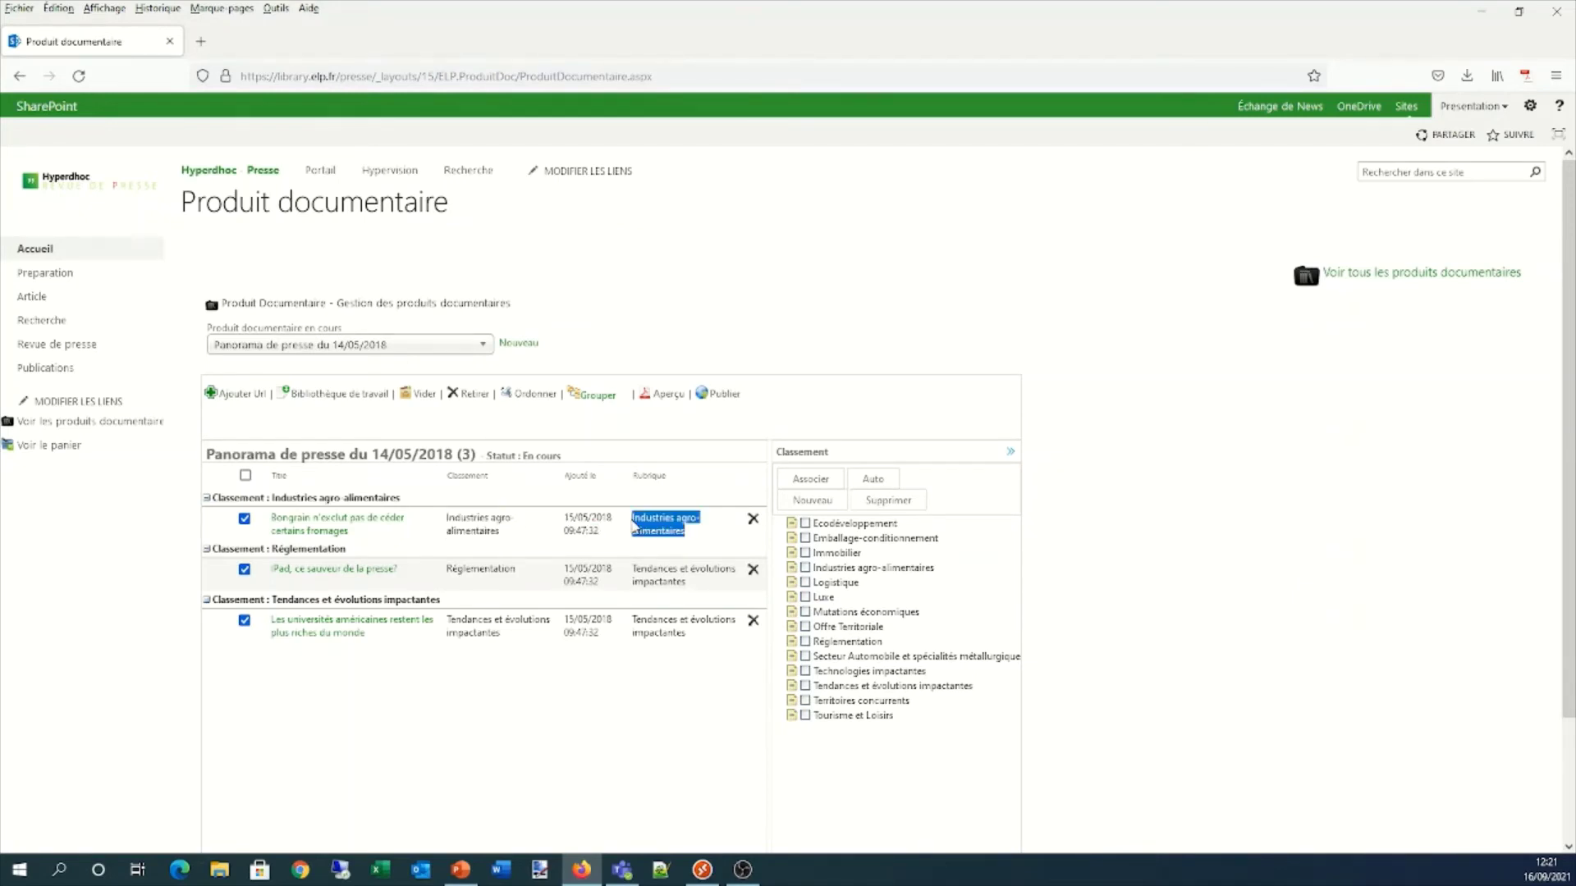
left_click_drag(499, 532, 448, 518)
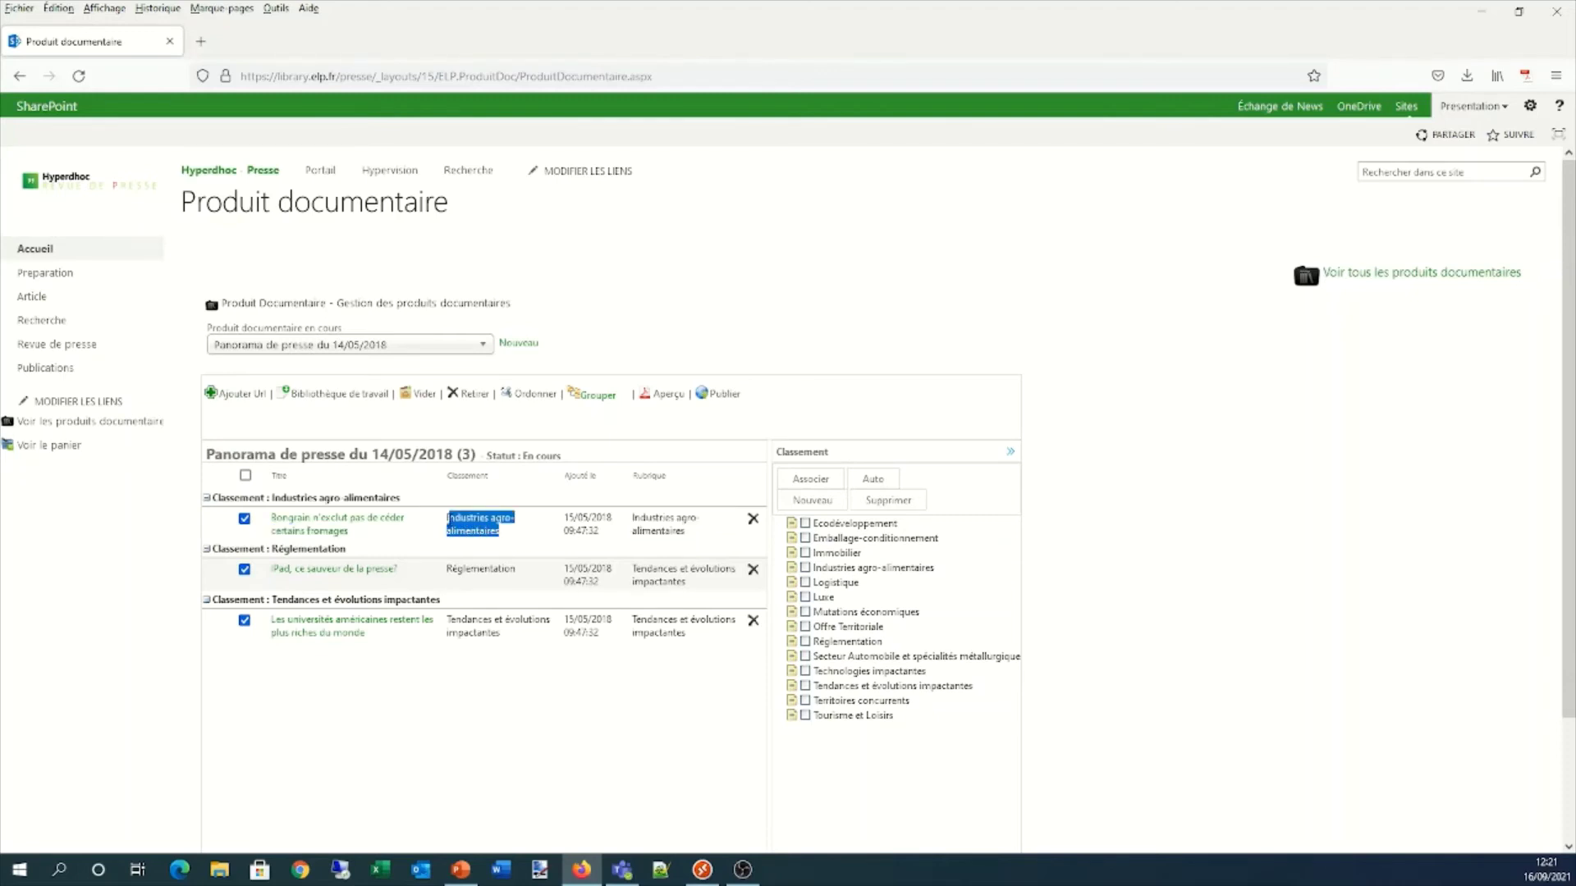
left_click_drag(693, 533, 634, 525)
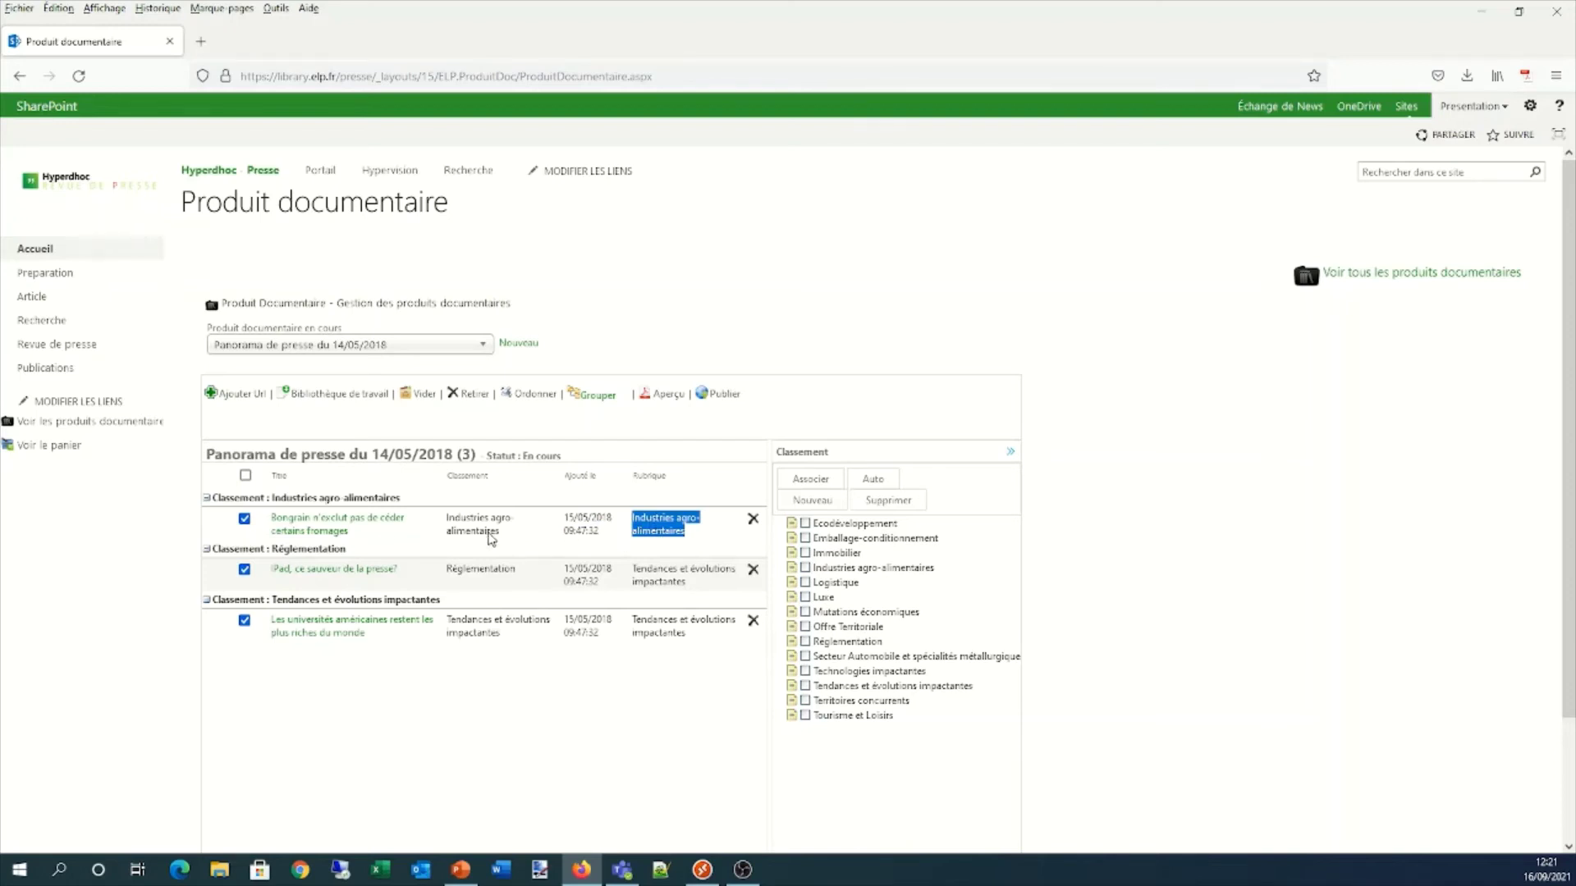
left_click_drag(499, 534, 447, 527)
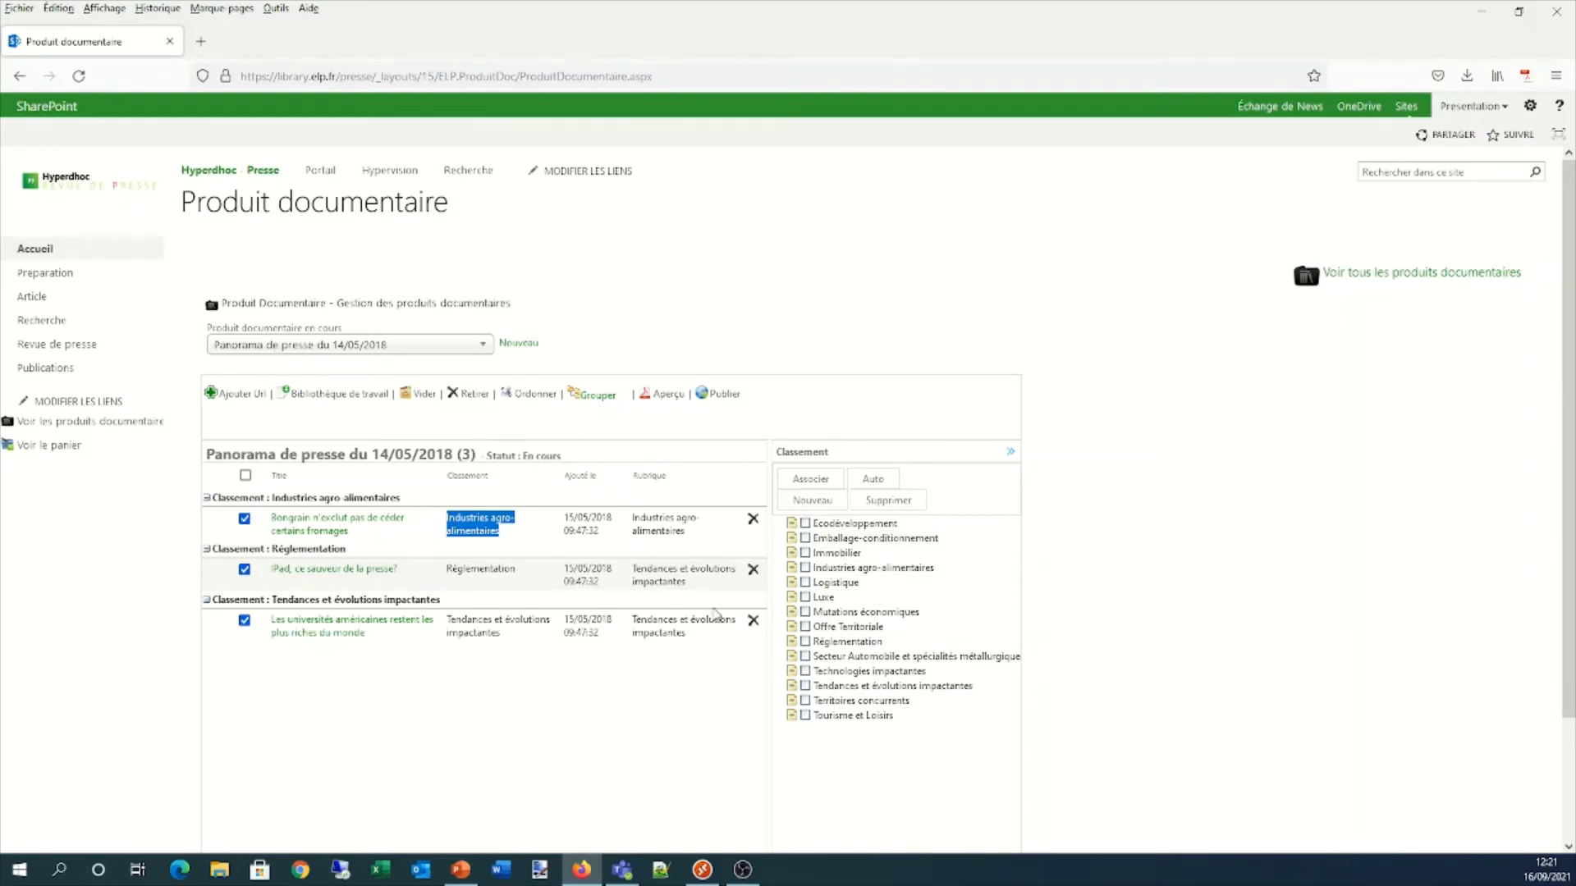
left_click_drag(688, 584, 631, 577)
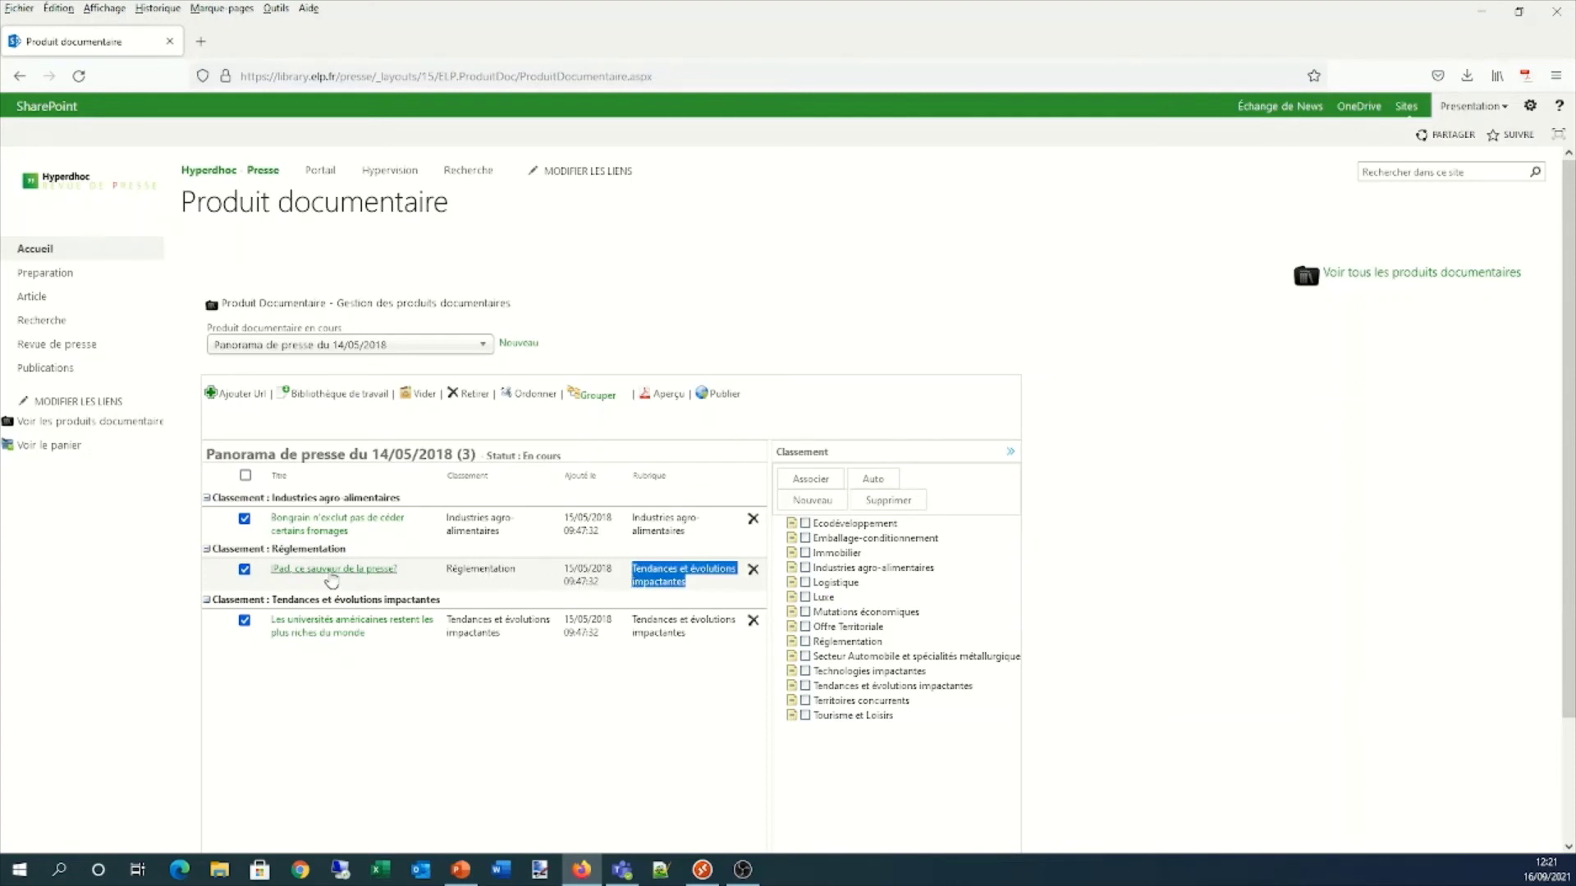
Reorder the panorama's articles by moving the iPad article under Offre Territoriale and the Bongrain article under Logistique, and validate the changes
left_click(528, 398)
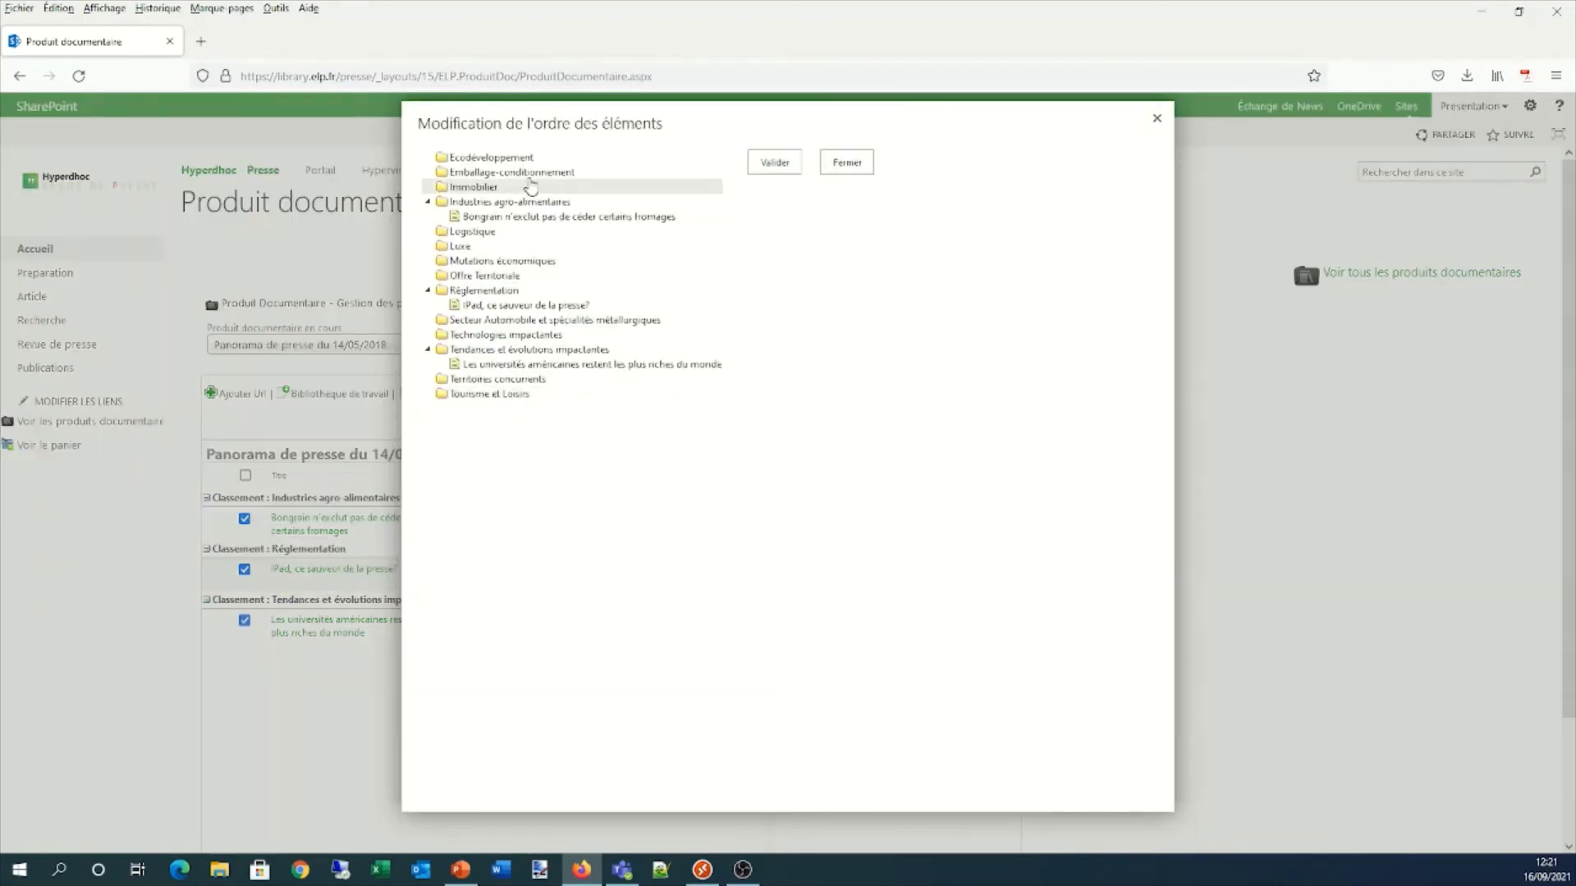
left_click_drag(528, 186, 450, 237)
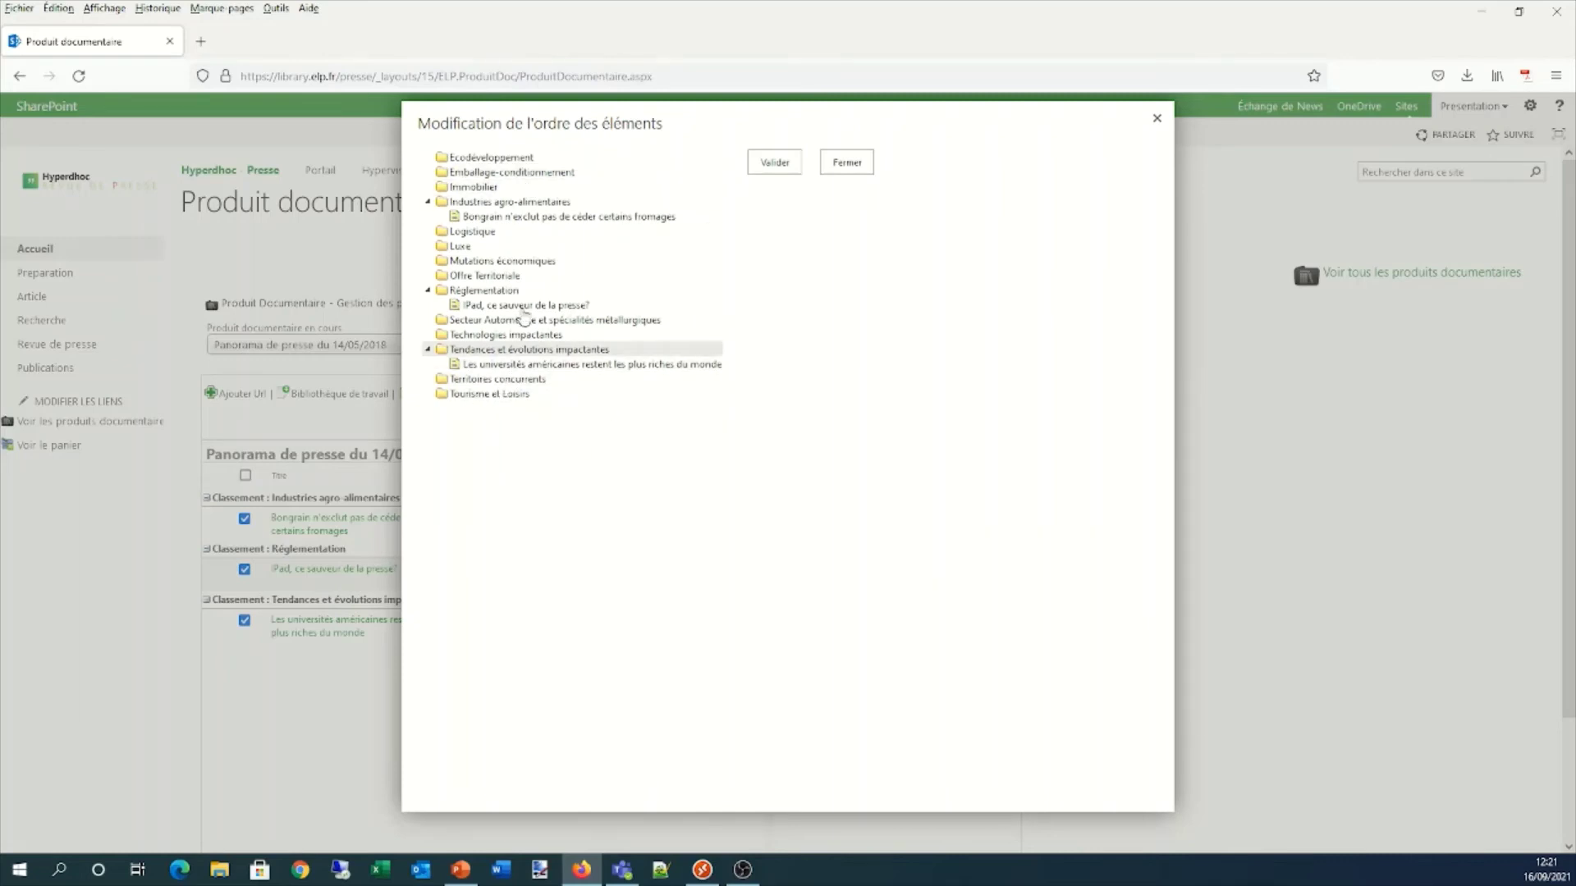
left_click_drag(501, 309, 465, 284)
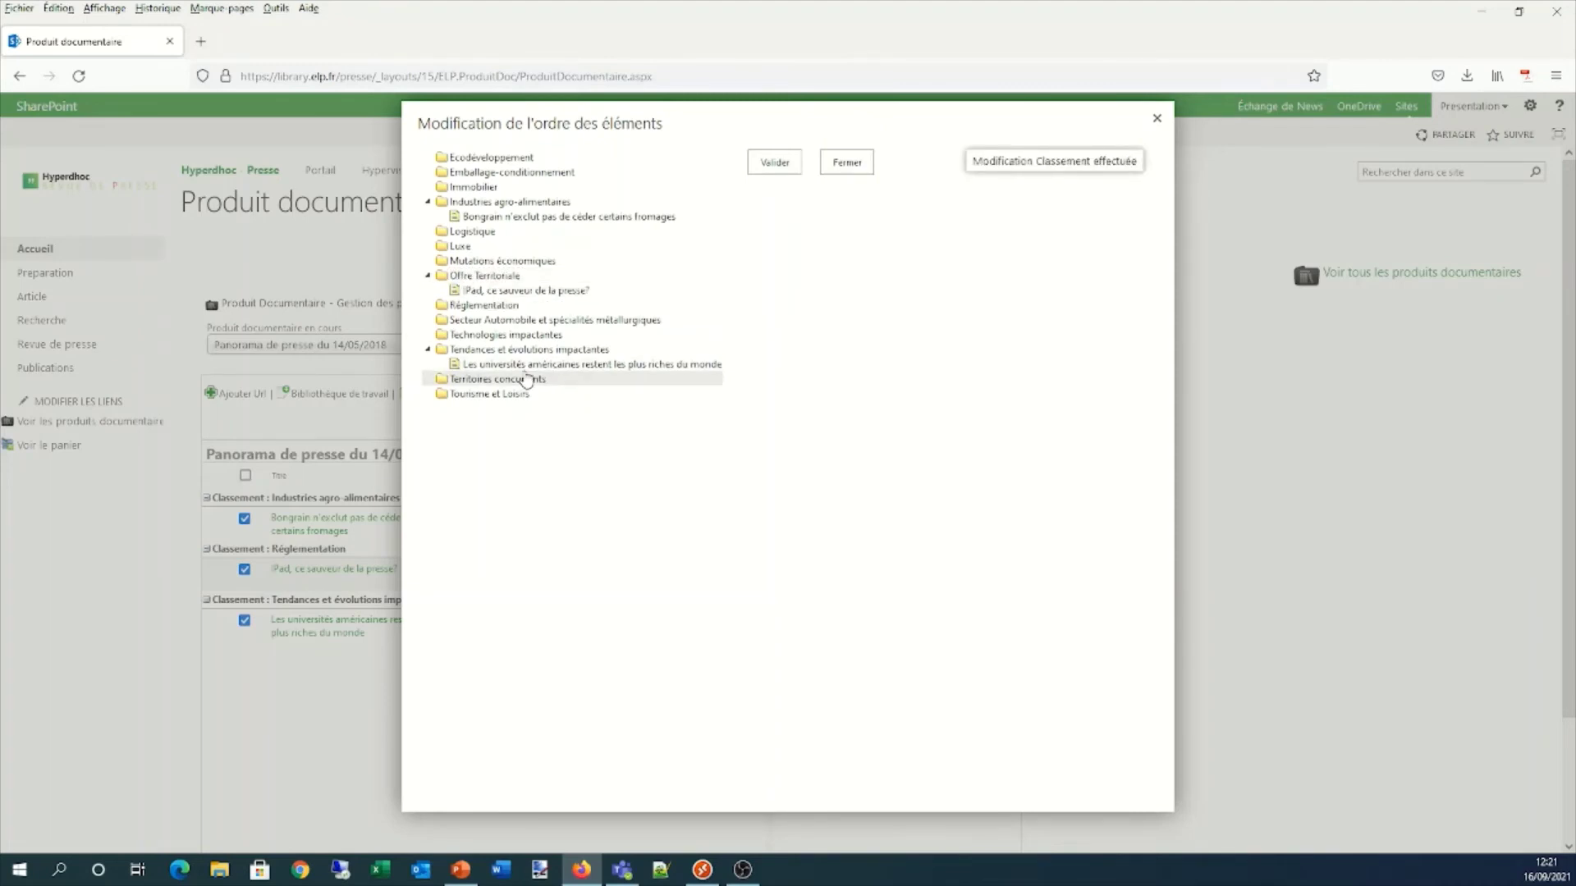
left_click_drag(514, 220, 473, 237)
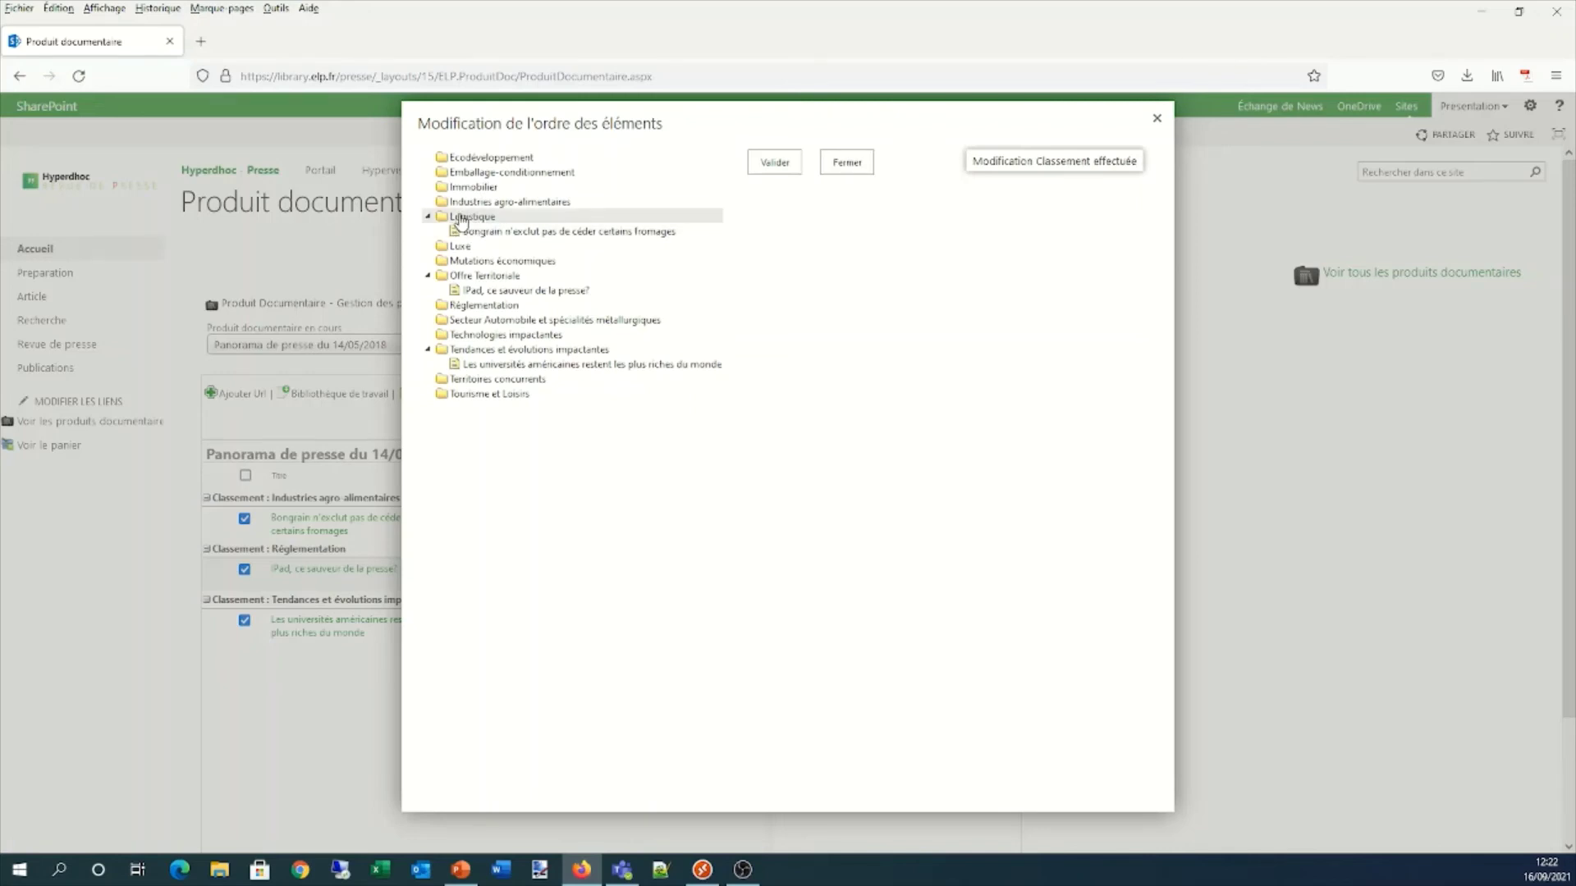
left_click(772, 165)
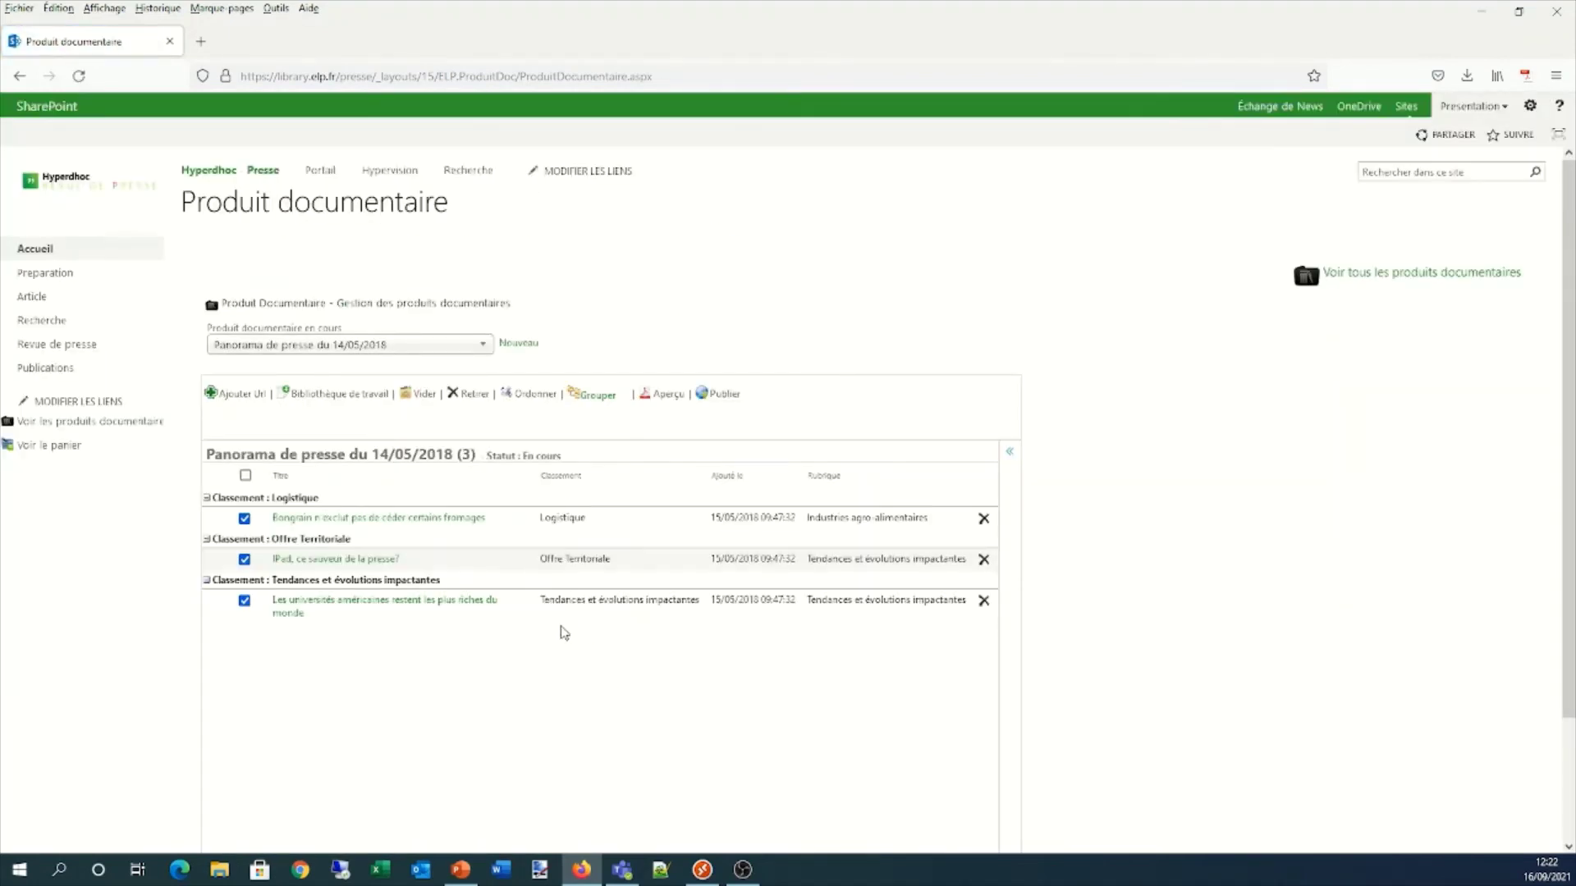
Preview the panorama as a PDF, follow the summary link to the Bongrain article, look through it and return to the summary
left_click(667, 395)
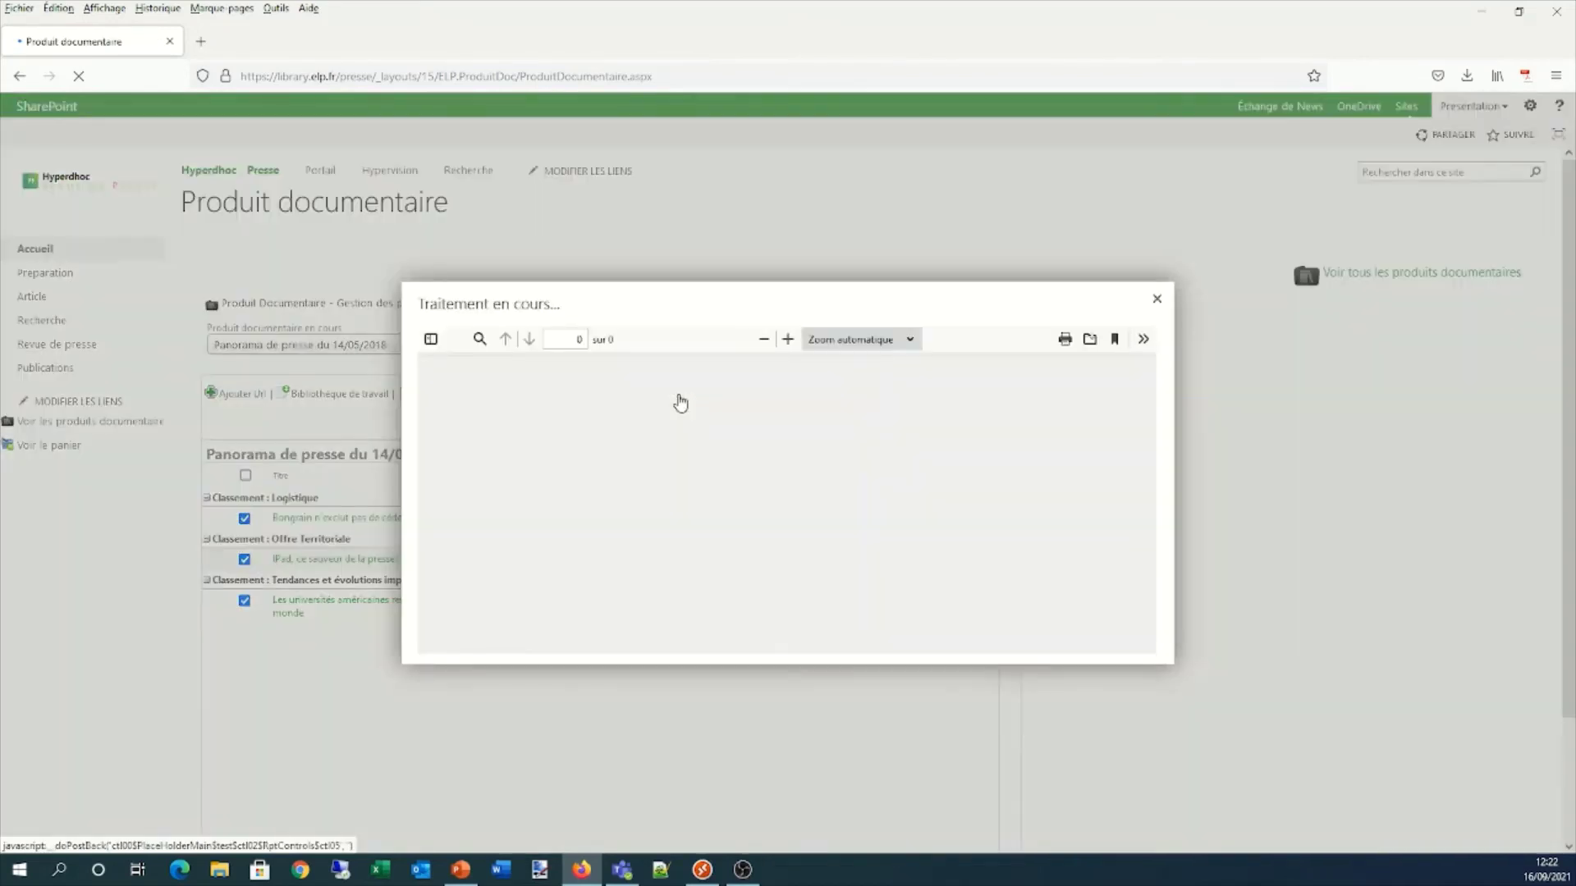
scroll(765, 543, "down", 2)
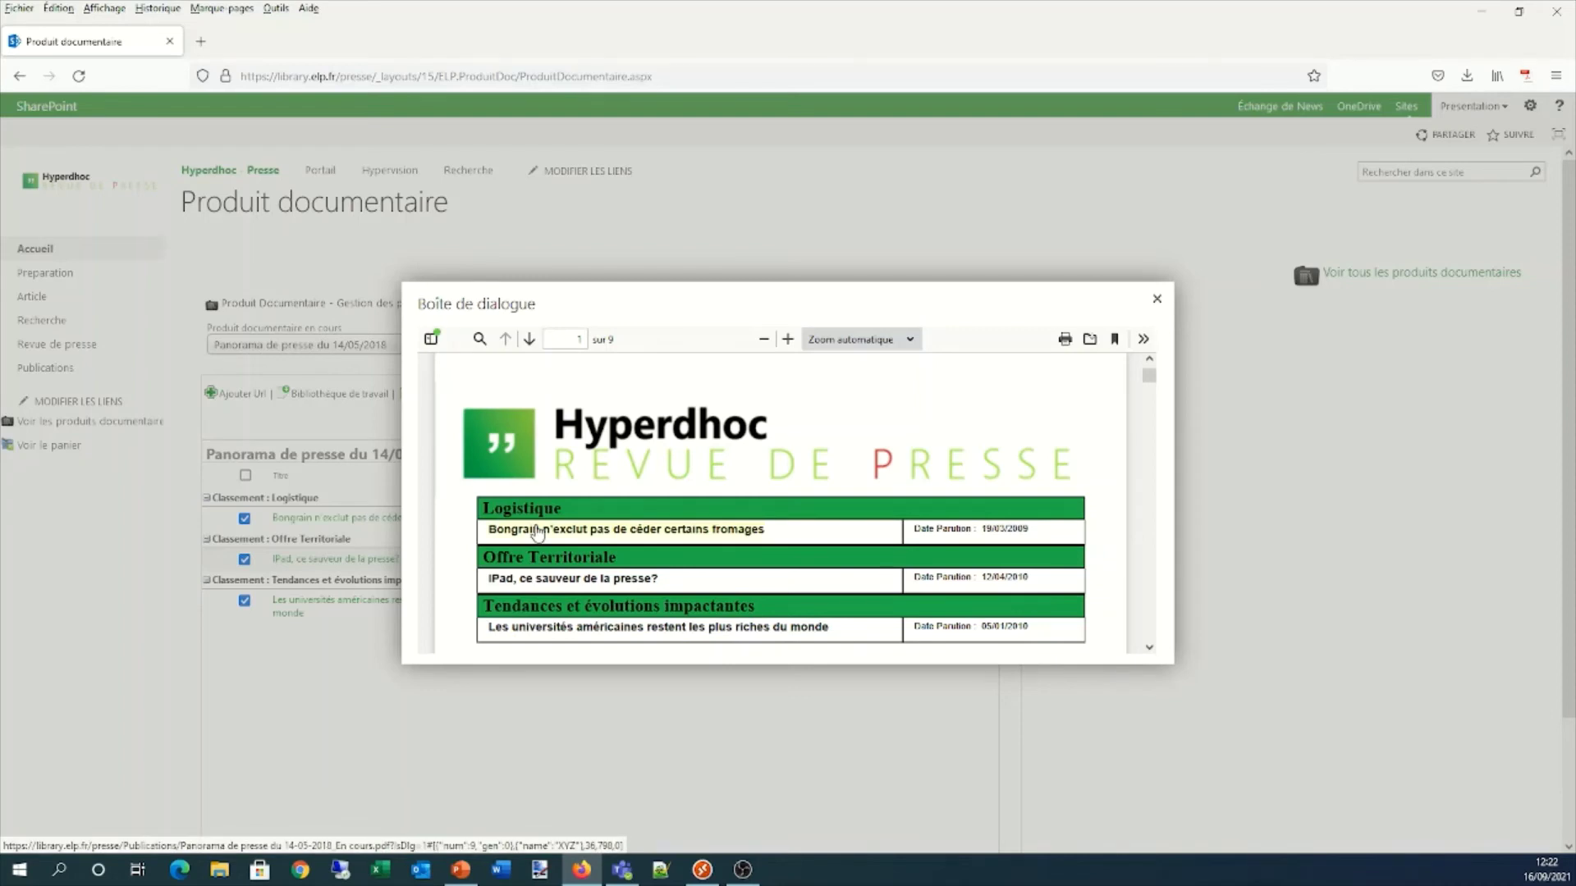
left_click(538, 532)
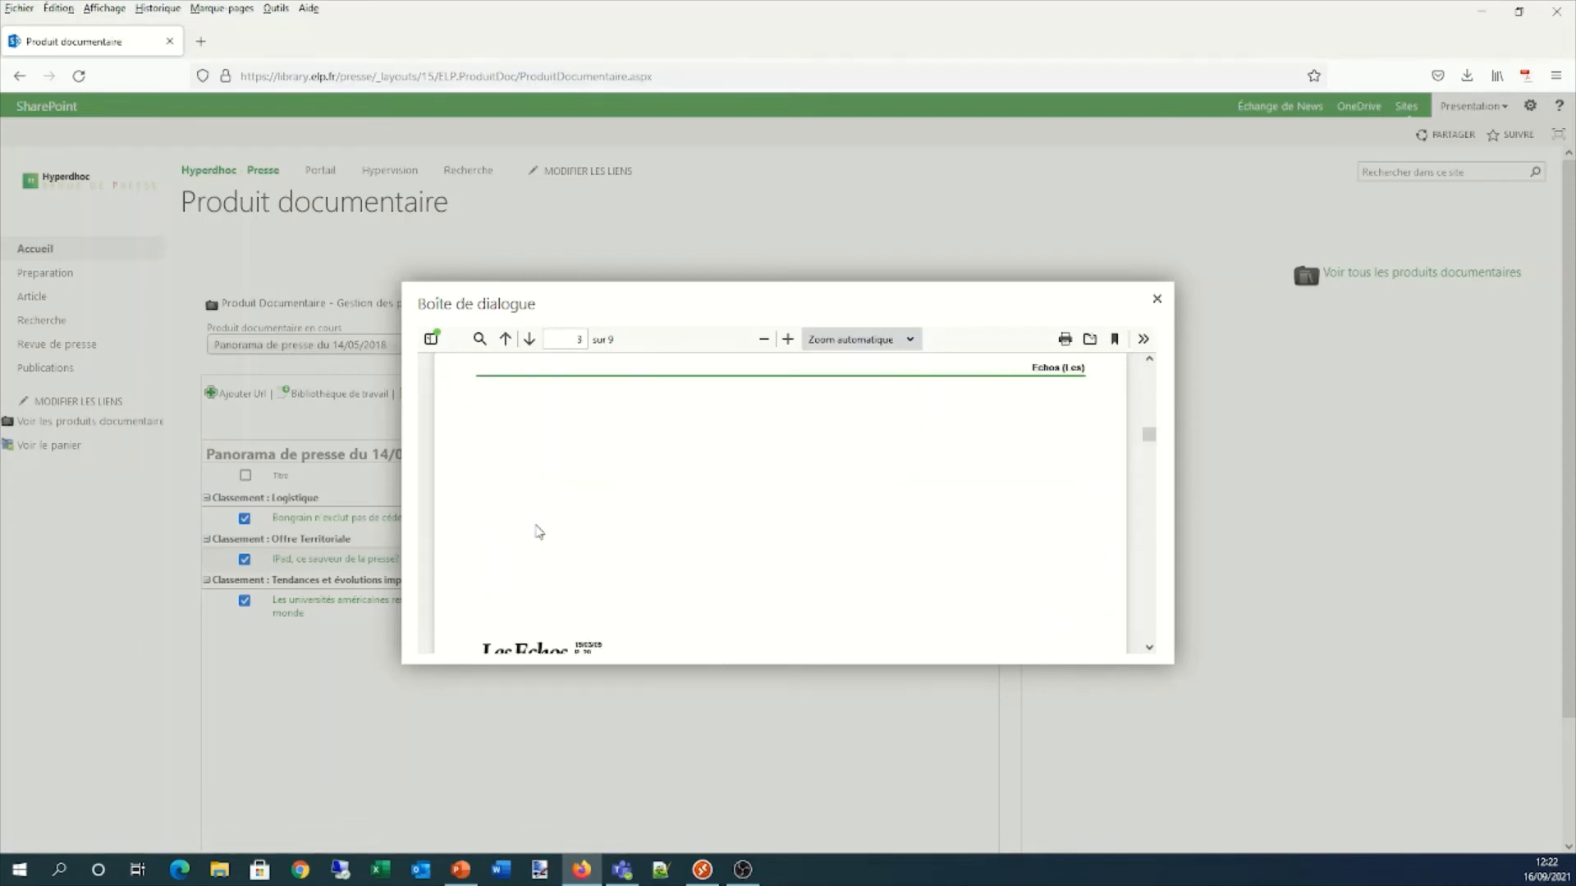
scroll(516, 504, "down", 2)
scroll(516, 504, "up", 3)
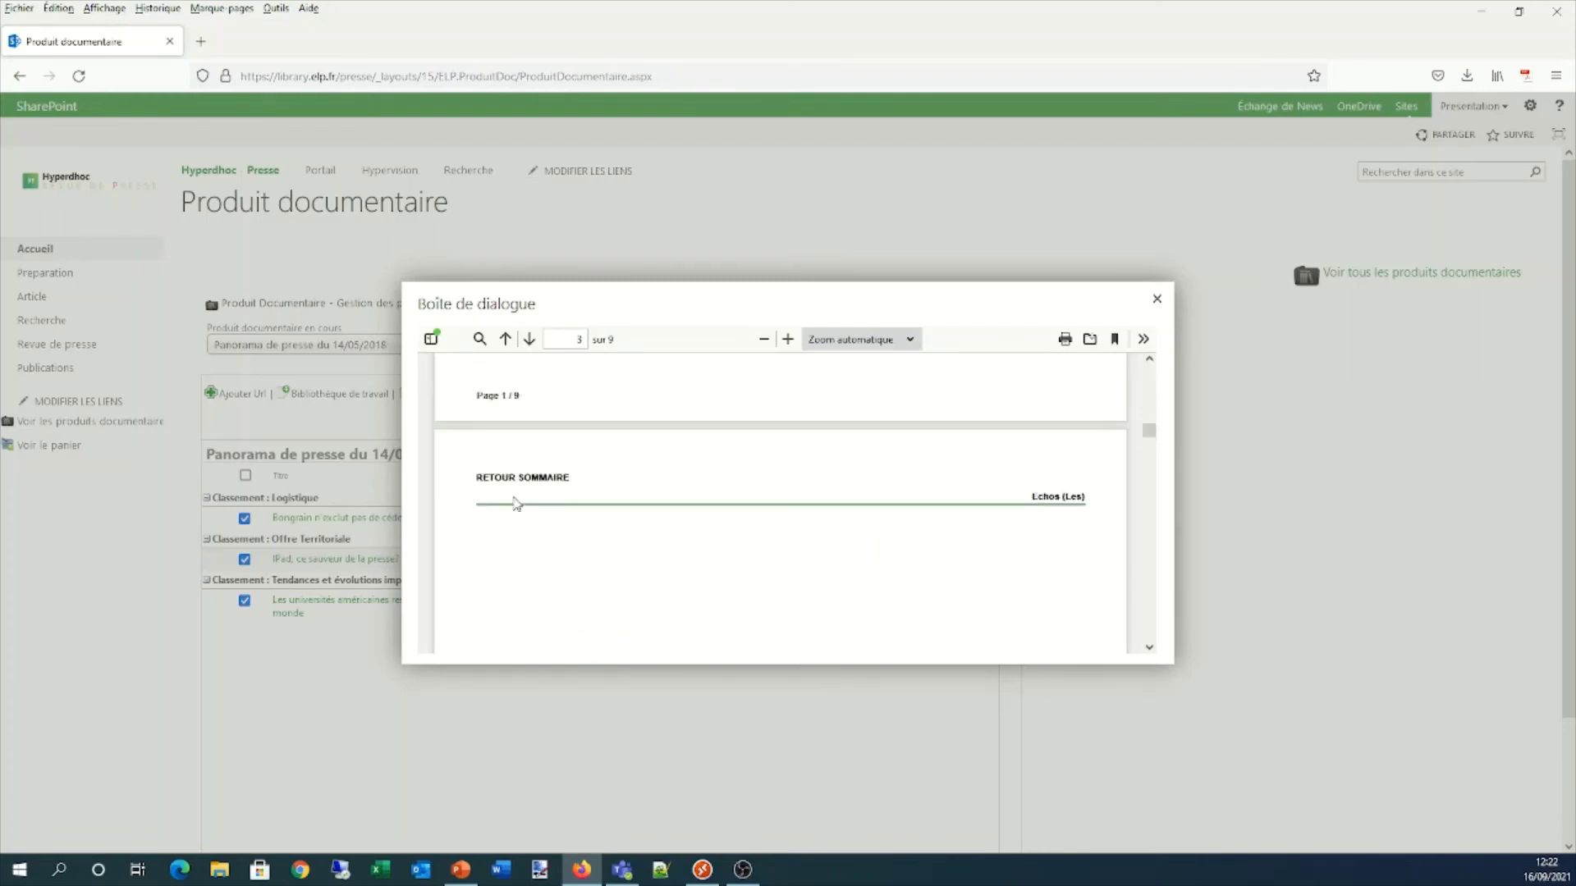
scroll(516, 504, "up", 1)
scroll(517, 512, "down", 3)
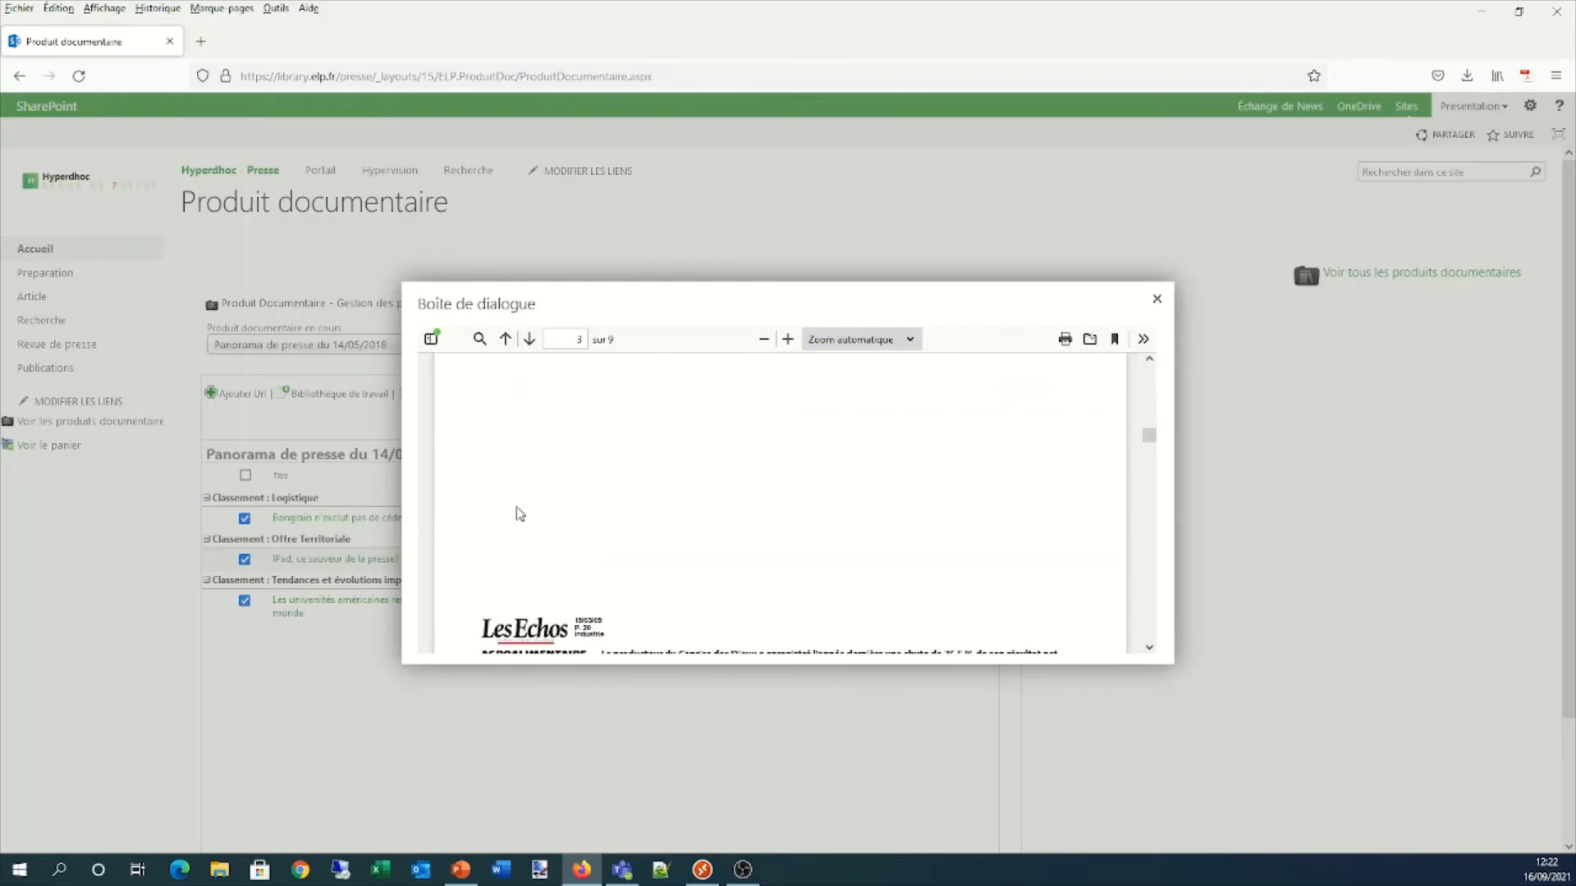
scroll(520, 513, "down", 3)
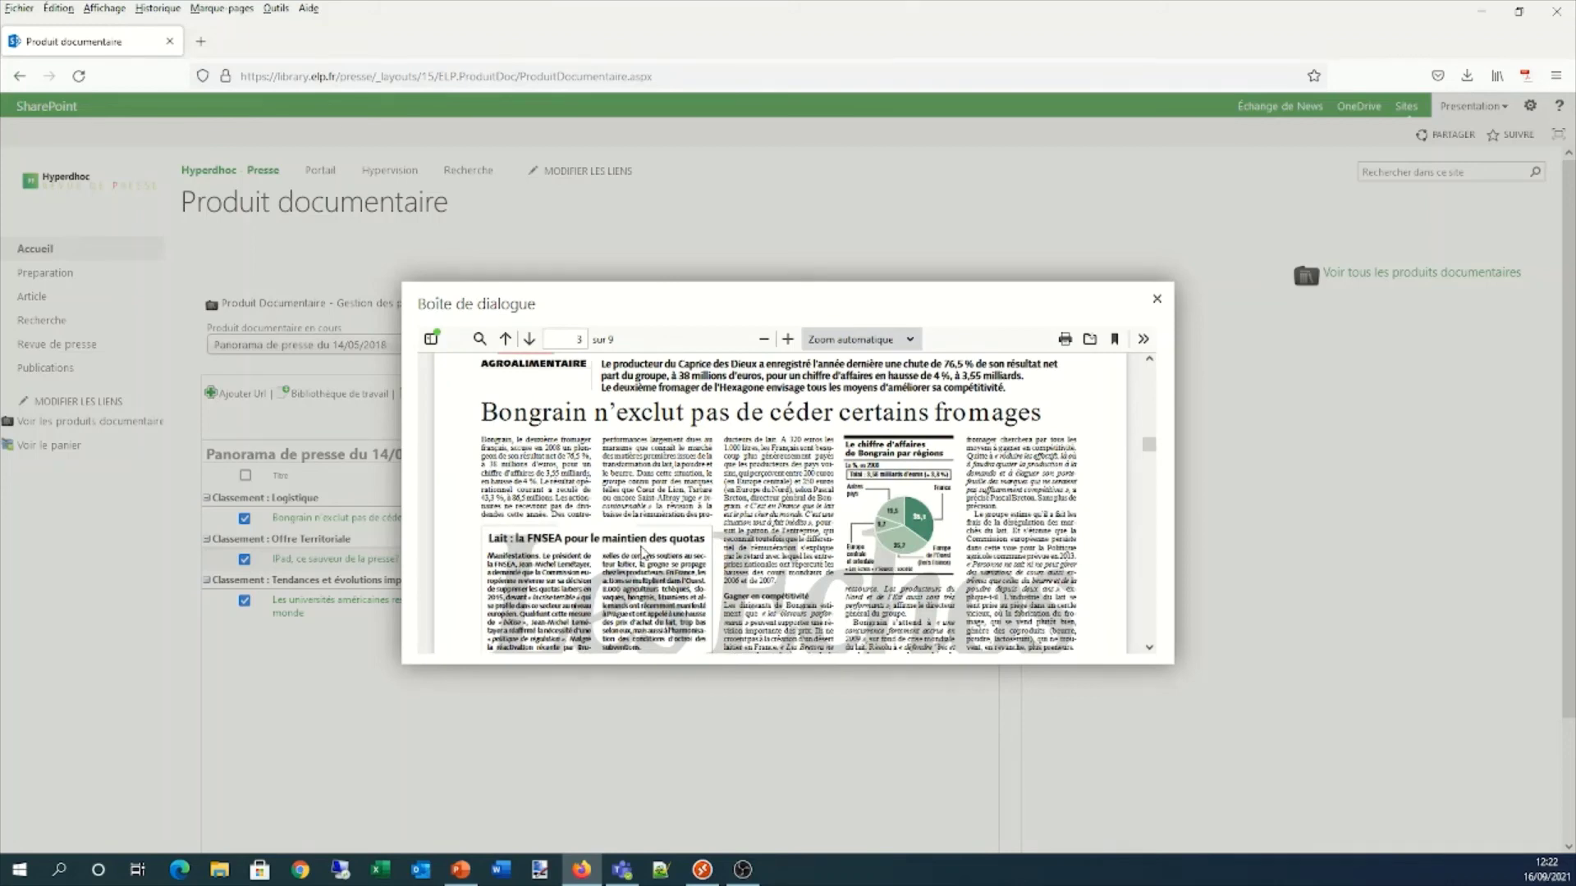
scroll(638, 551, "down", 5)
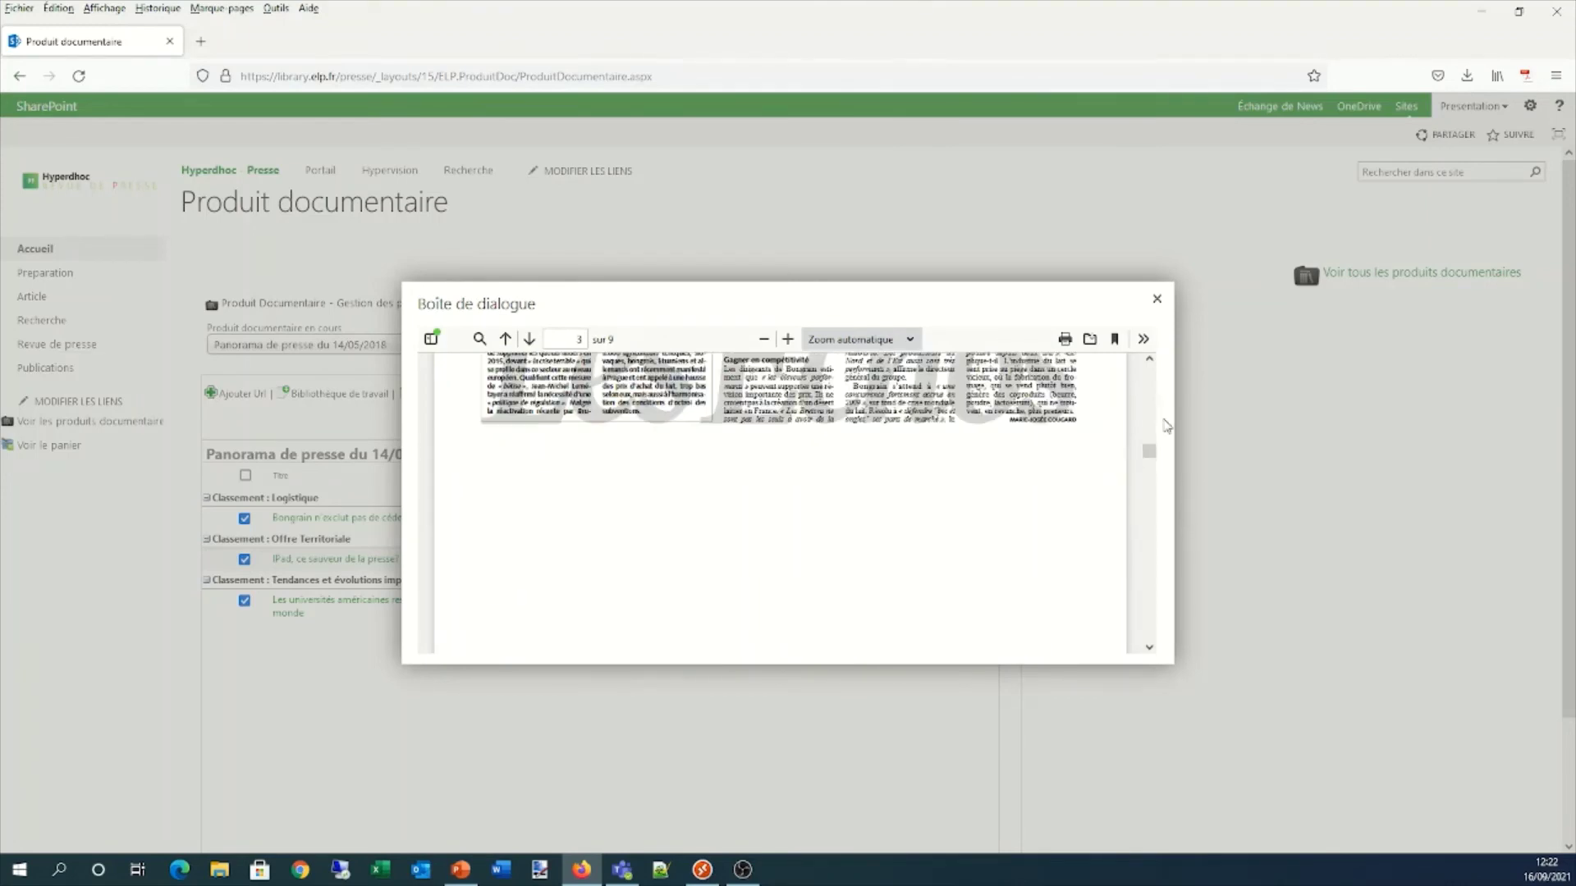
left_click_drag(1148, 450, 1151, 434)
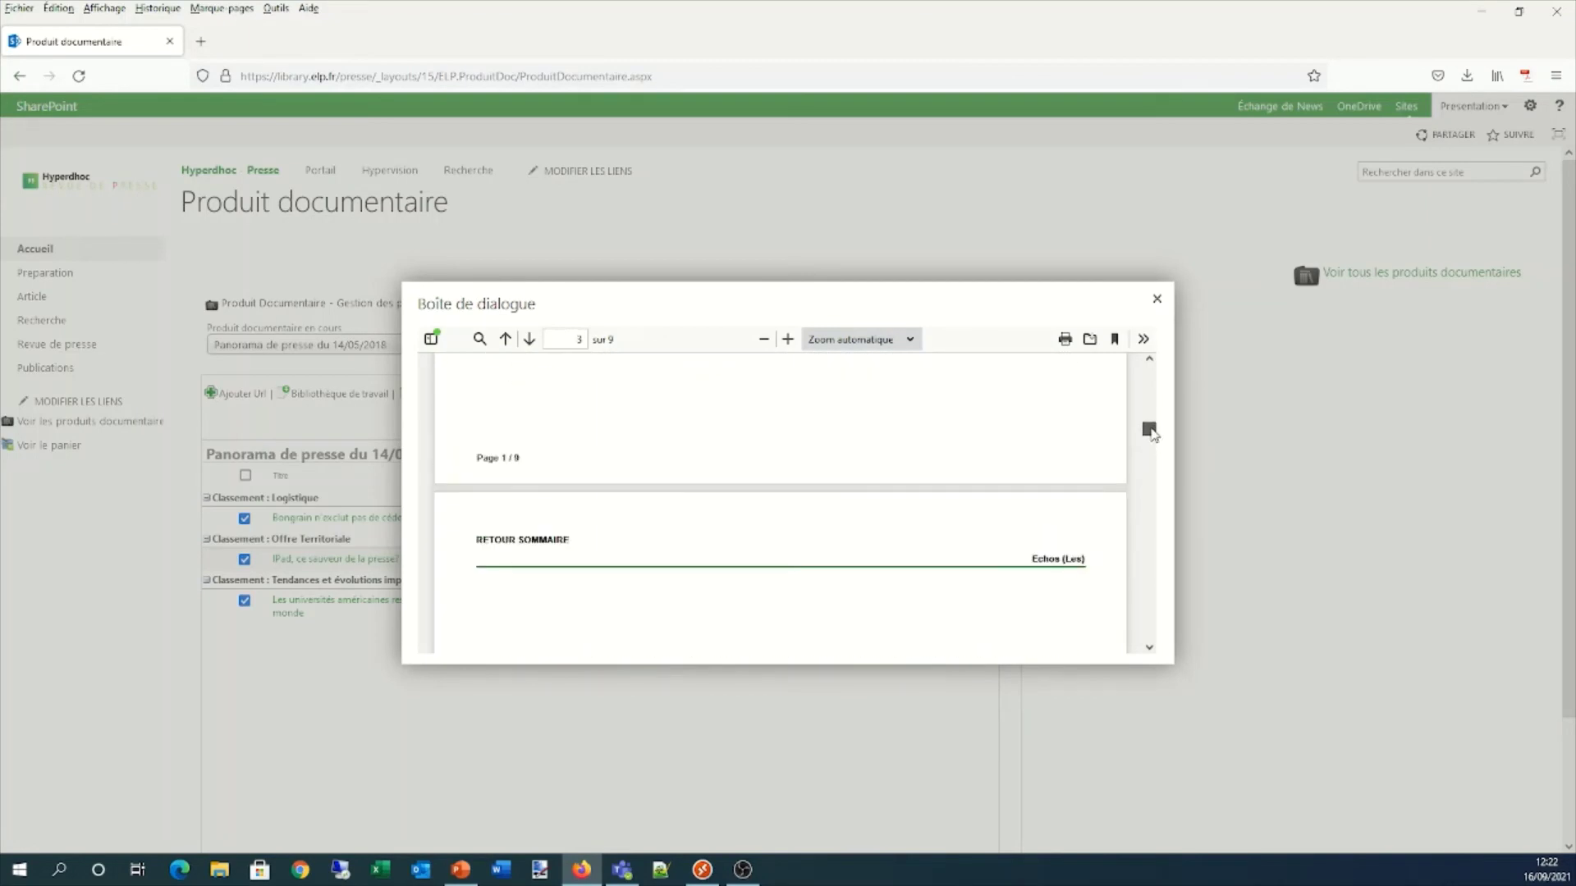
left_click(528, 541)
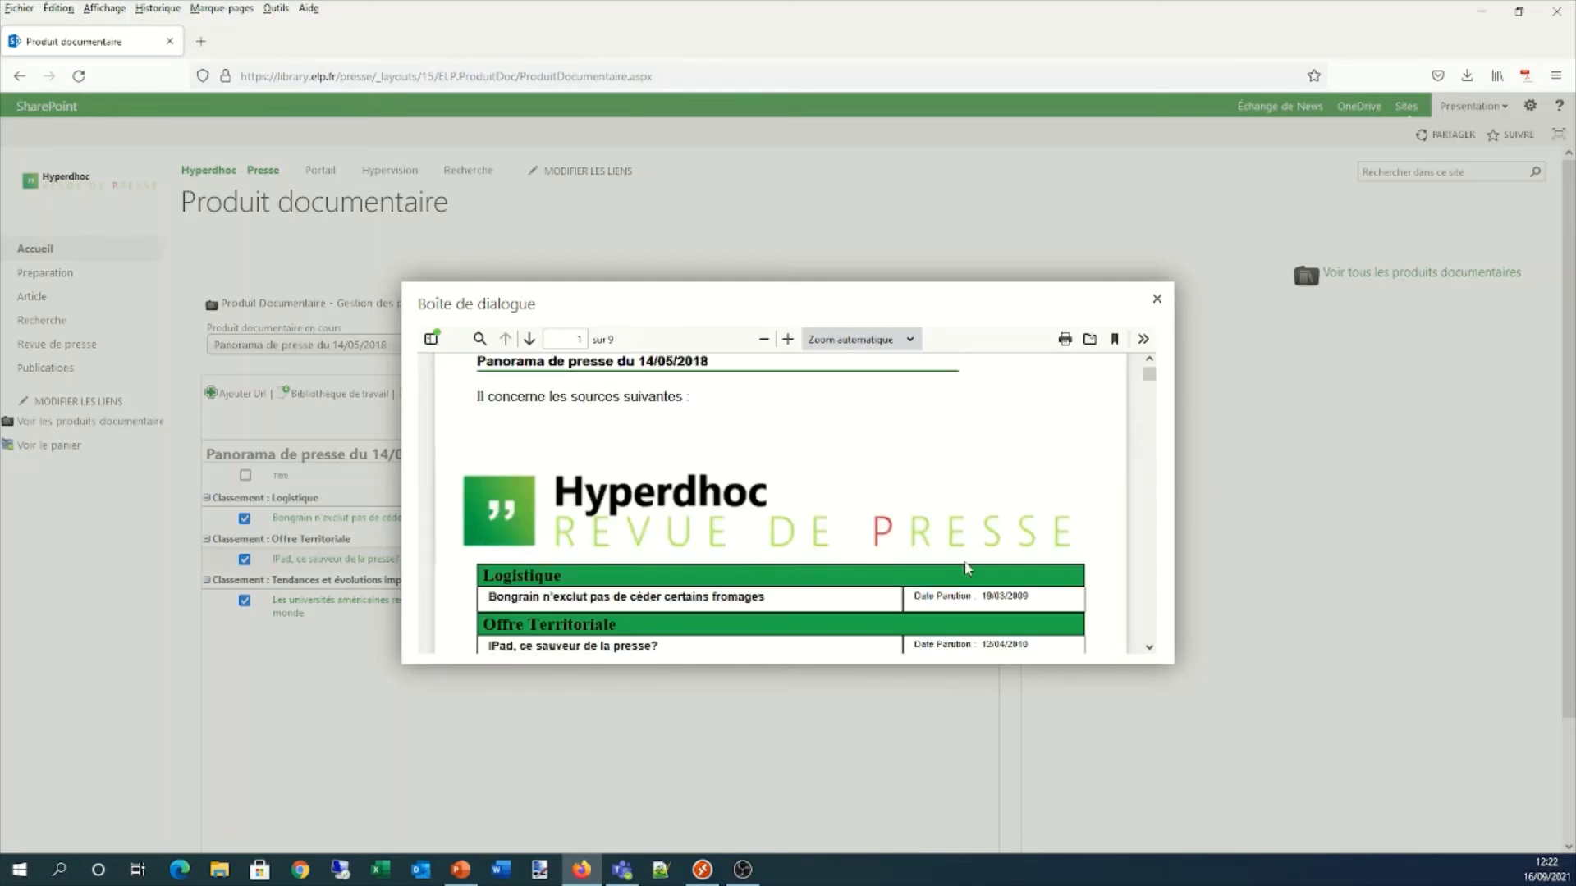
Follow the summary link to the iPad article in the PDF preview and return to the summary
scroll(755, 597, "down", 2)
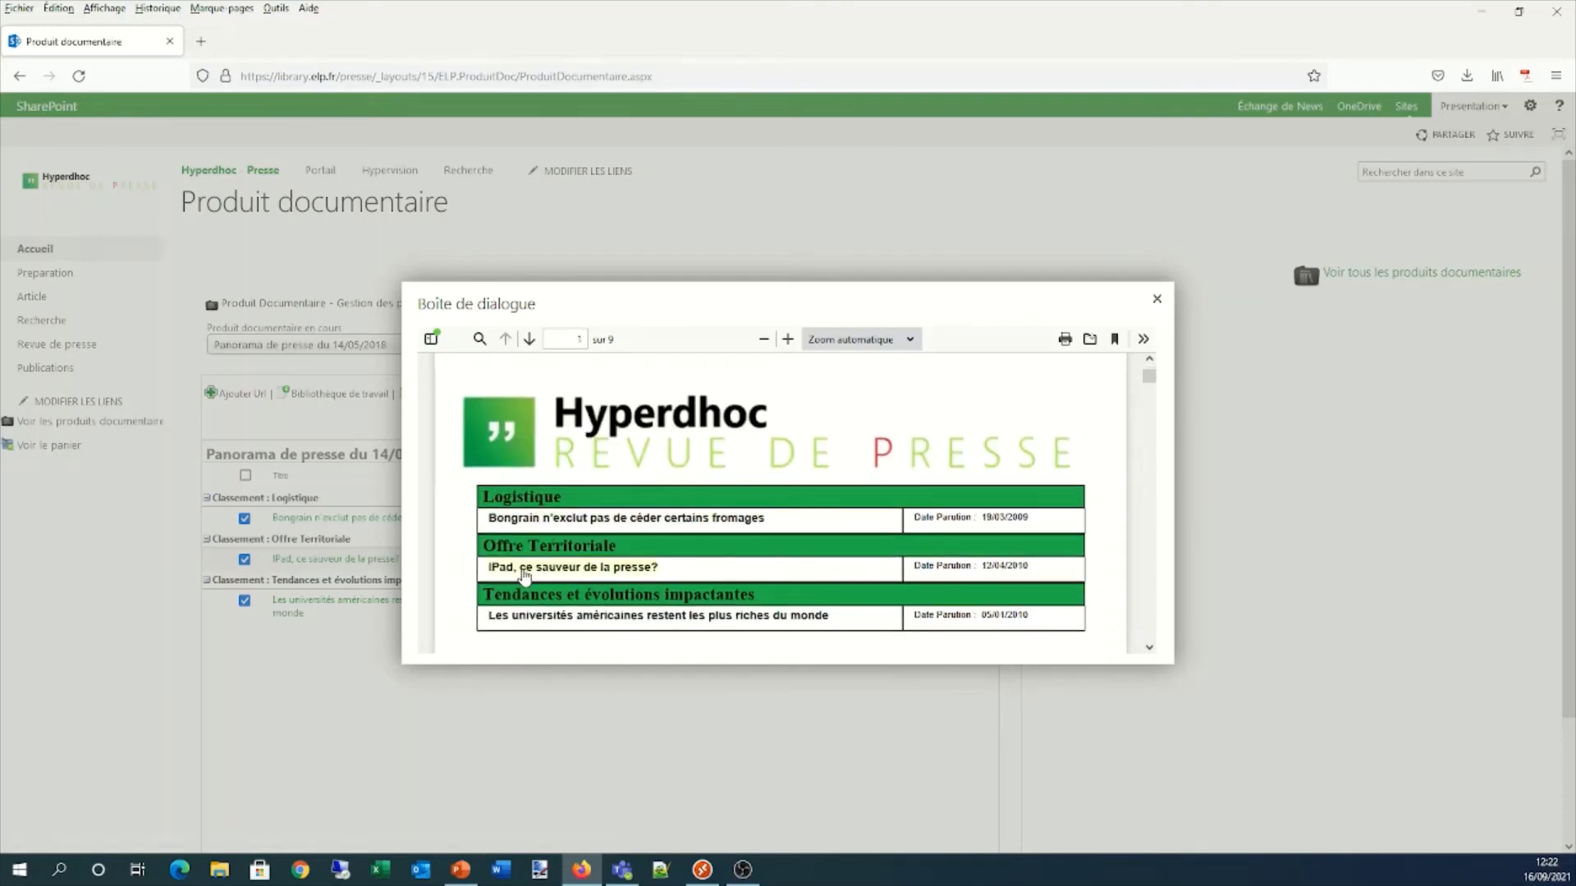
left_click(524, 574)
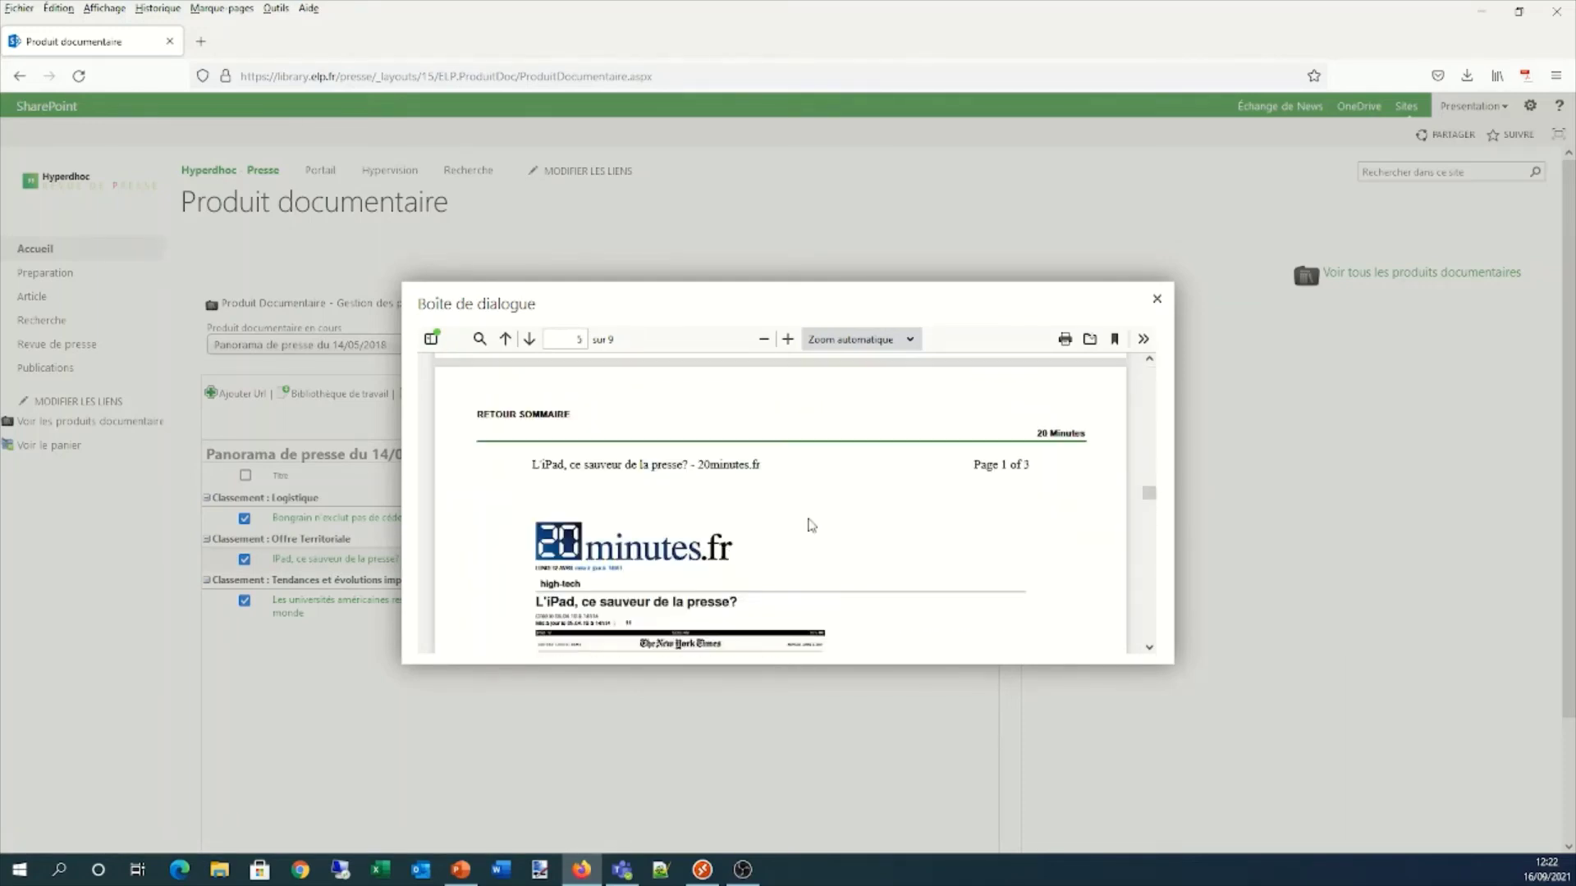
left_click(508, 427)
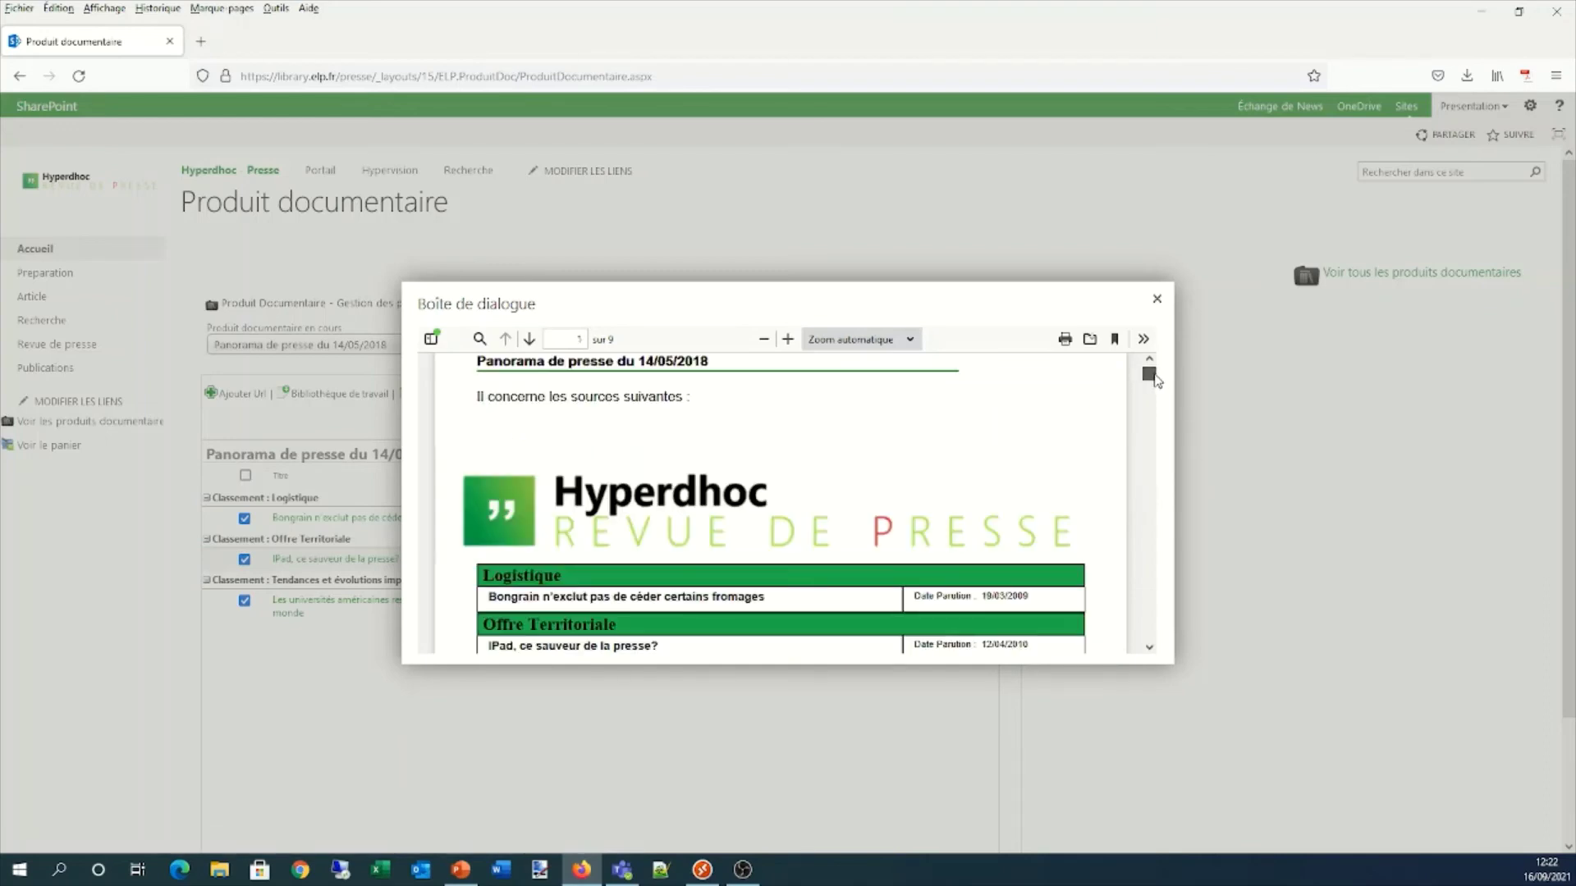
Examine the PDF preview's header, classification headings, publication dates and article layout, and close the preview
scroll(1155, 380, "down", 4)
scroll(702, 566, "up", 2)
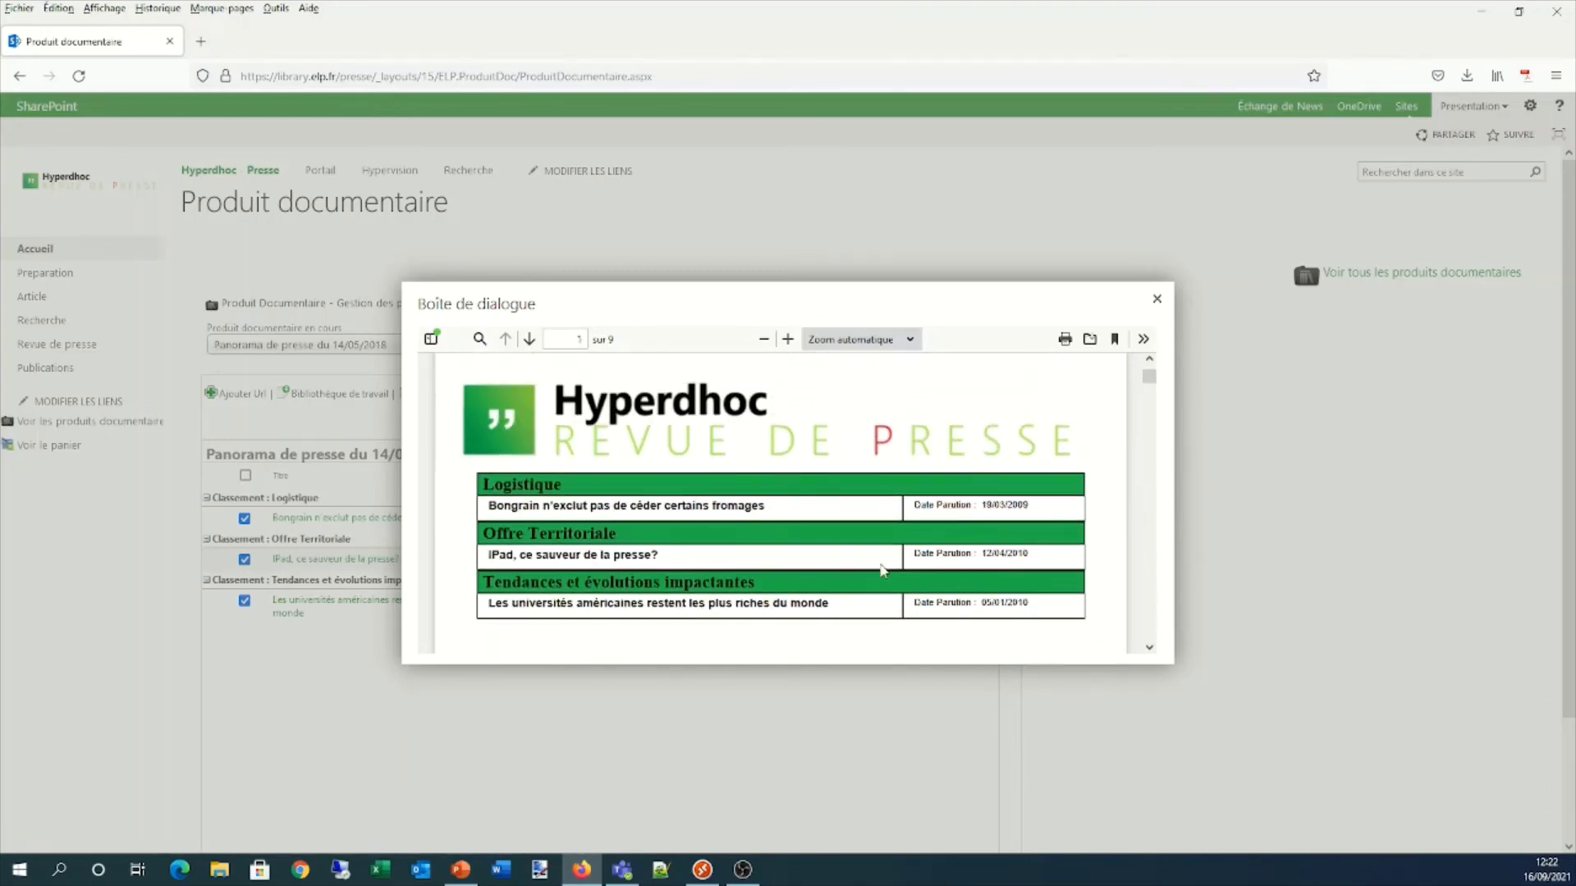
left_click_drag(1035, 515, 948, 503)
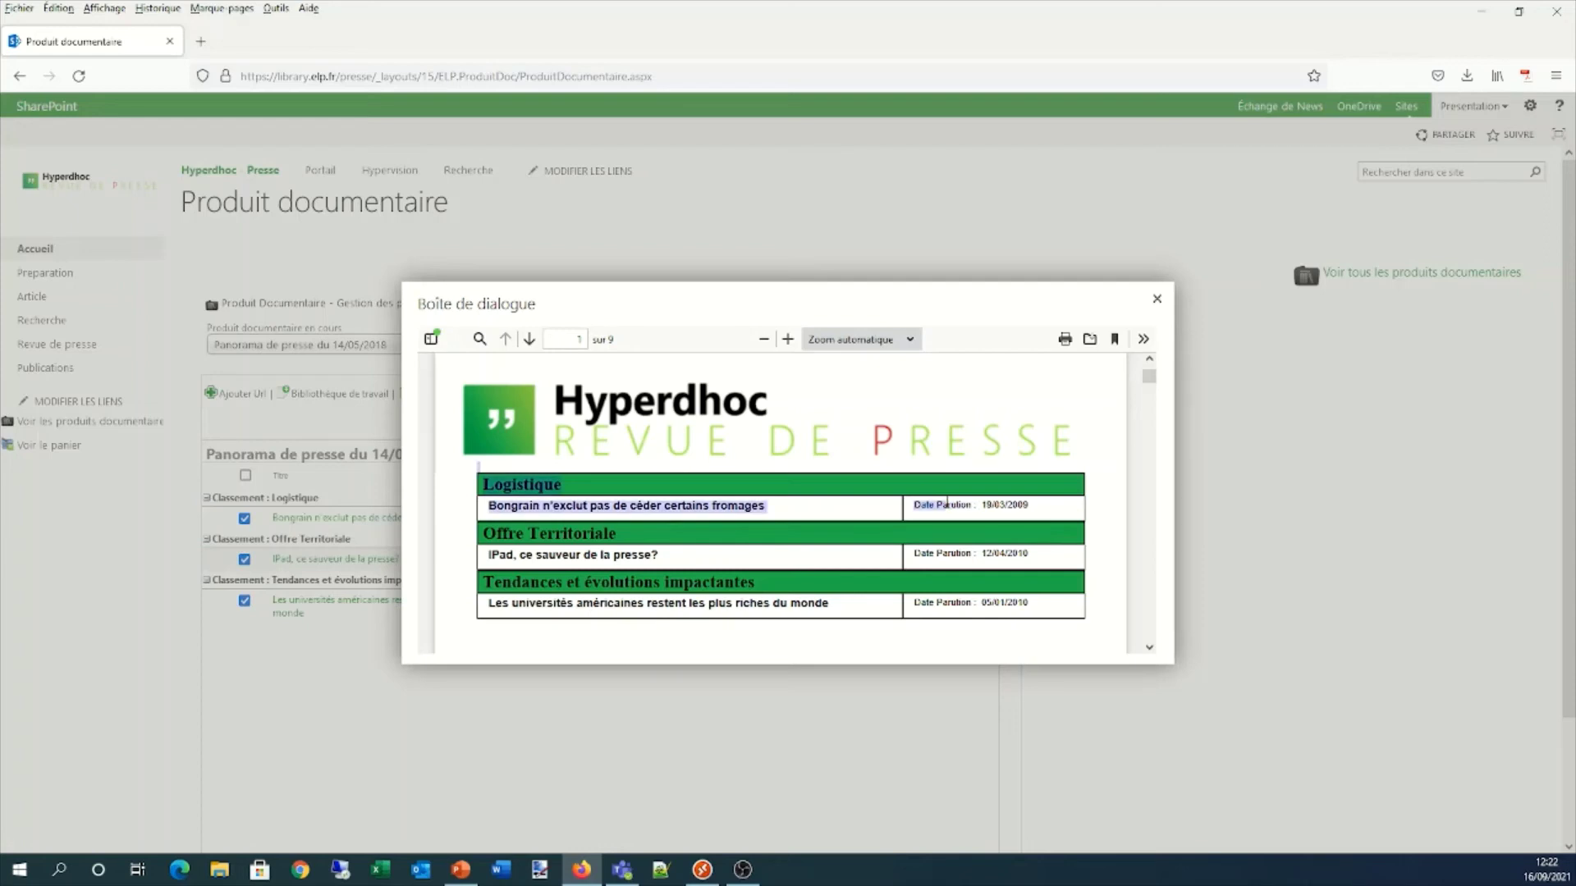
left_click(489, 518)
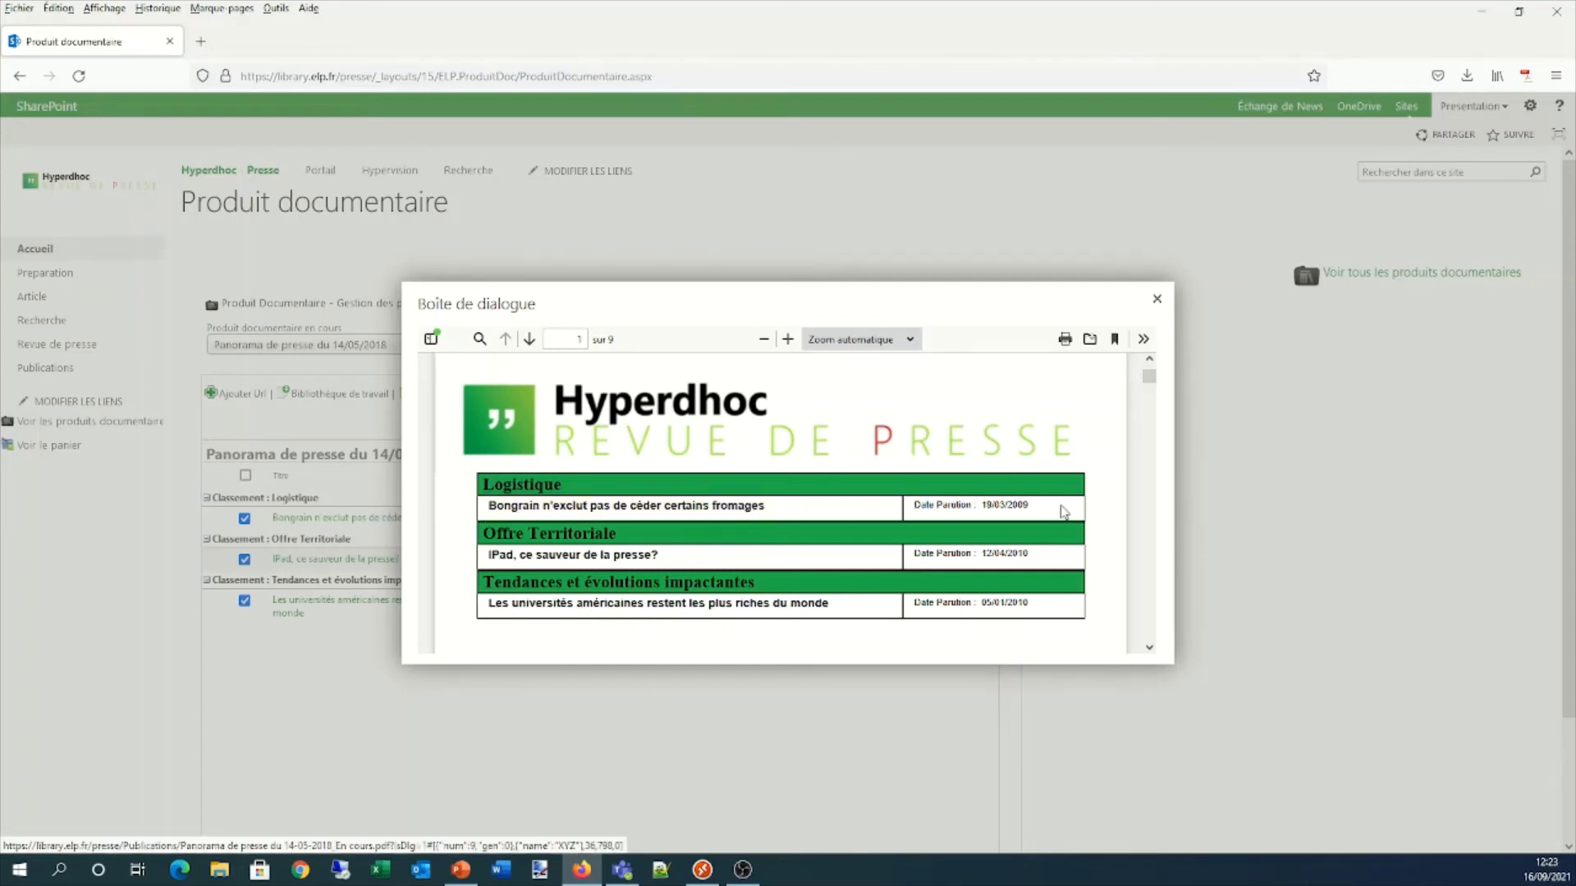
double_click(1011, 504)
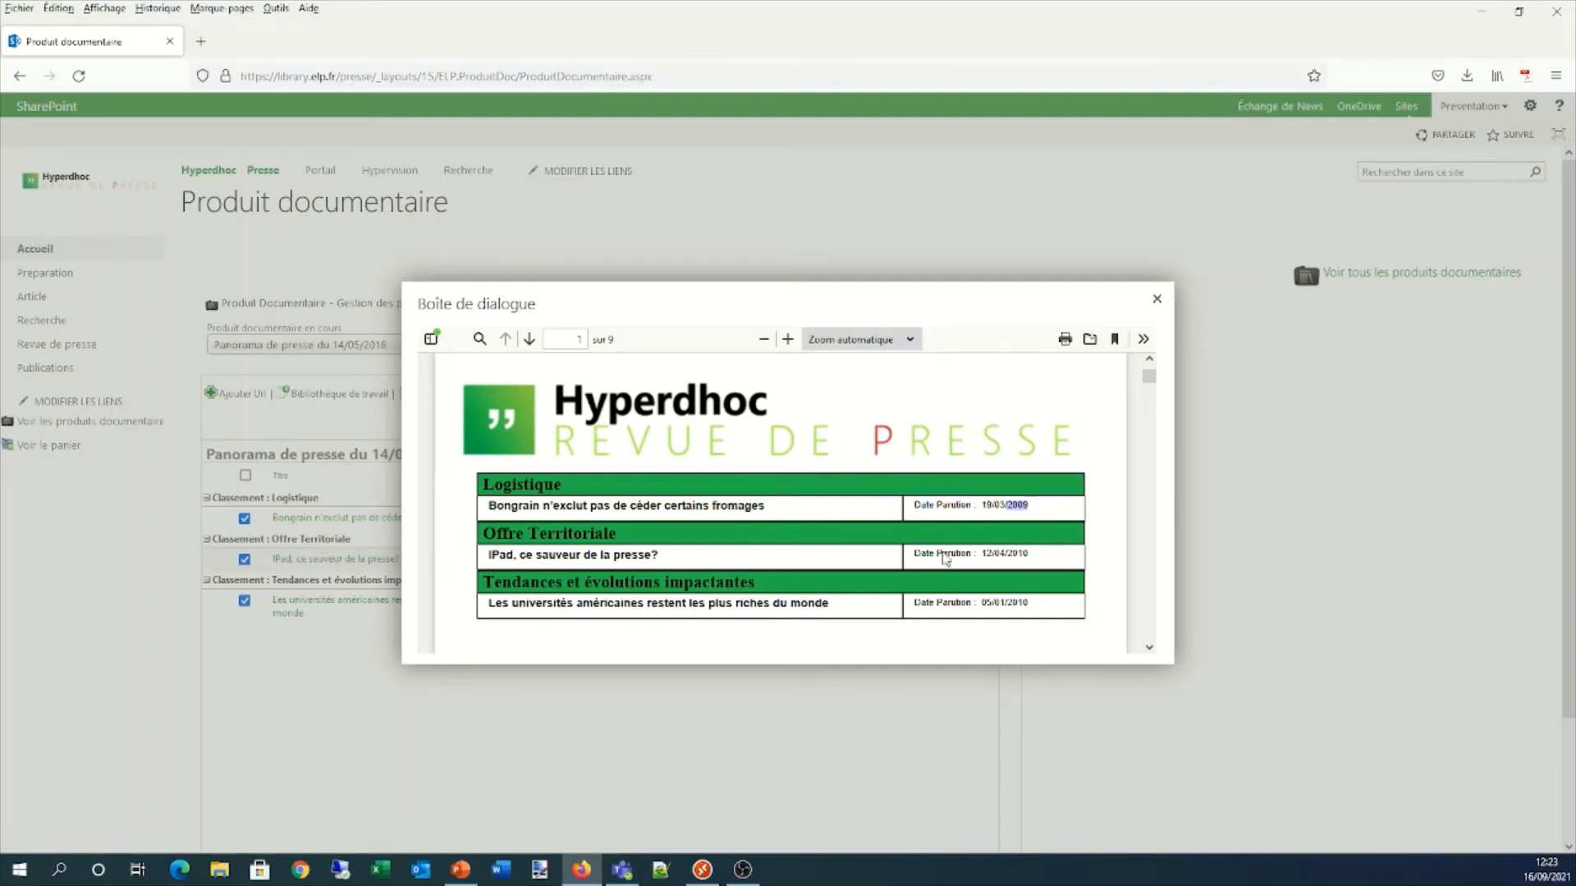
scroll(484, 458, "up", 3)
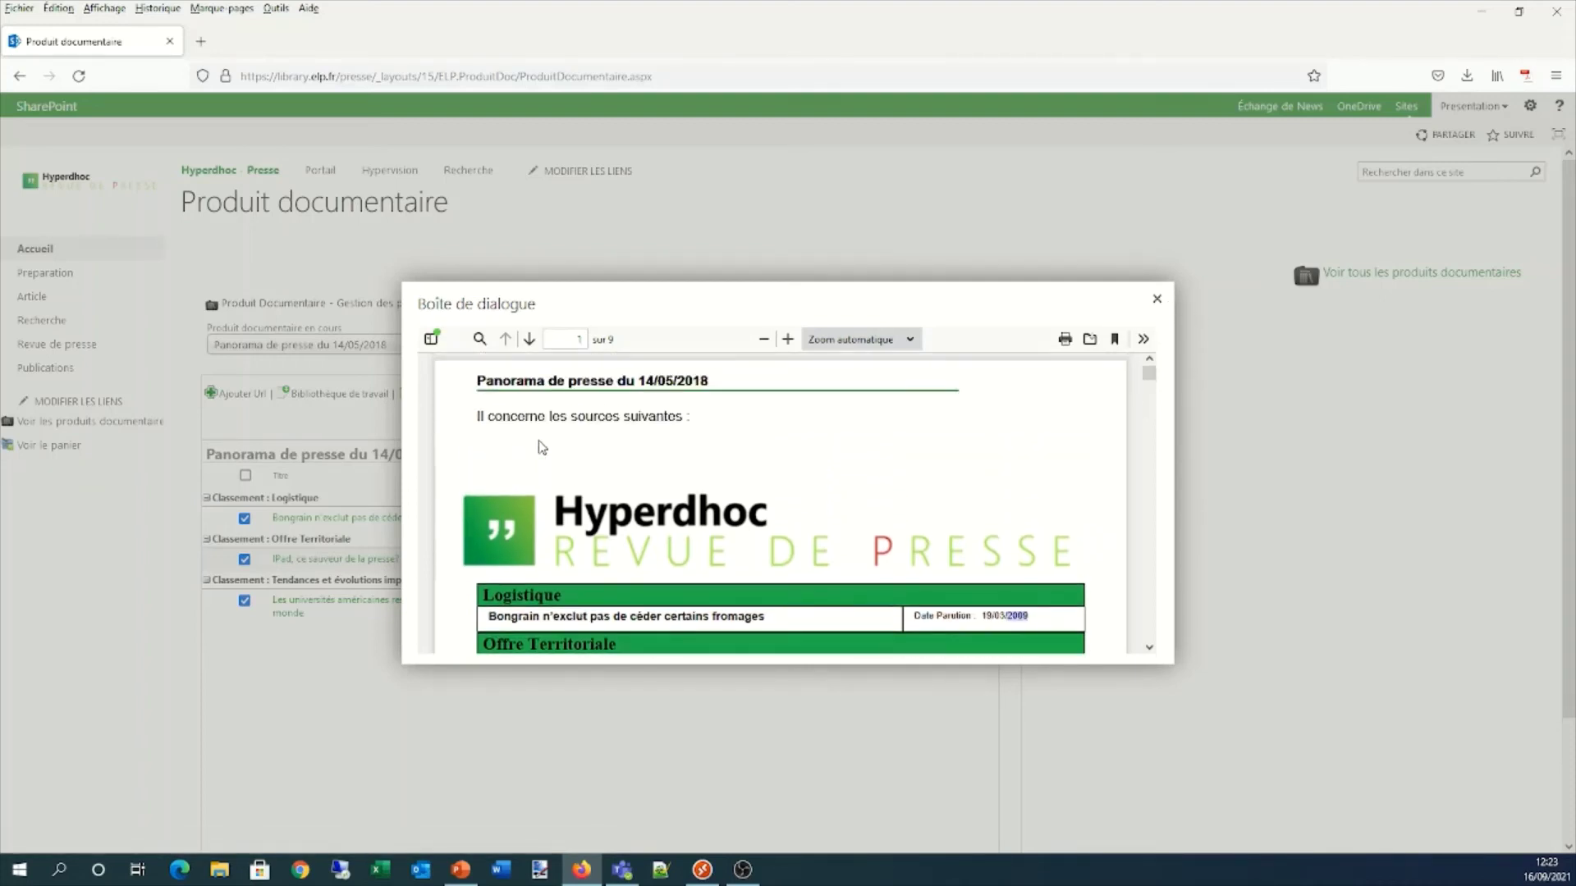
scroll(534, 447, "down", 3)
scroll(558, 419, "down", 1)
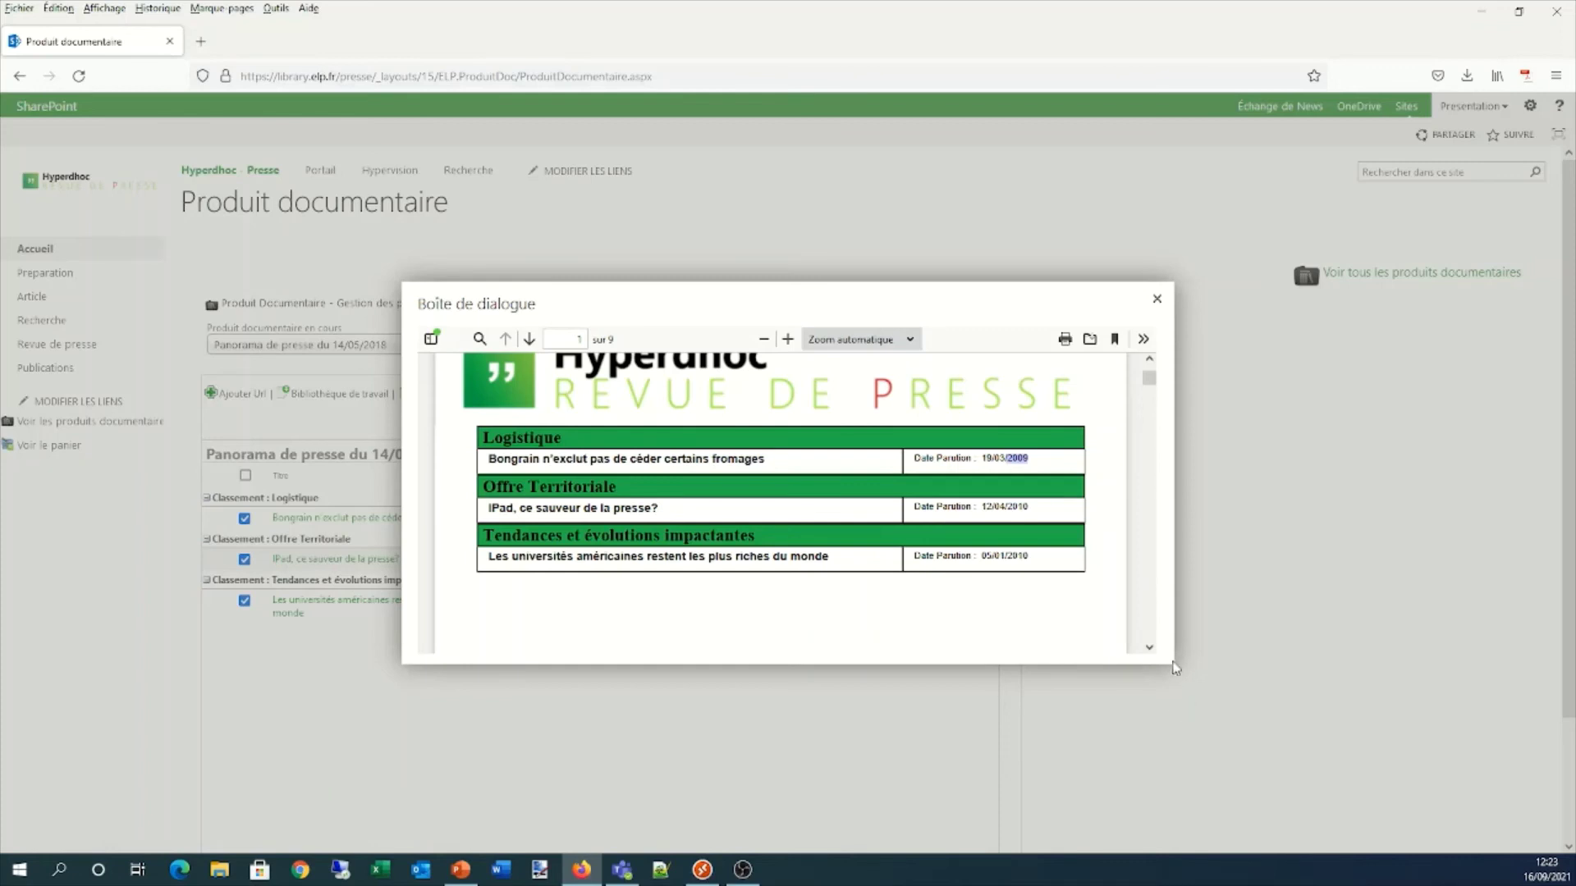
scroll(624, 498, "up", 3)
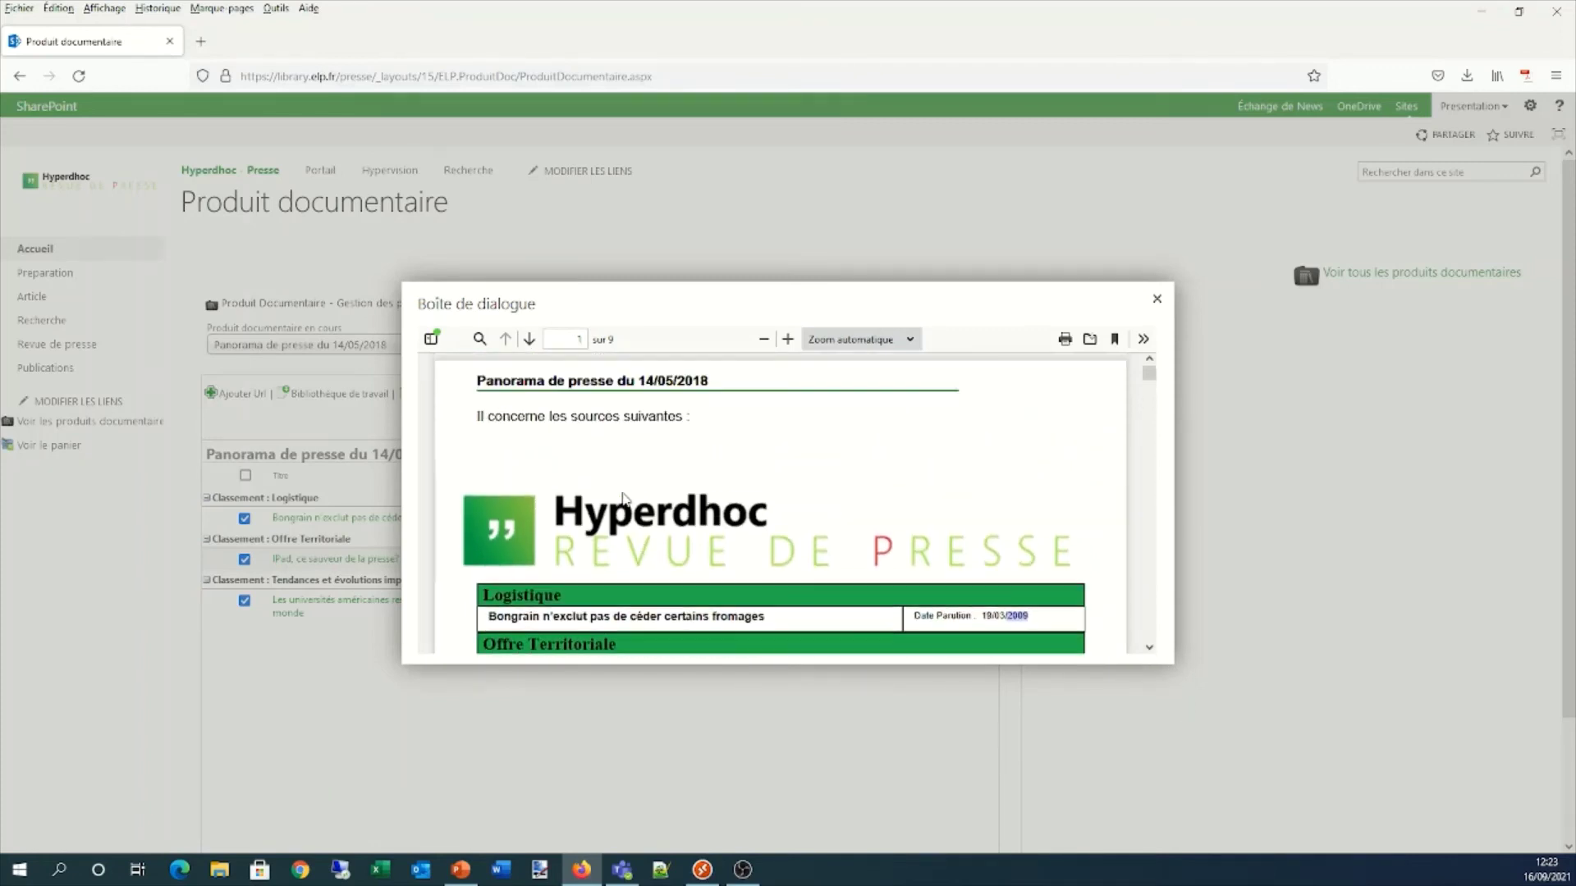
scroll(623, 498, "down", 5)
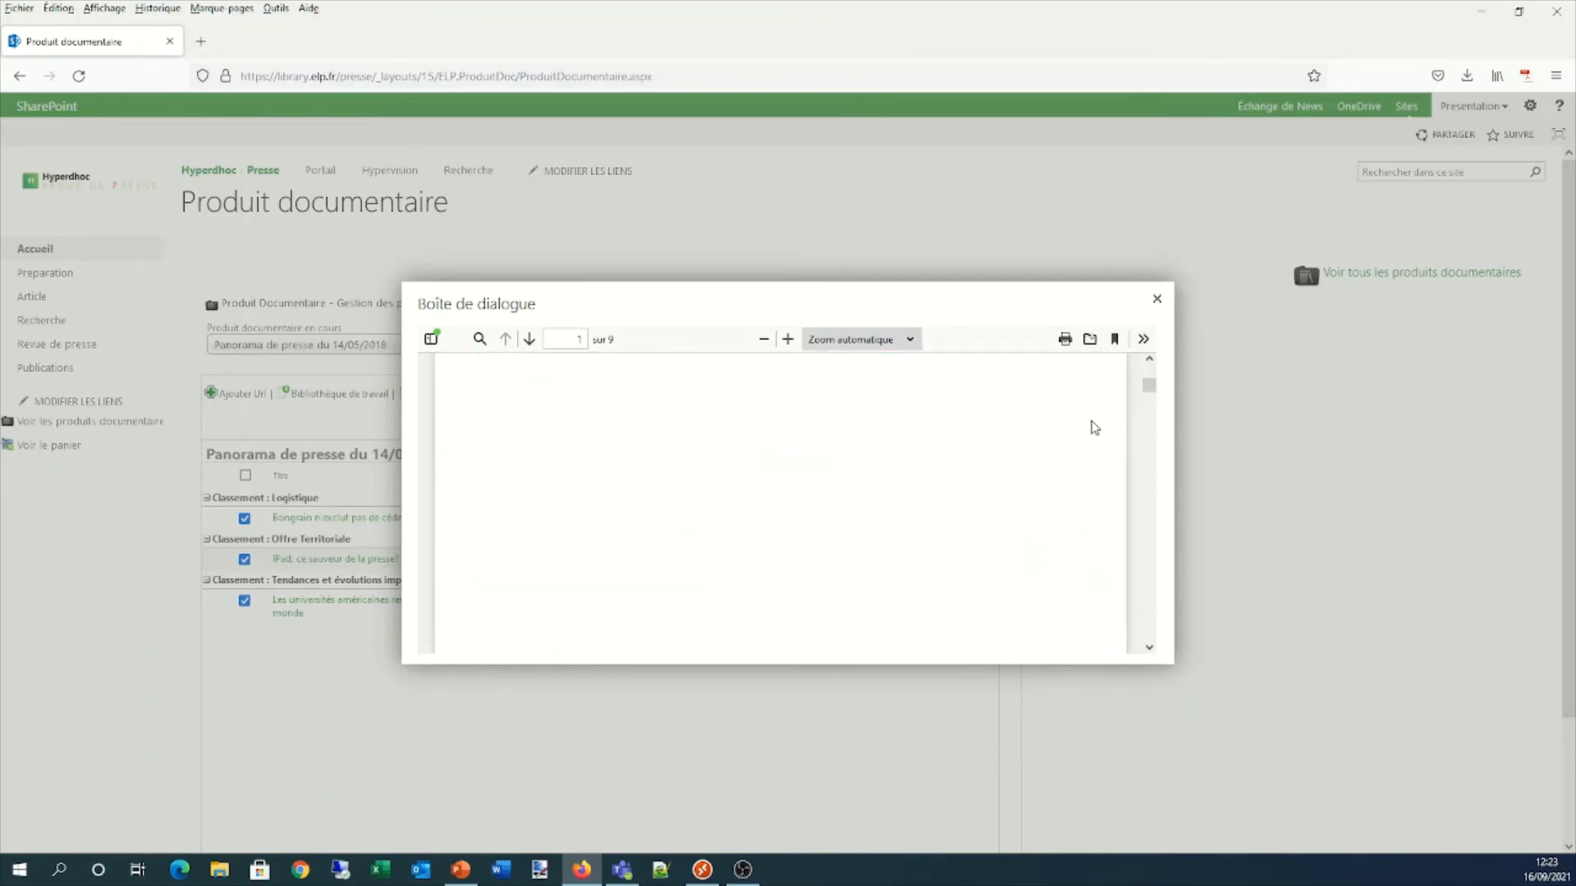
left_click_drag(1149, 388, 1151, 463)
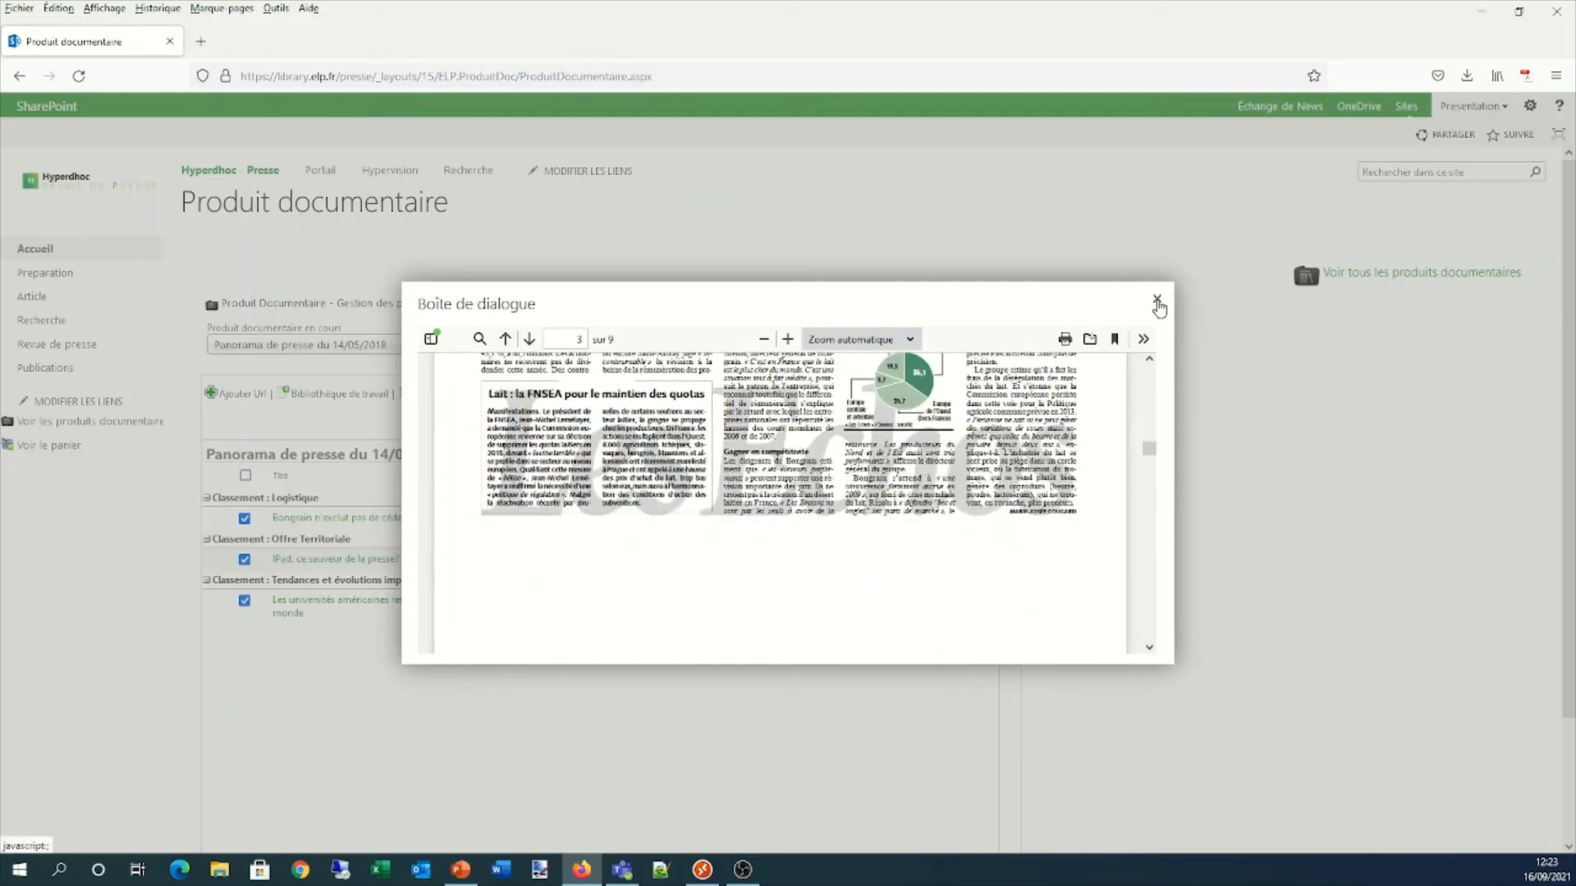
left_click(1158, 302)
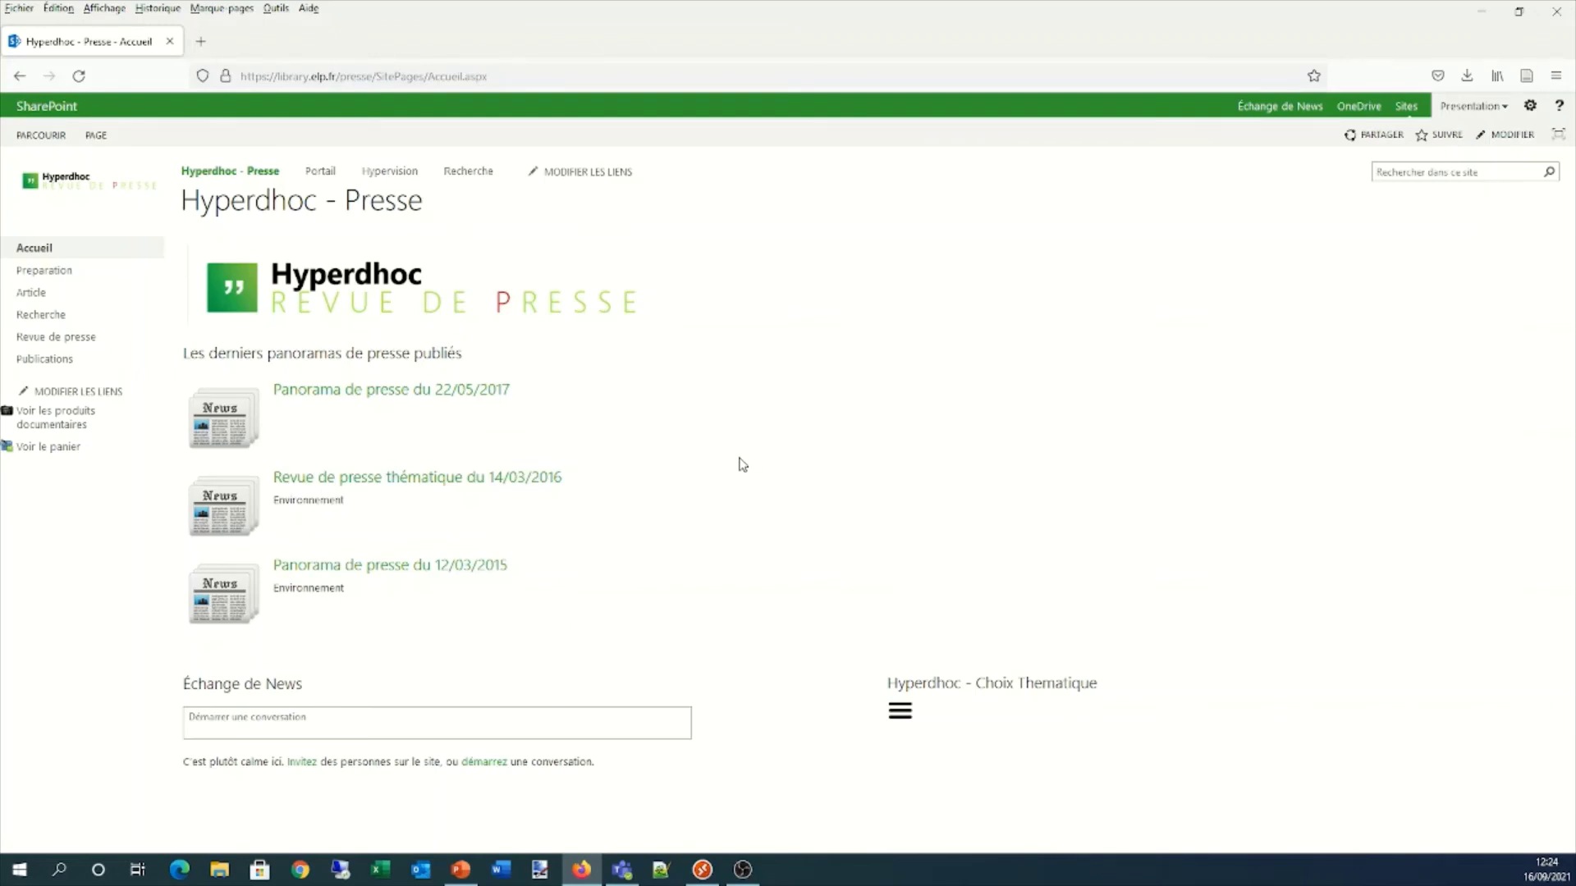
Open the documentary products page and go through the site settings to the Modèles Produit Documentaires administration
left_click(84, 420)
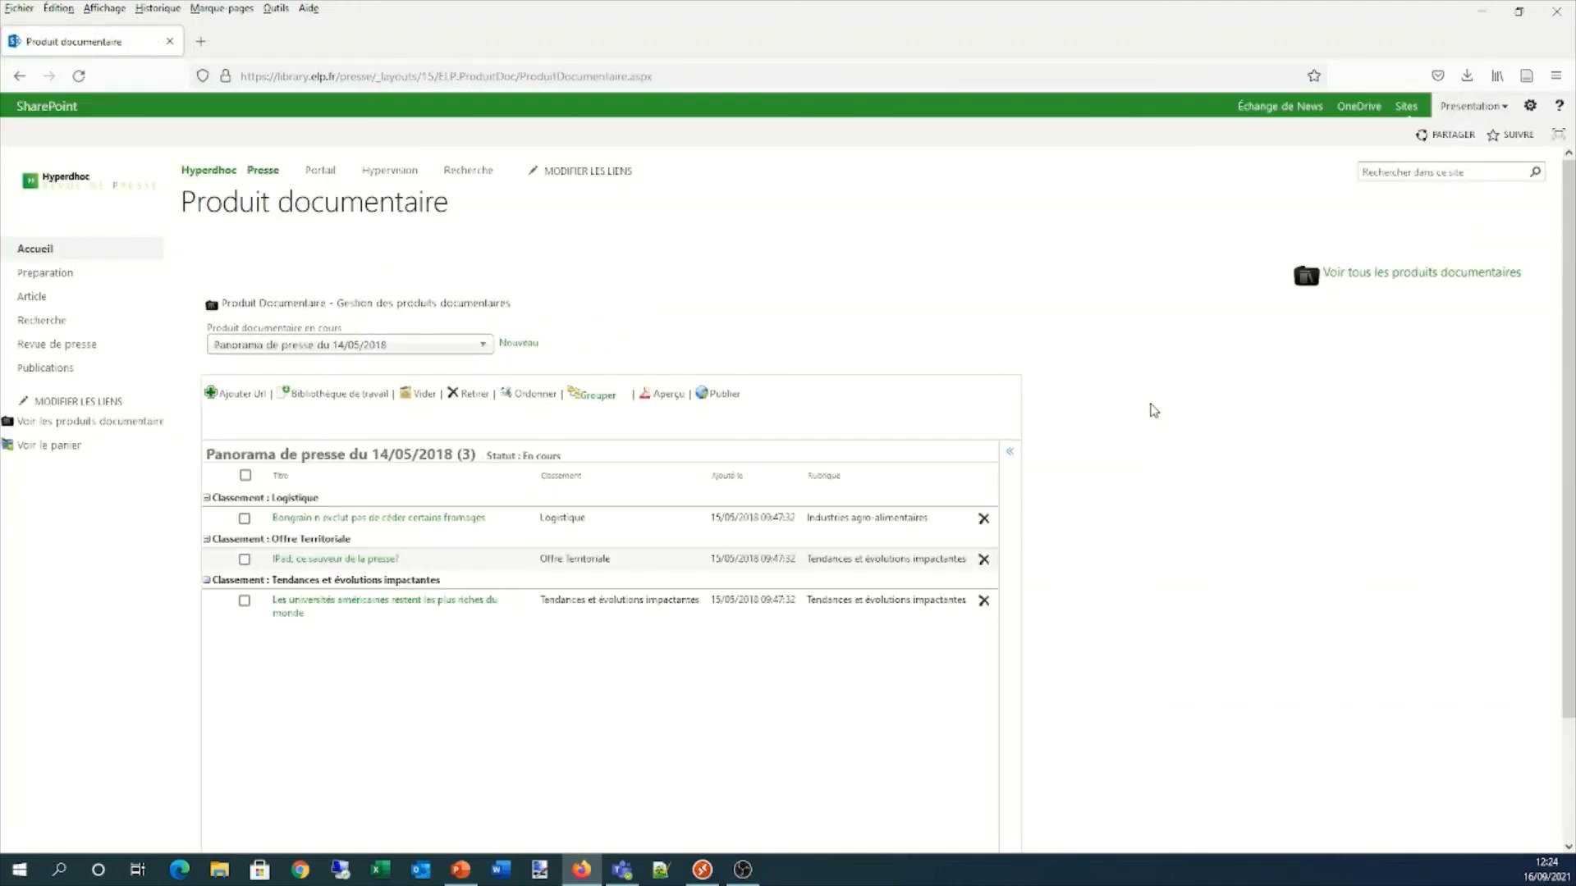
left_click(1530, 105)
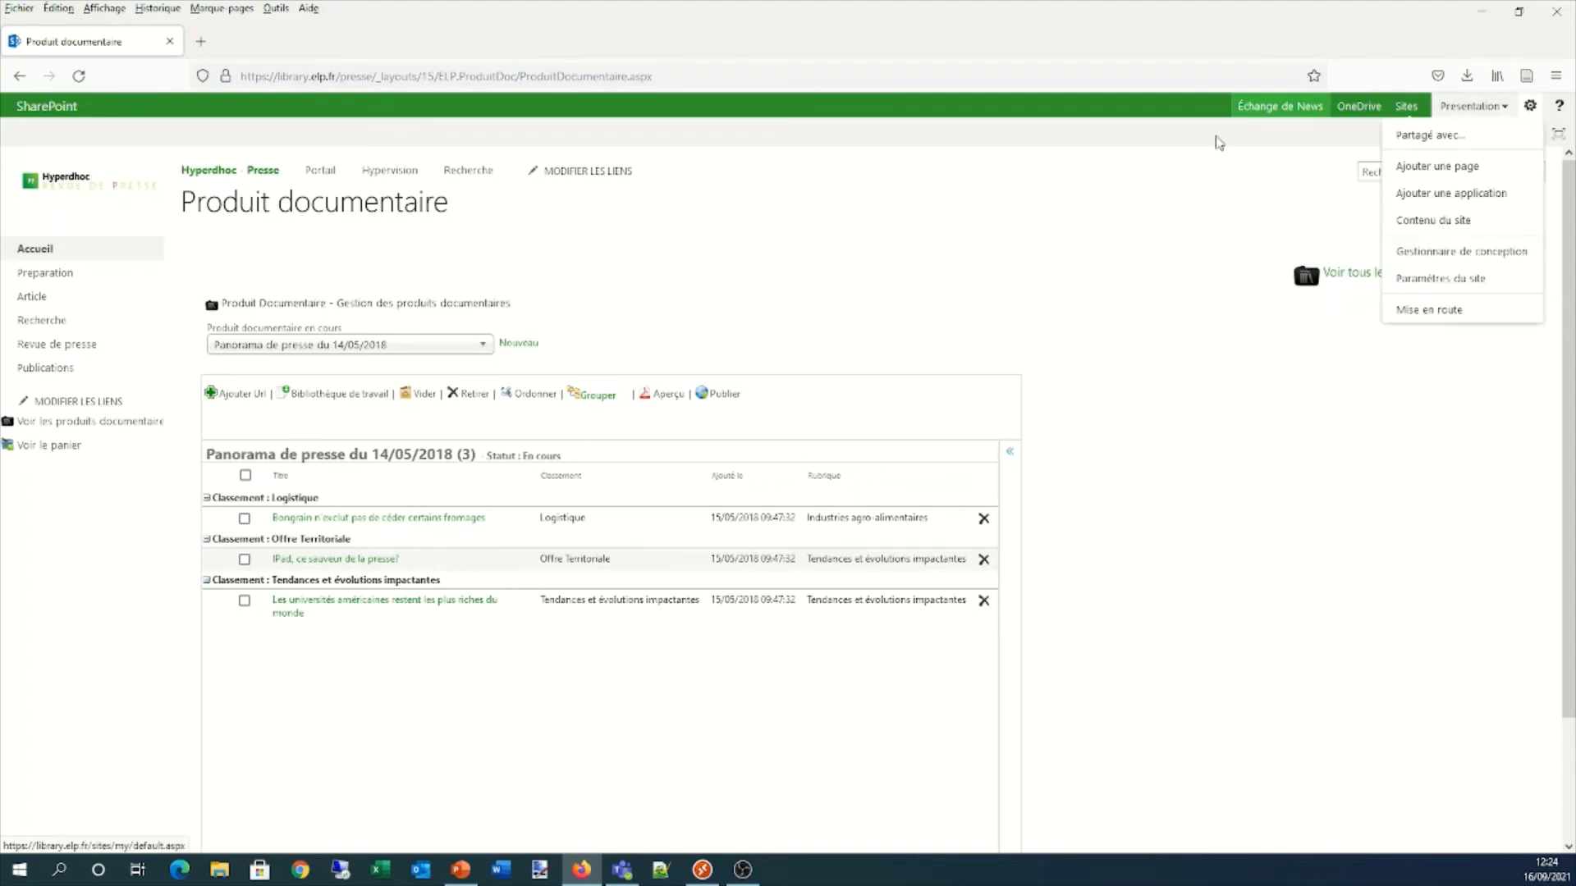
left_click(1415, 280)
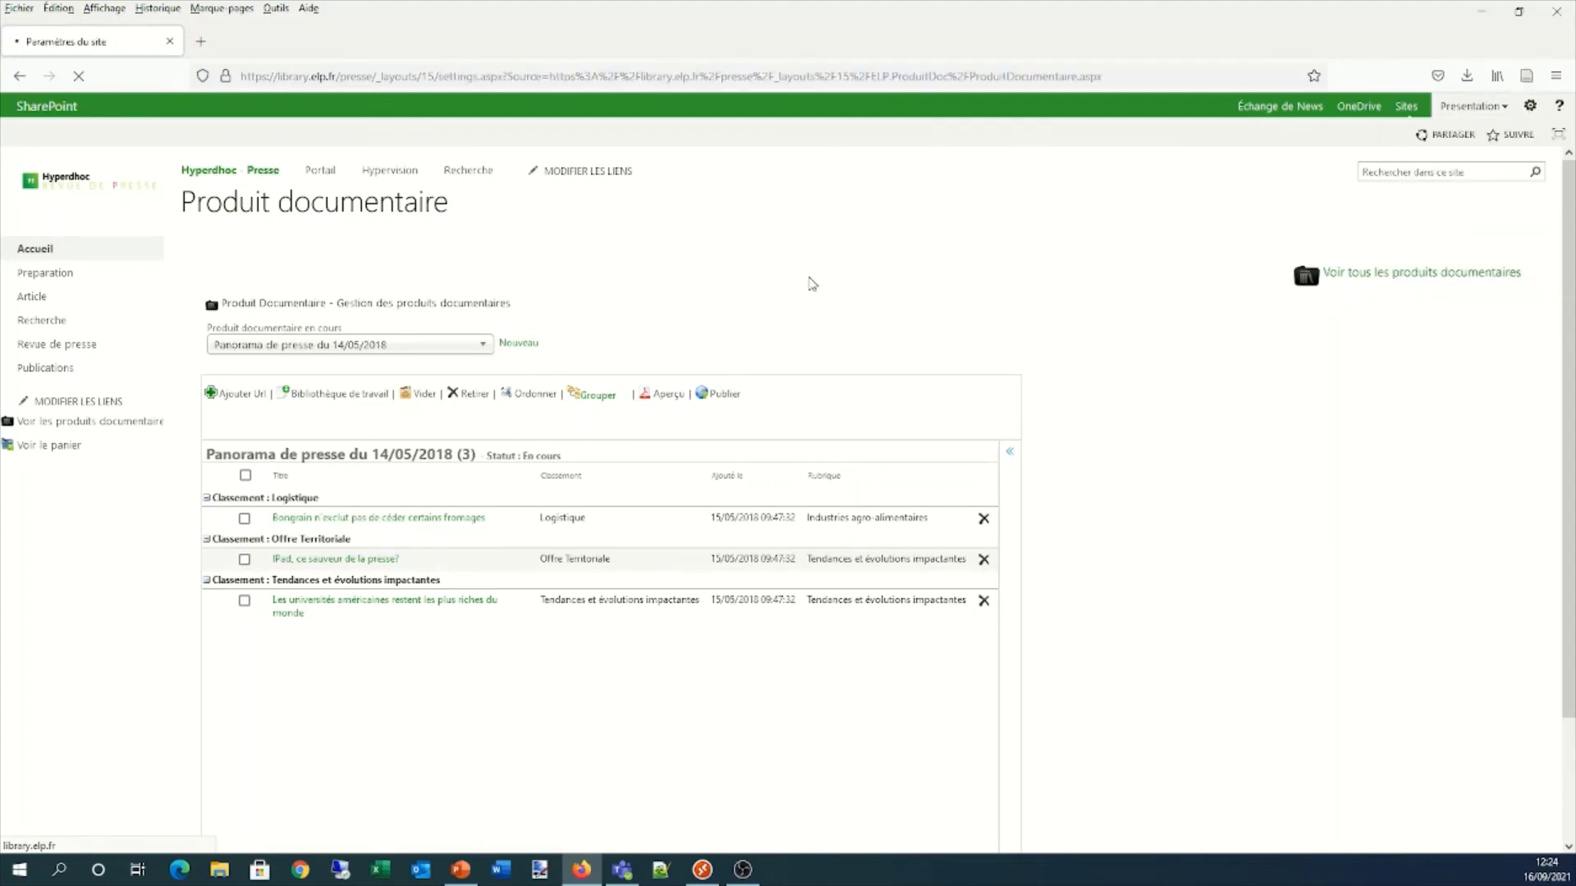
scroll(701, 636, "down", 3)
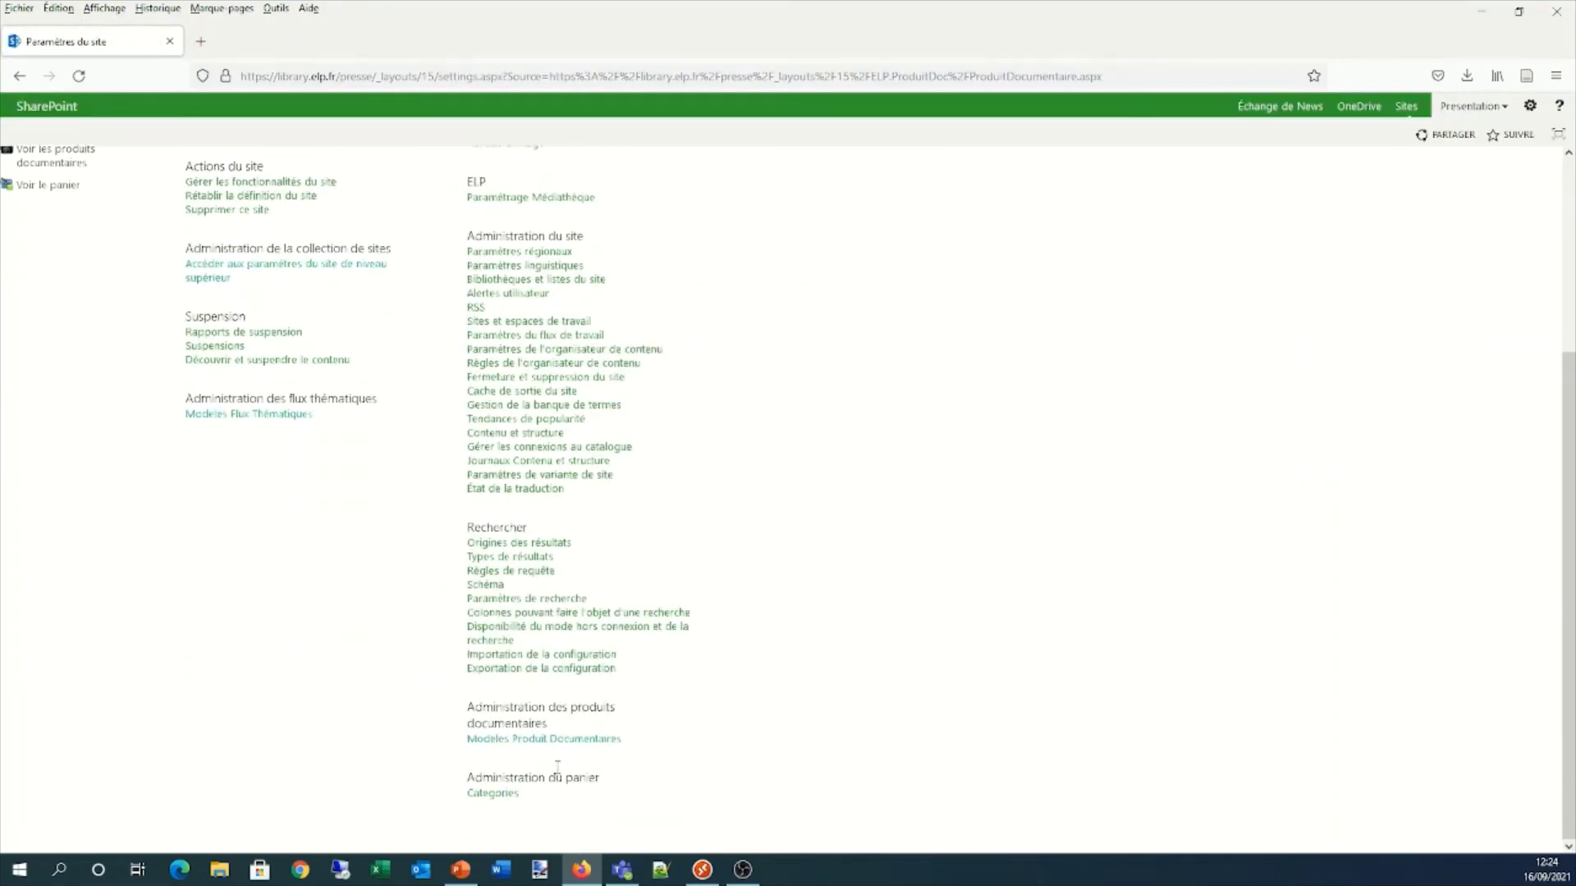
left_click(578, 739)
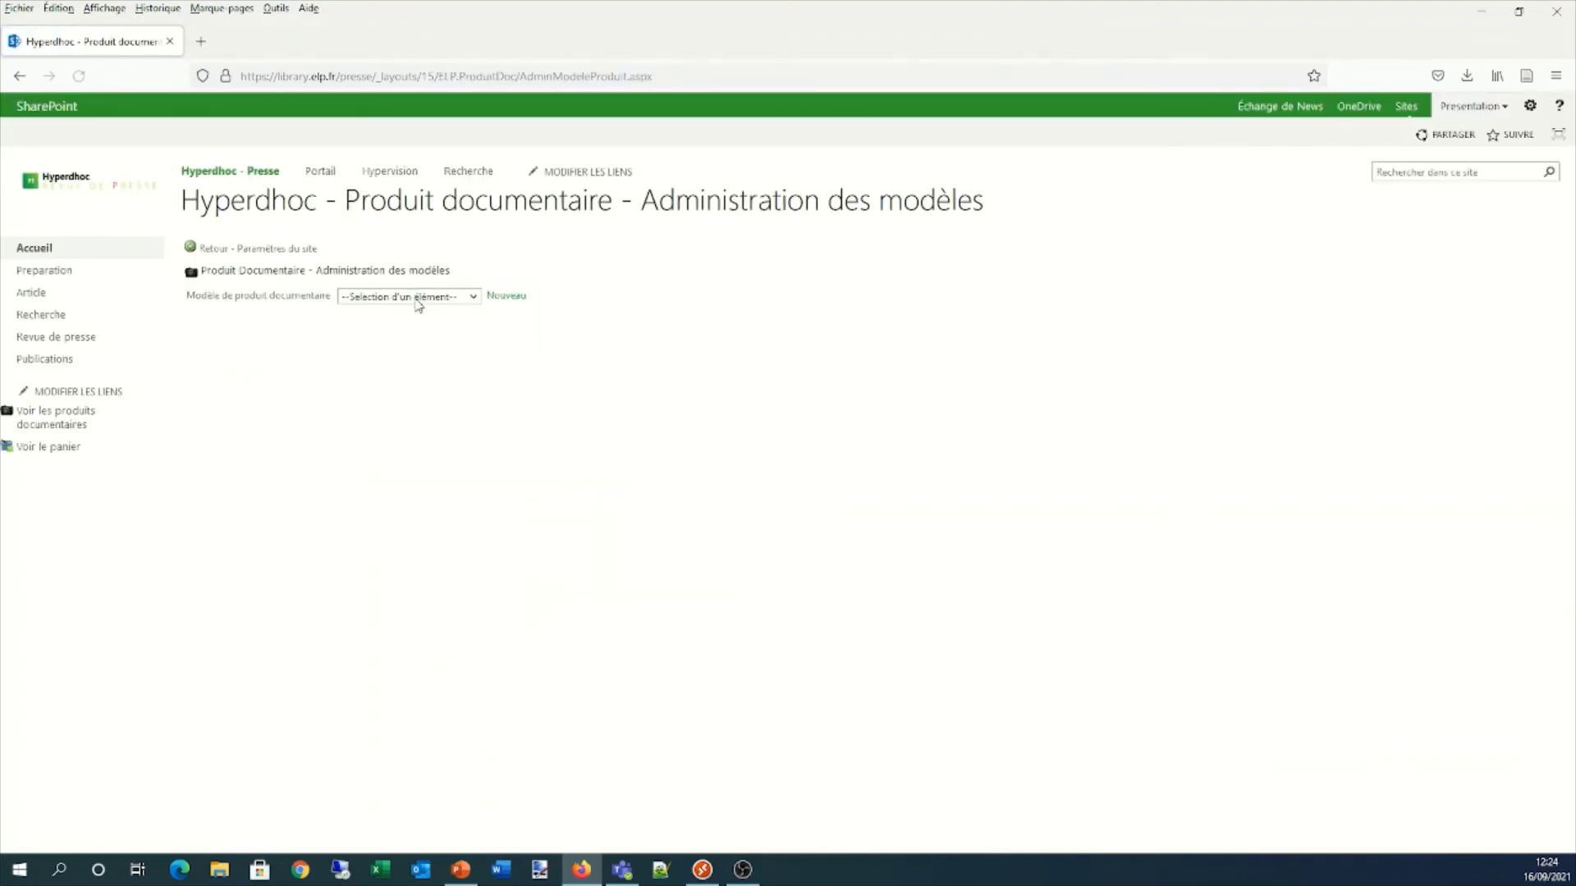
Load the Panorama de presse template and review its classifications, libraries, print template and function options
left_click(418, 300)
left_click(408, 345)
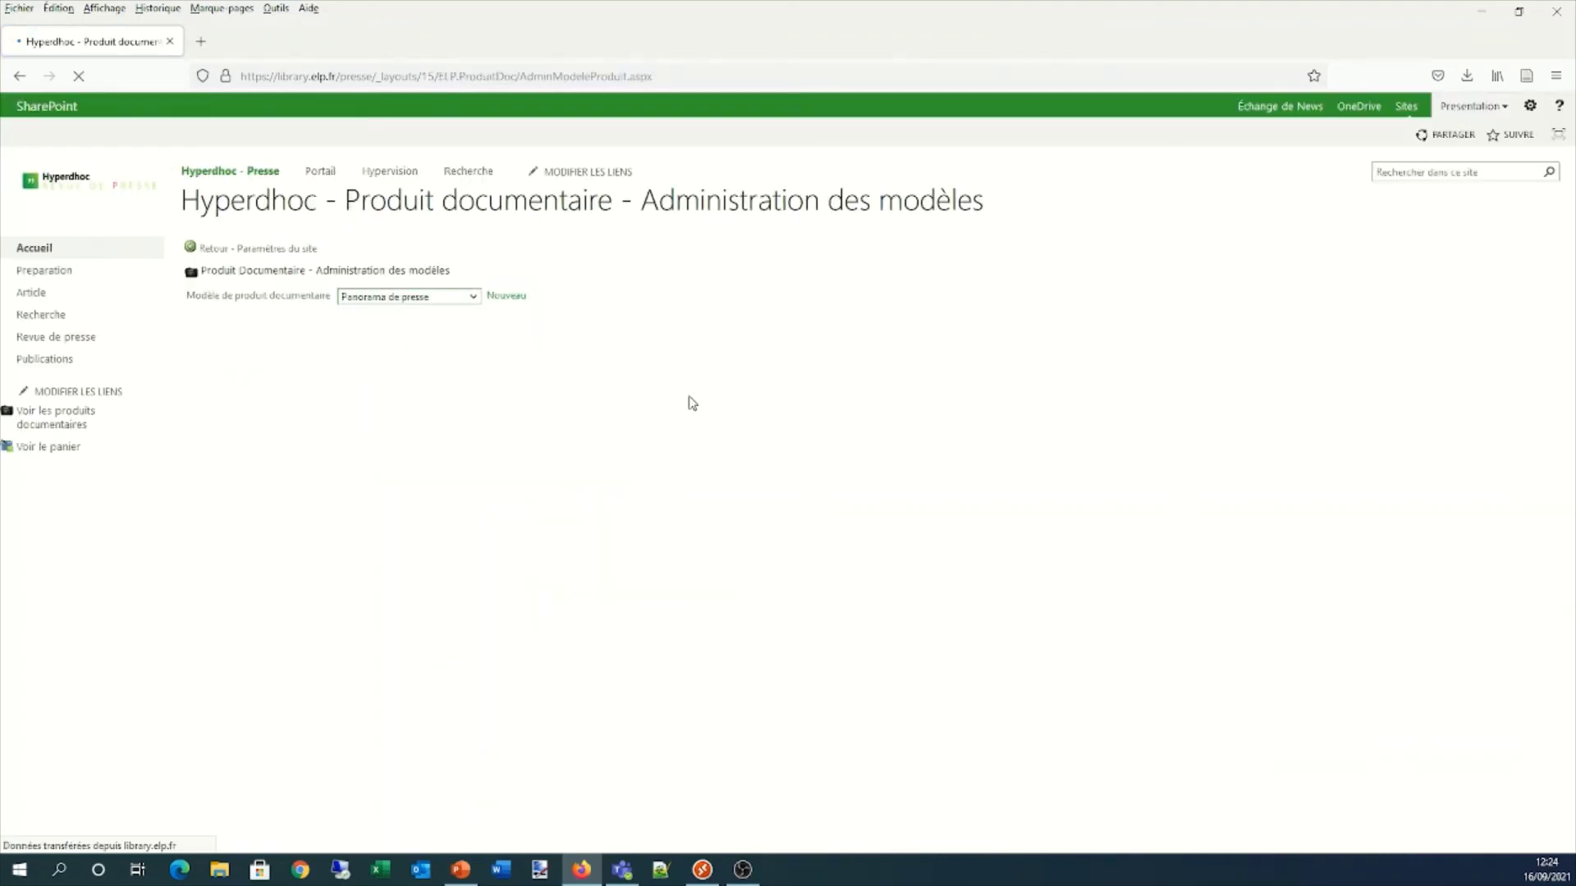
scroll(871, 655, "down", 6)
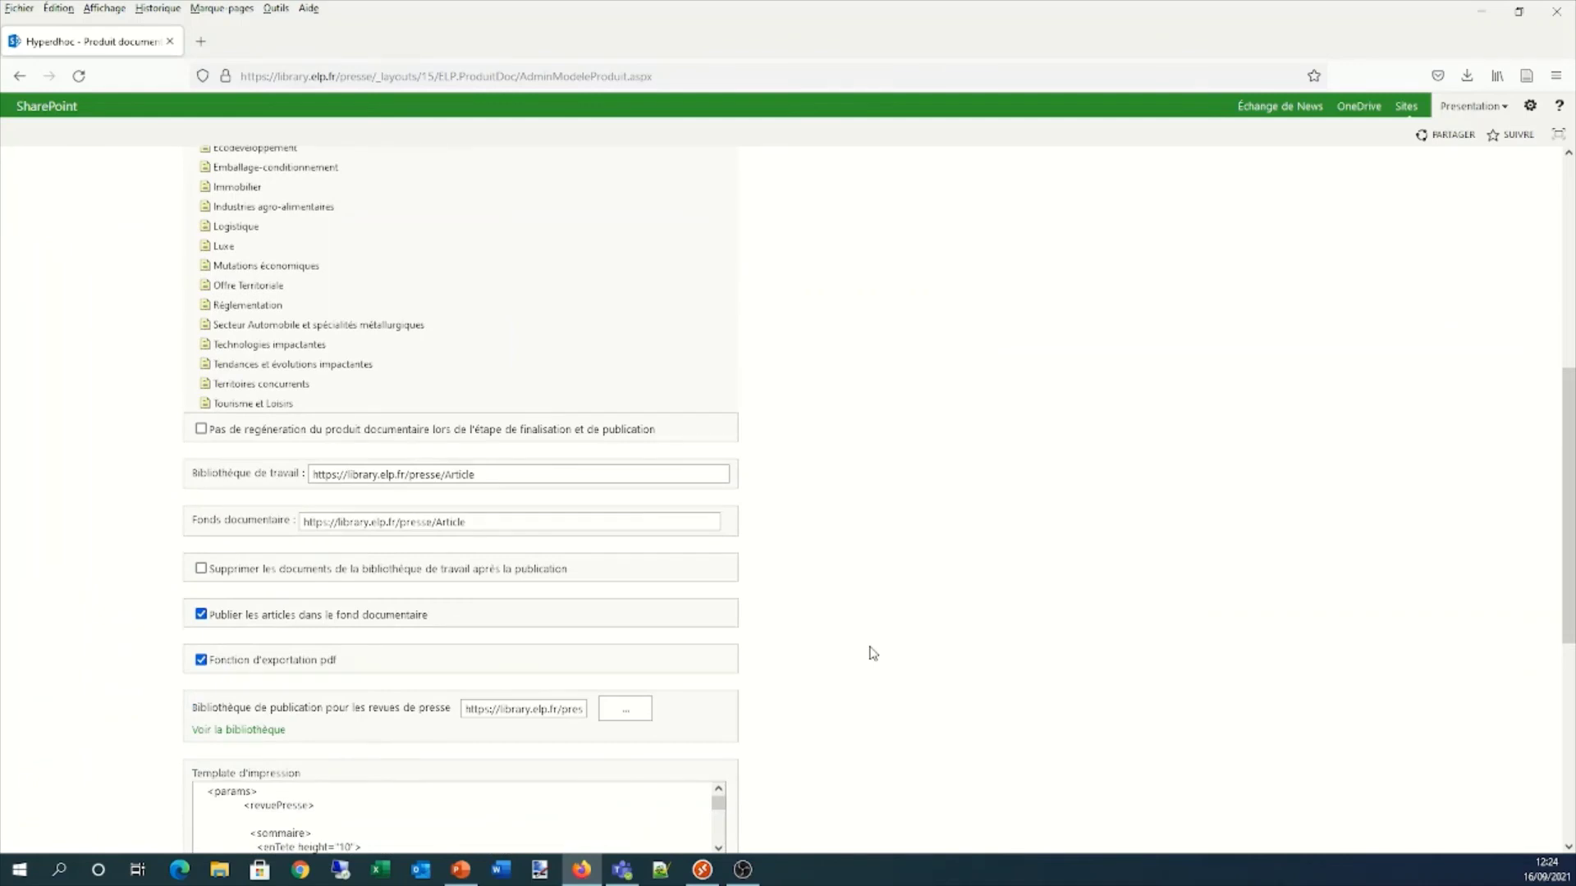
scroll(872, 653, "down", 6)
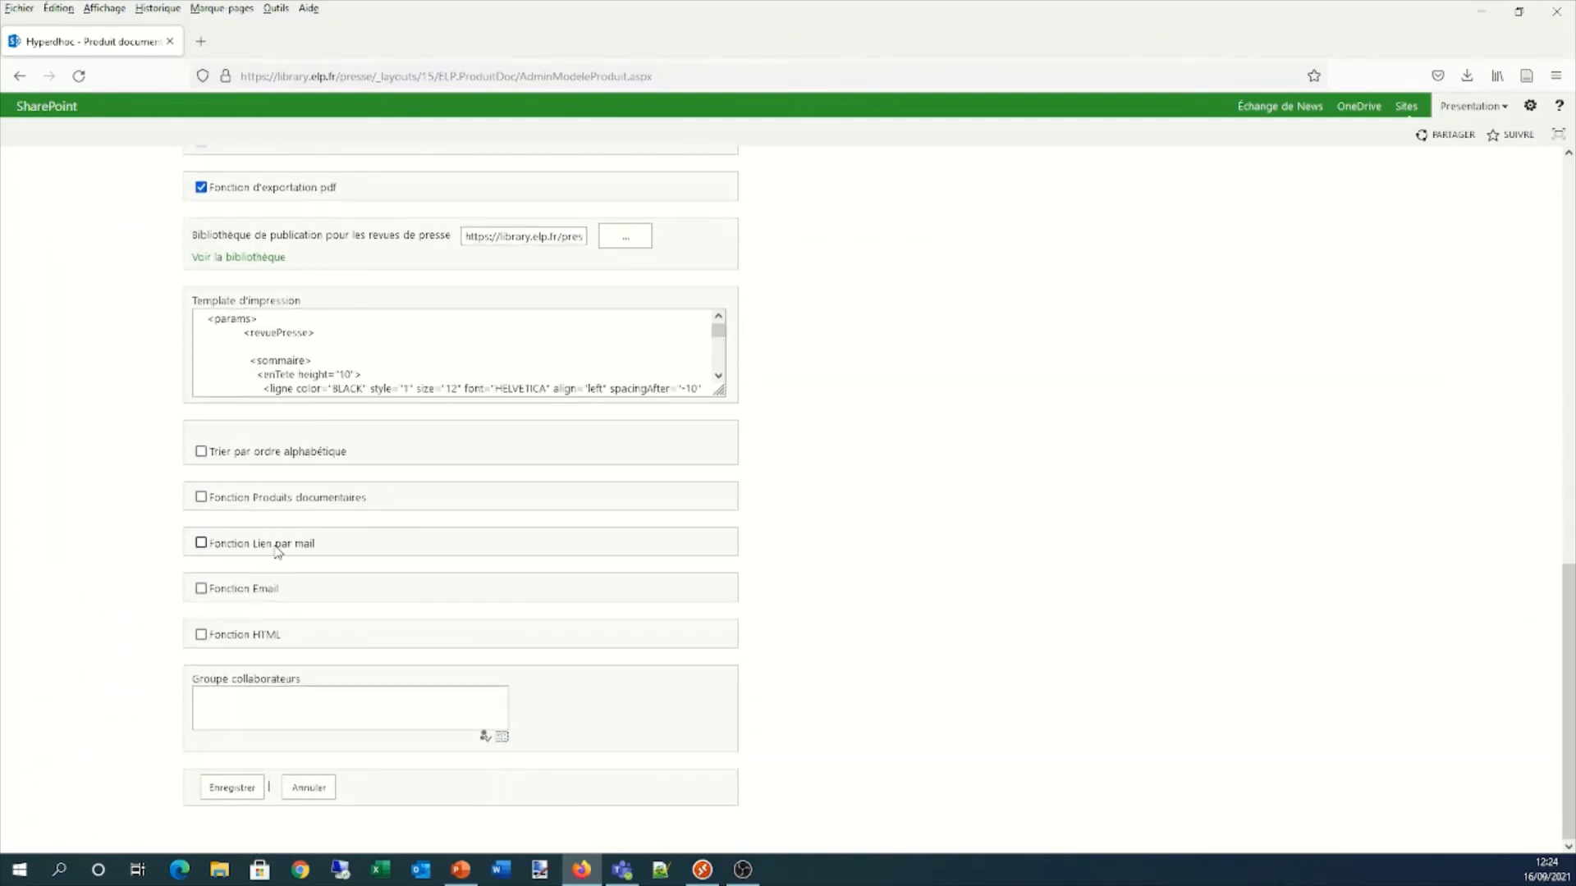
Enable Fonction Lien par mail temporarily to review its sender, recipient group and email template fields, and disable it again
left_click(276, 546)
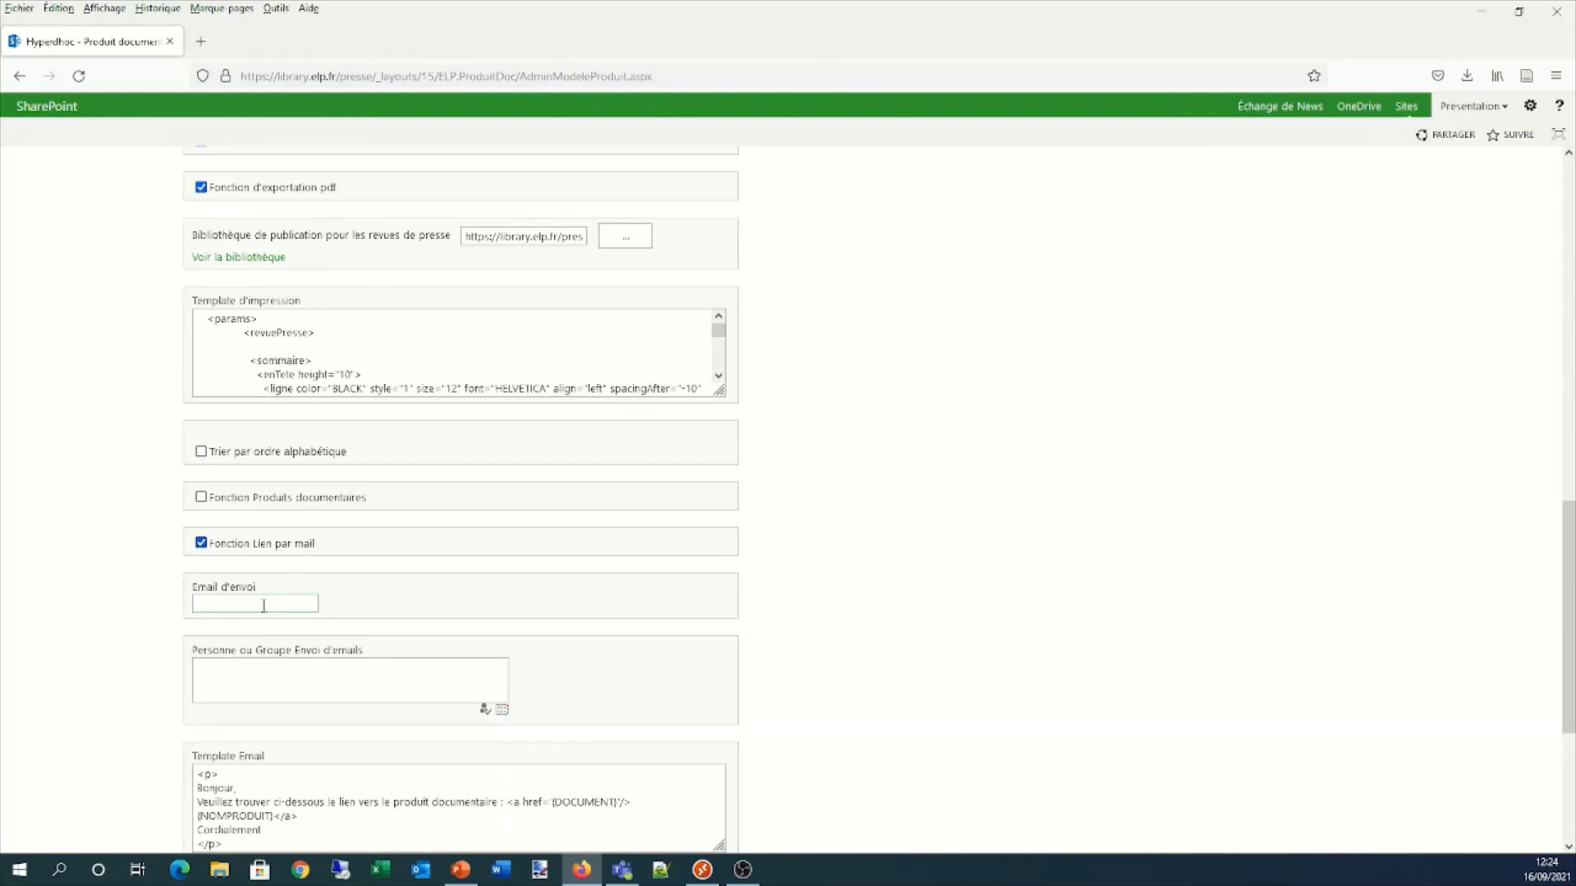
left_click(285, 680)
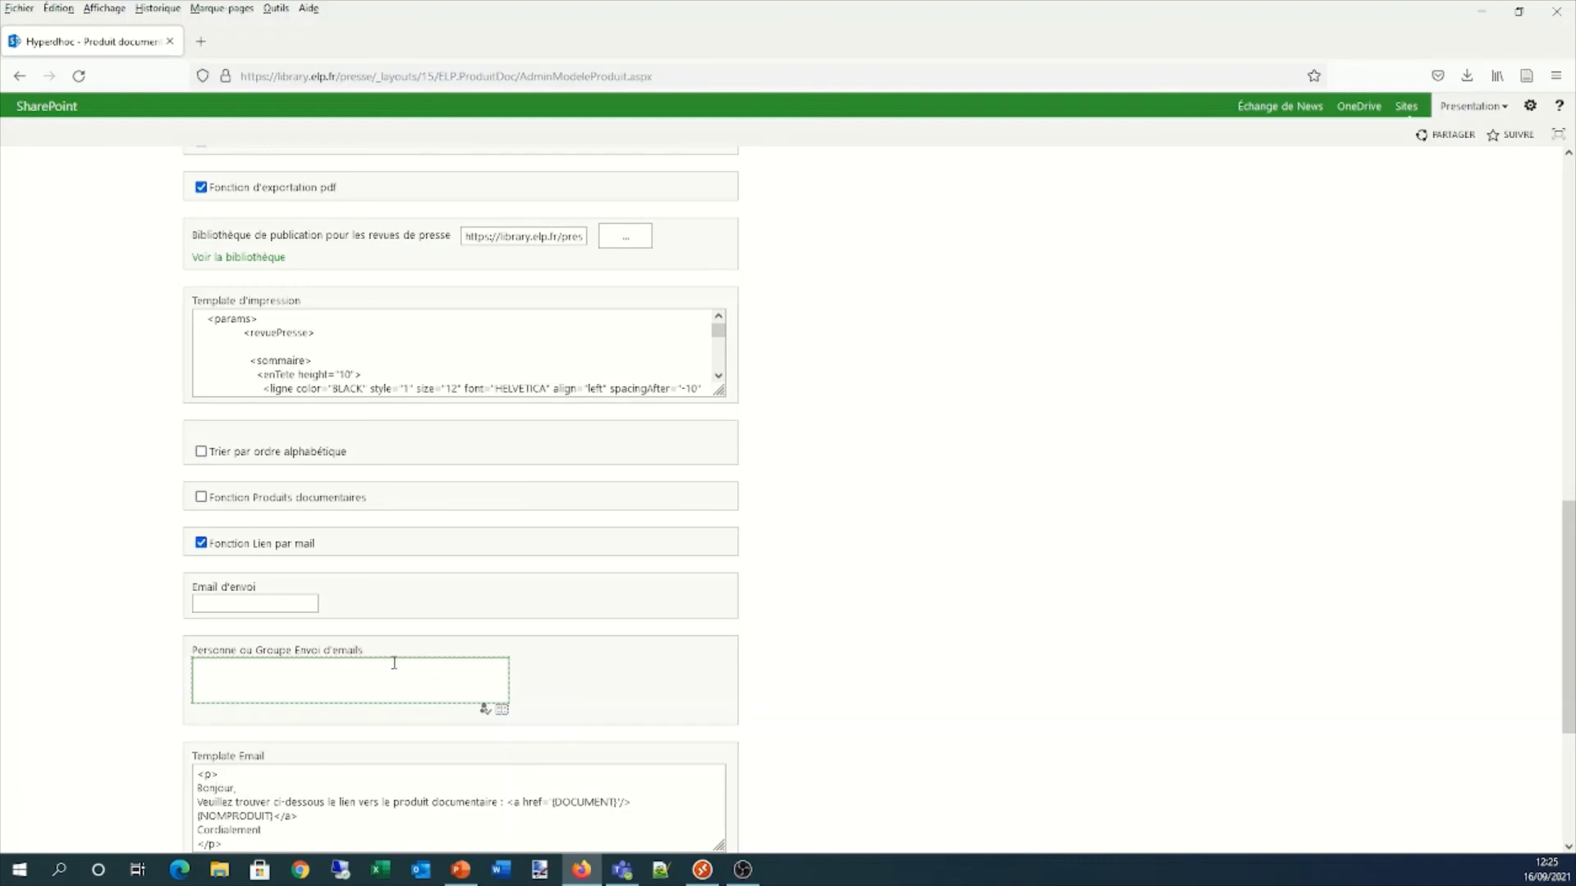
scroll(440, 717, "down", 2)
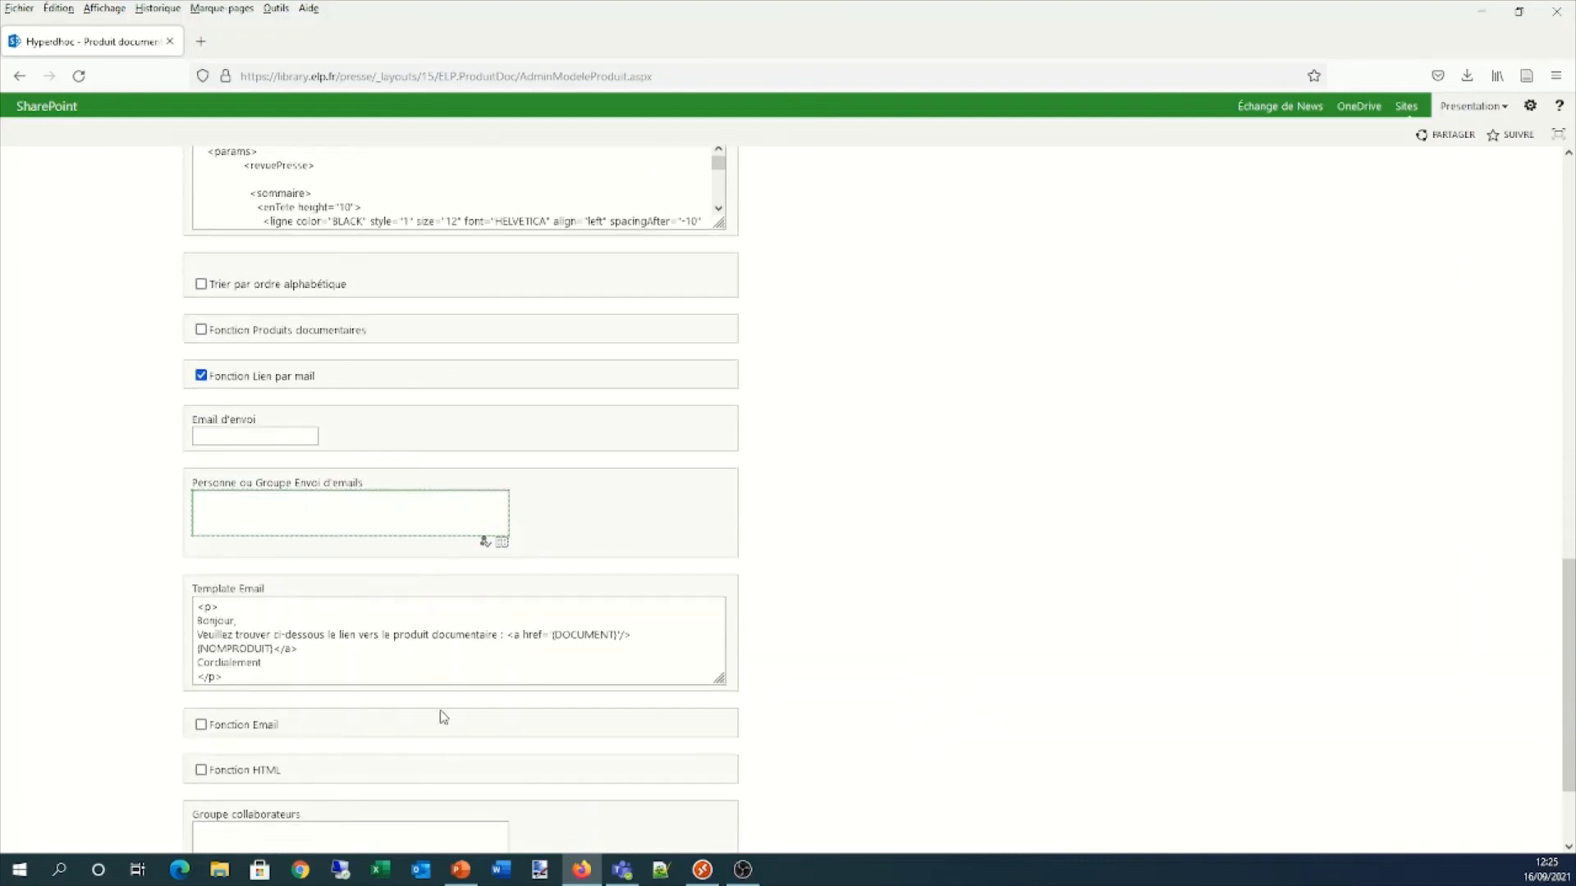
left_click(301, 649)
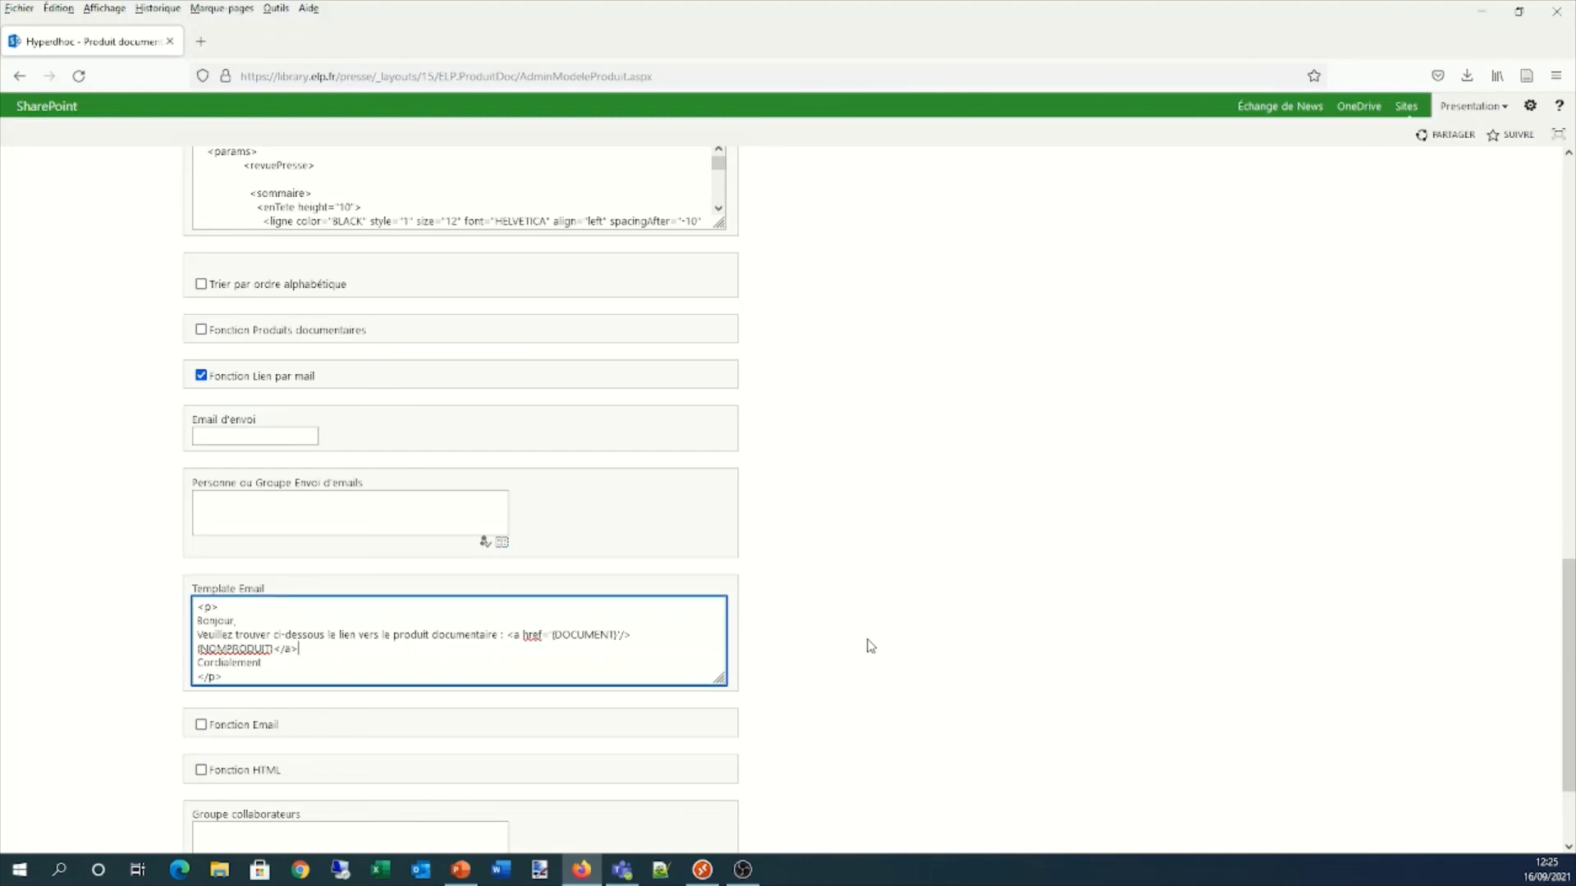
left_click(294, 377)
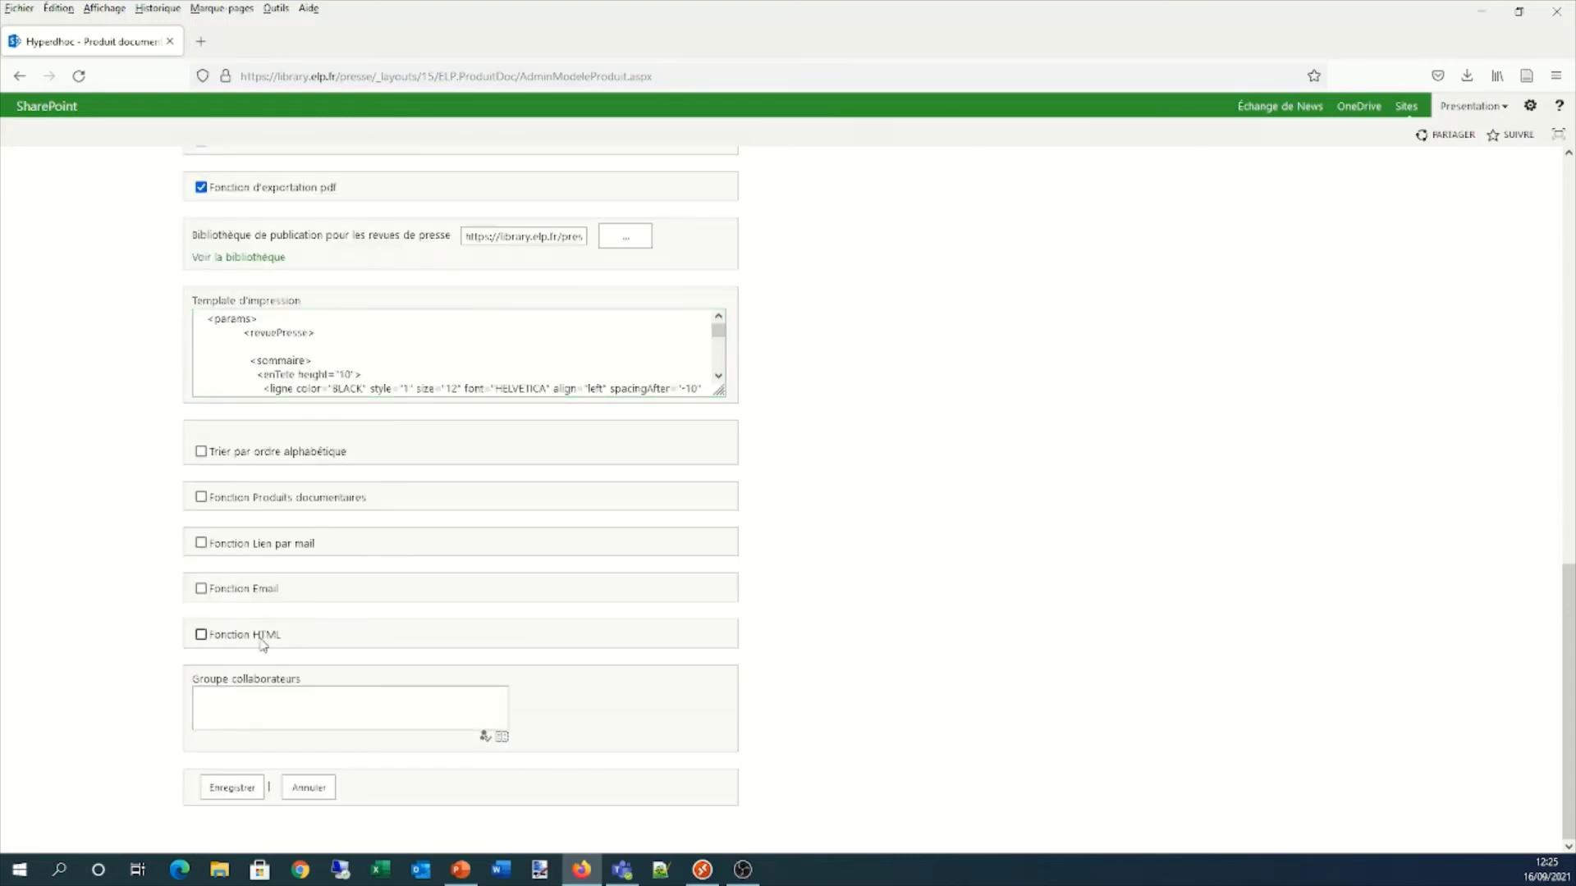
Enable Fonction Email temporarily to examine the task loop and article line in its email template, and disable it again
left_click(256, 594)
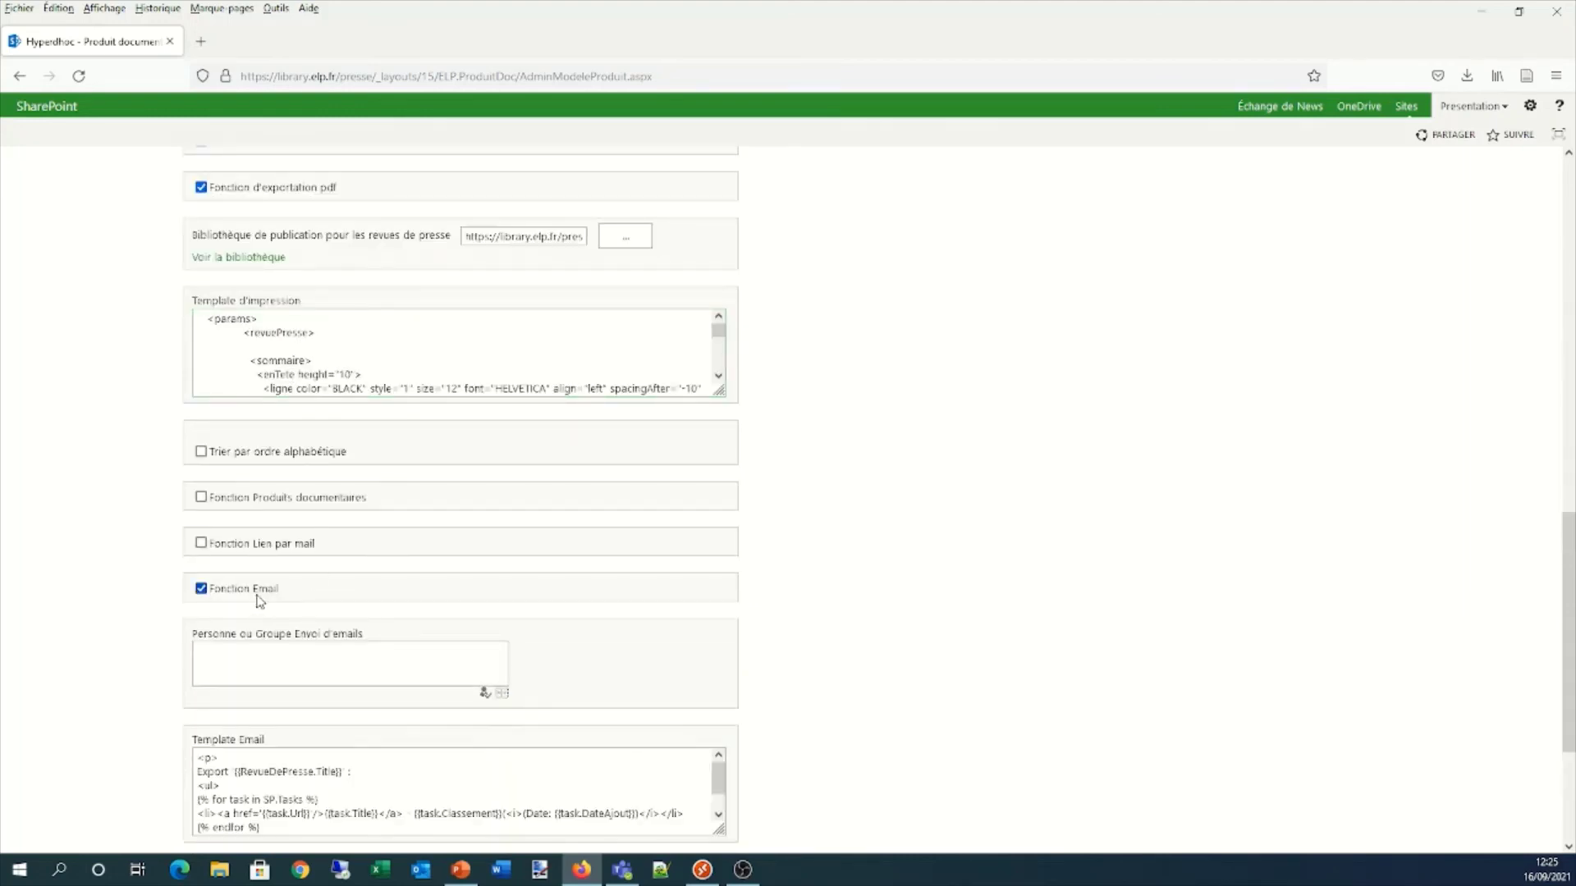
scroll(258, 602, "down", 3)
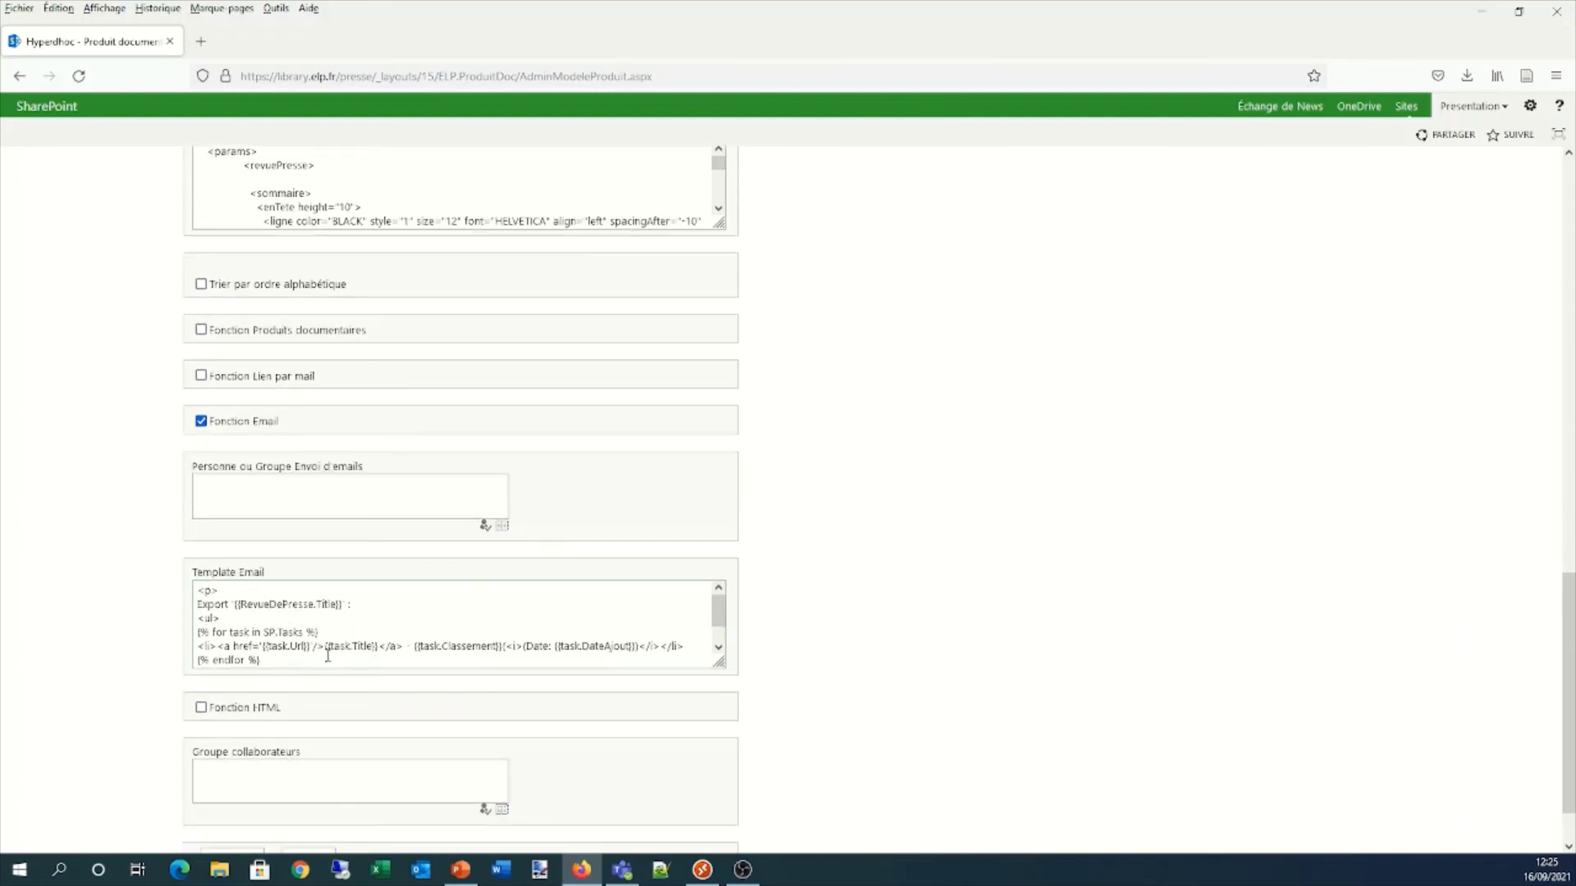
left_click_drag(256, 629, 409, 683)
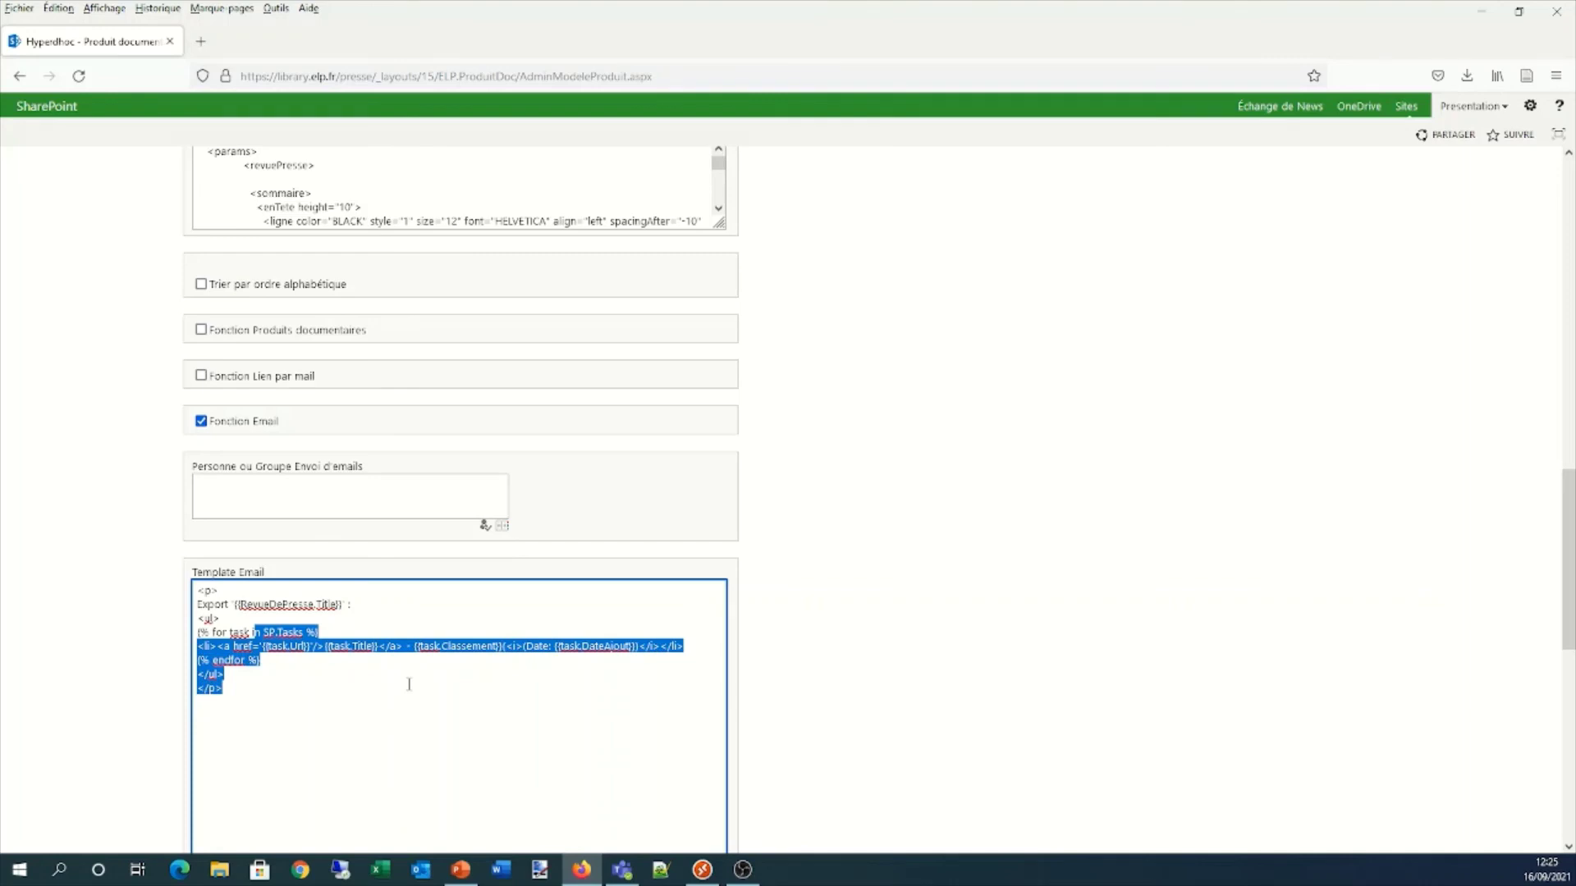
left_click(435, 656)
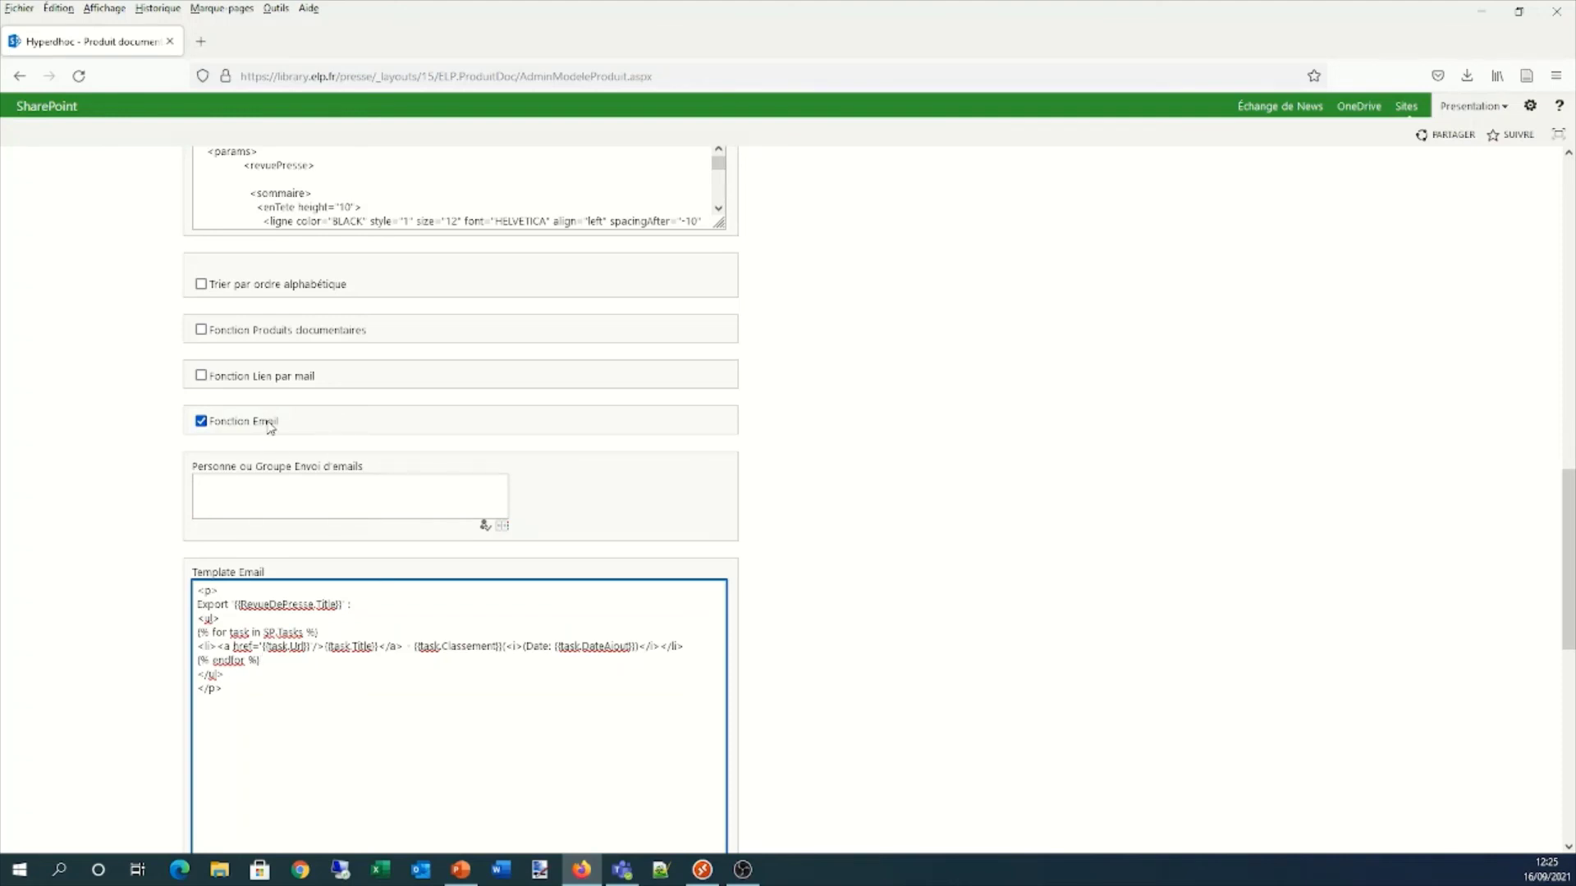
left_click_drag(684, 651, 179, 649)
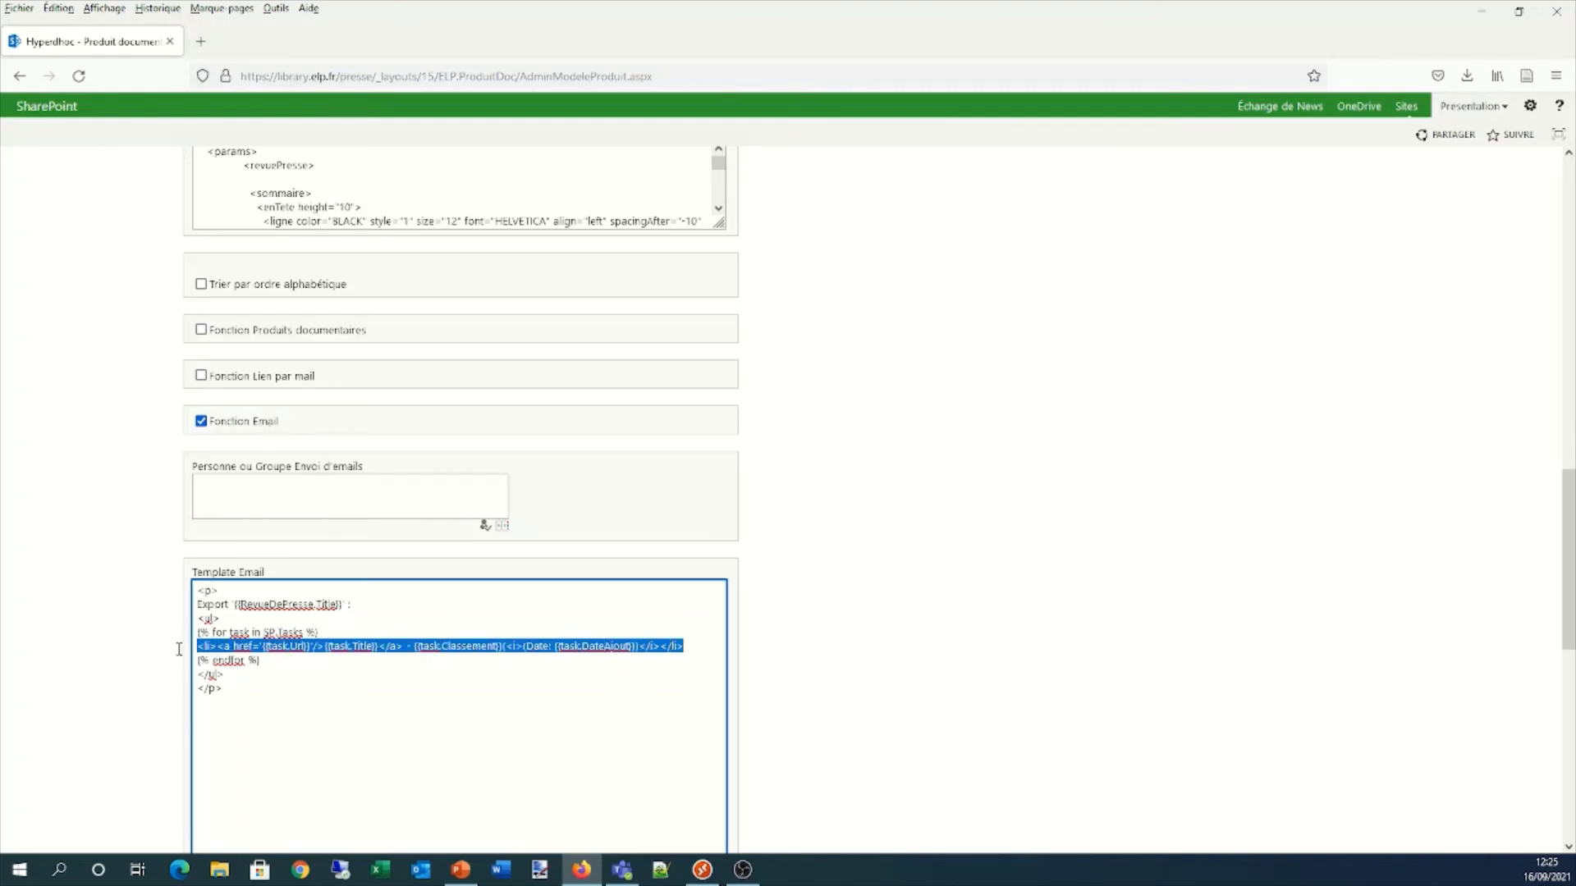
double_click(362, 646)
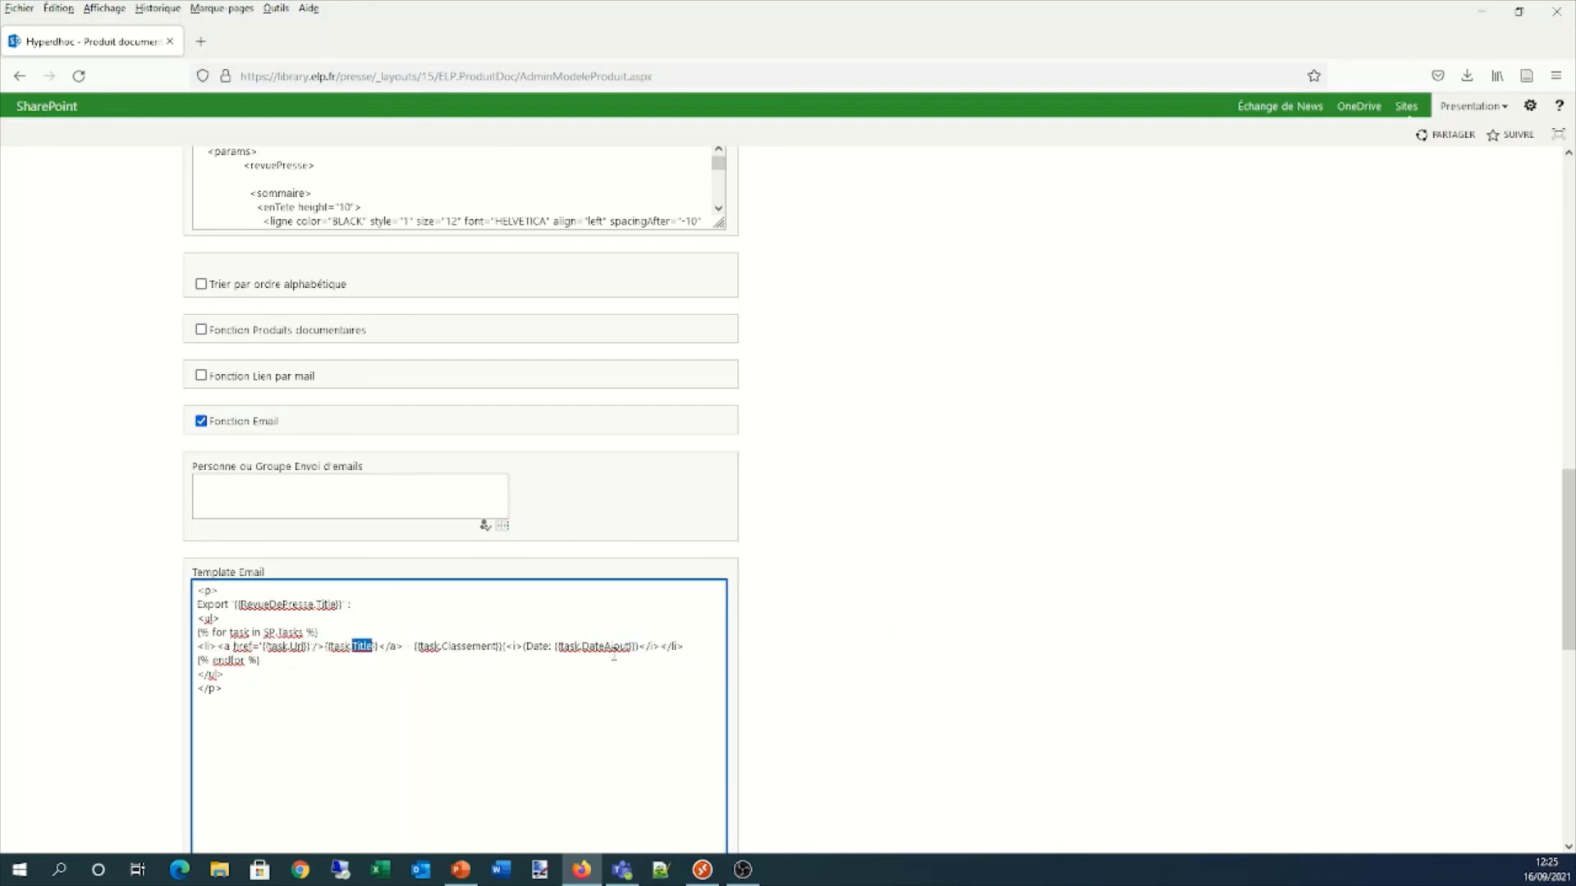
left_click(243, 423)
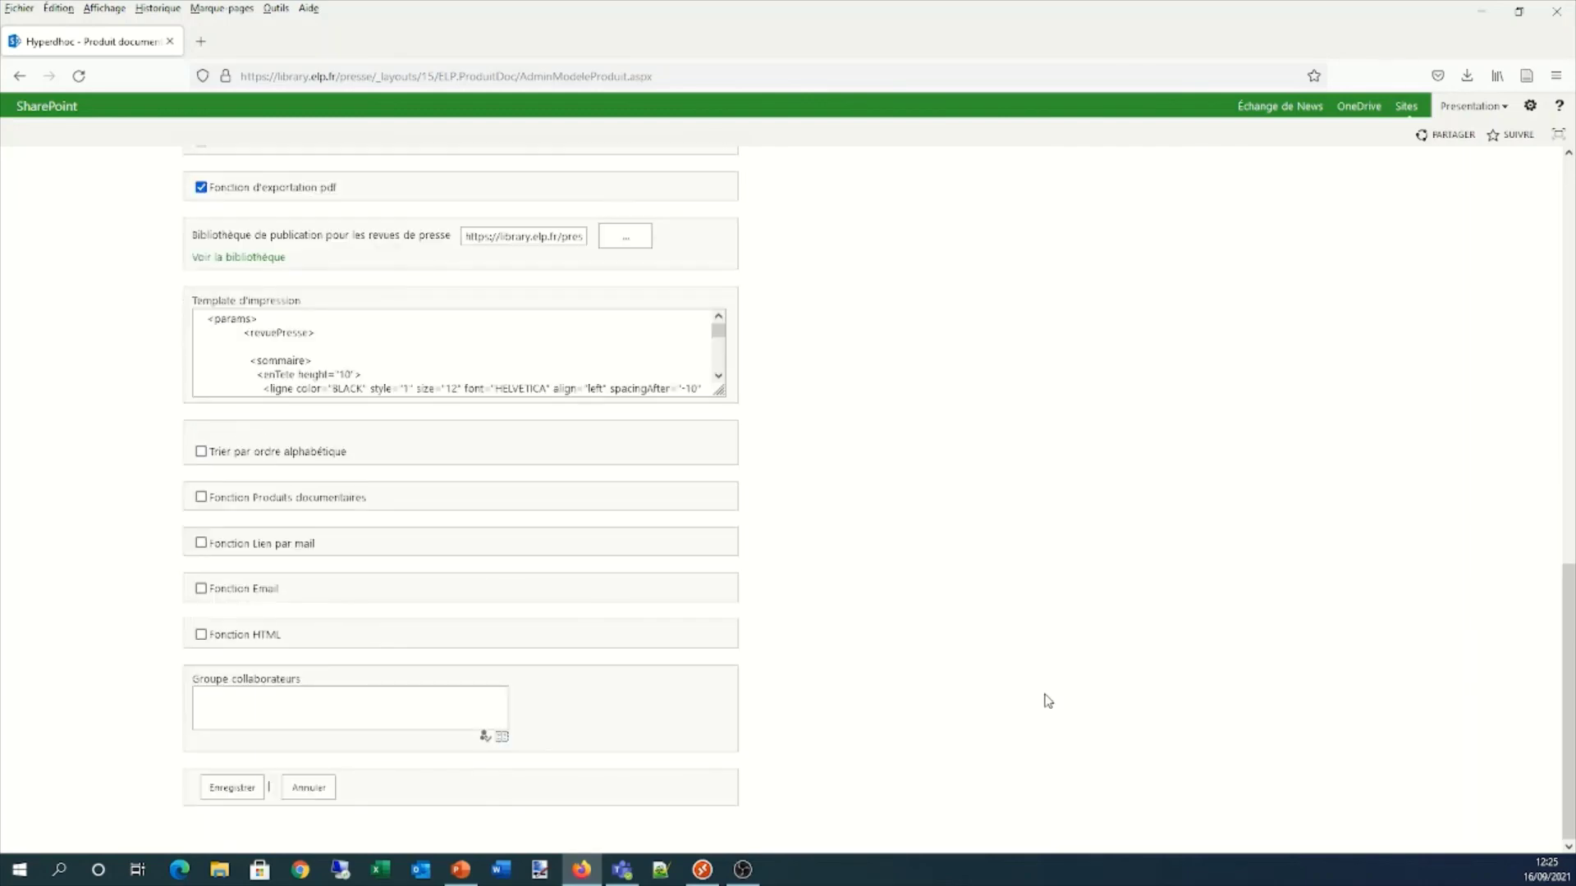
Re-enable Fonction Email to examine the article link, Title, Classement and DateAjout variables in its template, and disable the function
scroll(1046, 699, "up", 15)
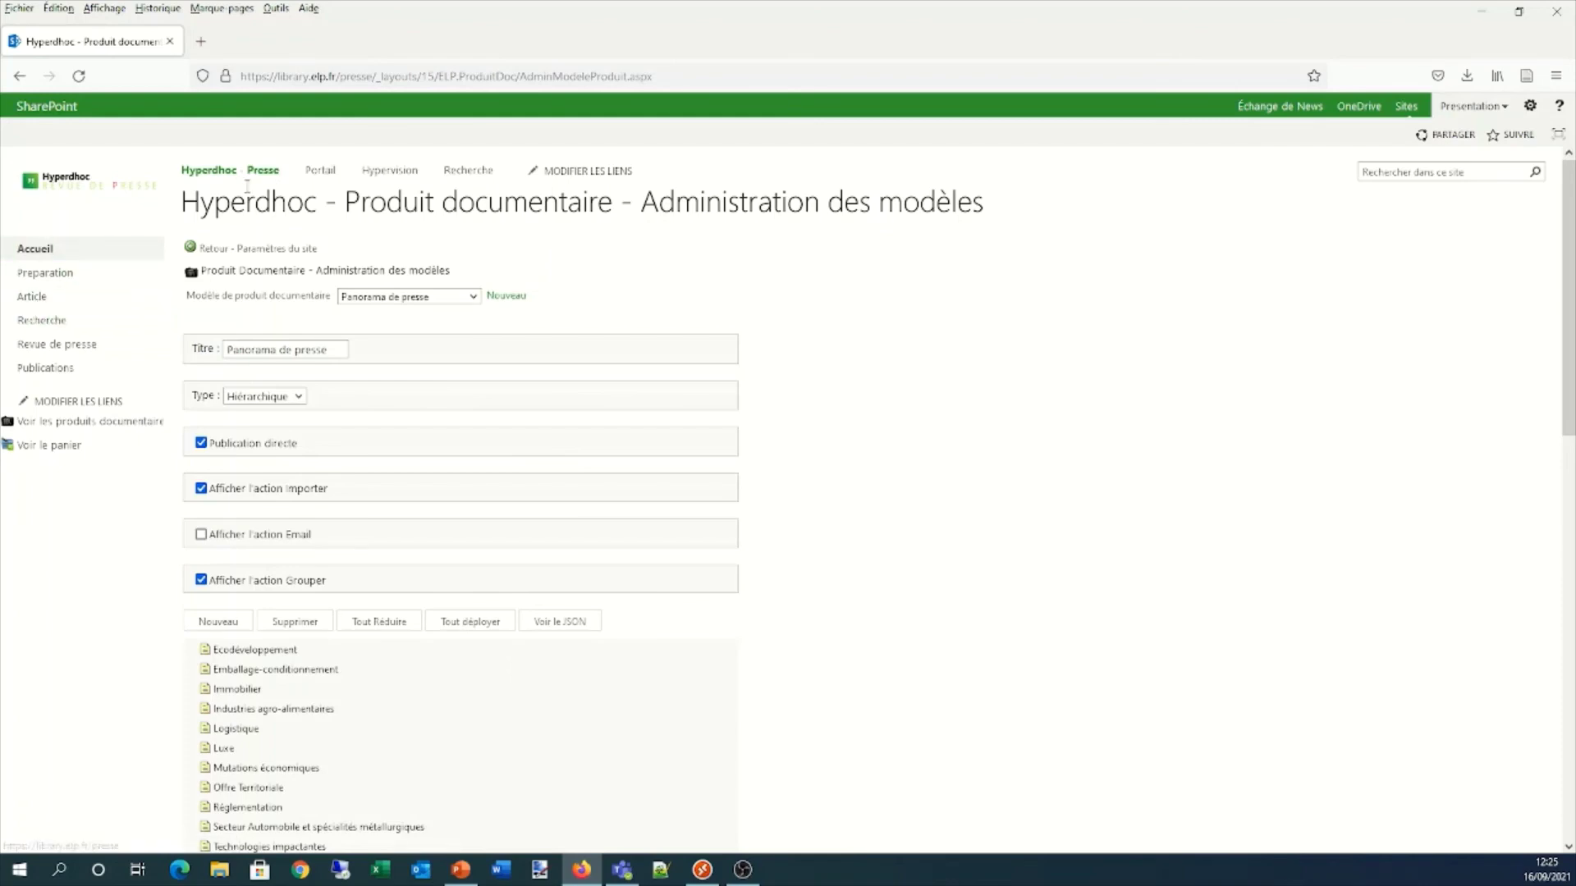
scroll(1013, 648, "down", 10)
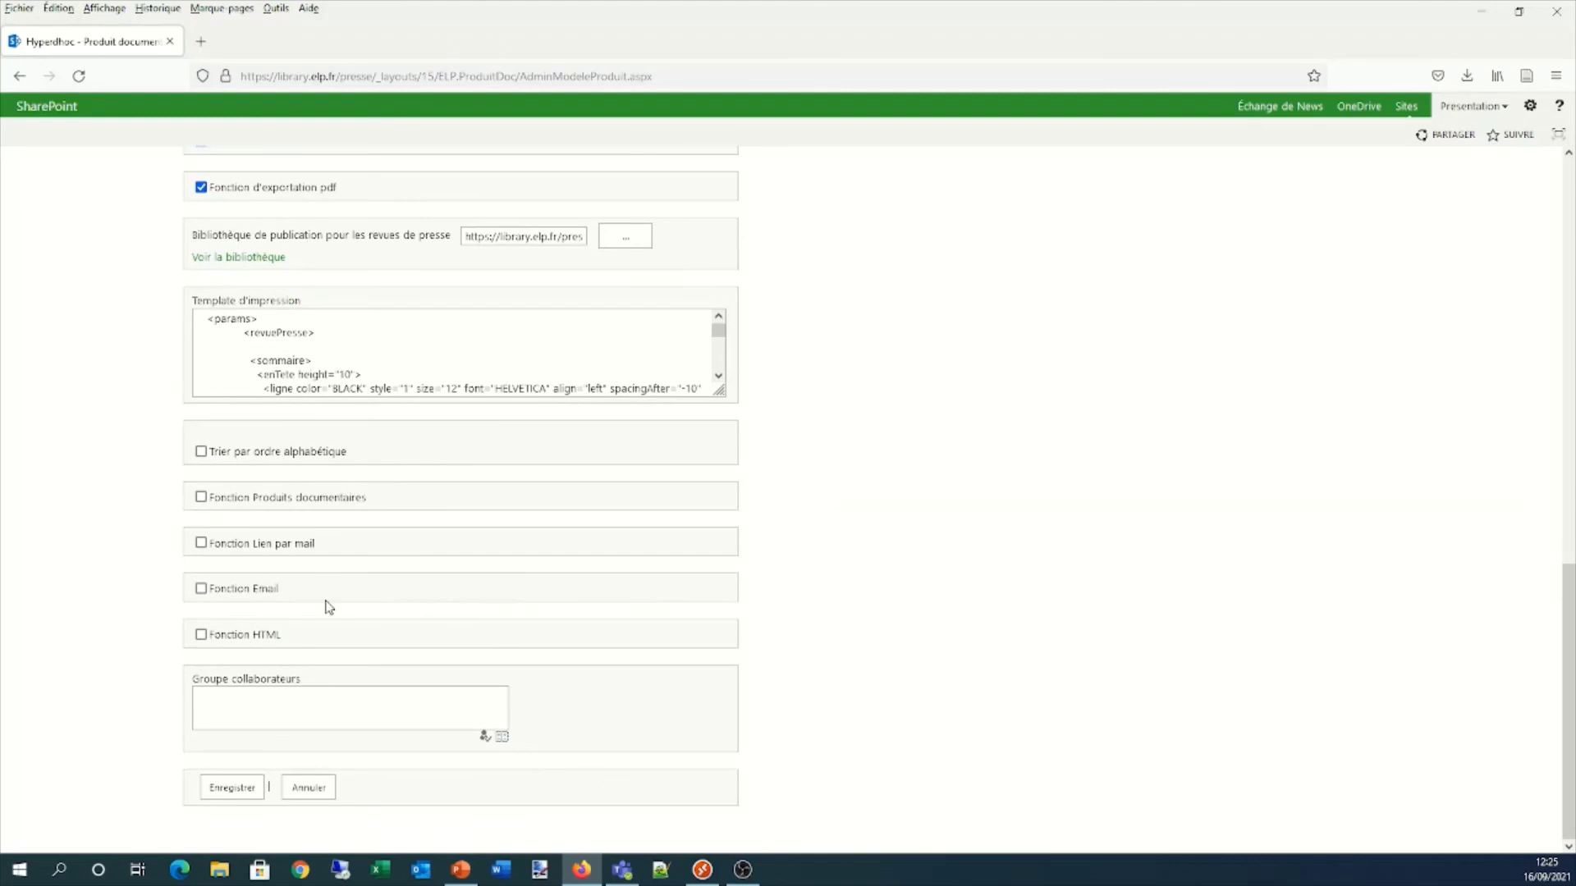
left_click(239, 591)
scroll(306, 664, "down", 2)
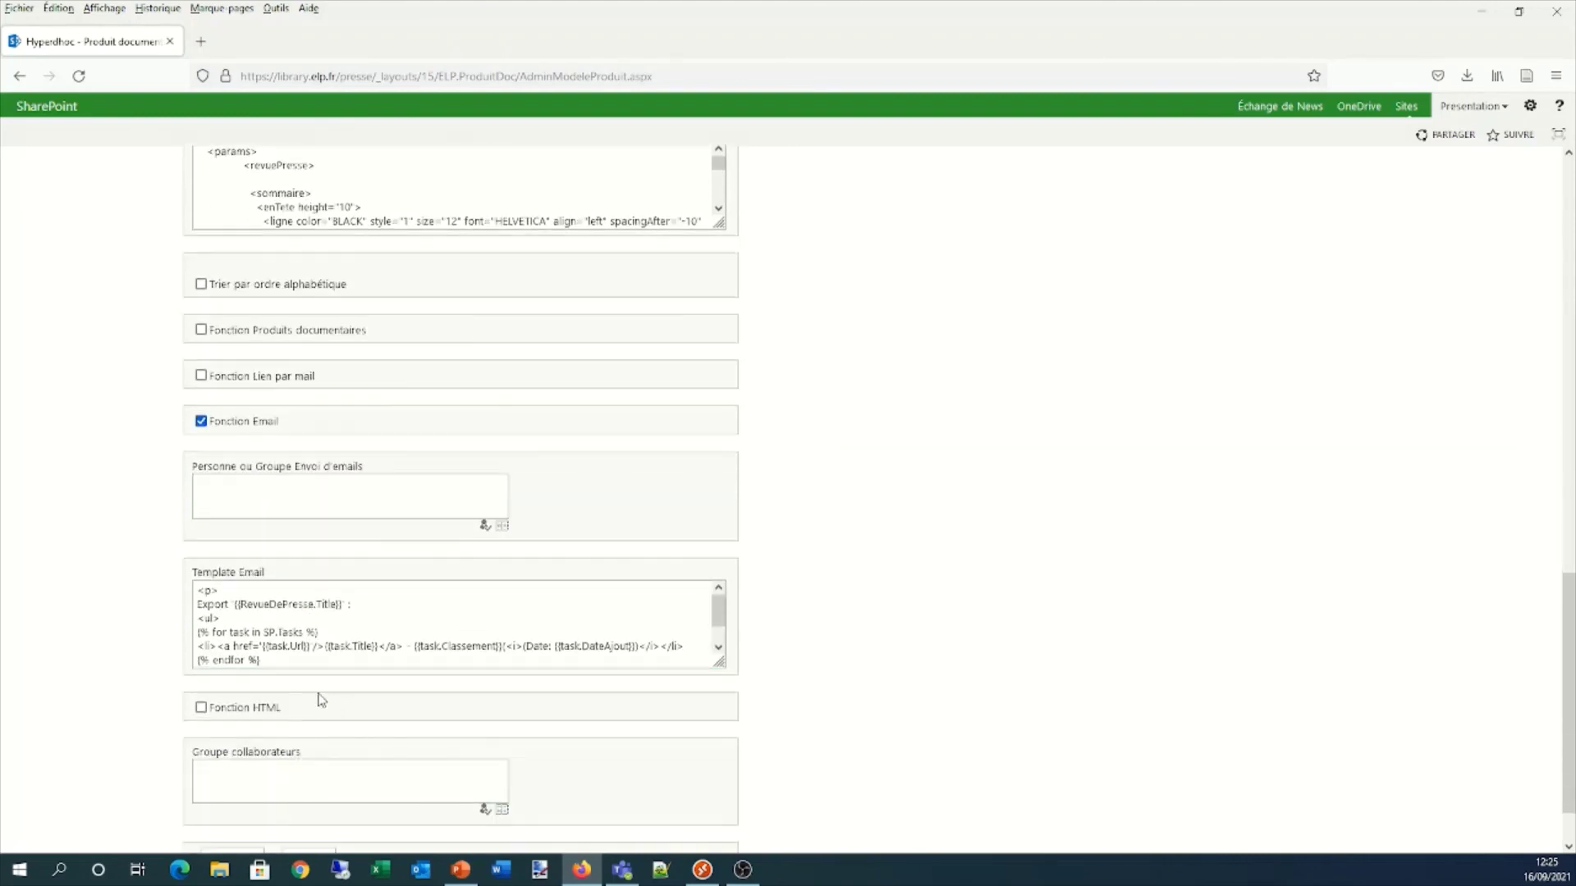
left_click_drag(219, 647, 361, 650)
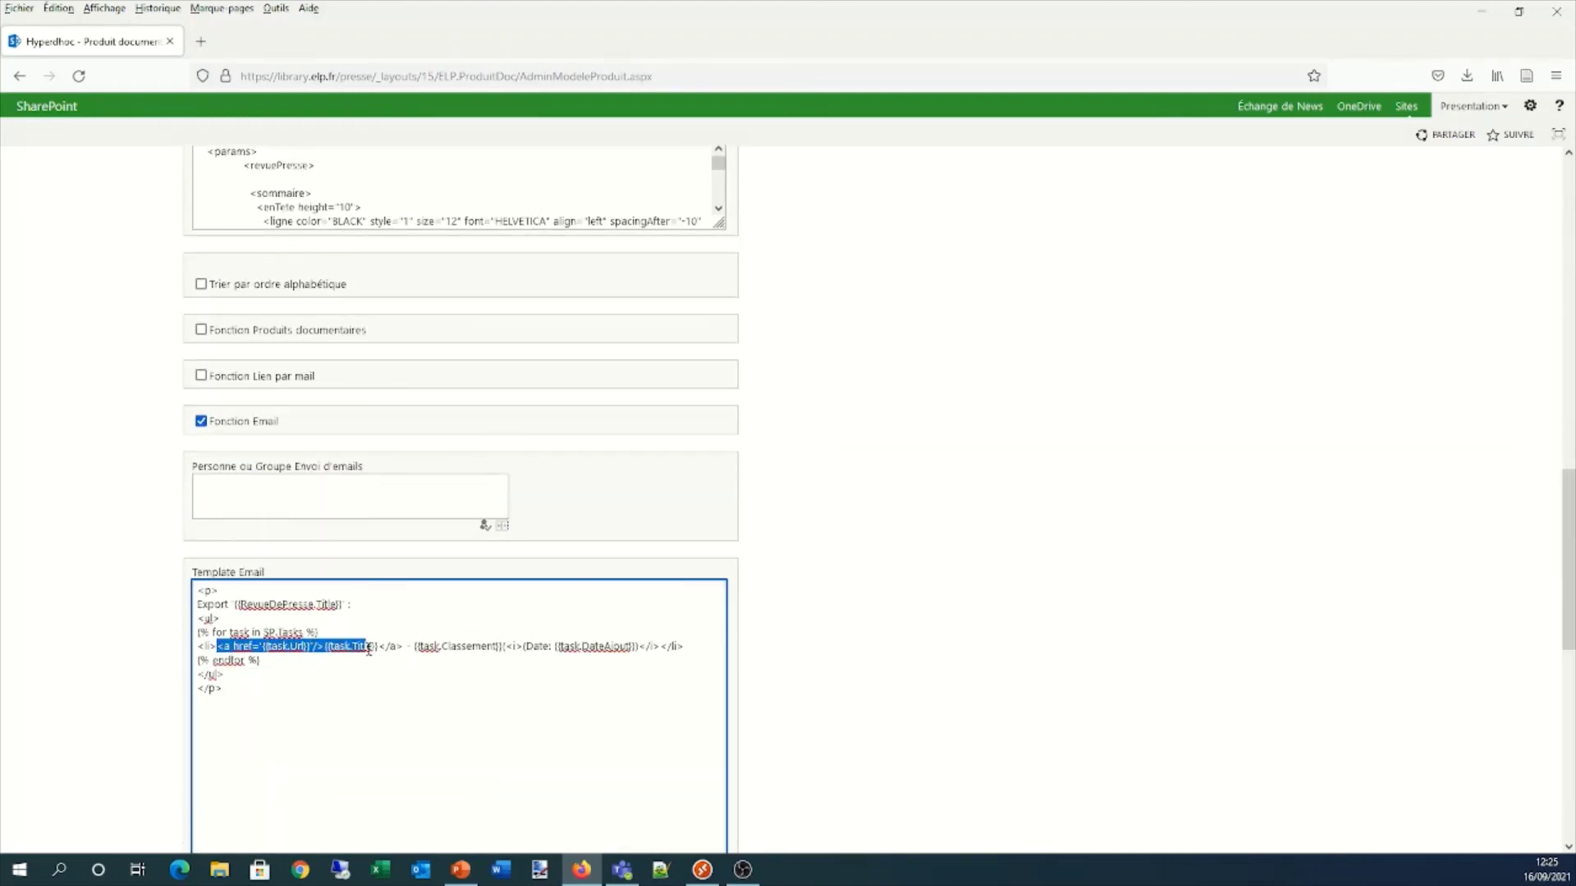
double_click(362, 649)
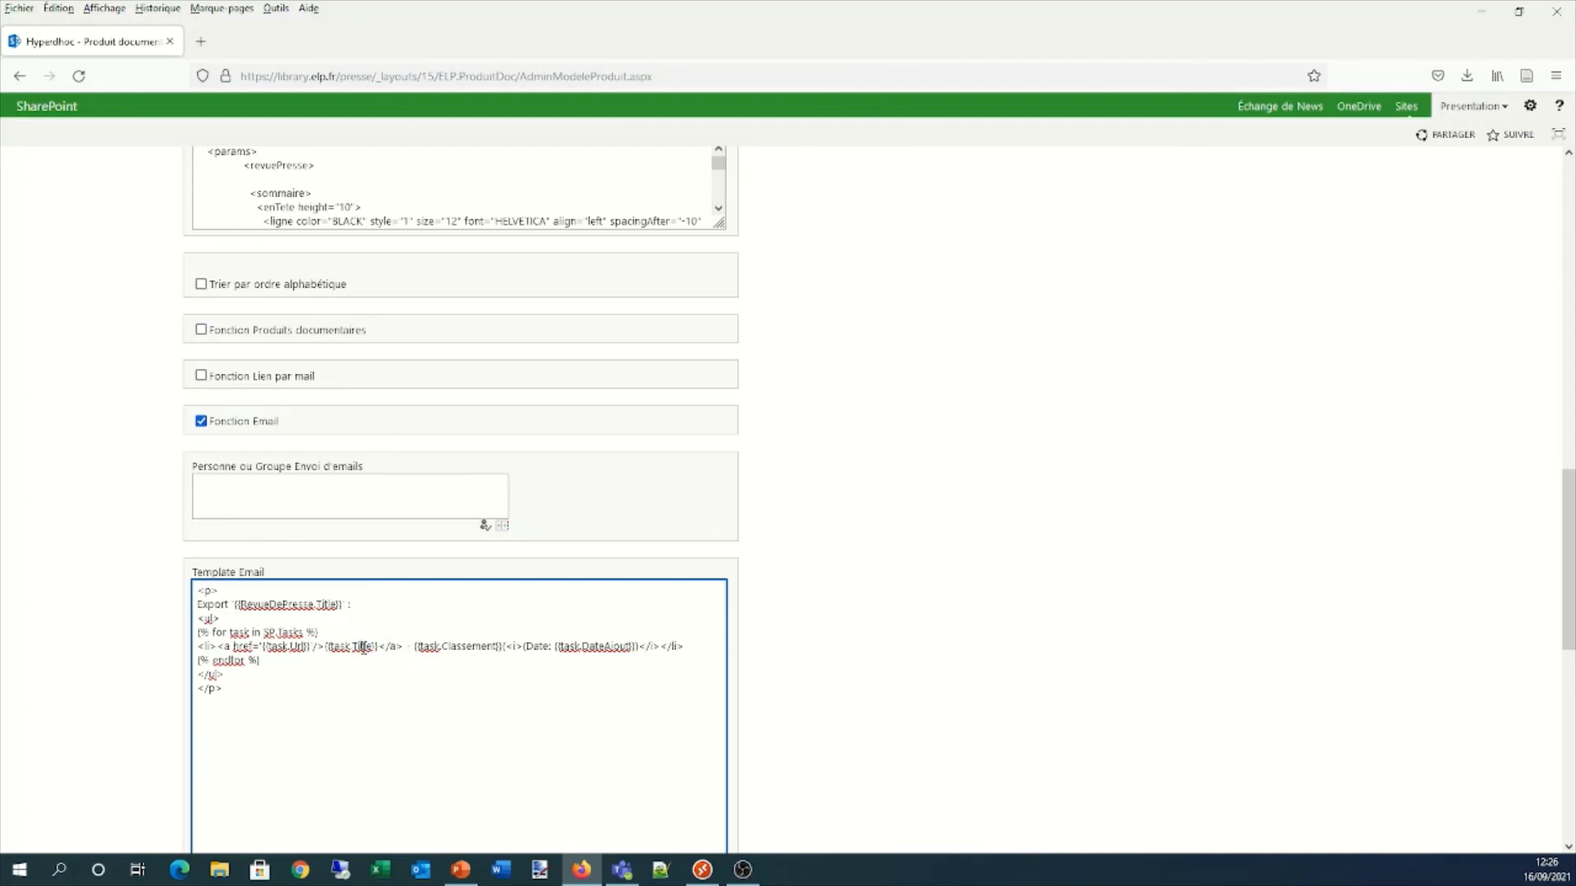
double_click(472, 646)
double_click(608, 648)
left_click(296, 652)
left_click_drag(218, 647, 654, 649)
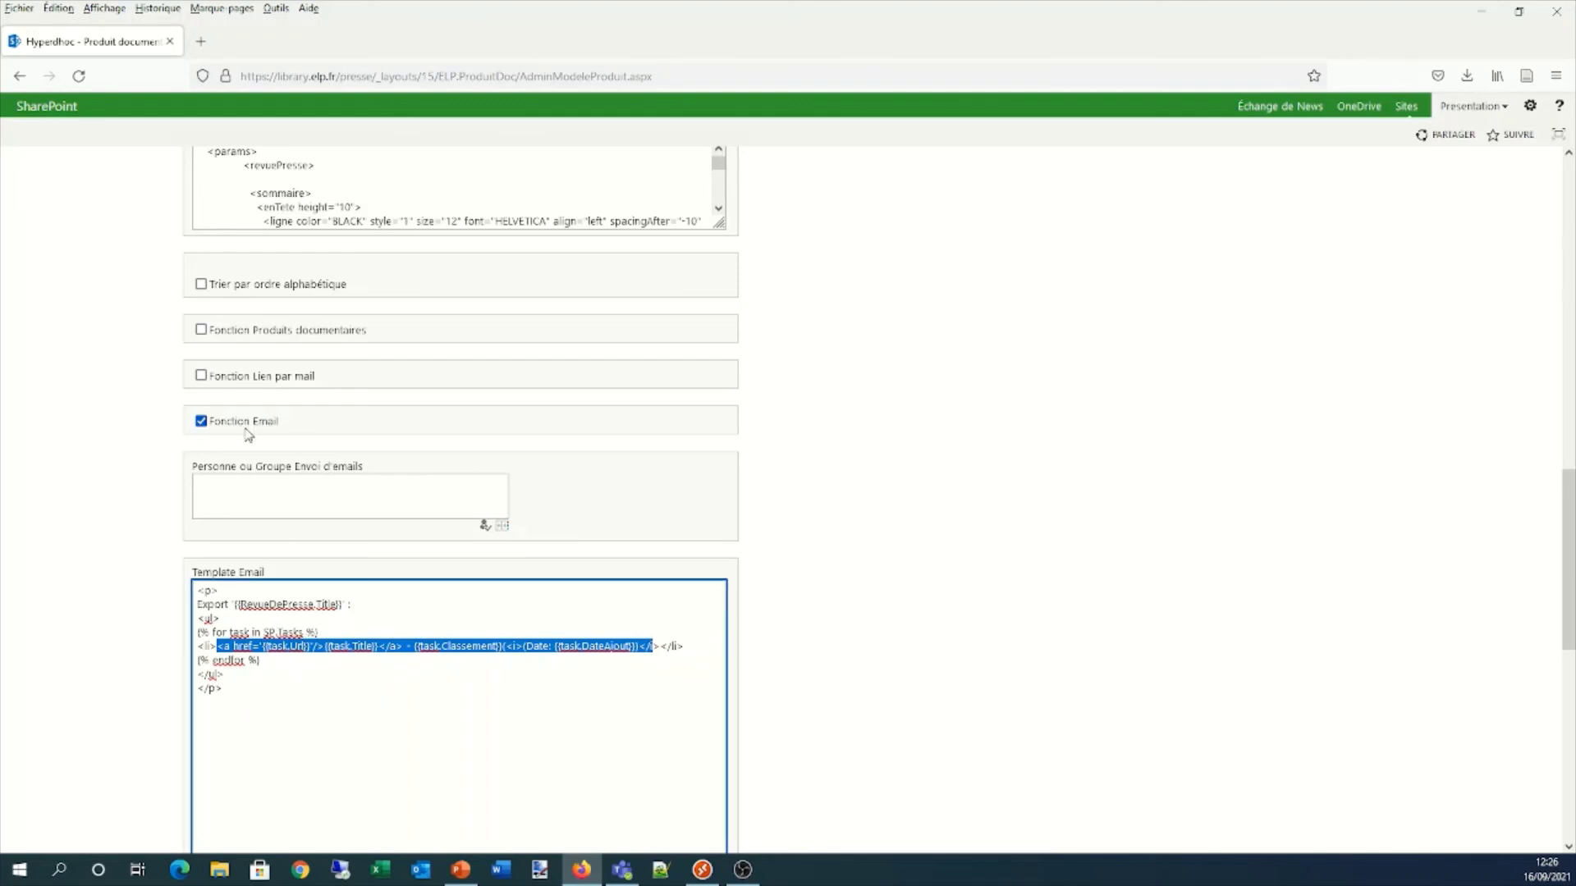
double_click(295, 646)
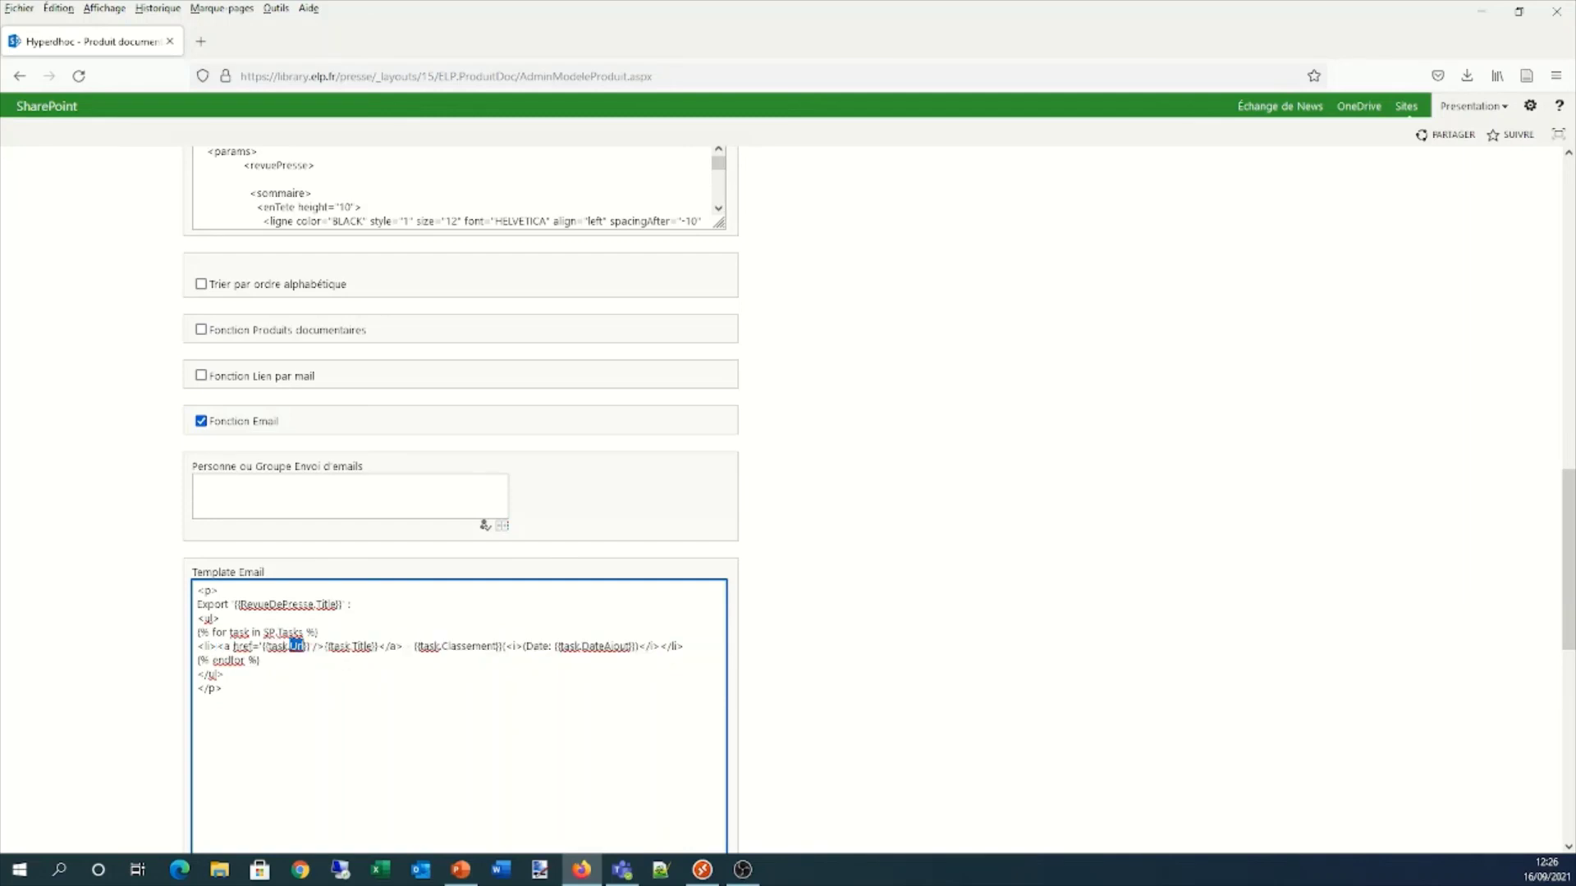
left_click_drag(221, 649, 312, 650)
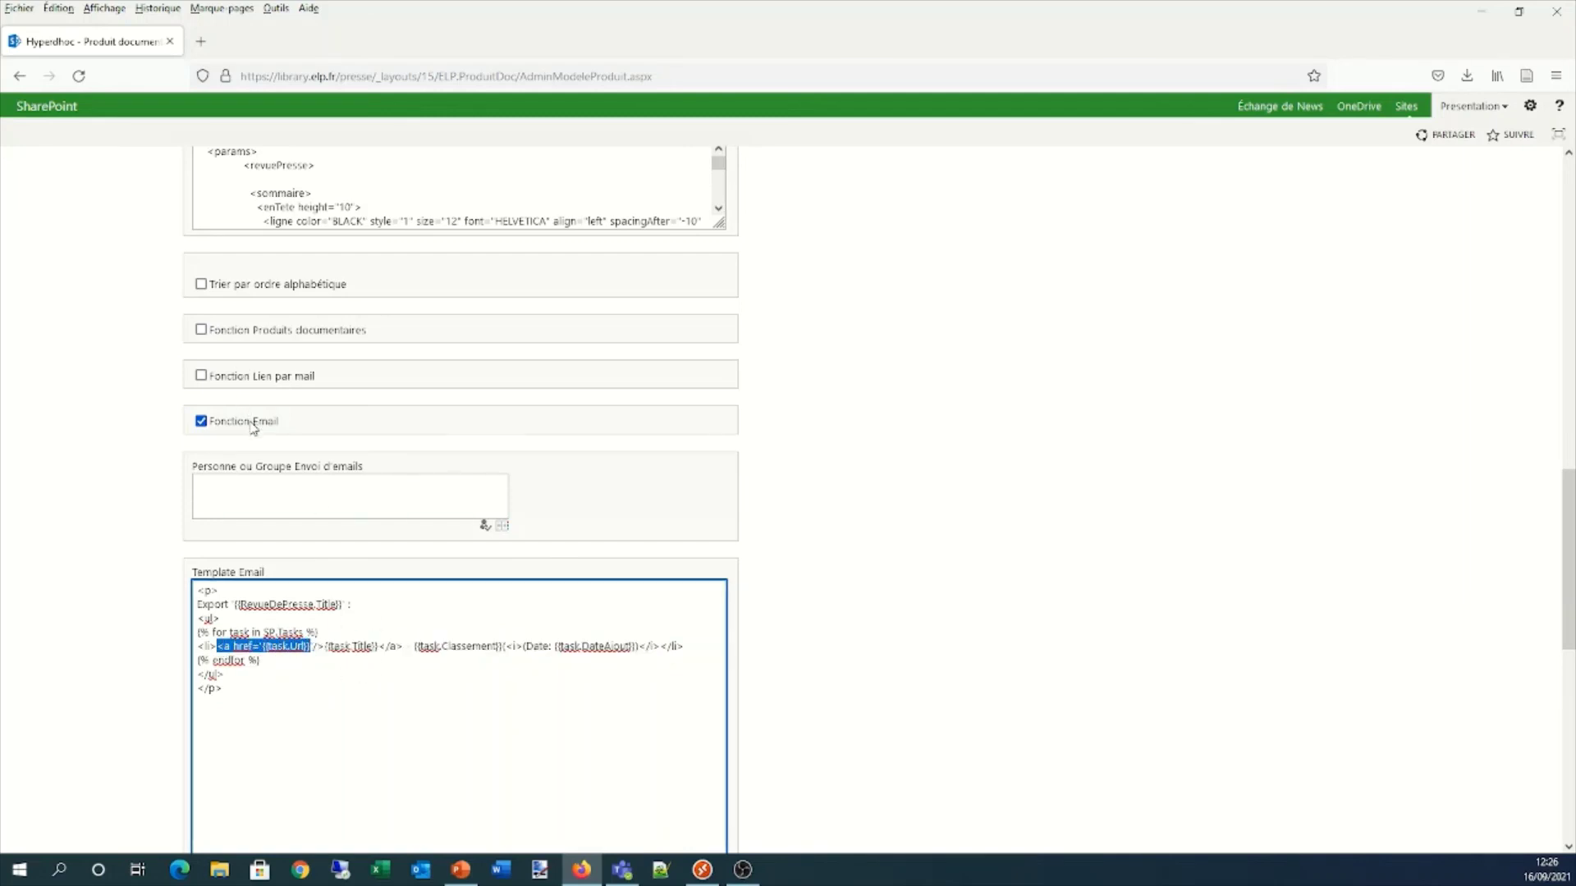
scroll(253, 427, "up", 2)
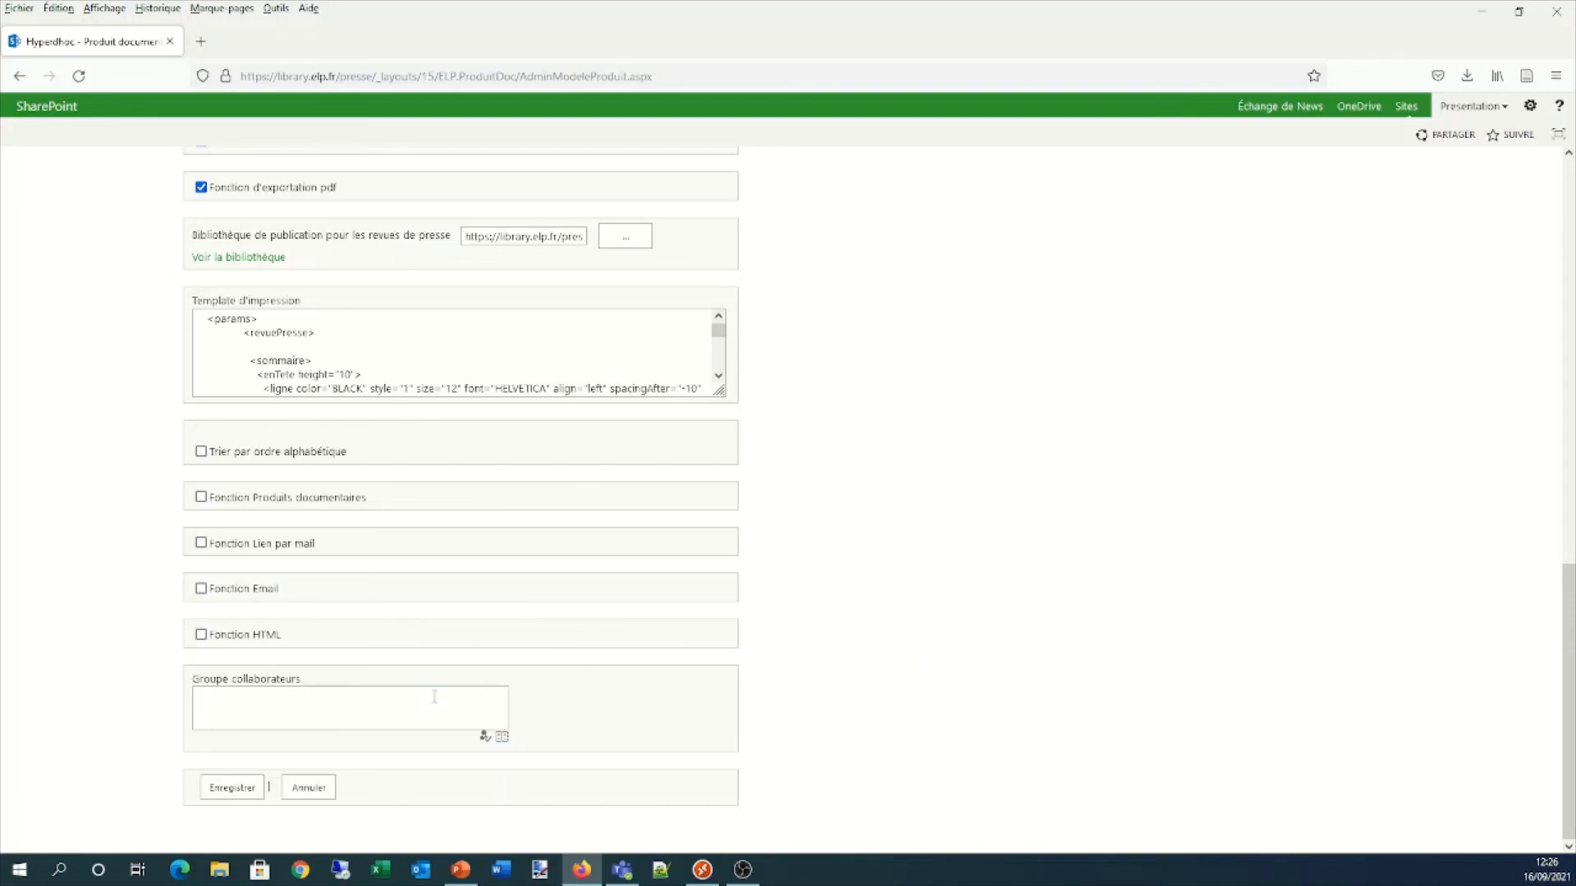
Examine the Groupe collaborateurs field and return to the start of the Panorama de presse template settings
left_click(380, 714)
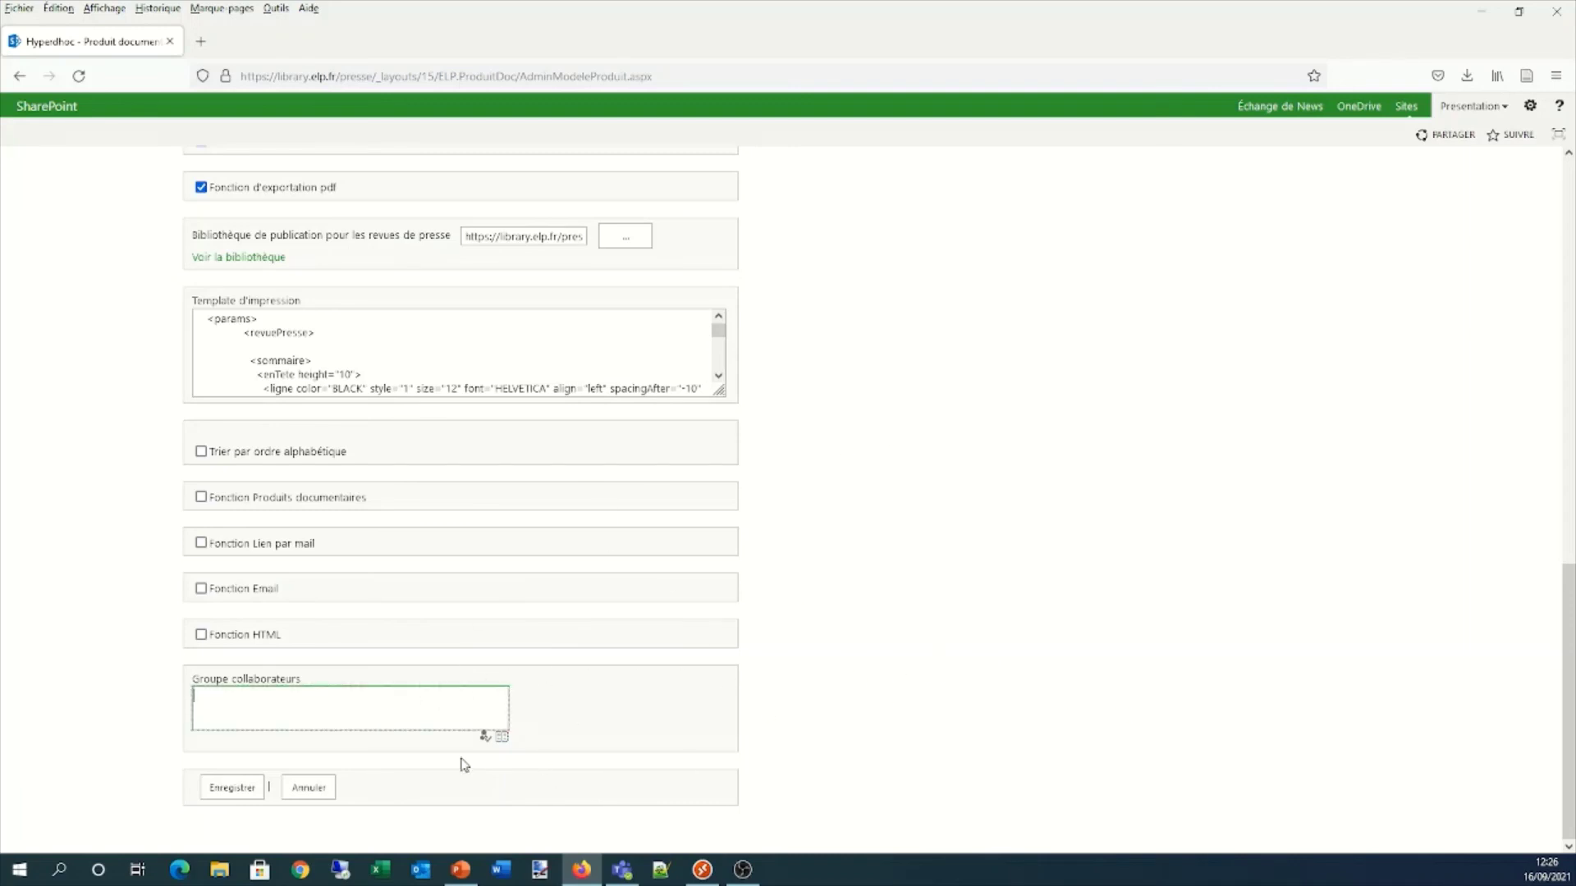
scroll(1171, 711, "up", 6)
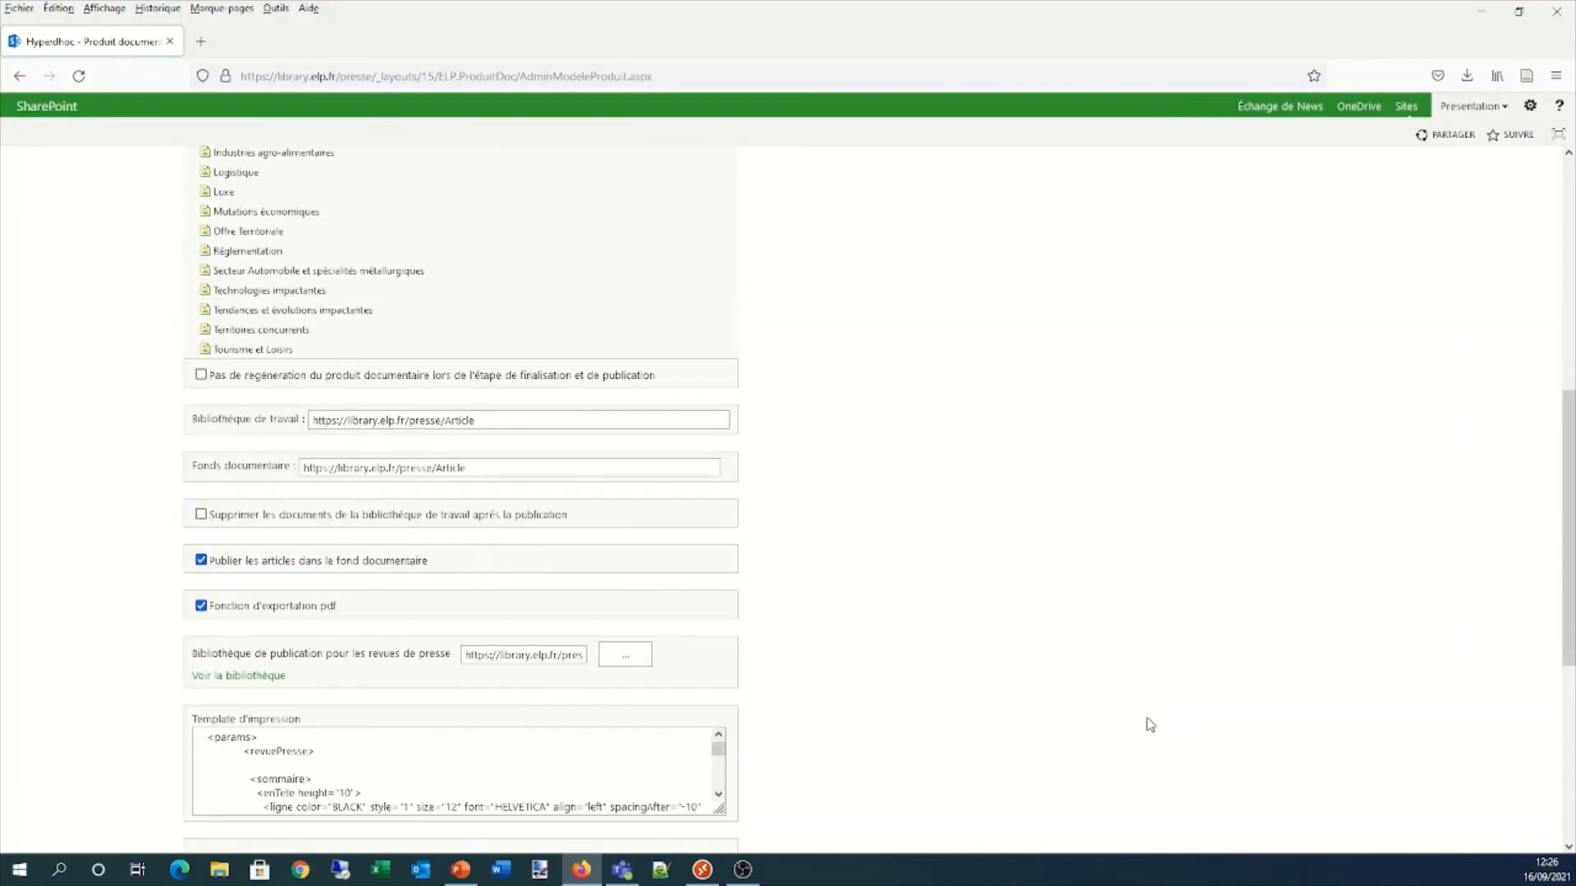
scroll(1100, 758, "up", 5)
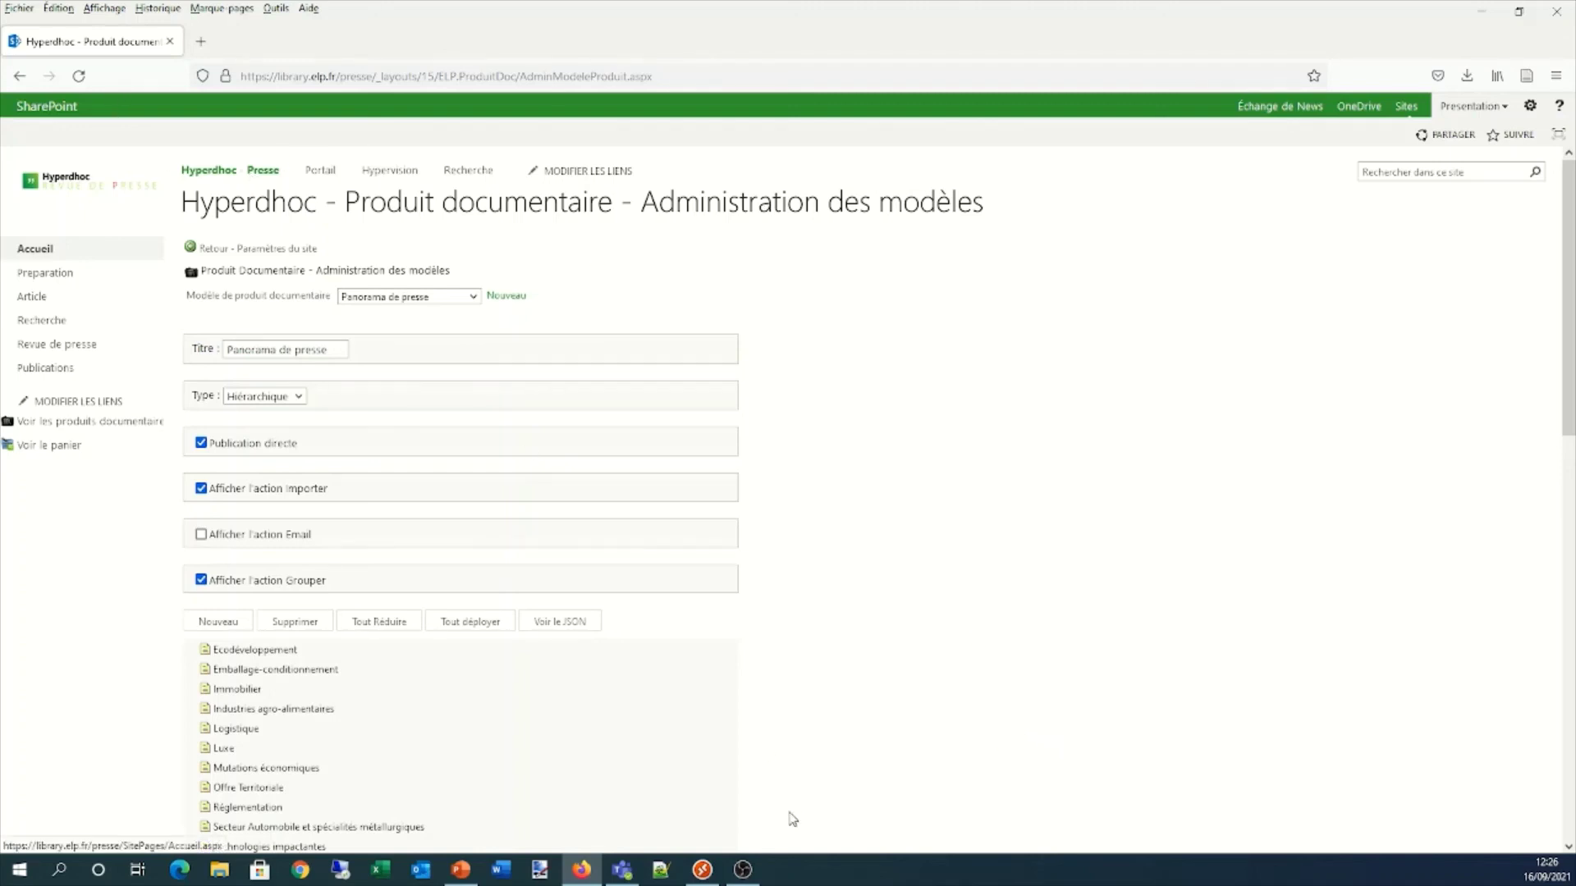
Switch to the PowerPoint webinar presentation, start the slide show from the beginning and advance to the Programme slide
left_click(461, 871)
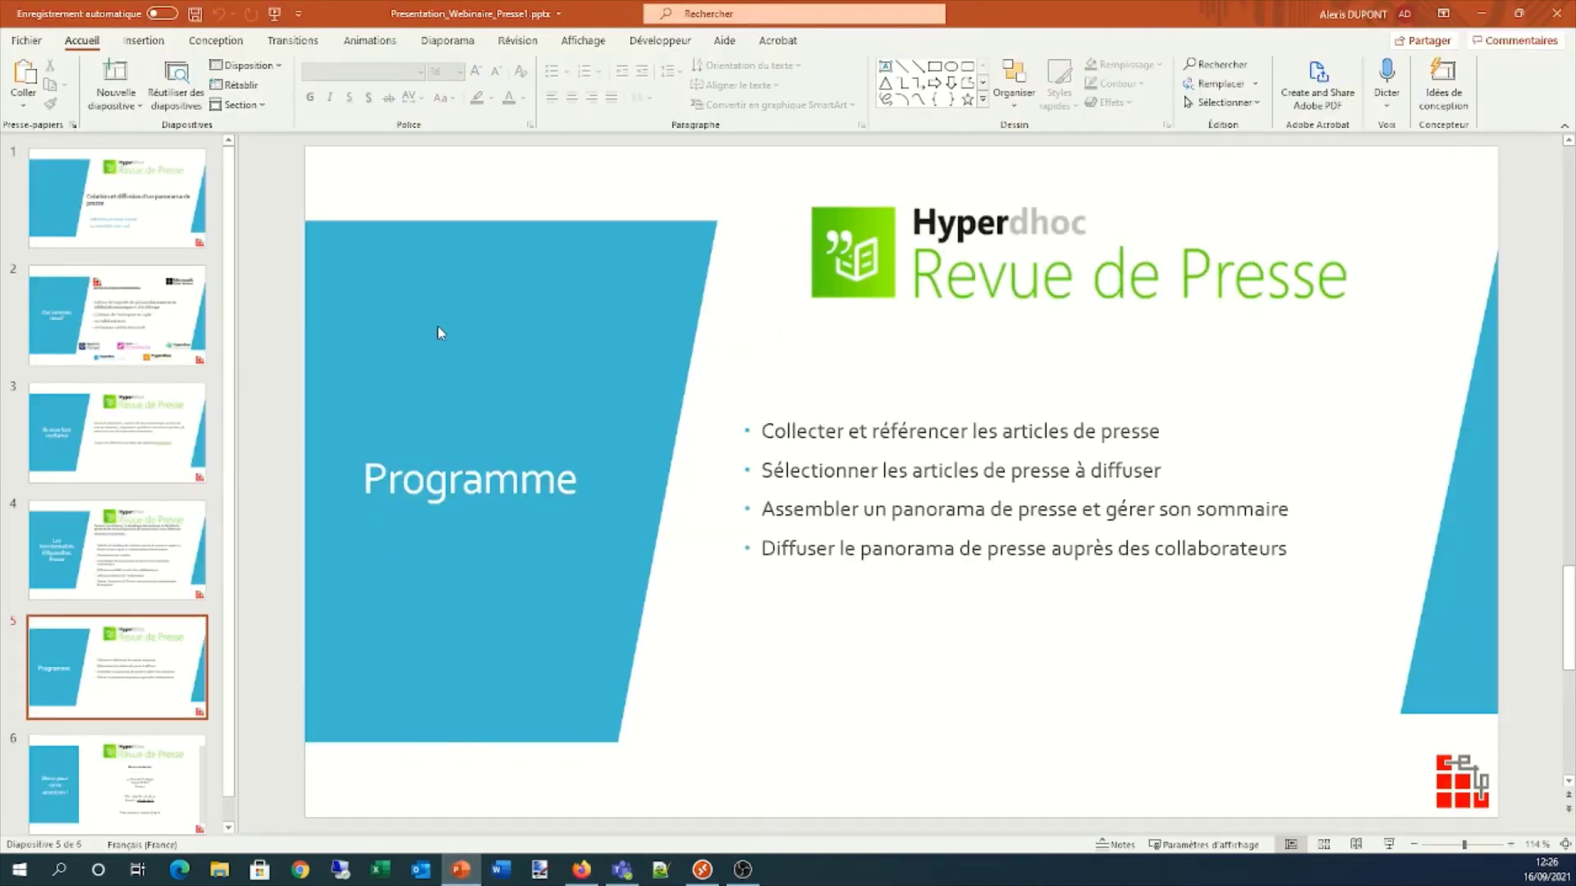
key("F5")
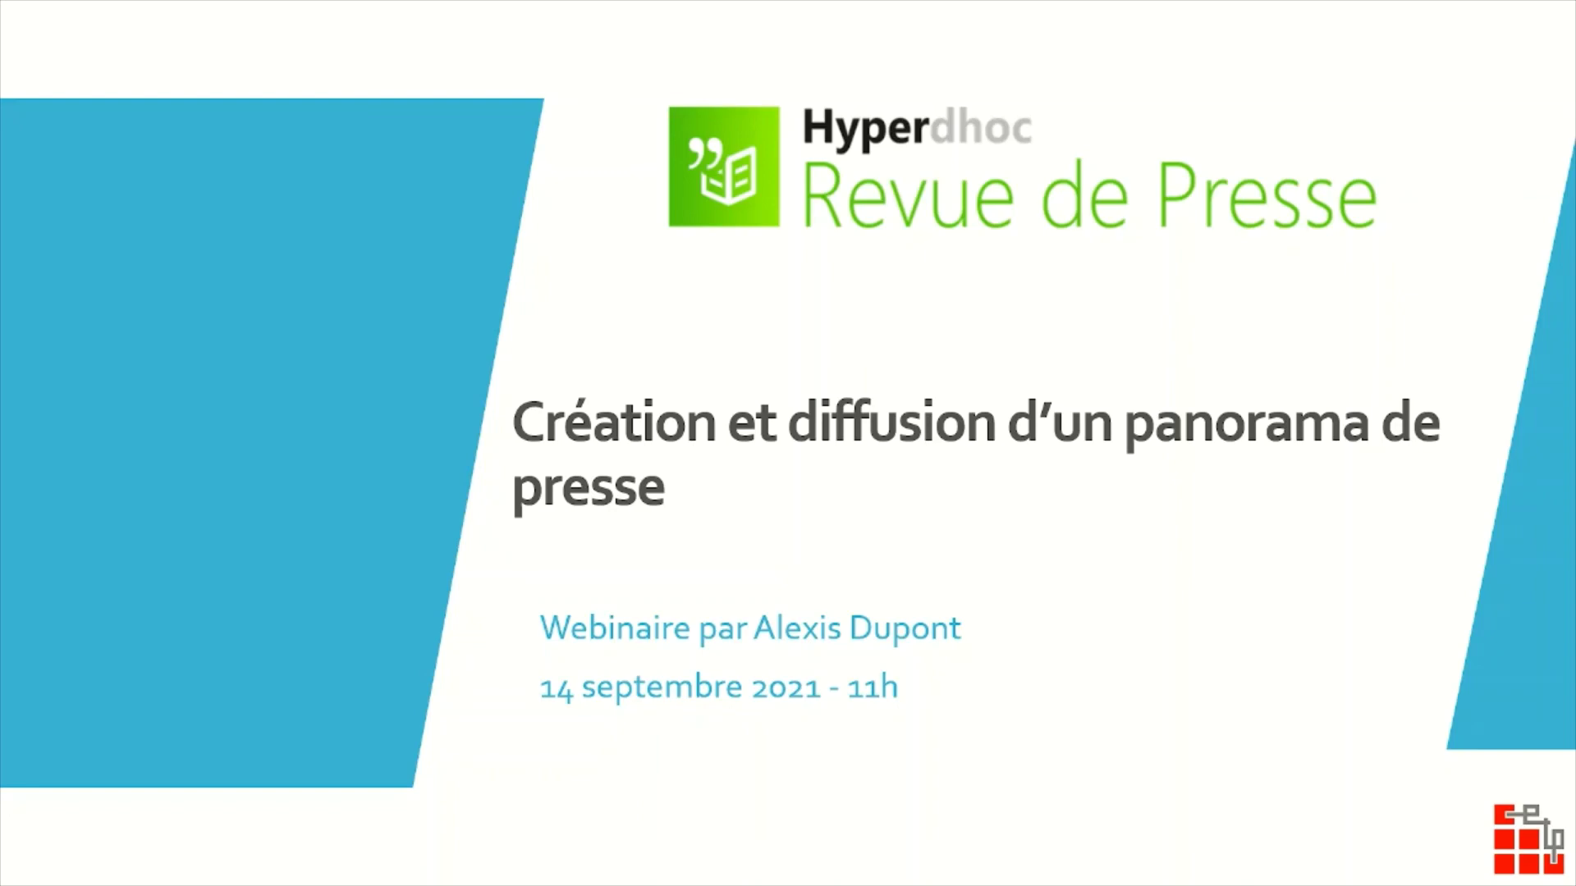
key("Right")
key("Right")
key("Right")
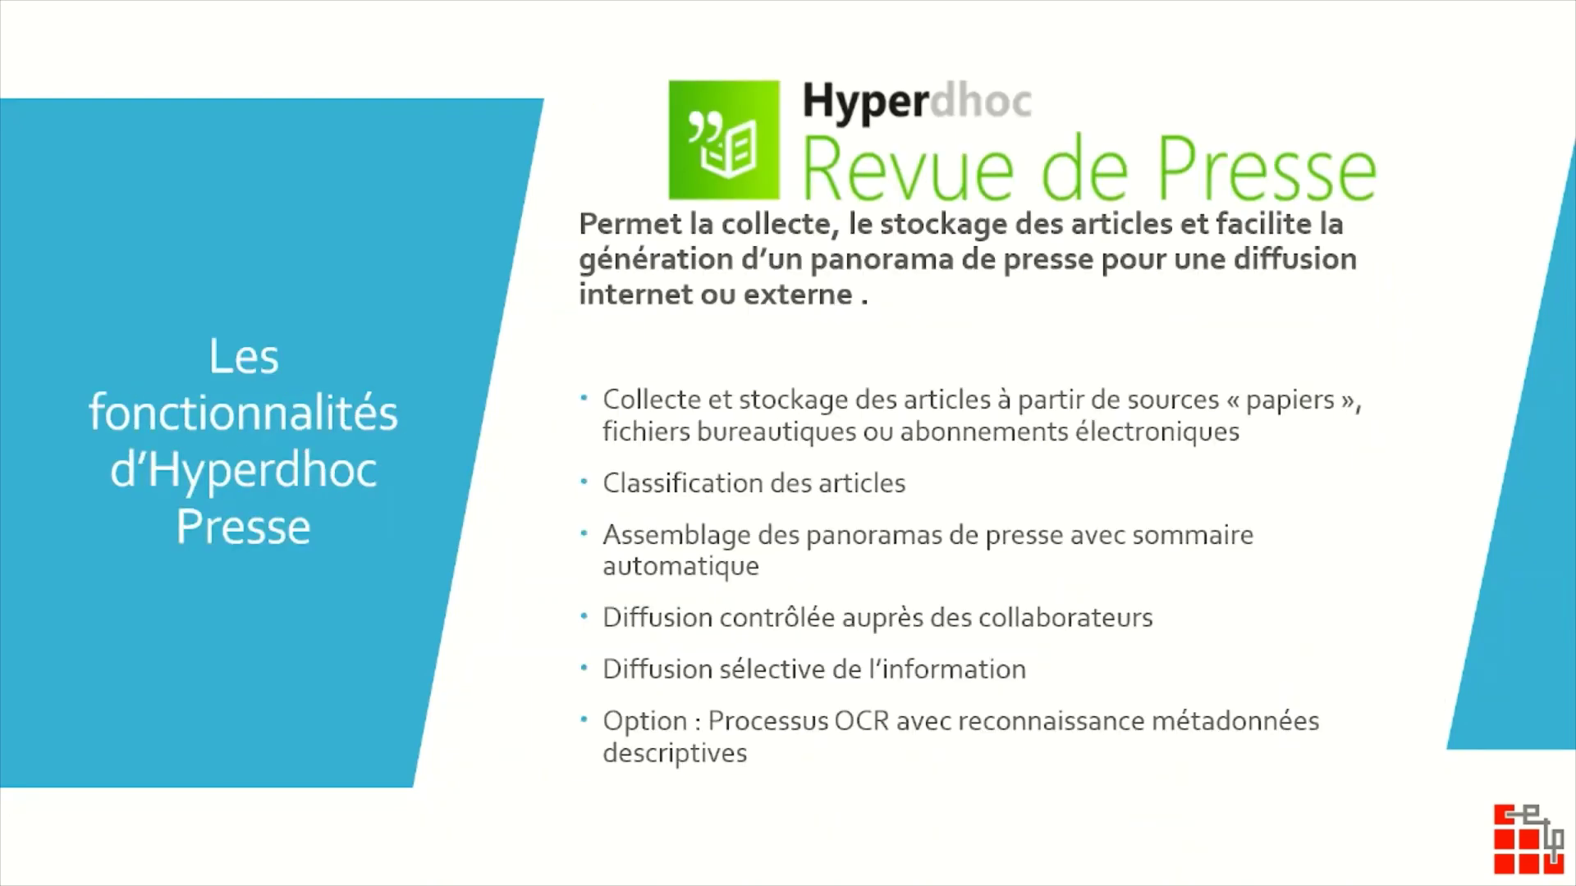
key("Right")
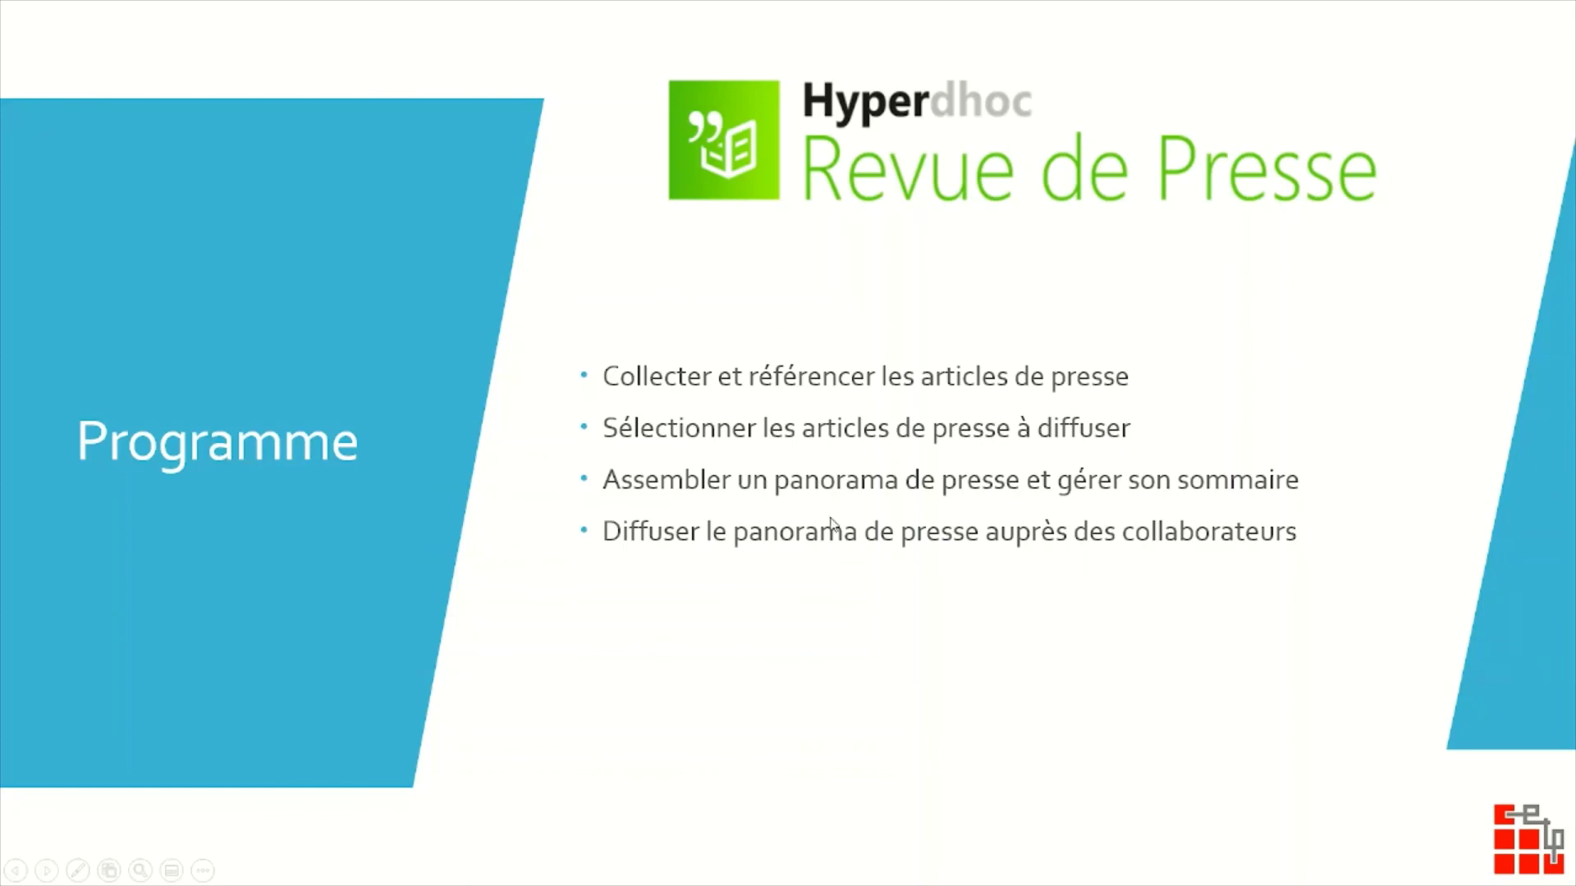